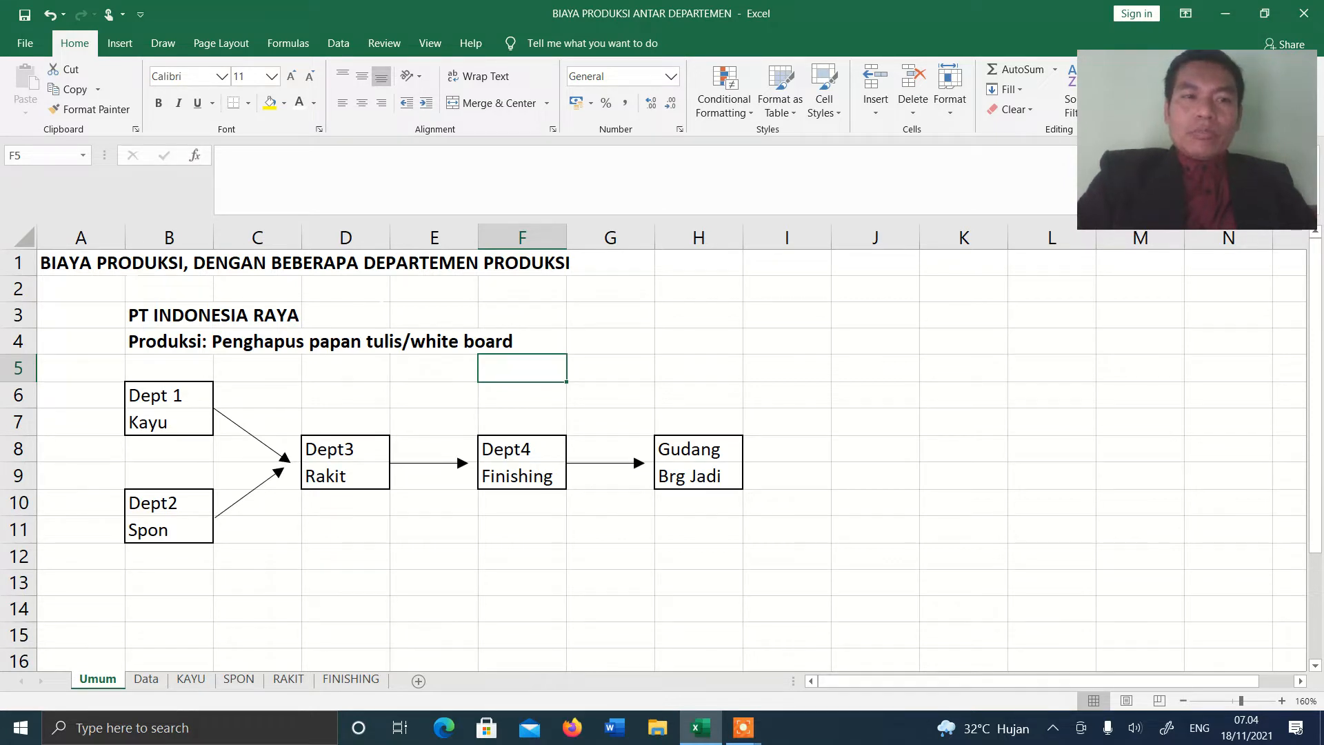
- Review the Umum sheet's title, product line and production flow diagram from Dept 1 Kayu to Gudang Brg Jadi
left_click(77, 264)
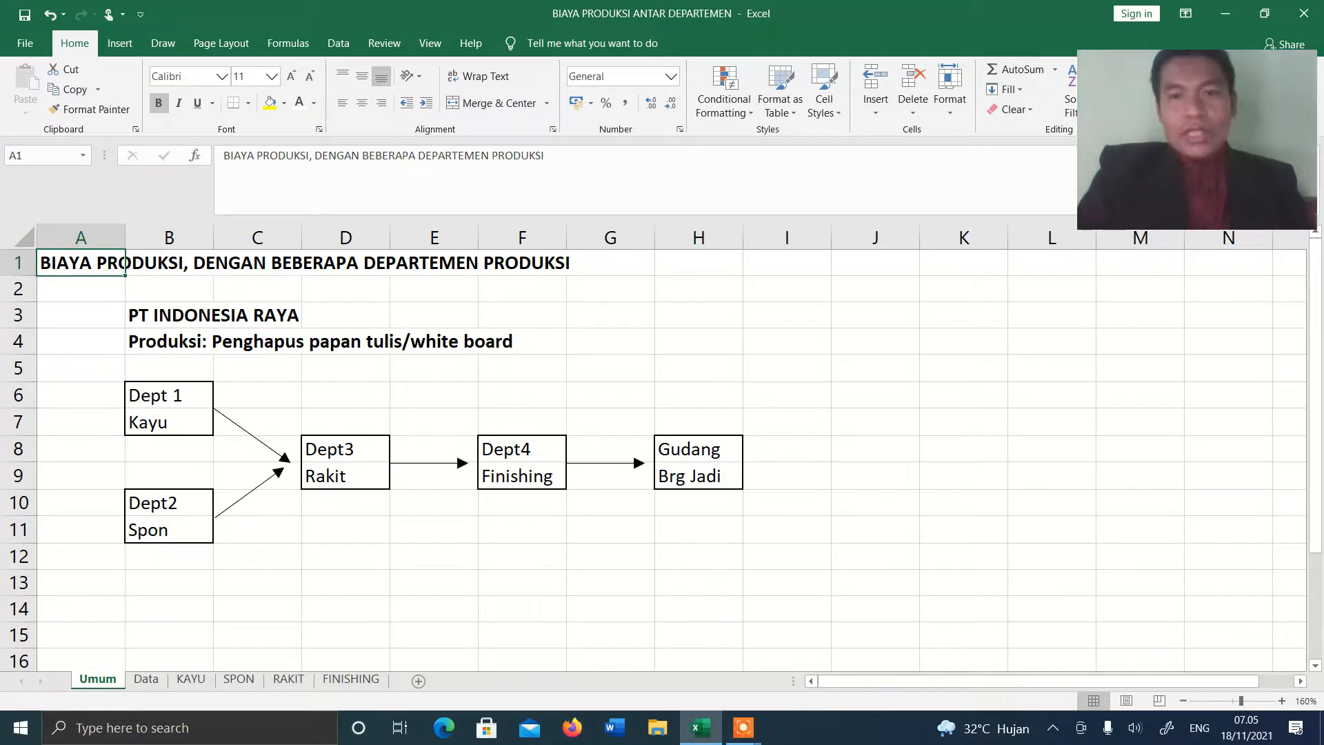
left_click(18, 341)
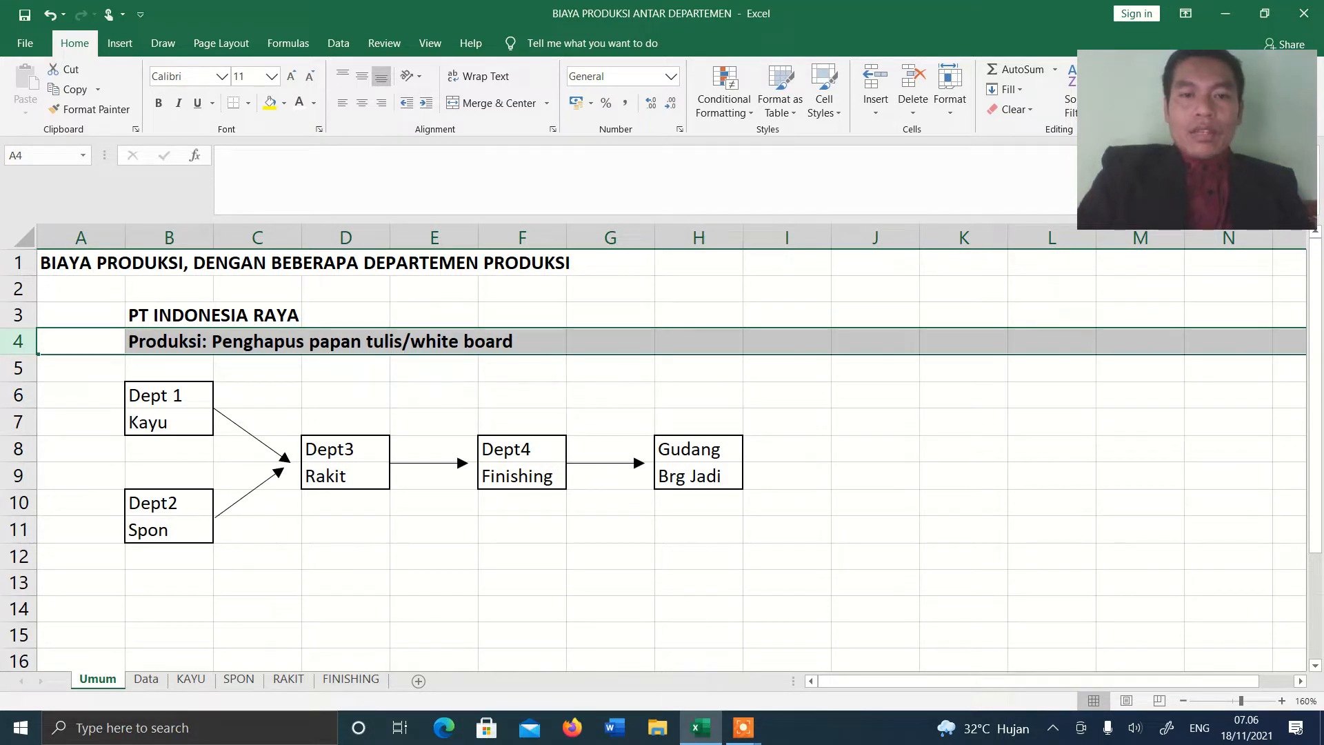
left_click(383, 358)
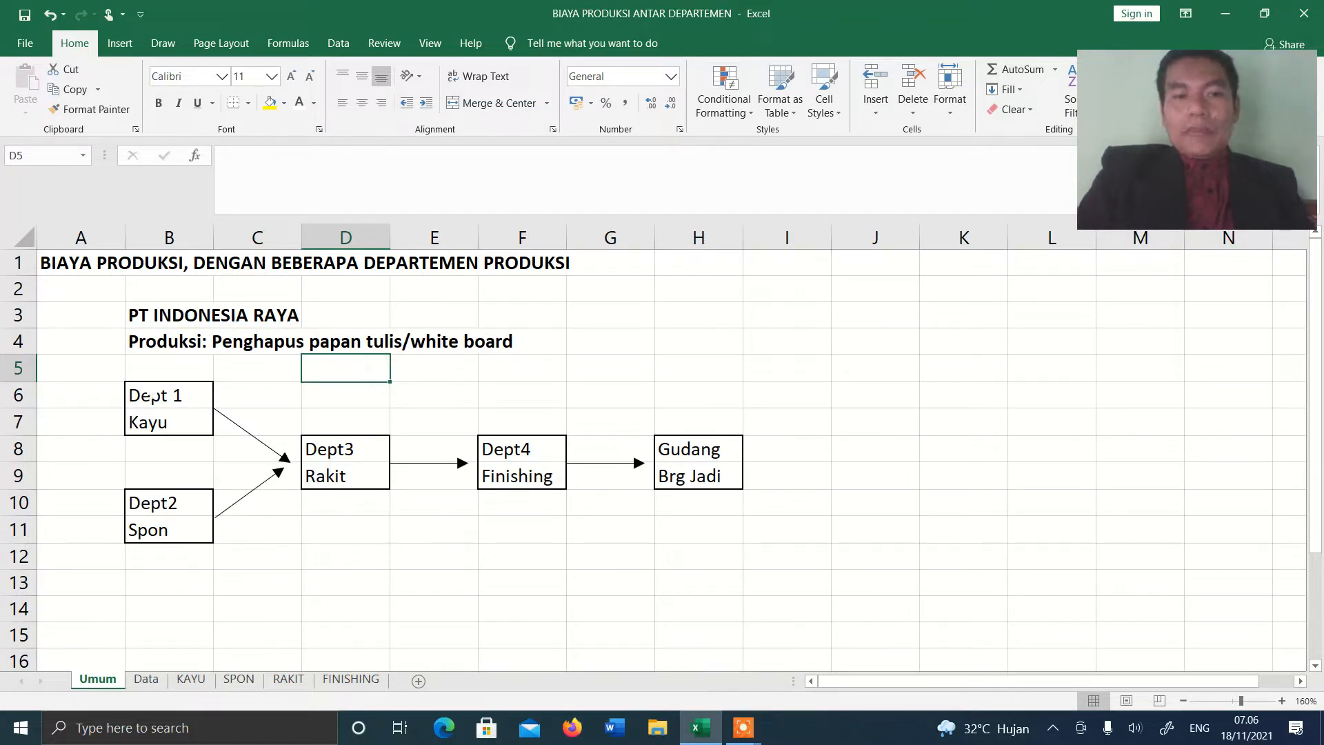
left_click_drag(69, 366, 749, 539)
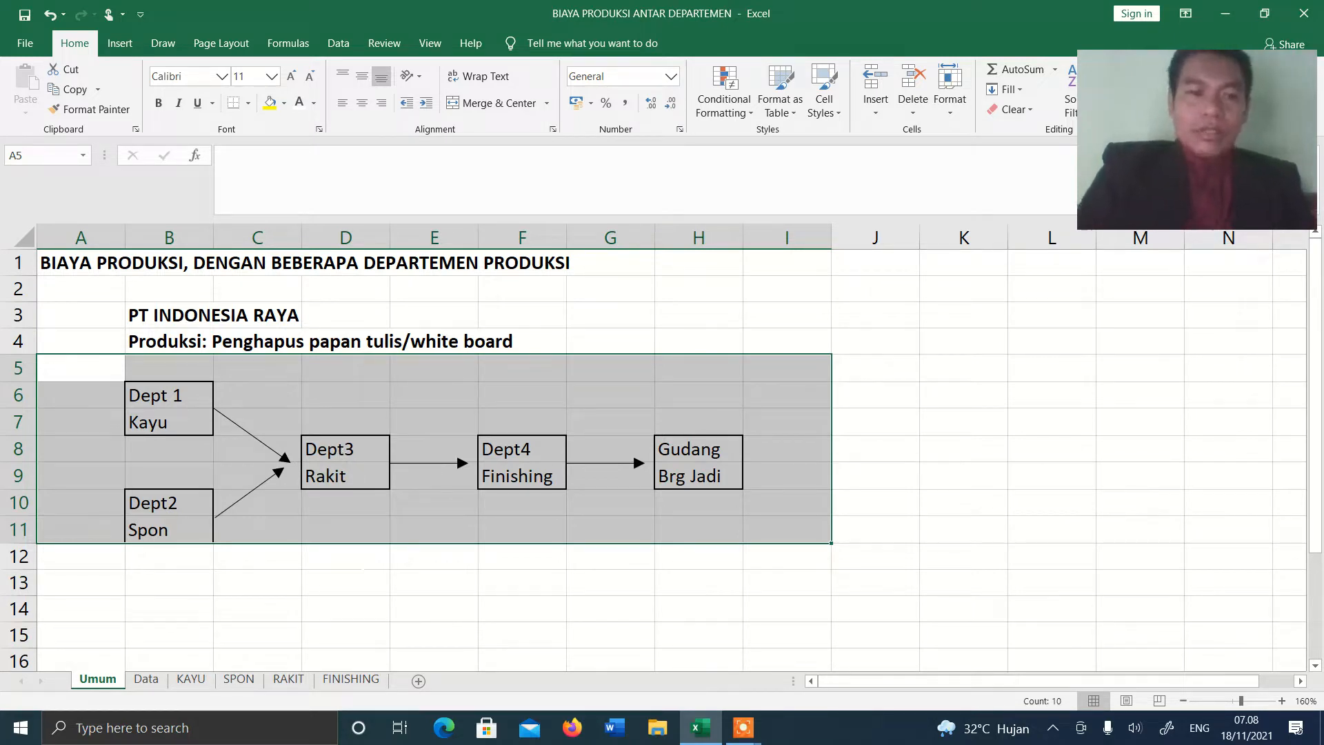
- Open the Data sheet and examine the production data columns for Kayu, Spon, Rakit and Finish
left_click(151, 684)
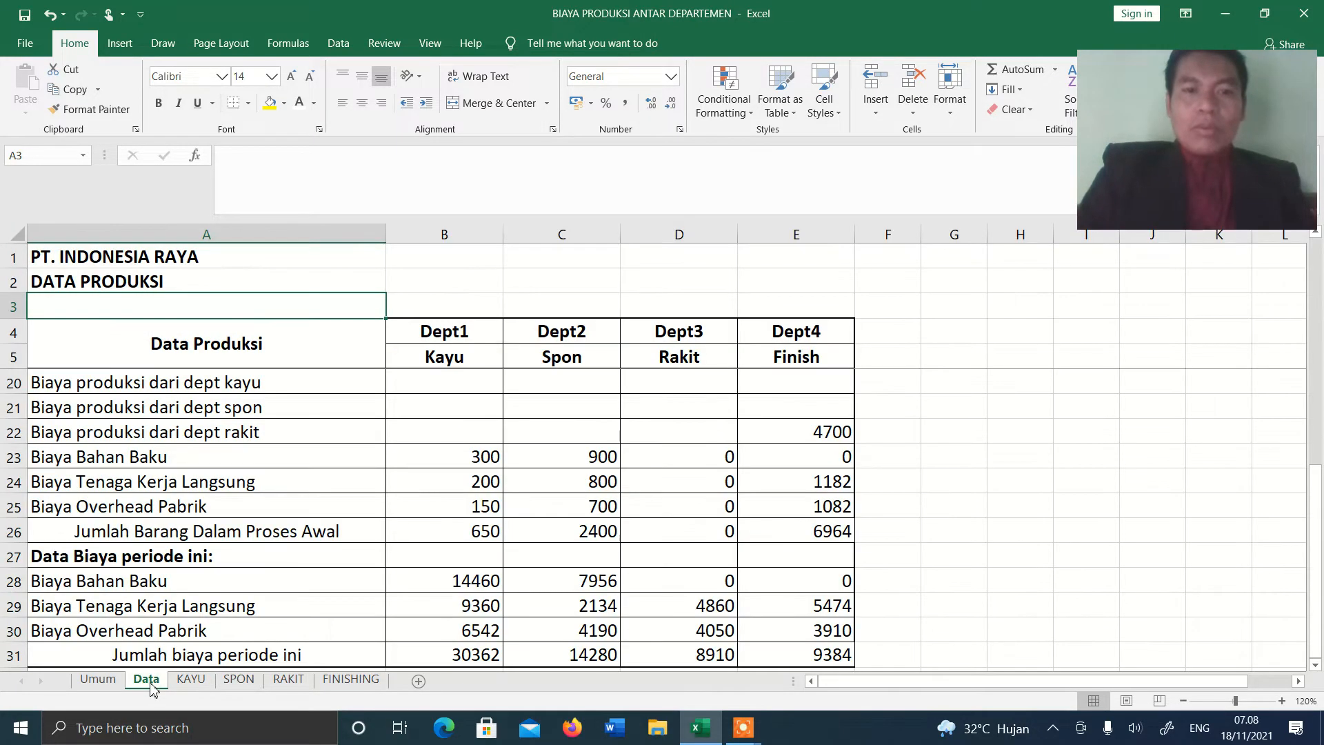
left_click(946, 560)
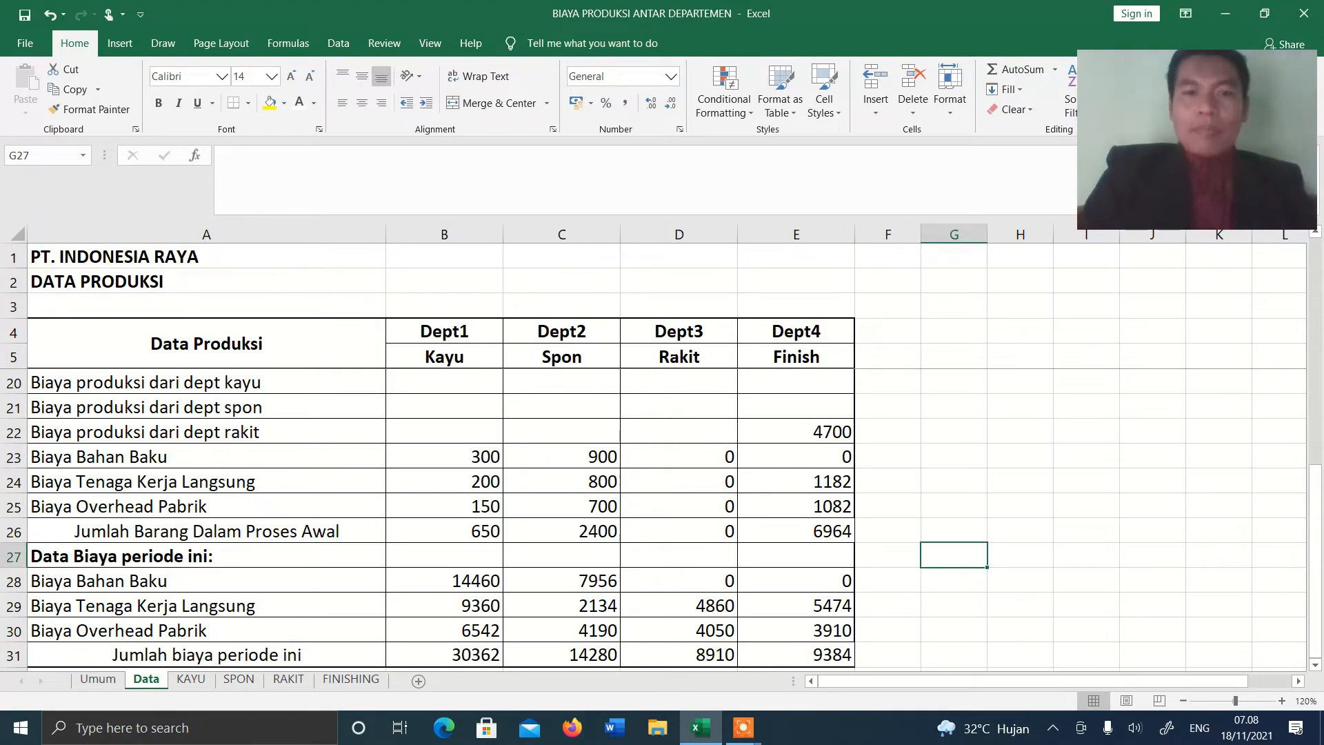
left_click_drag(677, 356, 115, 309)
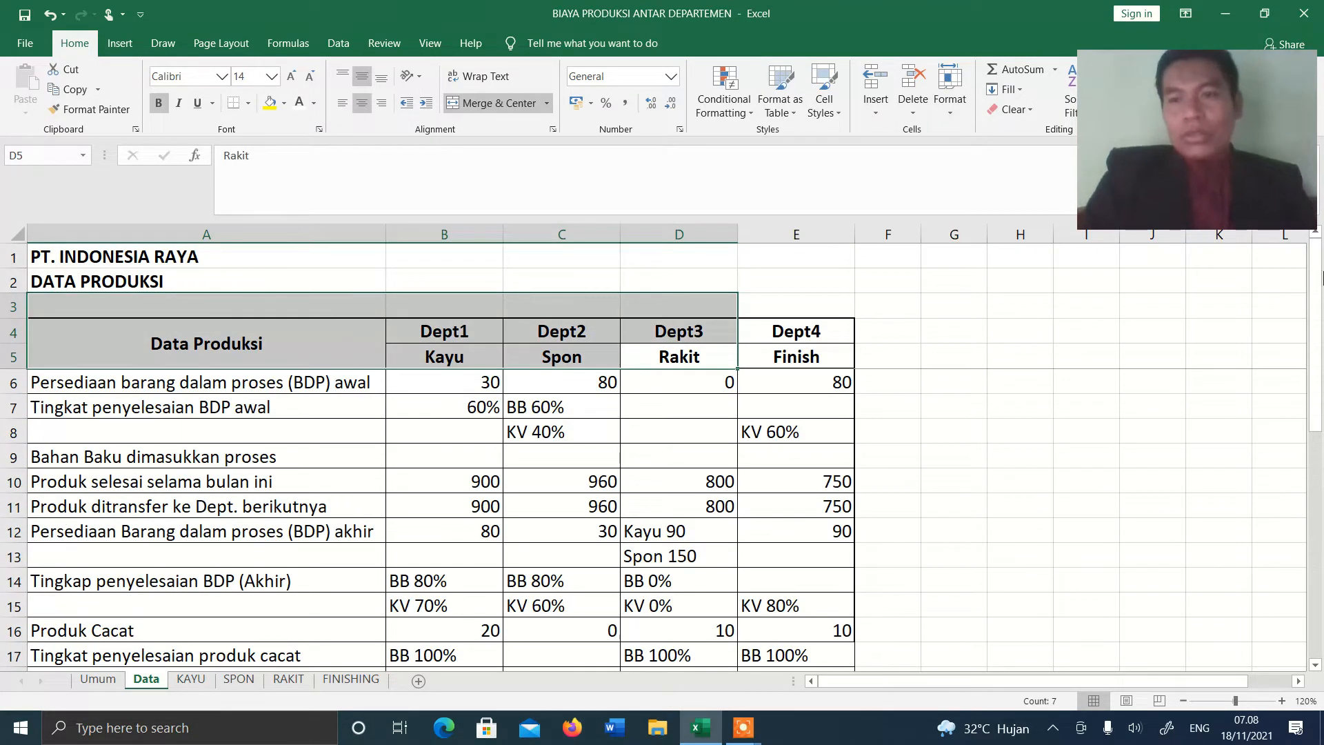
left_click(962, 298)
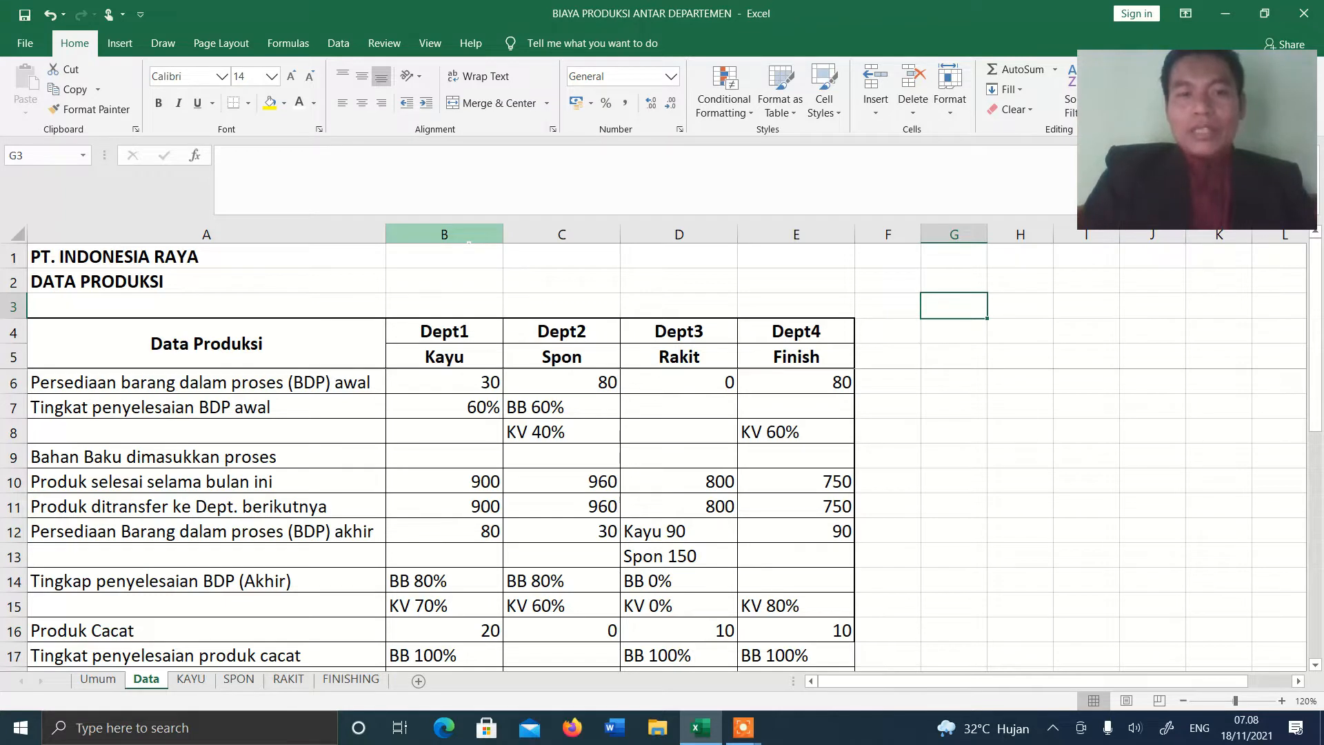
left_click(468, 238)
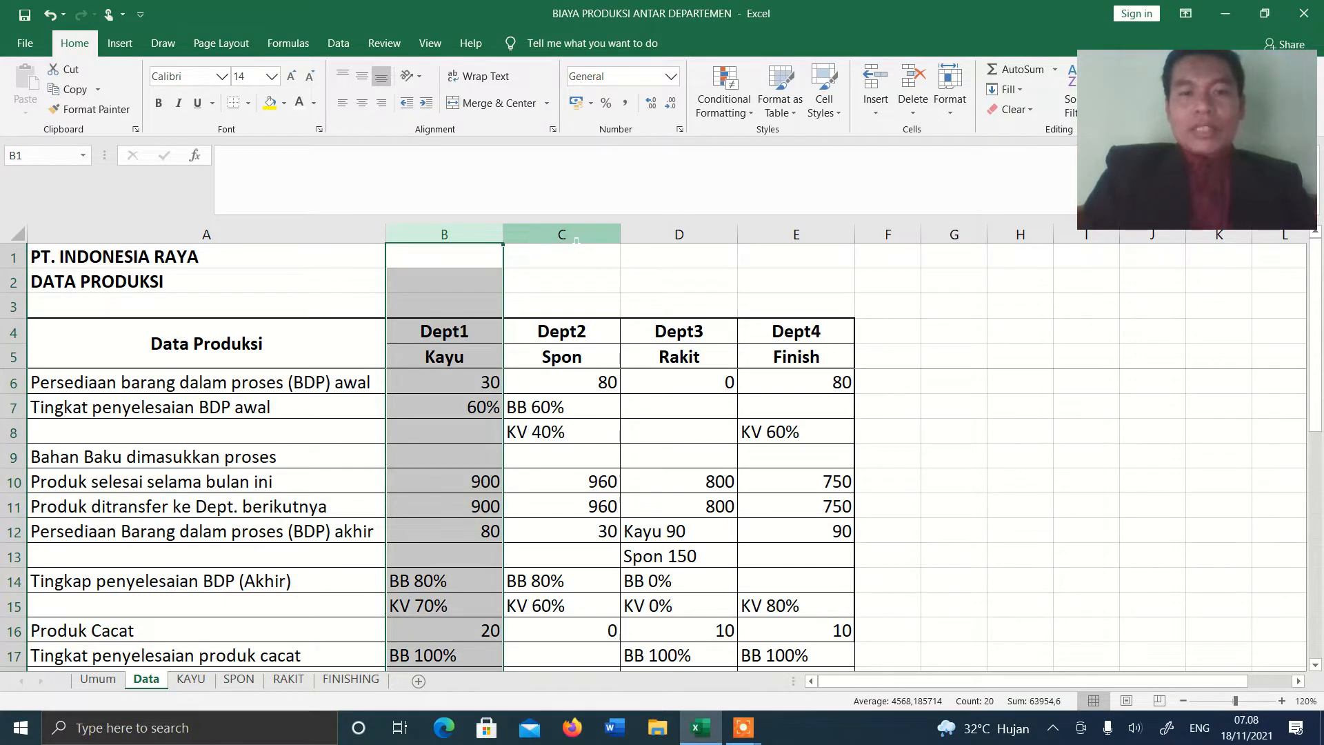
left_click(576, 237)
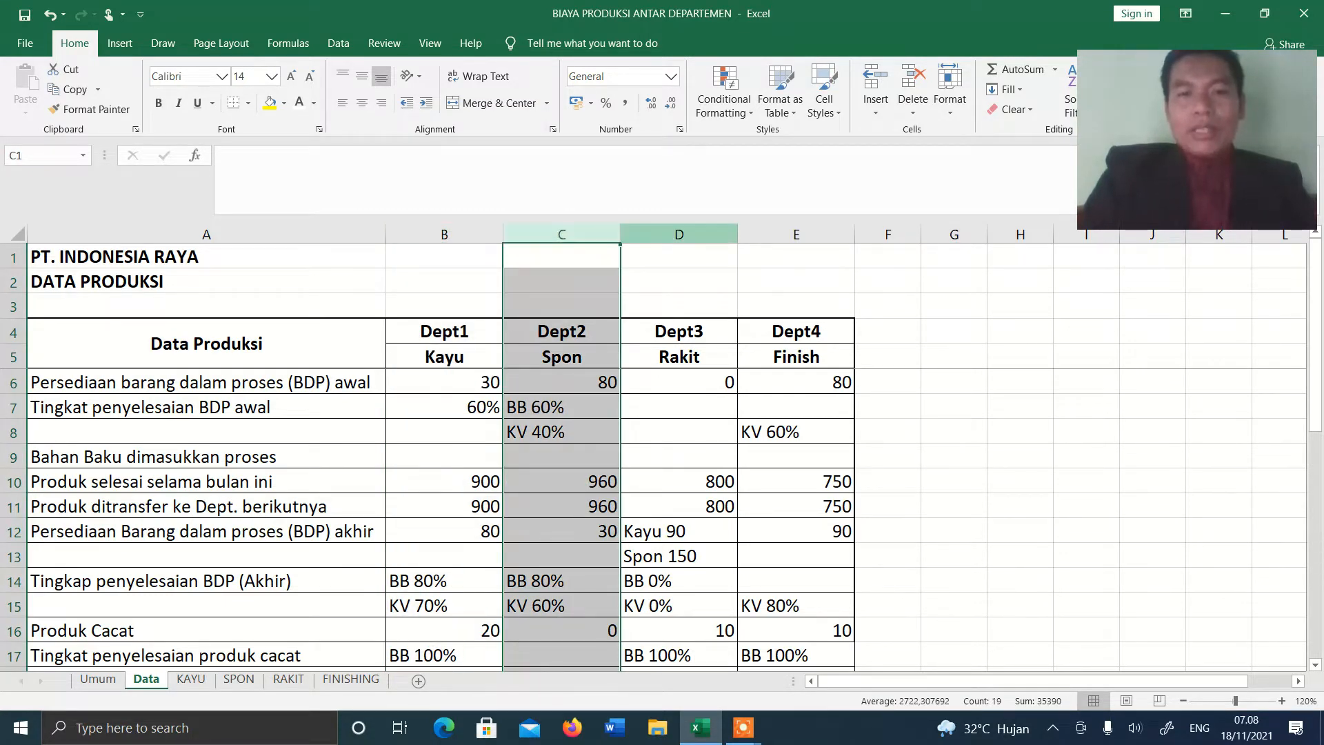
left_click(683, 238)
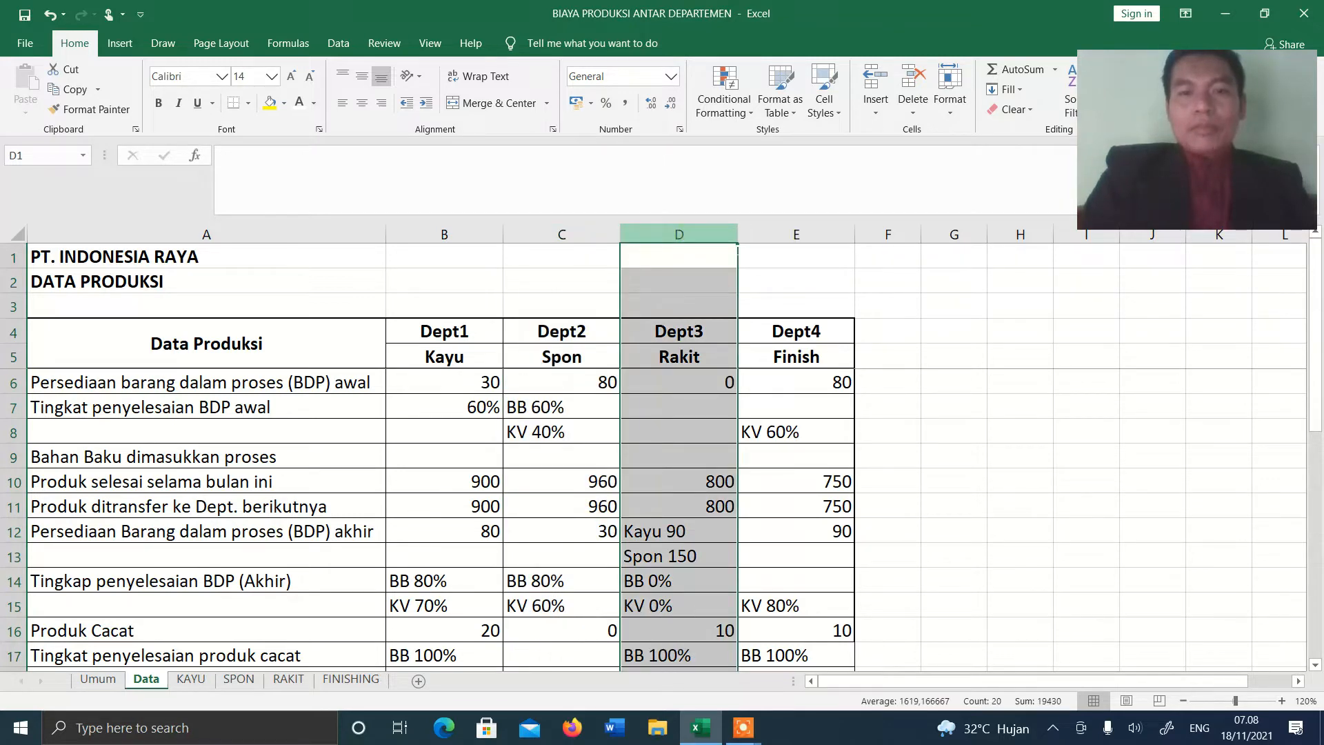
left_click(783, 238)
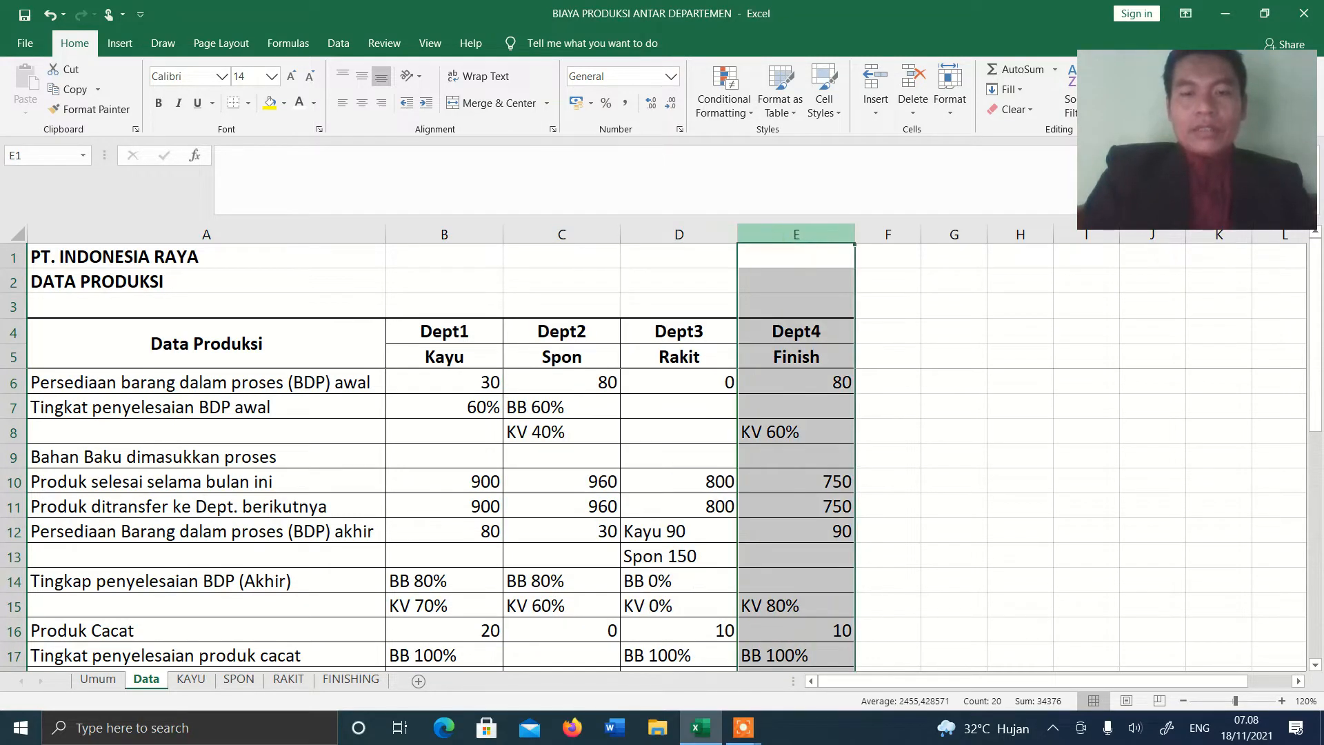
left_click_drag(444, 234, 775, 287)
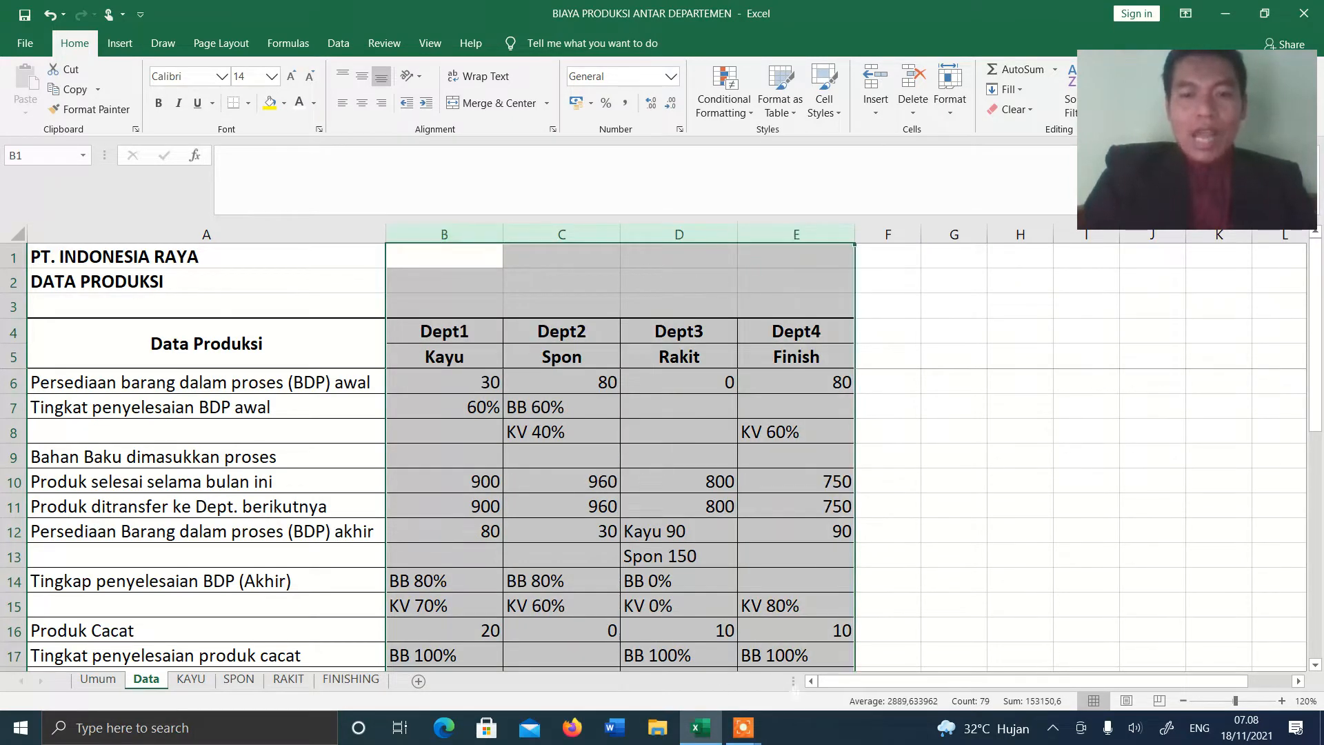
- Examine the production data row labels and the opening work-in-process row across the four departments
left_click(218, 457)
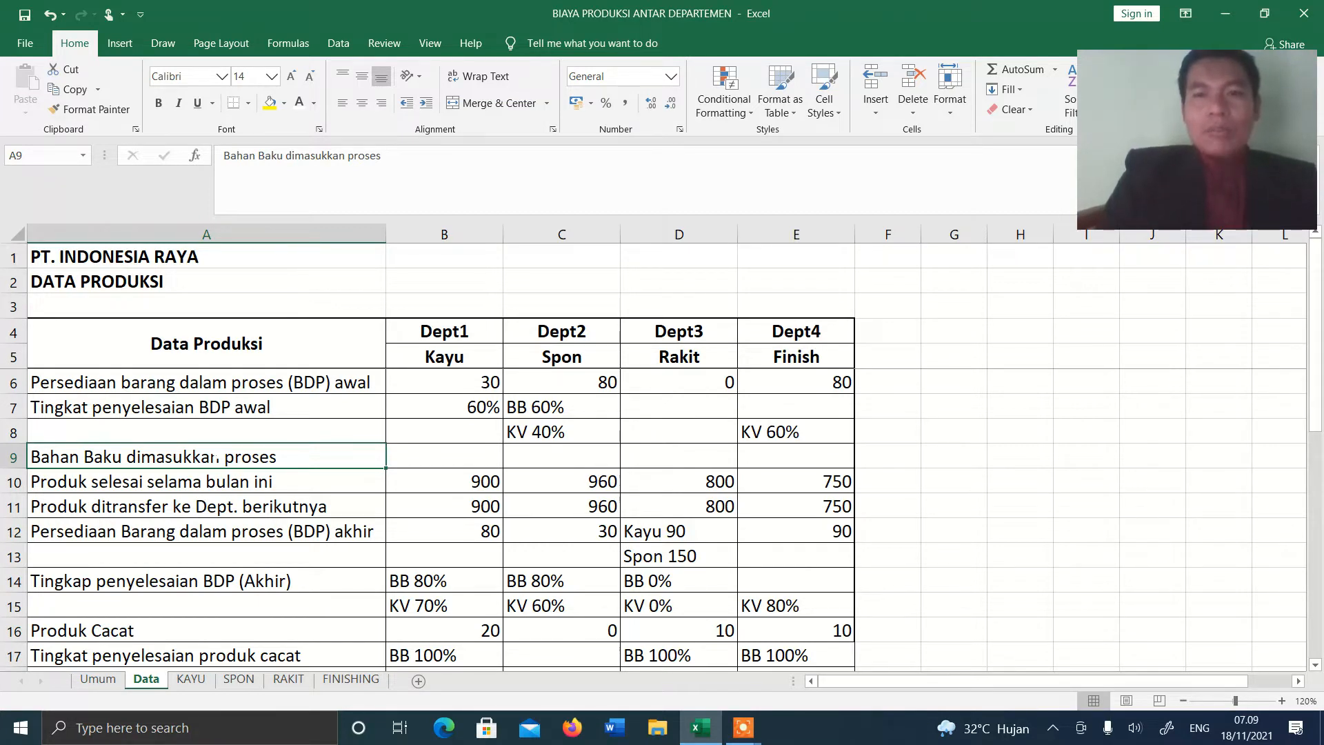
left_click(15, 235)
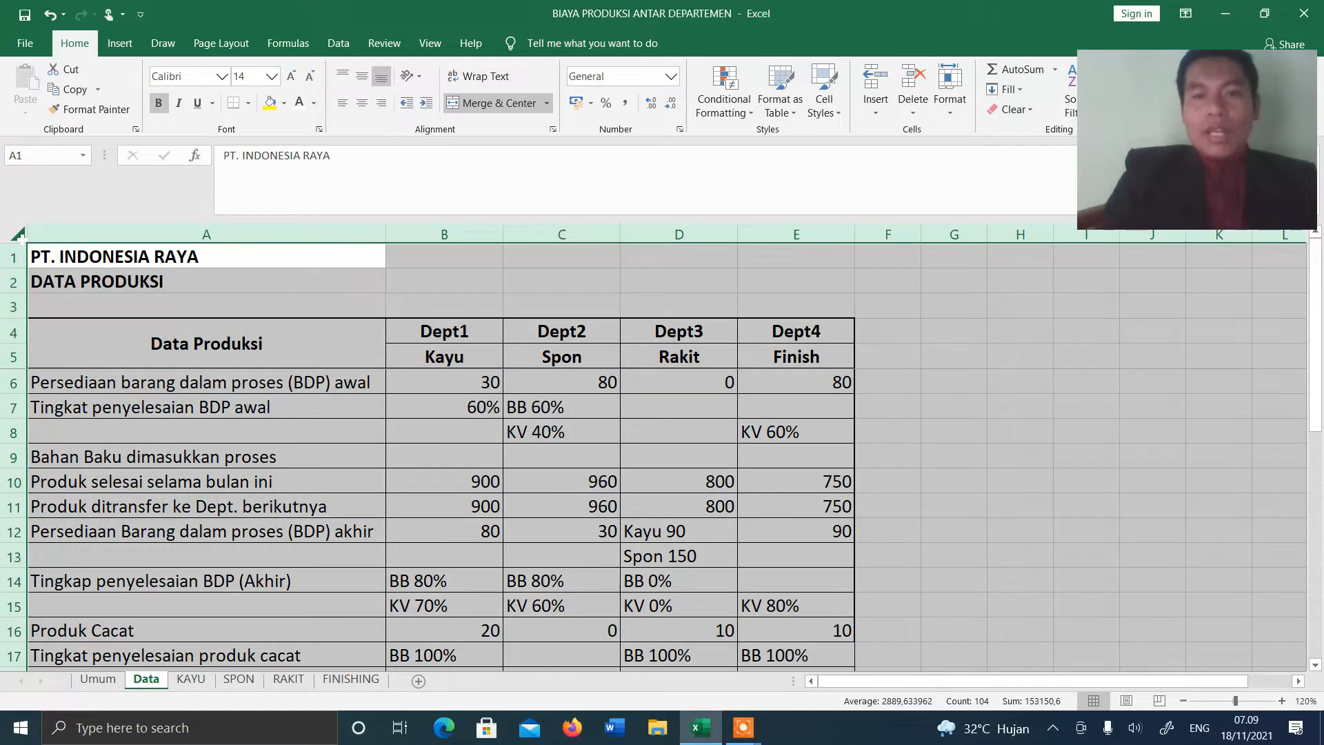
left_click(161, 402)
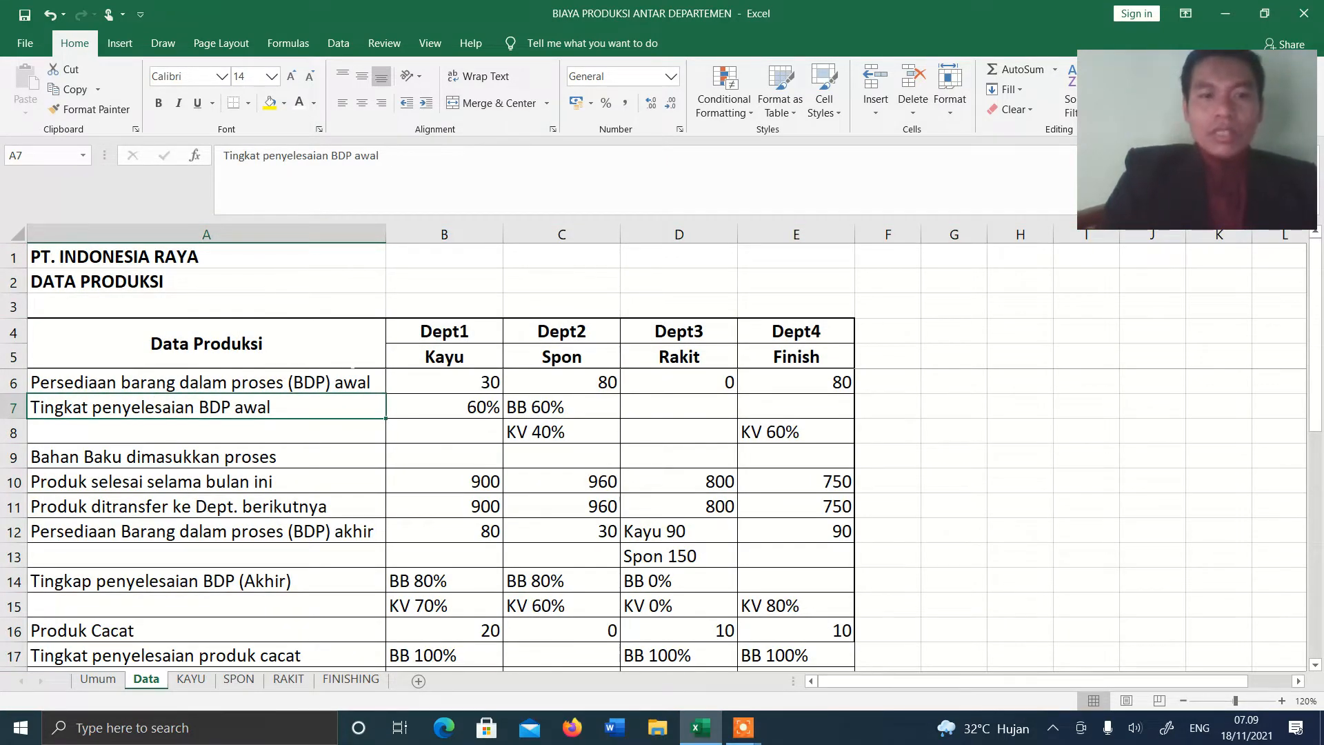
left_click_drag(449, 235, 800, 235)
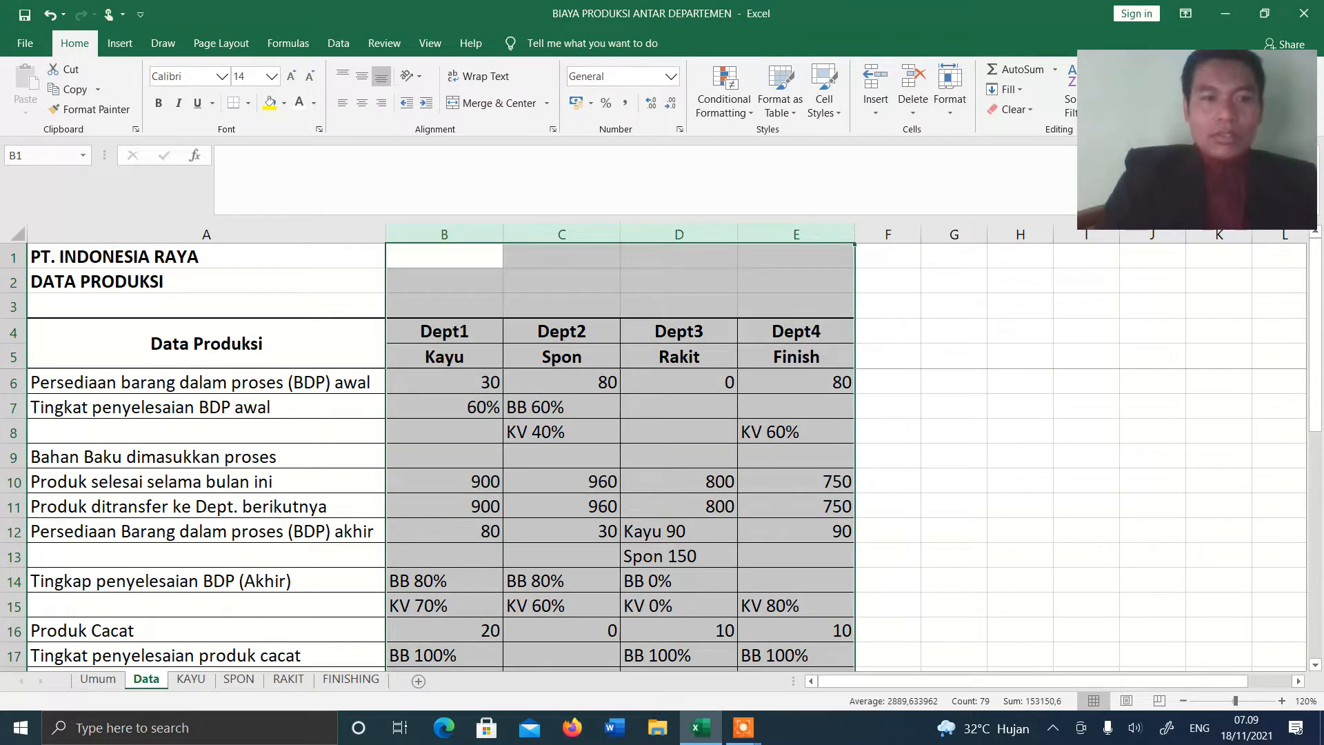
left_click(222, 429)
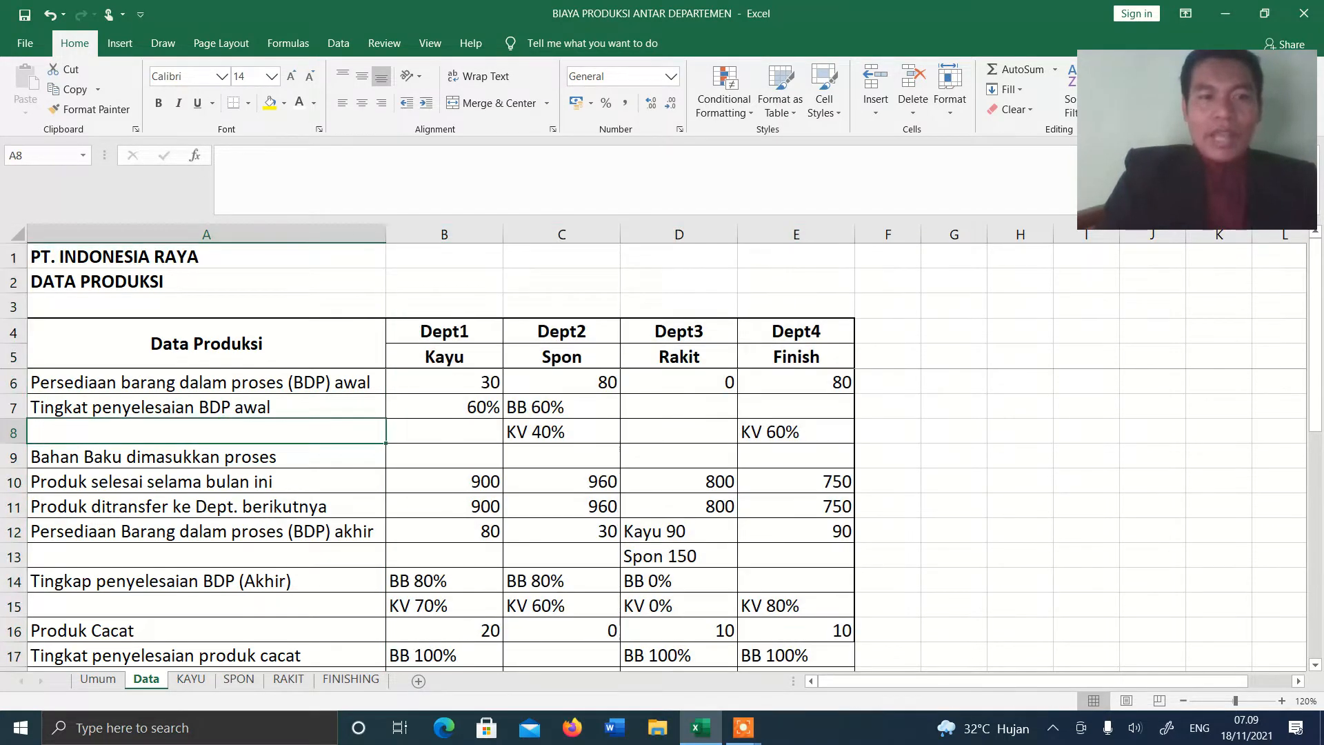
left_click(21, 386)
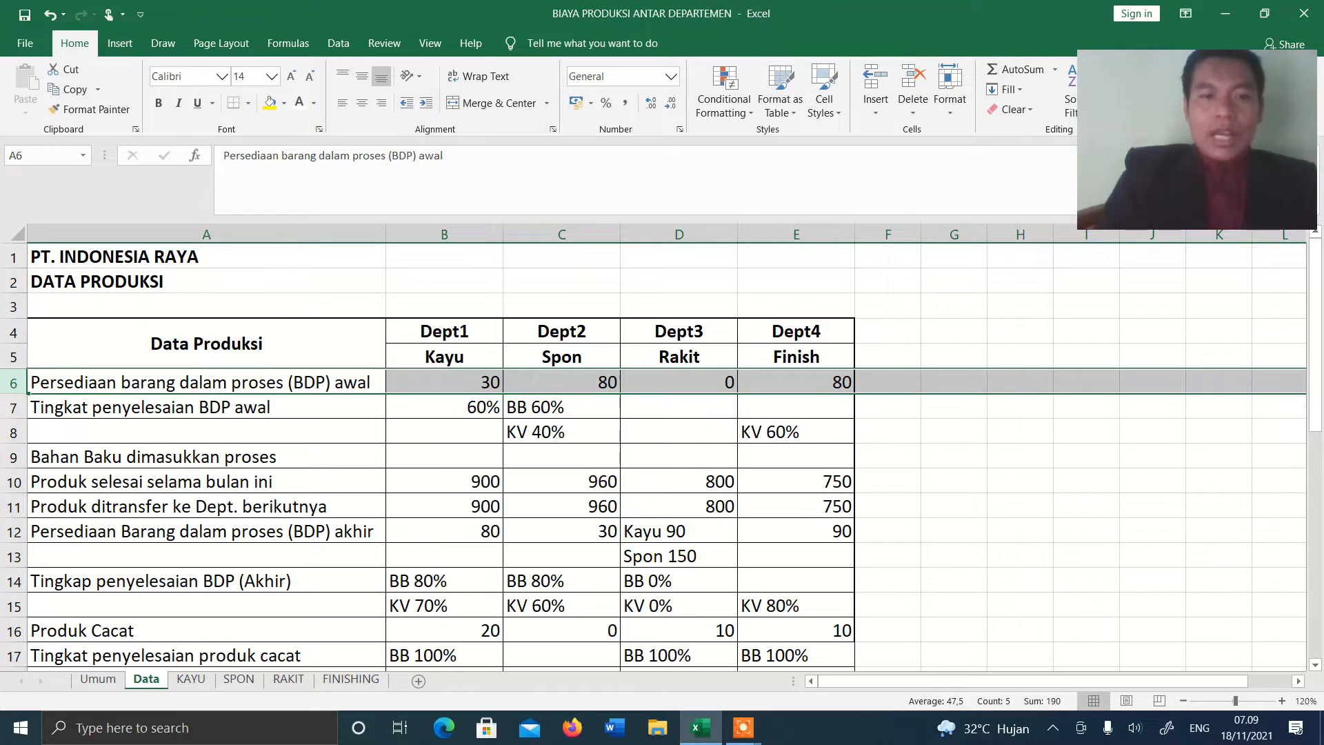
left_click(444, 235)
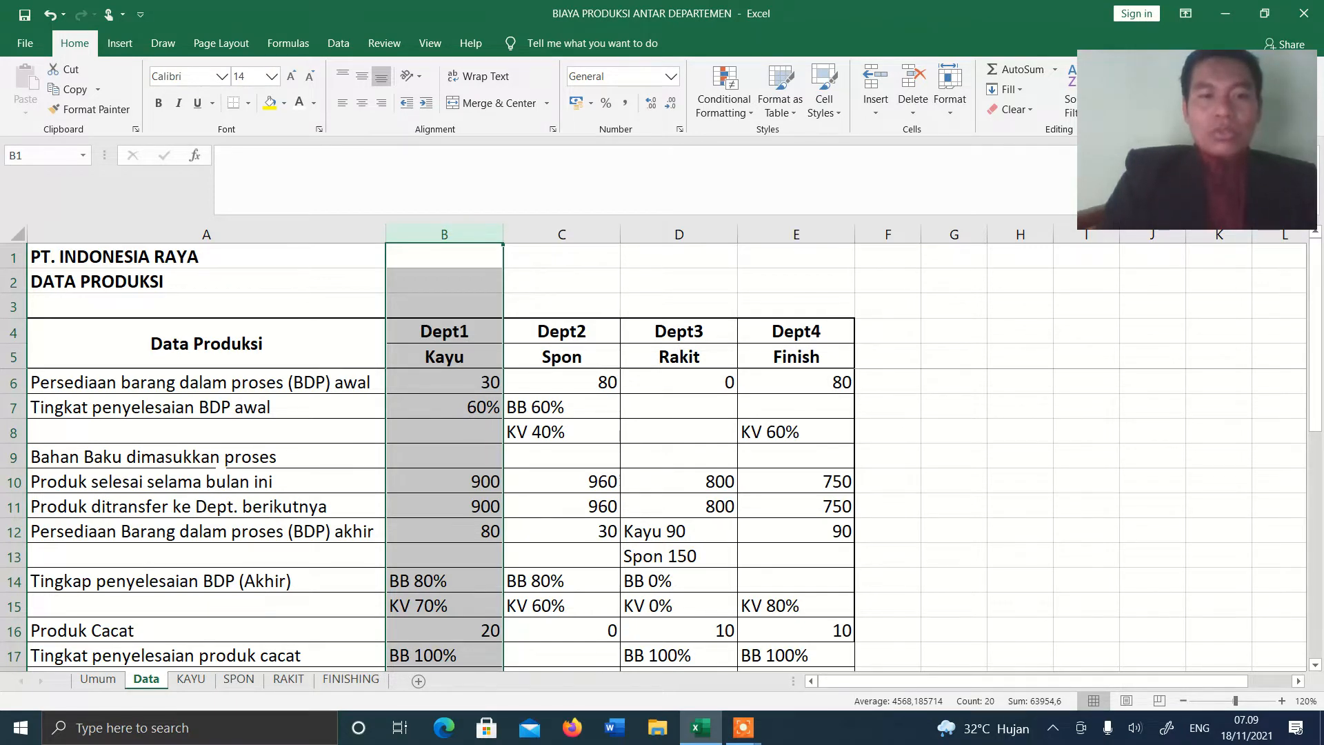
- Make the "Bahan Baku dimasukkan proses" label in cell A9 bold
left_click(244, 460)
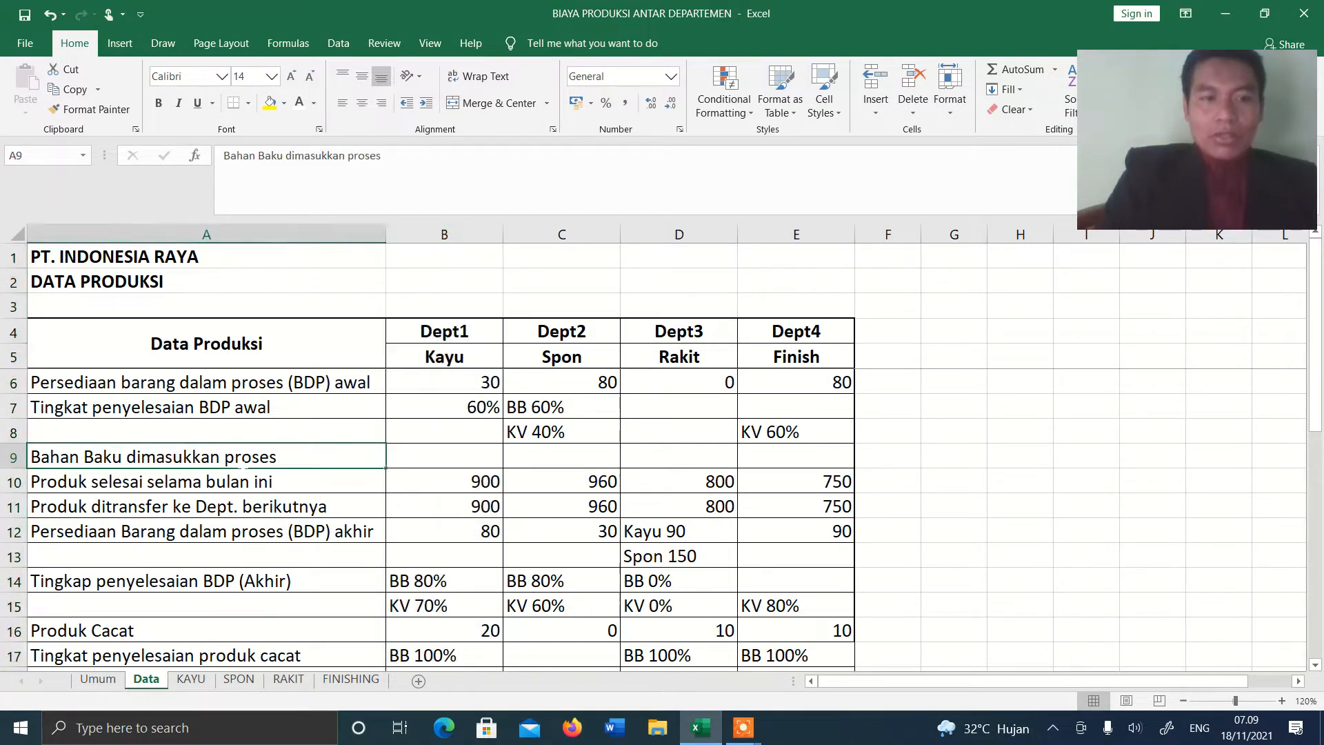
key("ctrl+b")
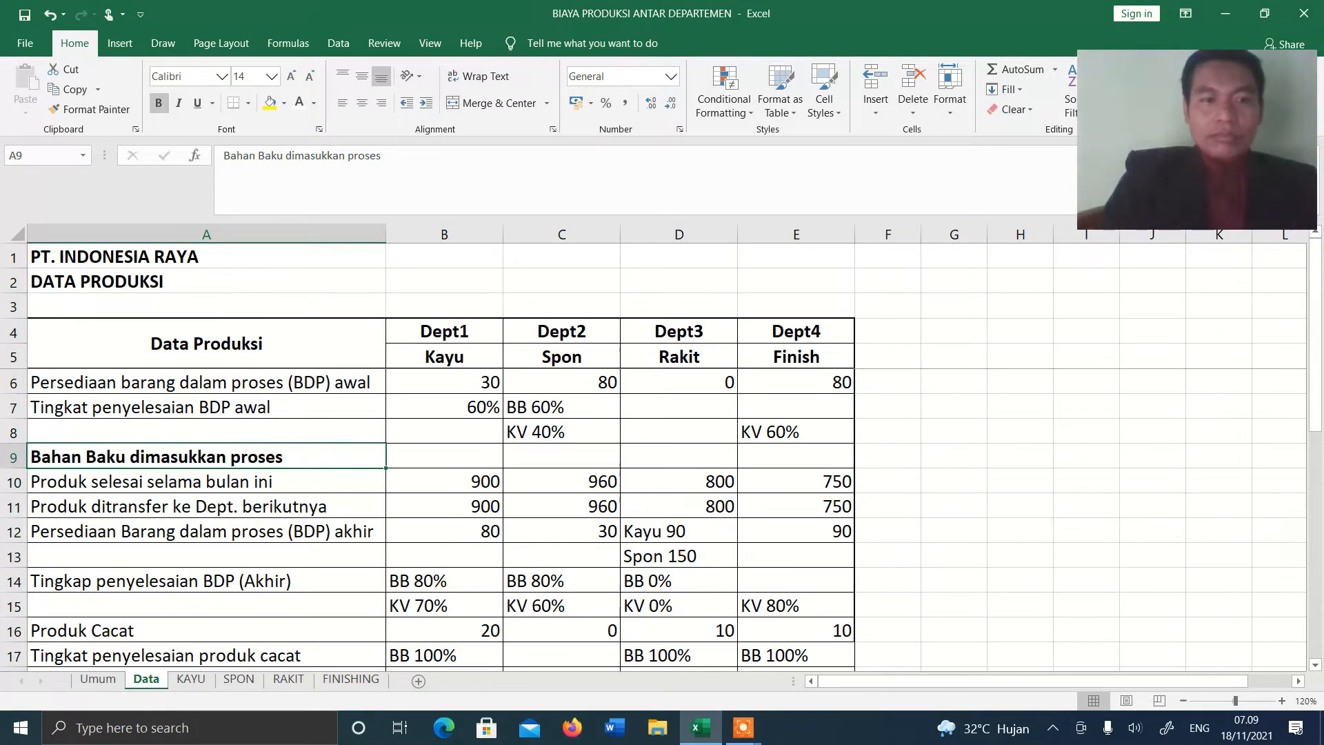
- Examine the Kayu department's finished, transferred and ending work-in-process units with their BB and KV completion levels
left_click(440, 490)
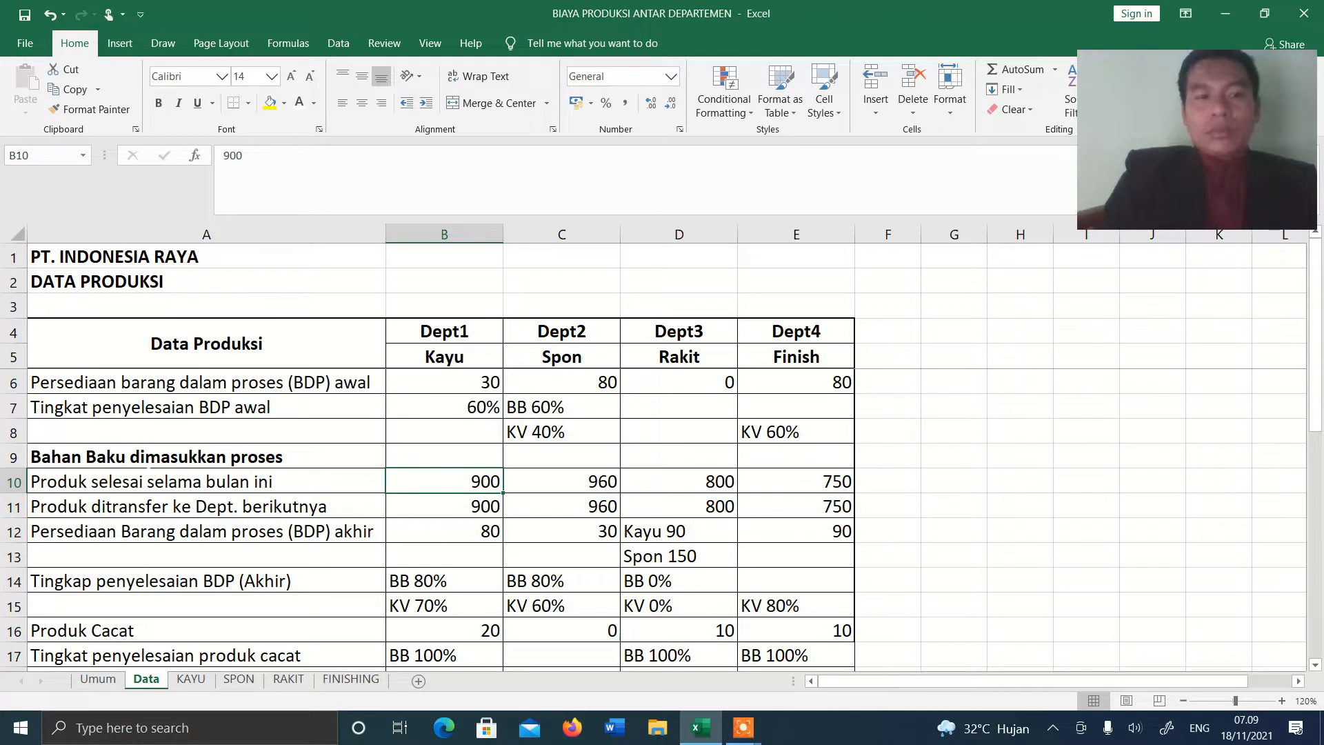
left_click(153, 457)
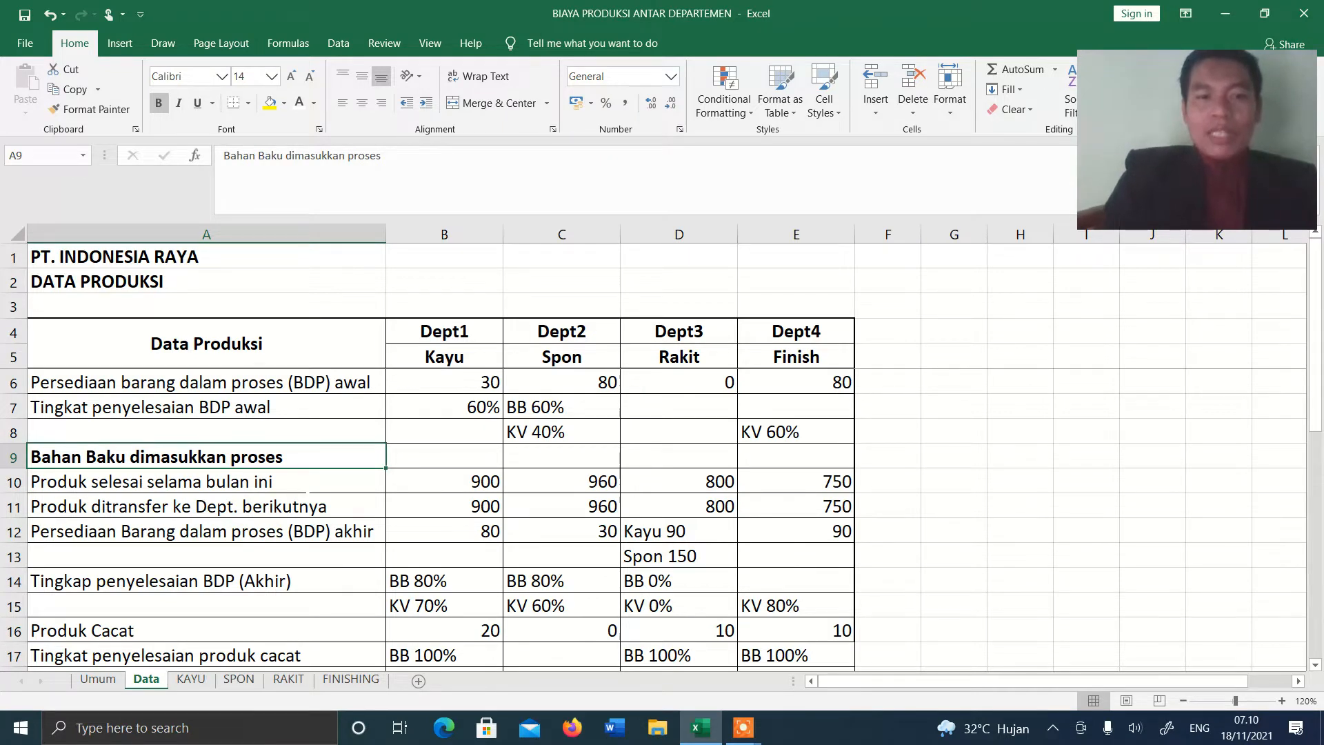
left_click(474, 488)
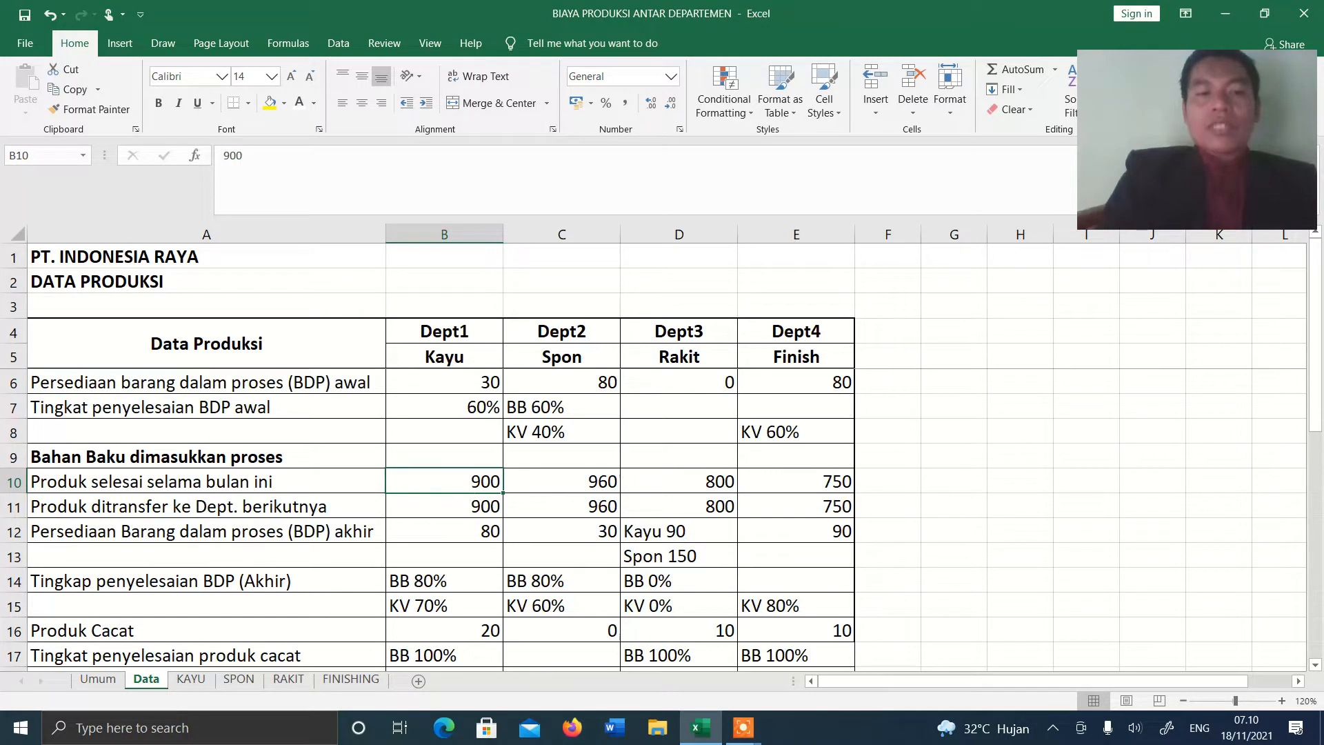
left_click(458, 501)
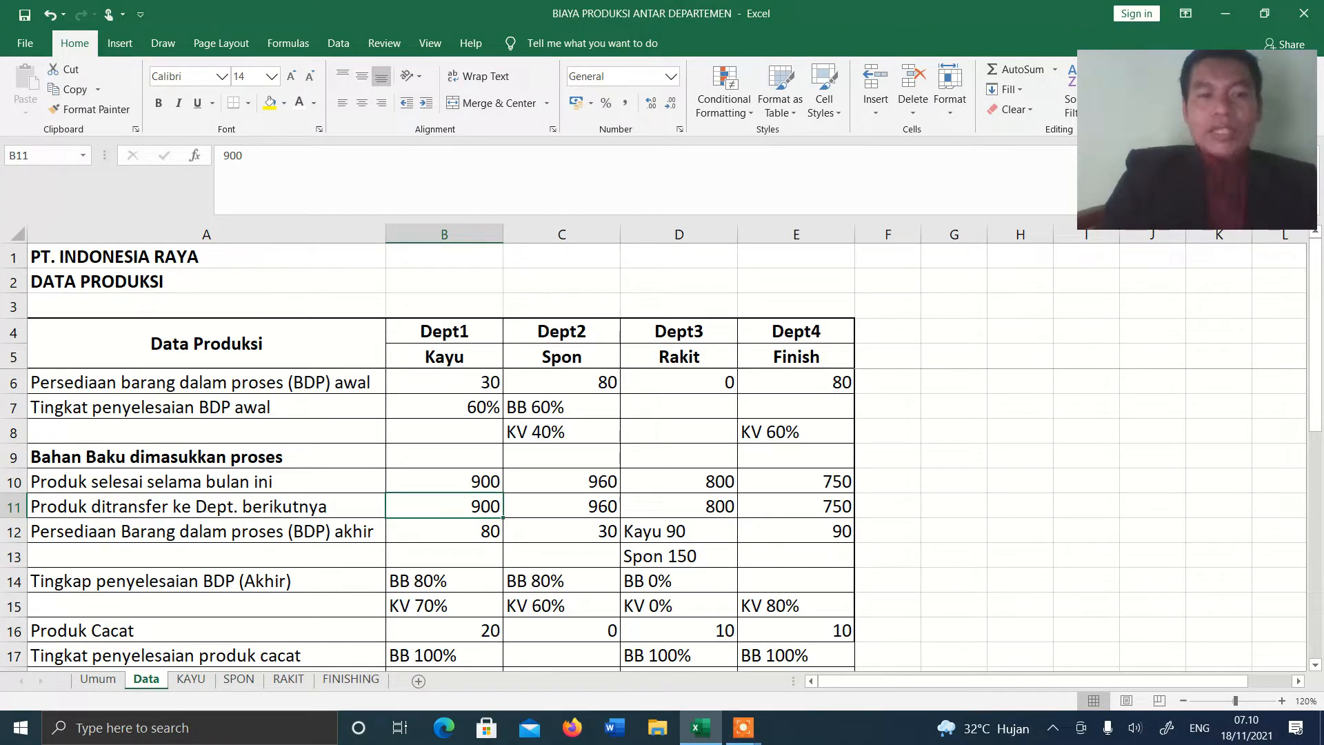
left_click(294, 531)
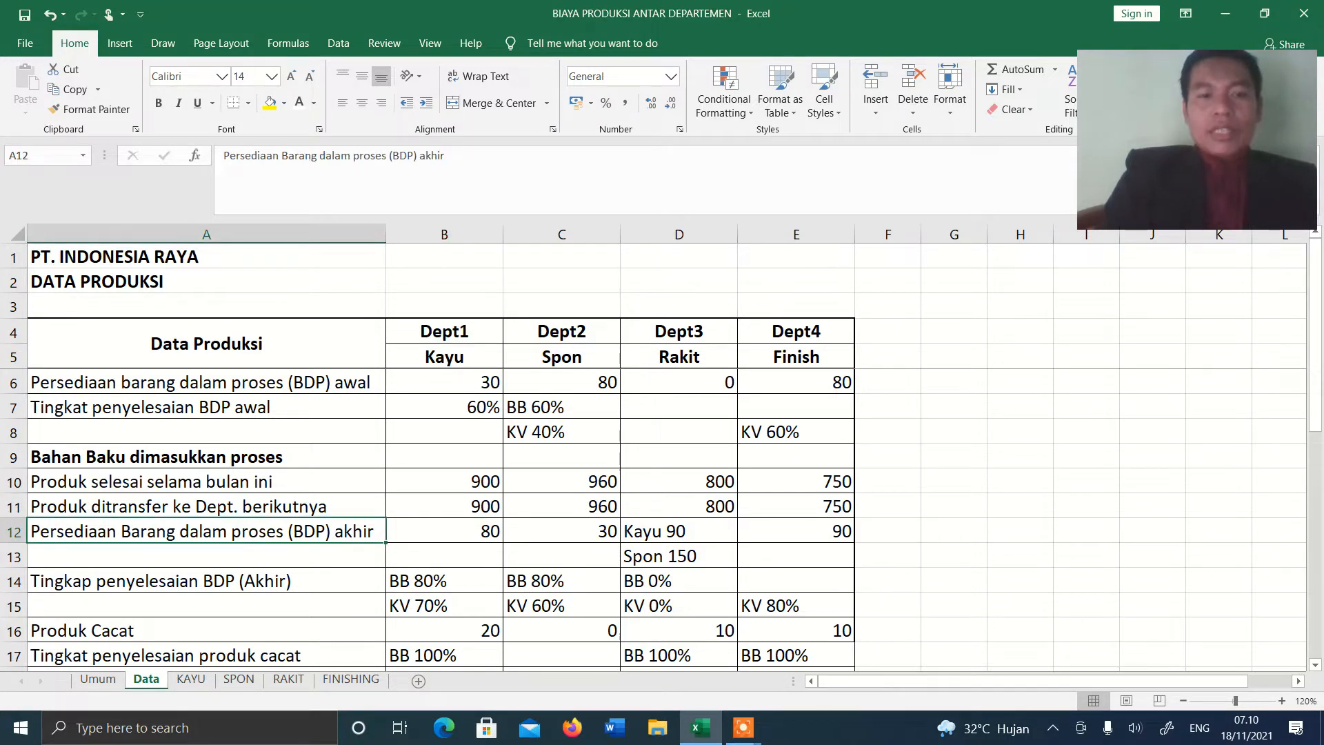
left_click(431, 535)
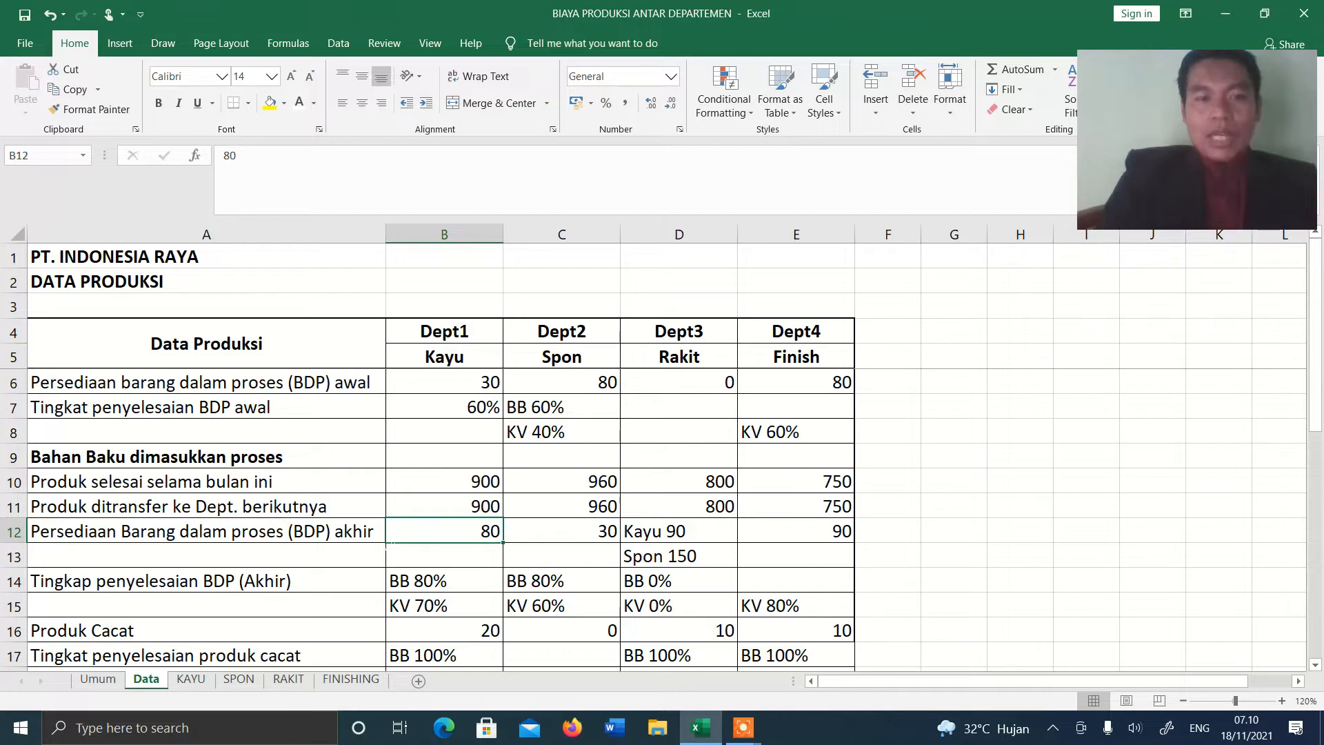
left_click(417, 581)
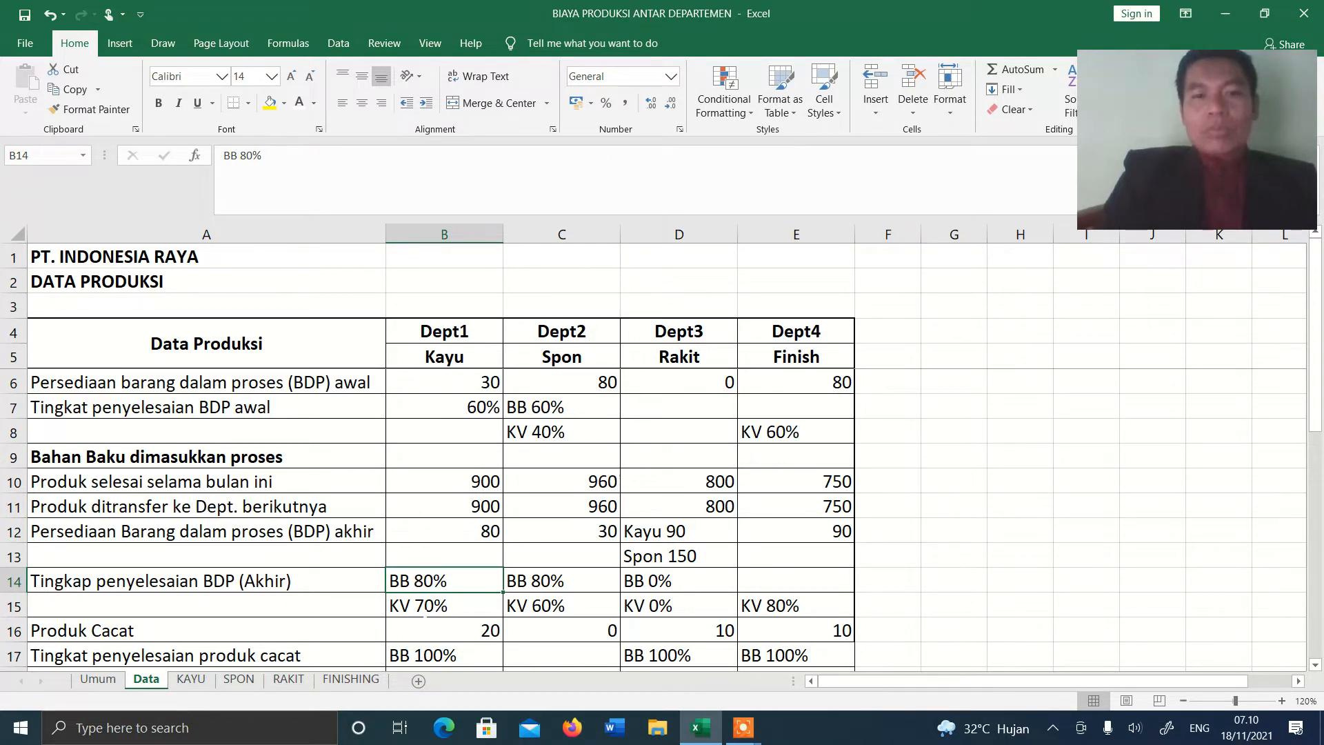
left_click(425, 611)
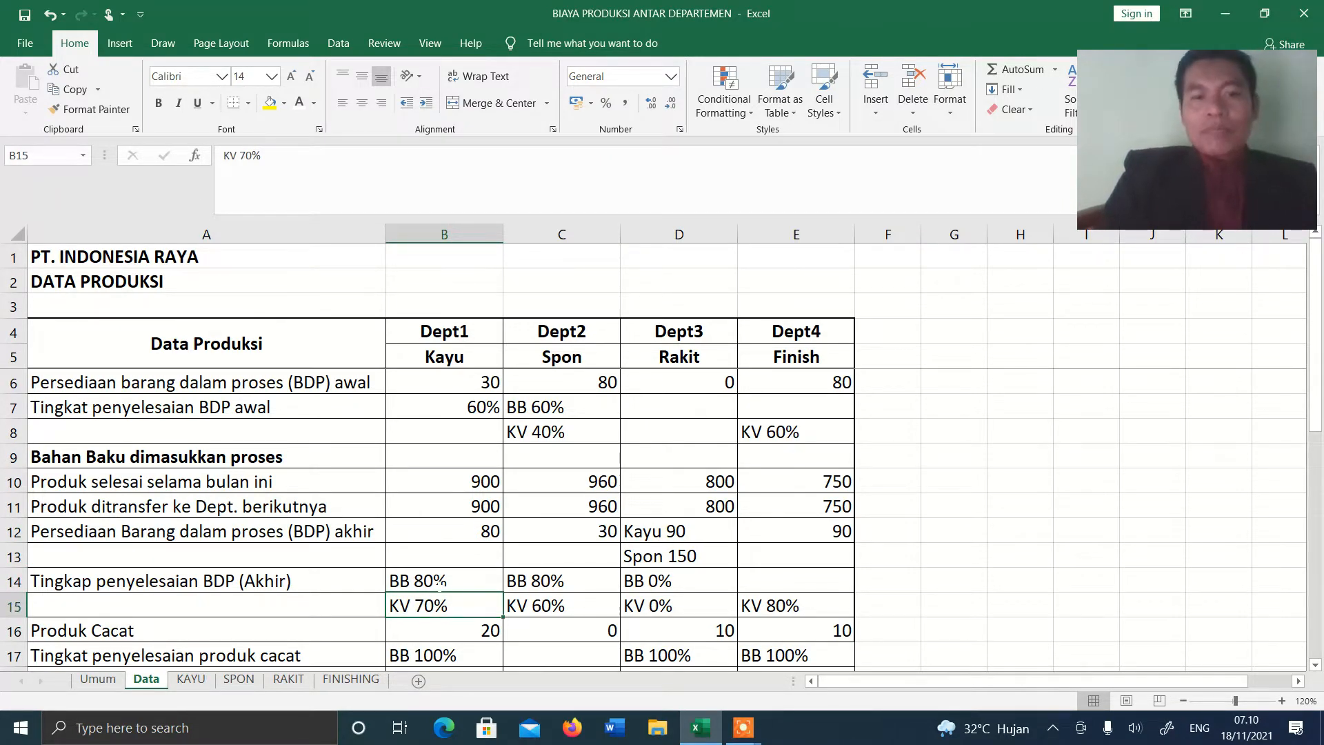
left_click_drag(420, 579, 419, 606)
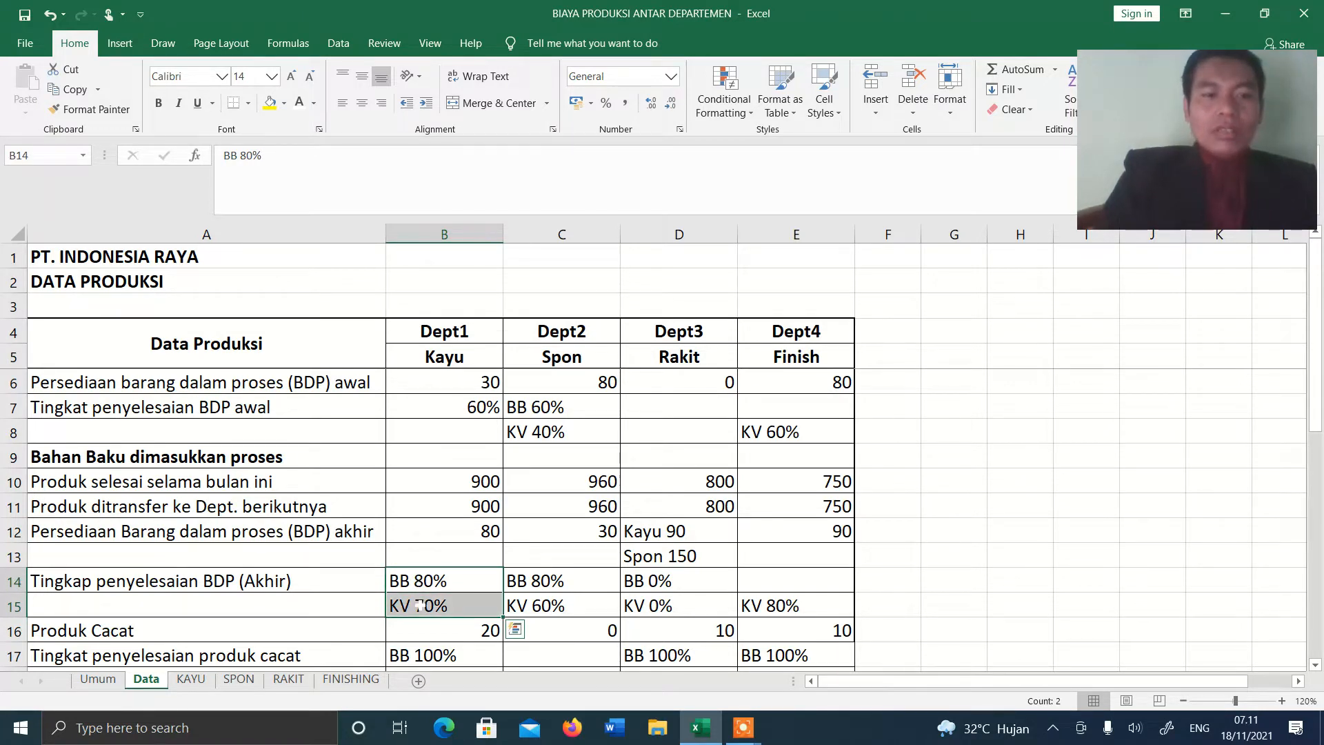
- Examine the Kayu department's defective product quantity and its BB and KV completion levels
left_click_drag(1316, 390, 1315, 441)
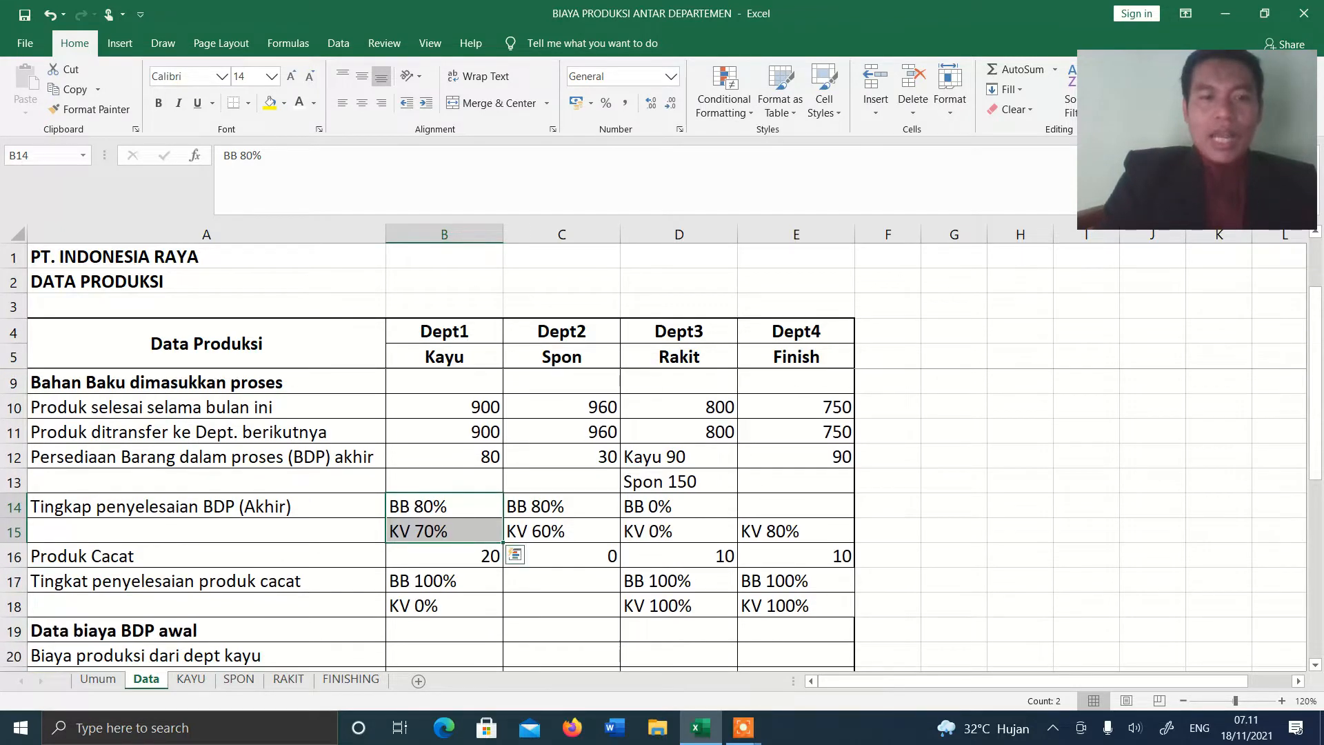
left_click(457, 557)
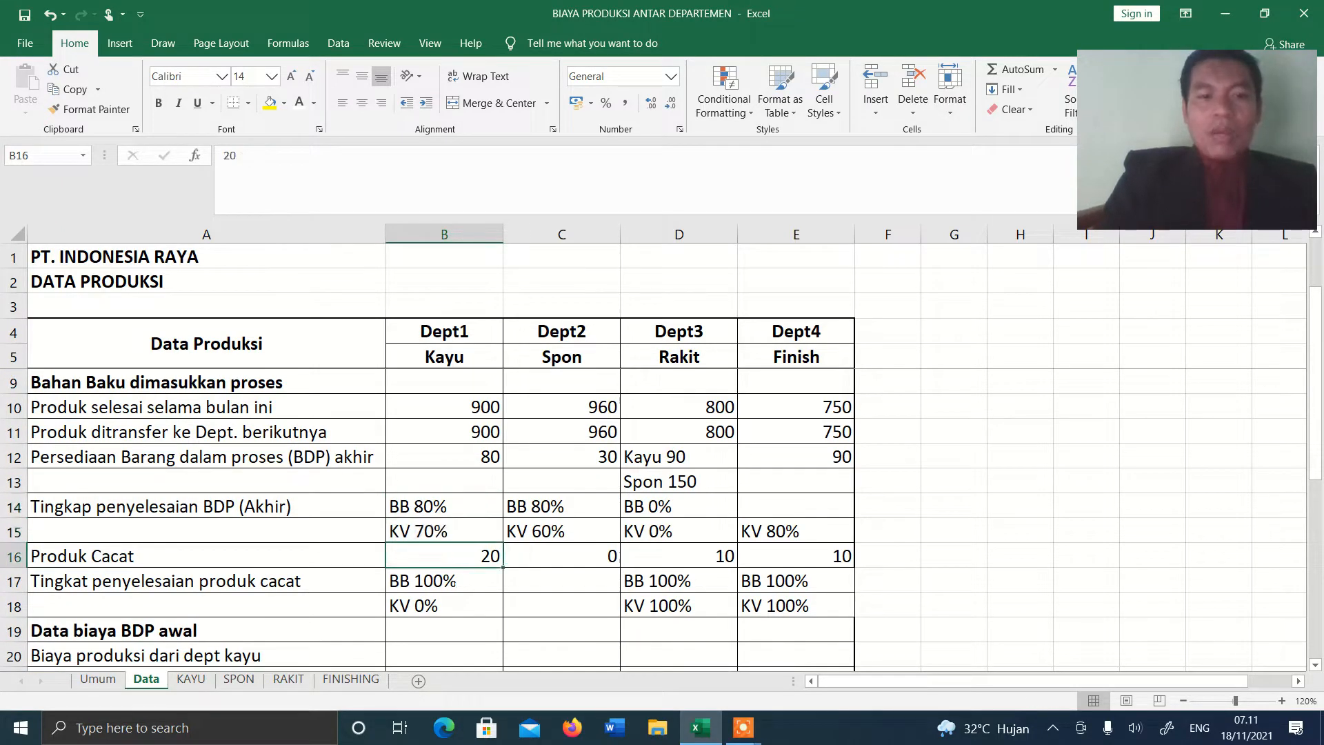
left_click(434, 588)
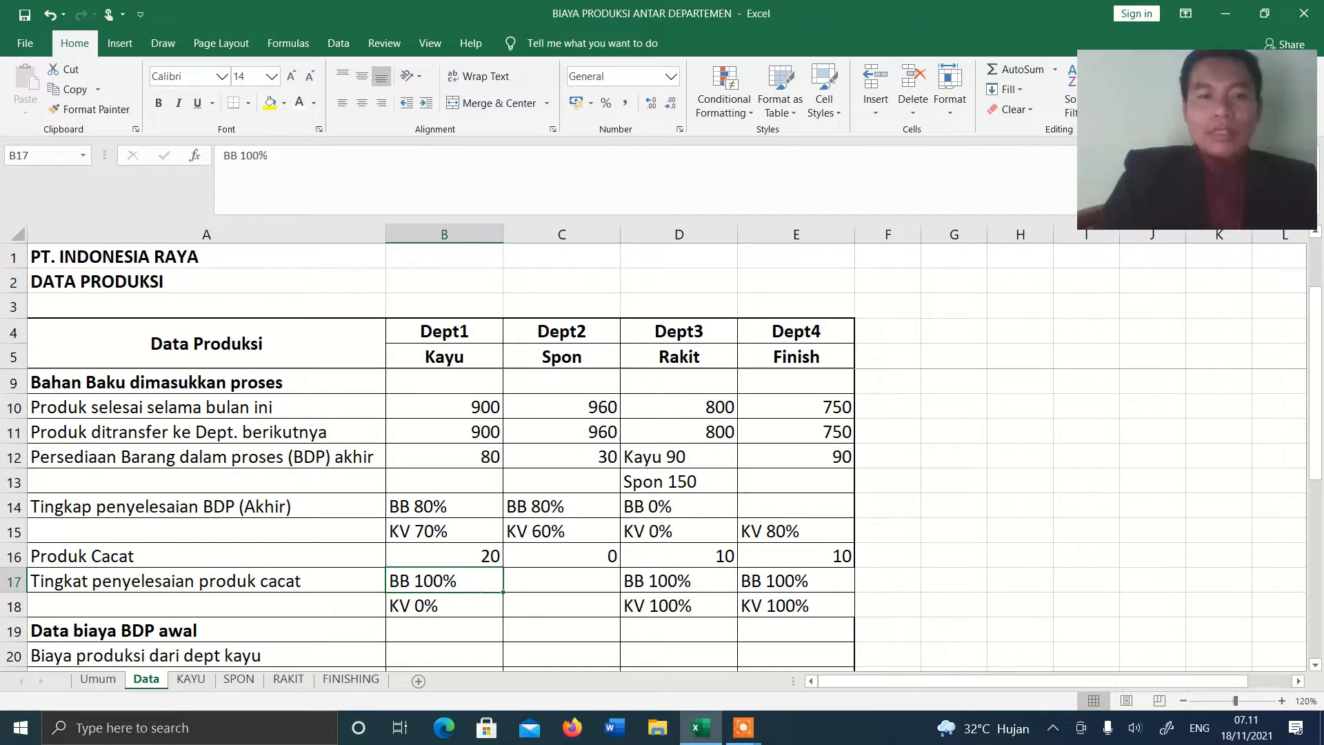
left_click(461, 608)
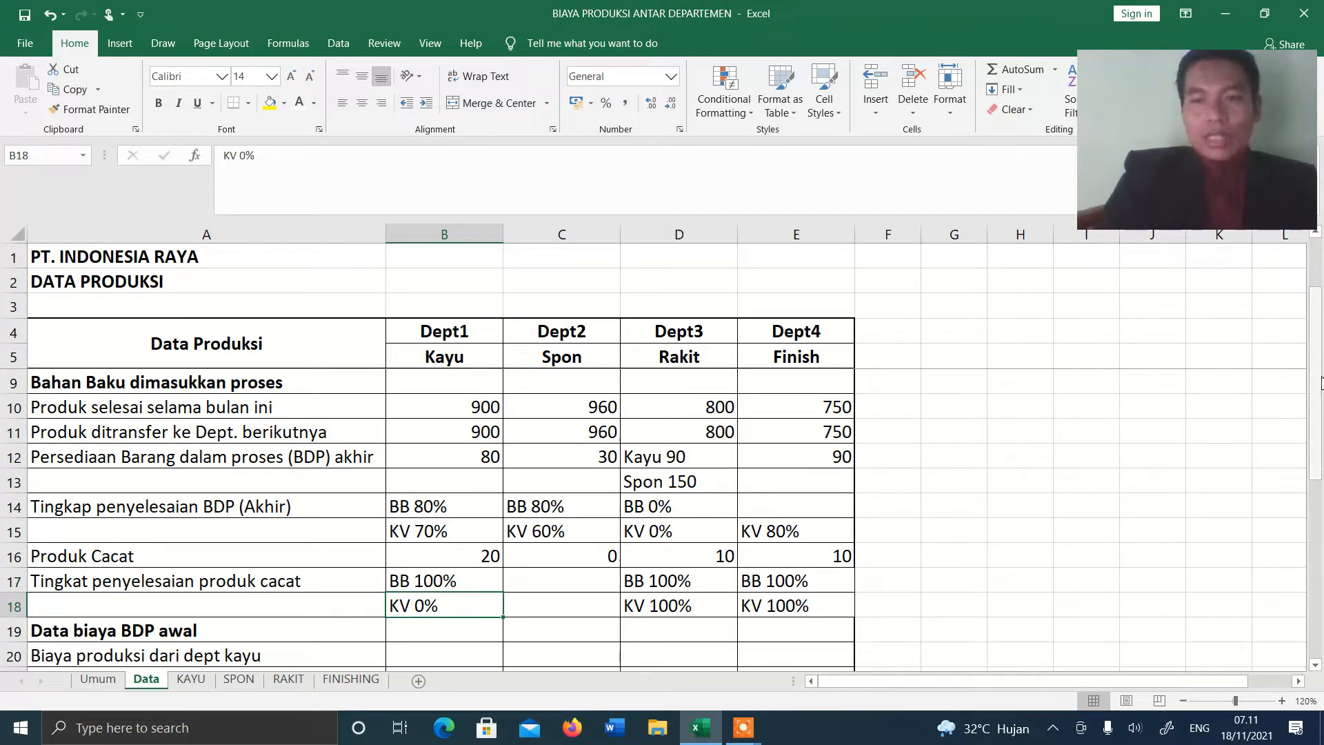
- Examine the Kayu department's opening work-in-process costs for raw material, direct labour and overhead, including their total, in A23:B26
right_click(1318, 416)
left_click(1320, 365)
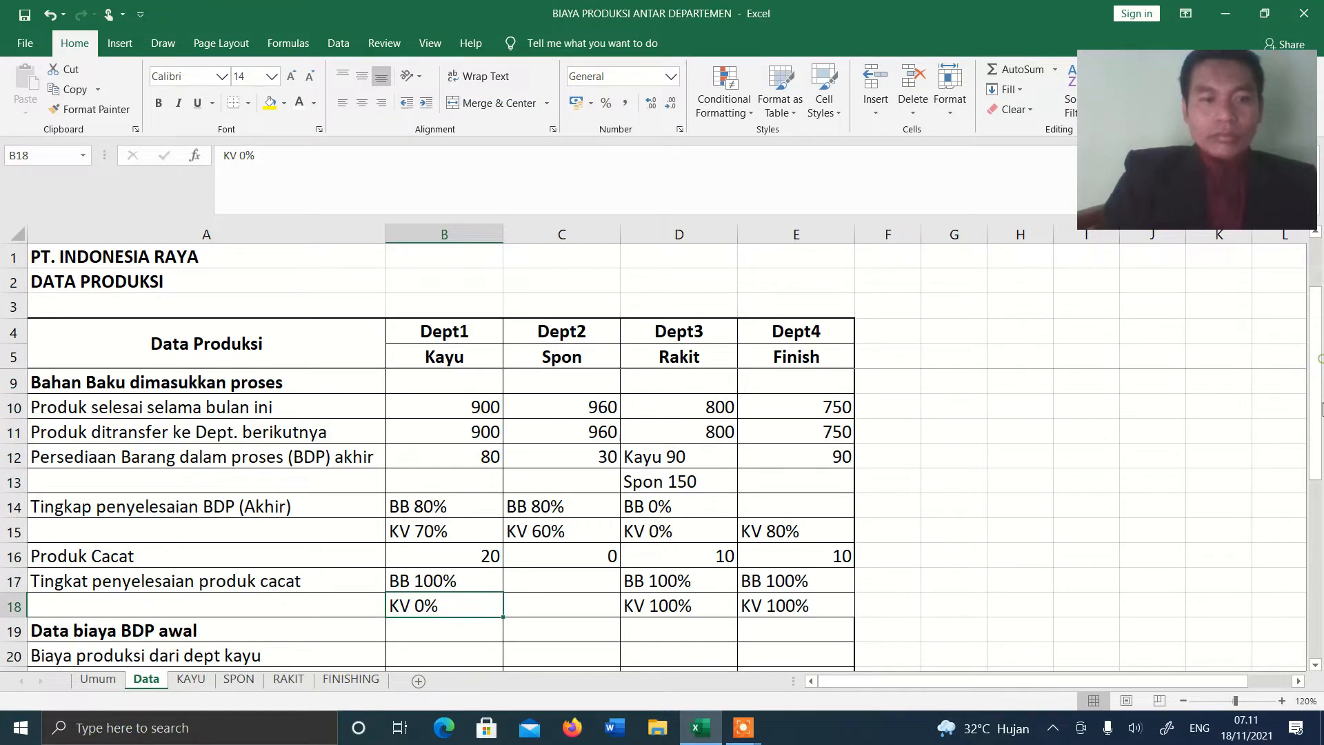
left_click_drag(1318, 391, 1320, 507)
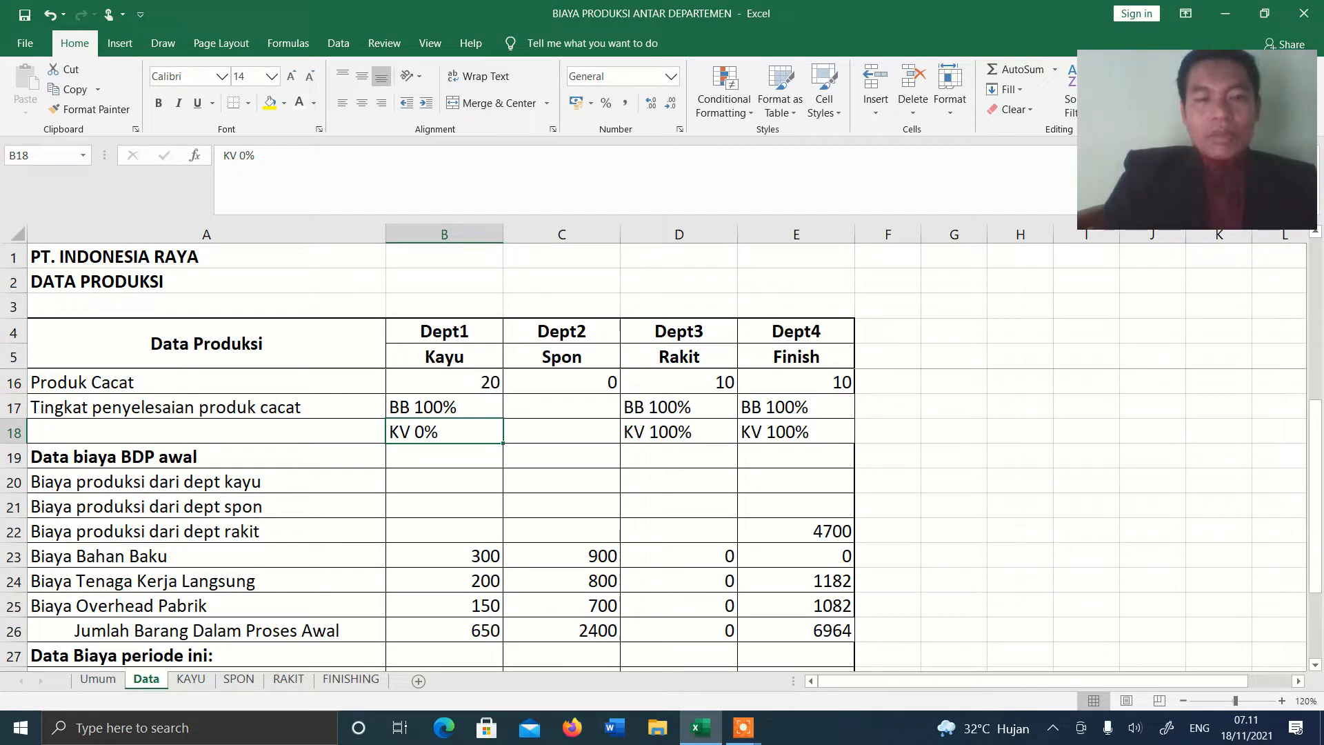
left_click_drag(315, 564, 491, 588)
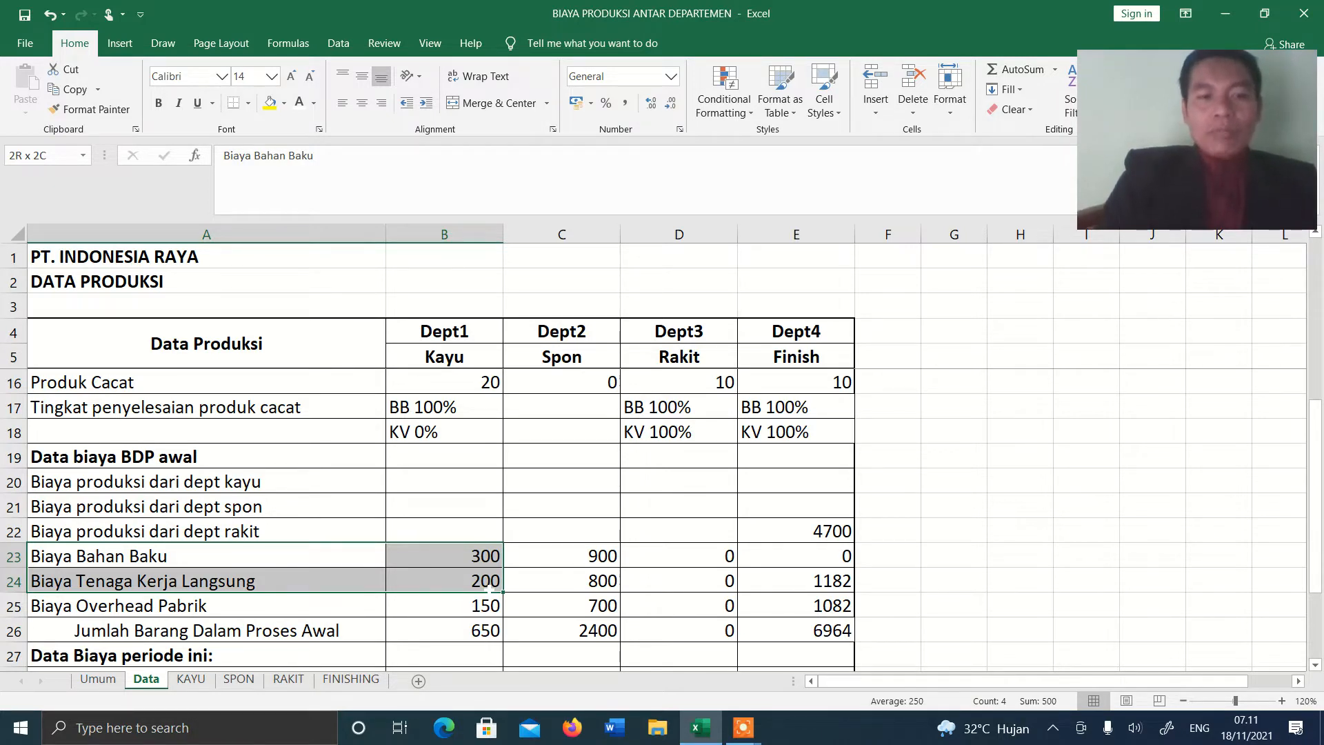
left_click_drag(491, 589, 491, 631)
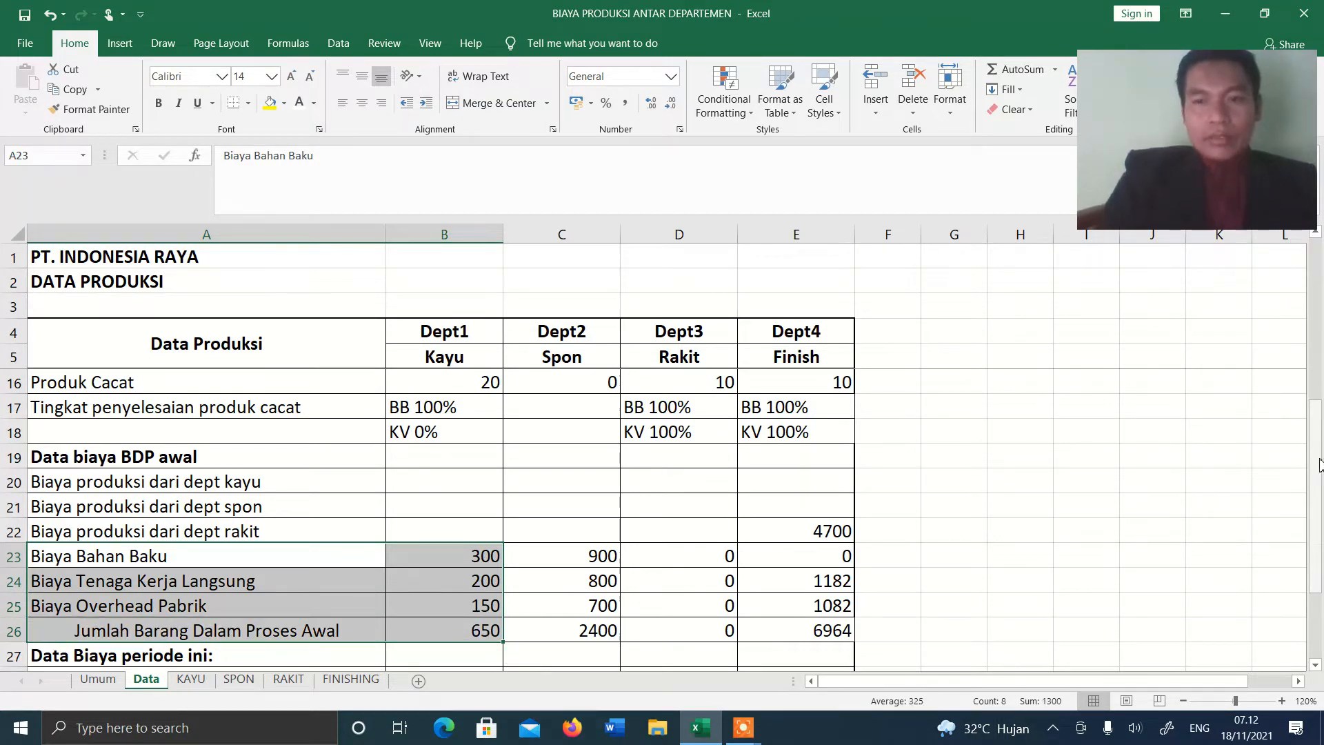
- Examine the Kayu department's current-period raw material, direct labour and overhead costs and the total formula in B31
right_click(1318, 548)
key("Escape")
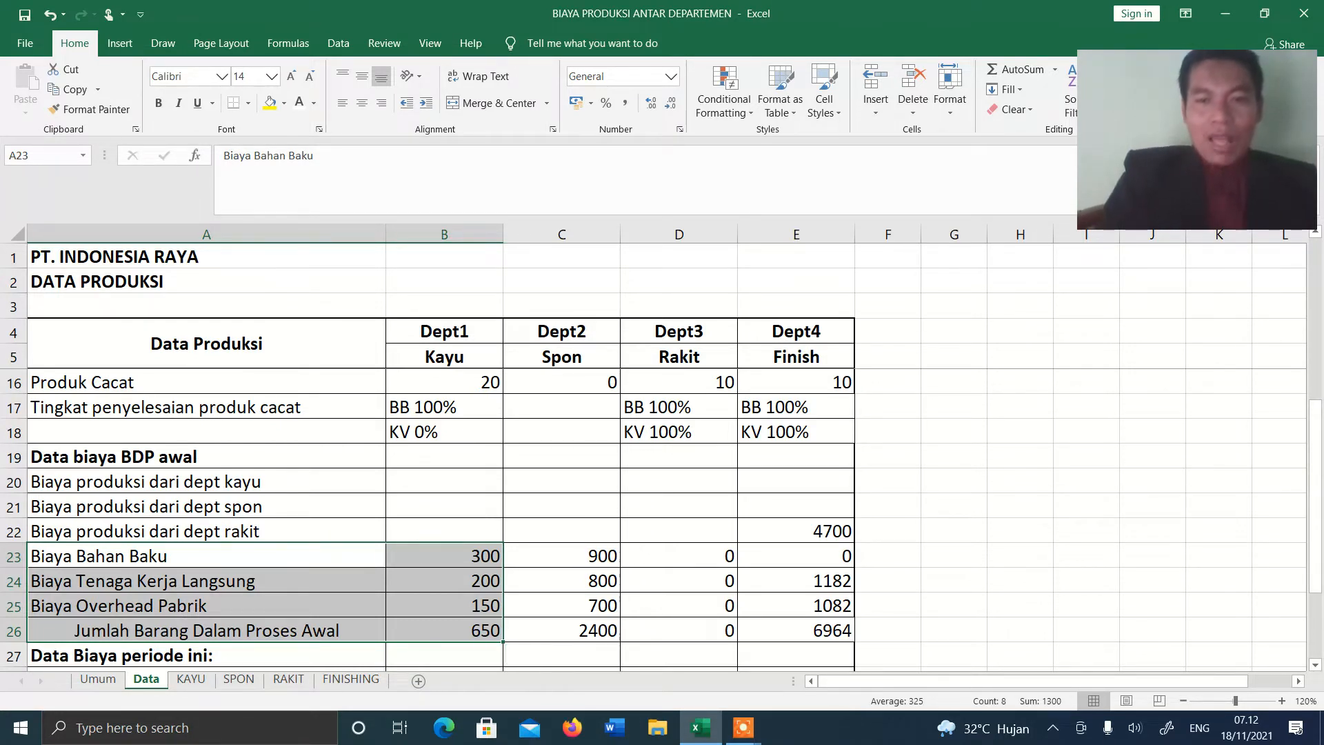
left_click_drag(1315, 524, 1314, 589)
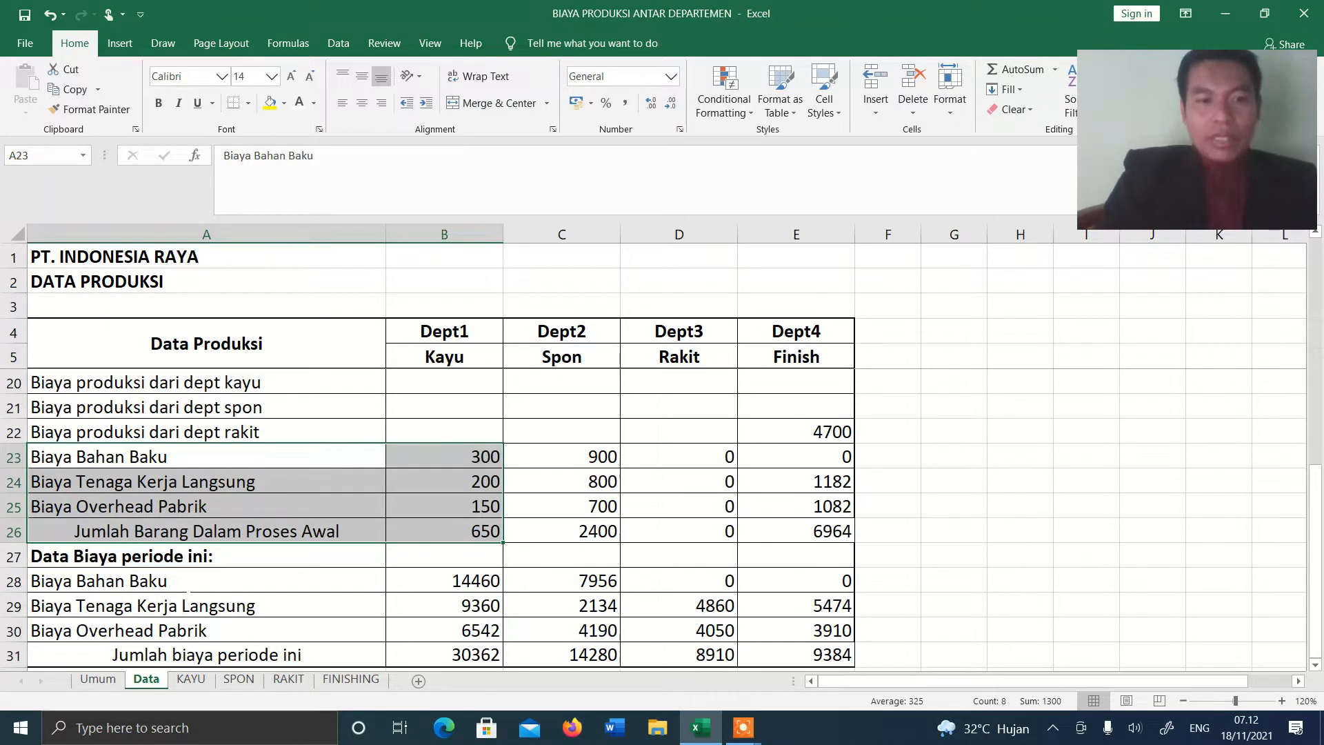
left_click_drag(188, 590, 431, 630)
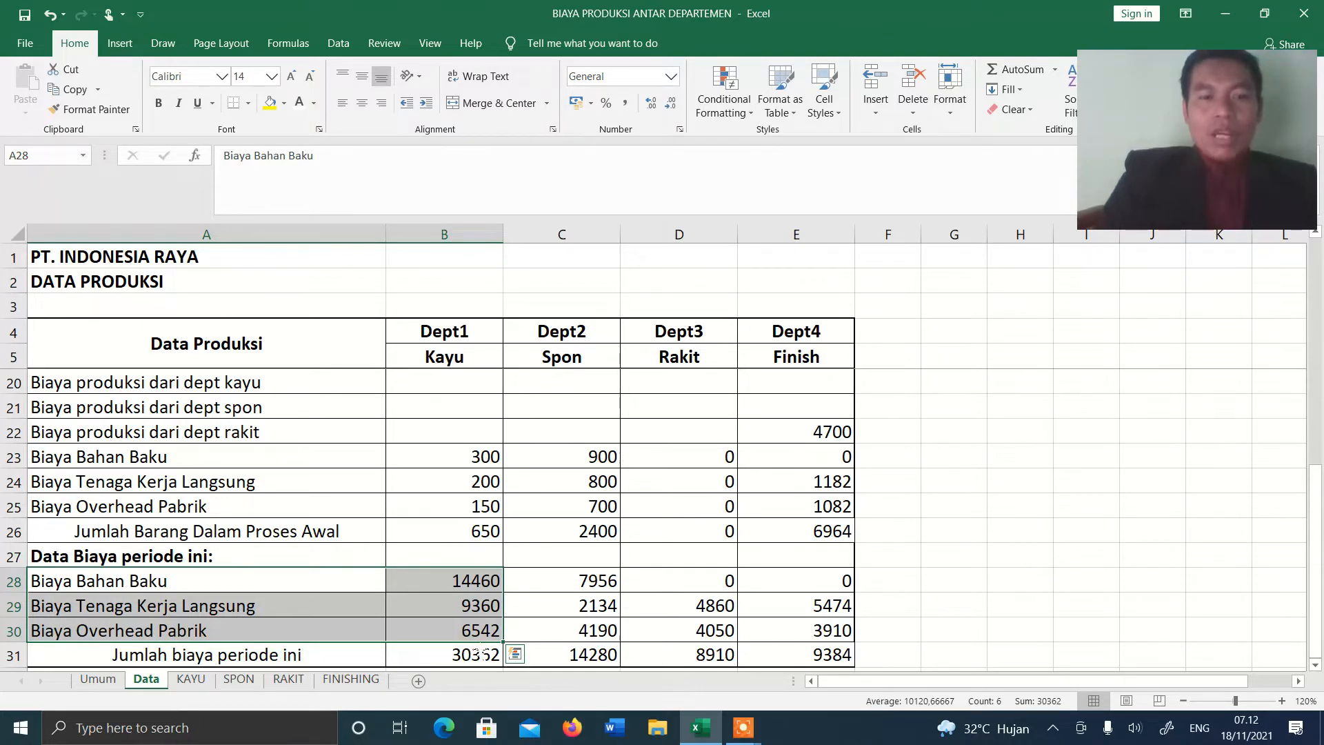
left_click(475, 663)
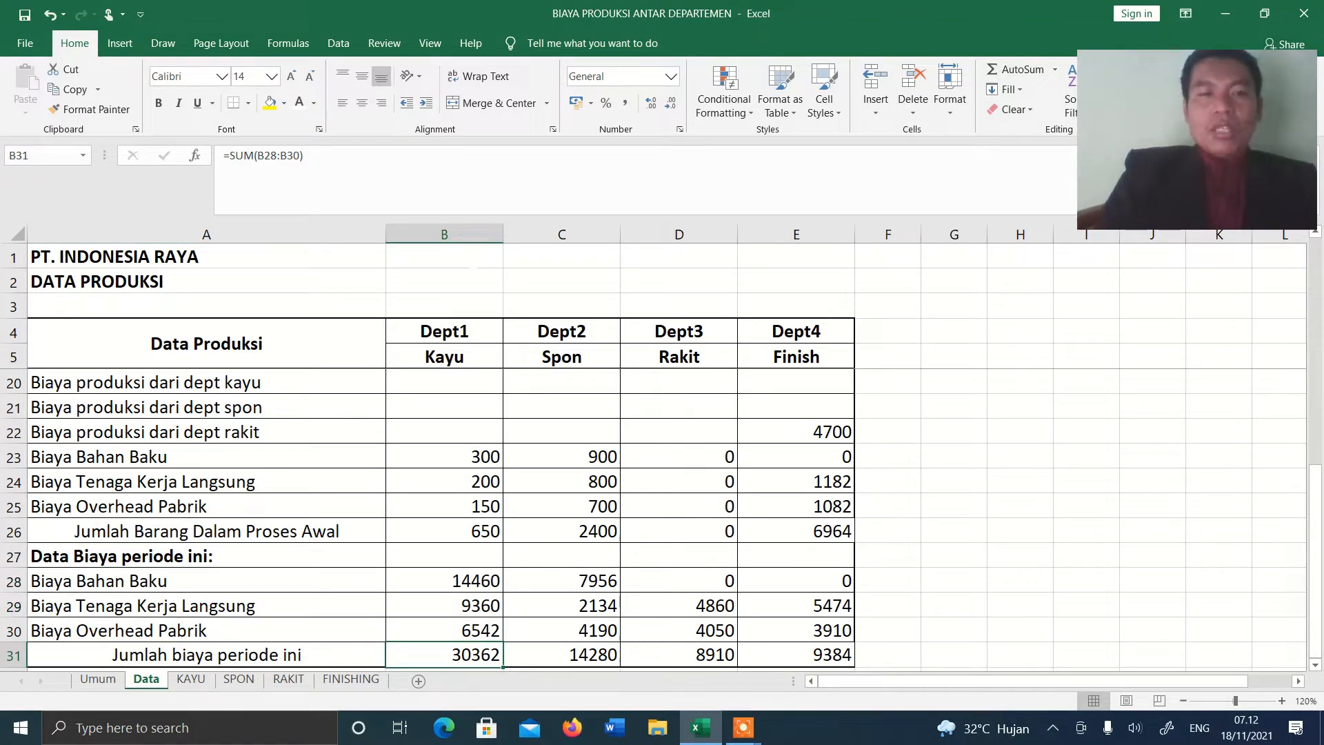
- Look over the Kayu, Spon, Rakit and Finish department columns of the production data one after another
left_click(469, 237)
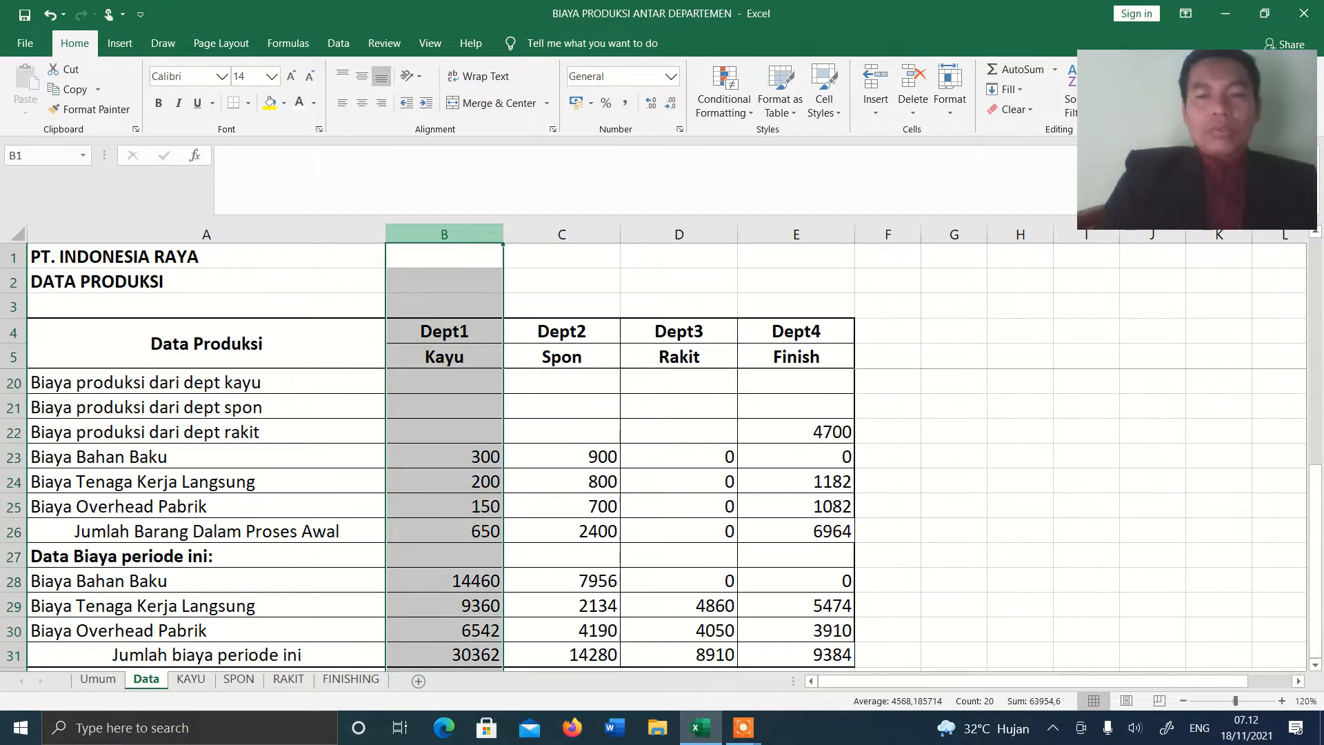
left_click(599, 239)
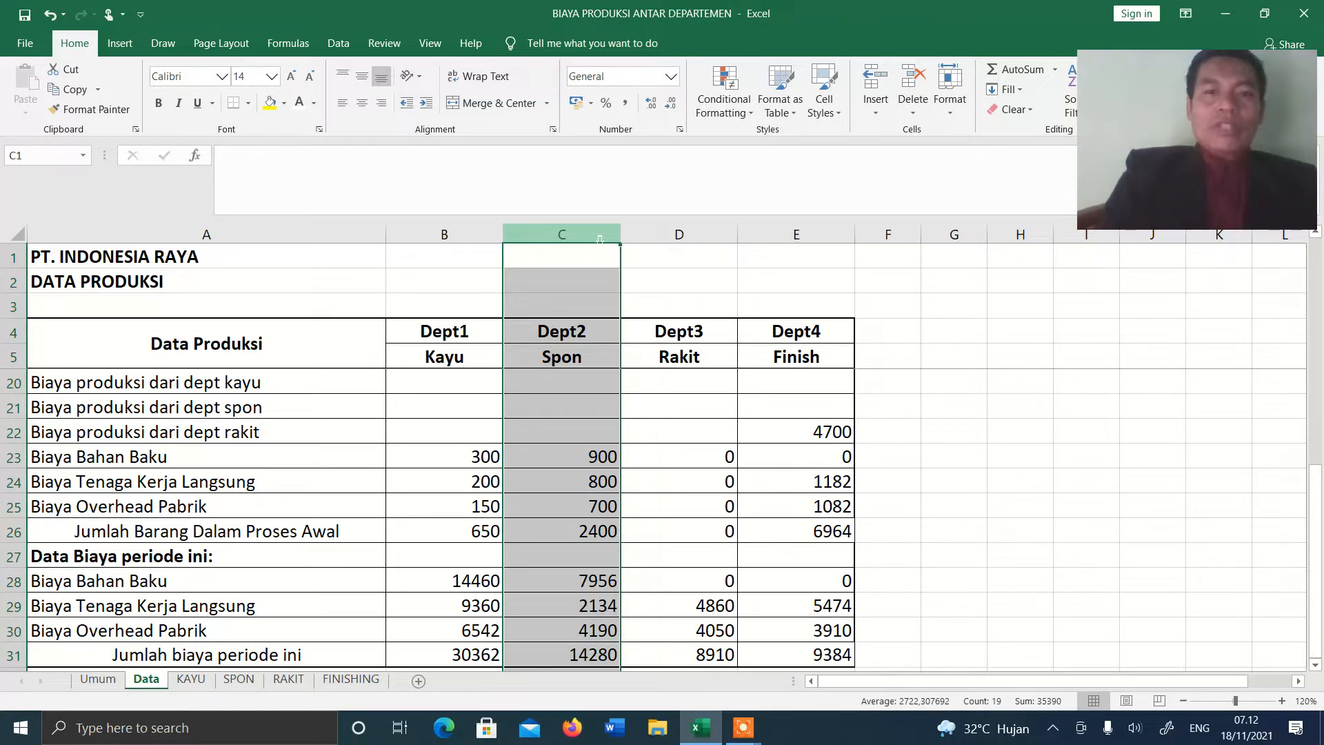
left_click(679, 234)
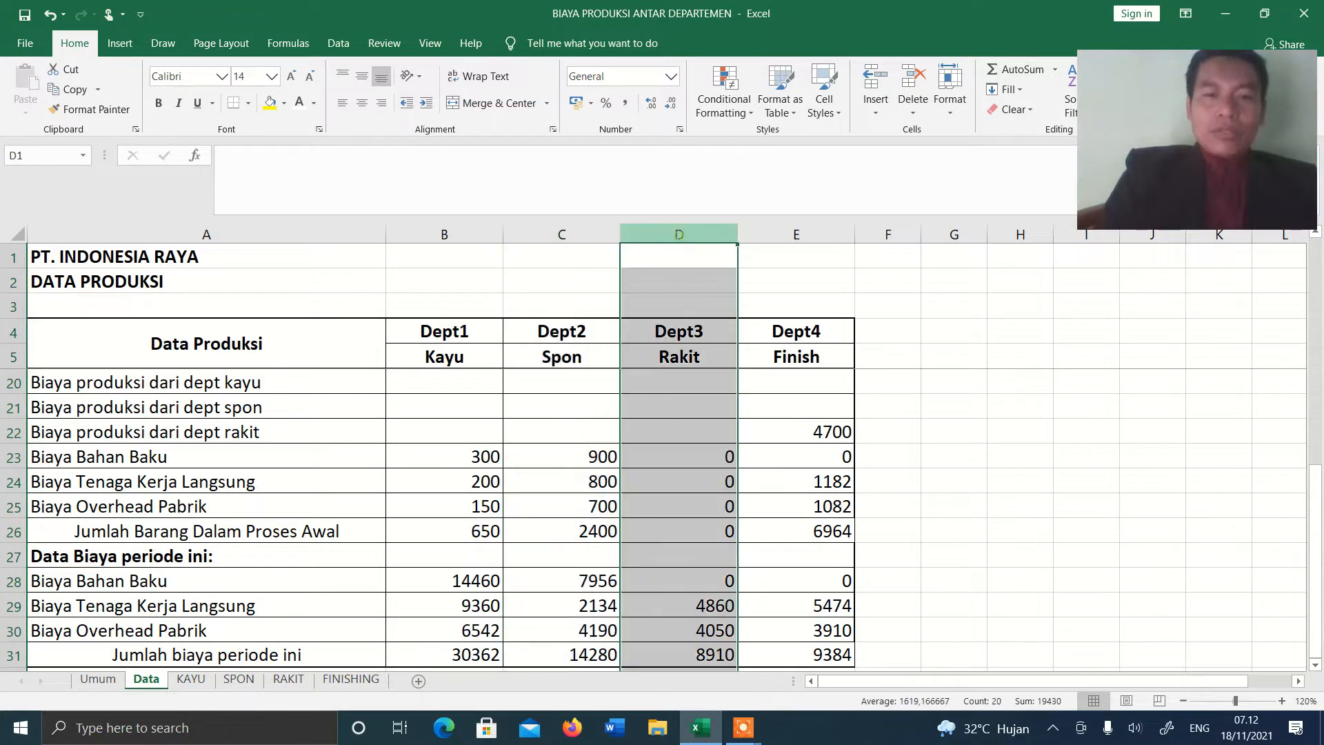
left_click(797, 235)
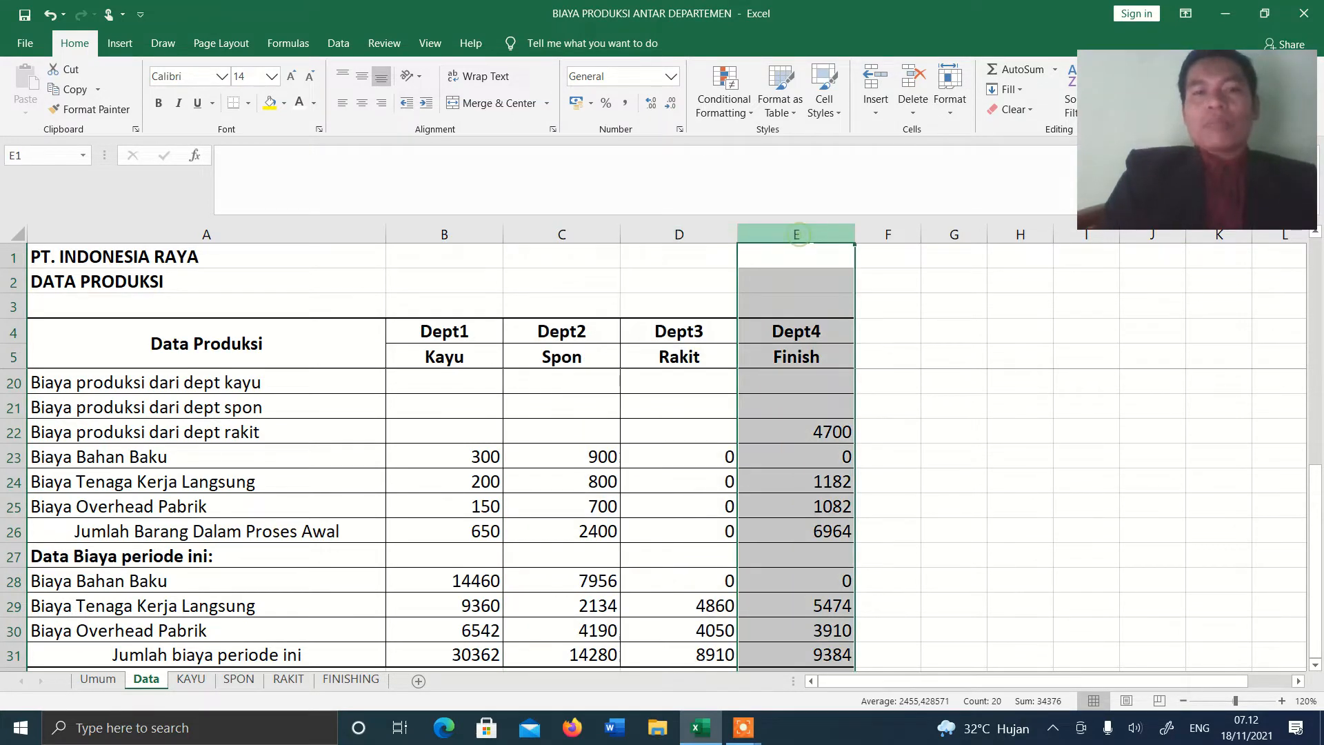
- Review the Kayu department's column from the start of the table, including opening work in process and finished units
left_click(475, 240)
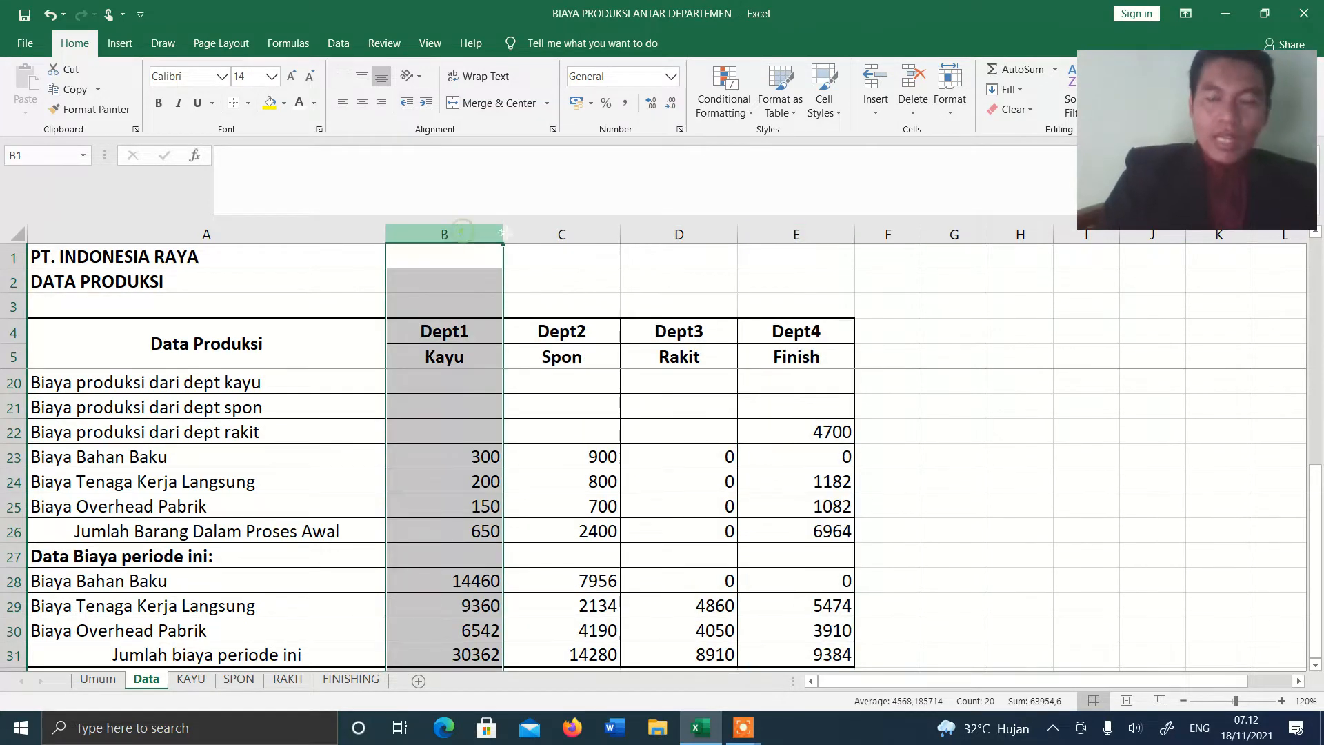
left_click_drag(1317, 483, 1322, 169)
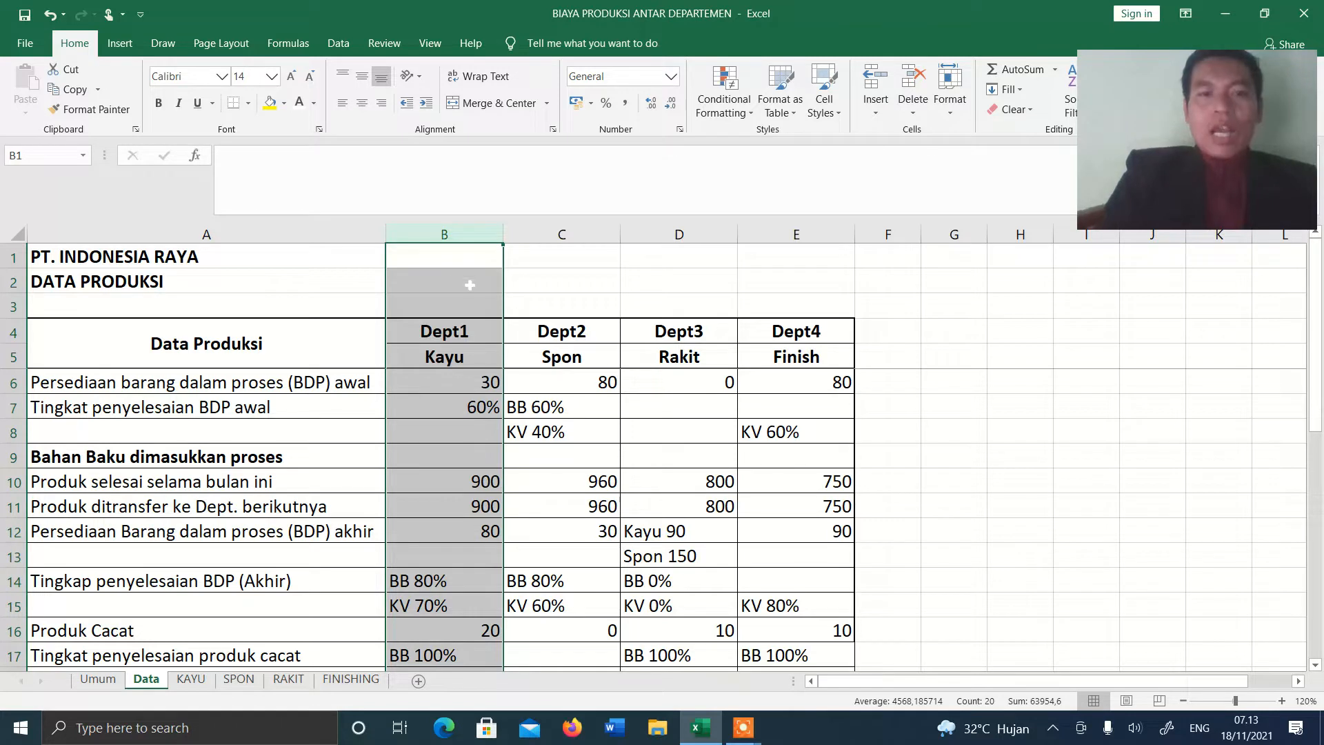
left_click(448, 264)
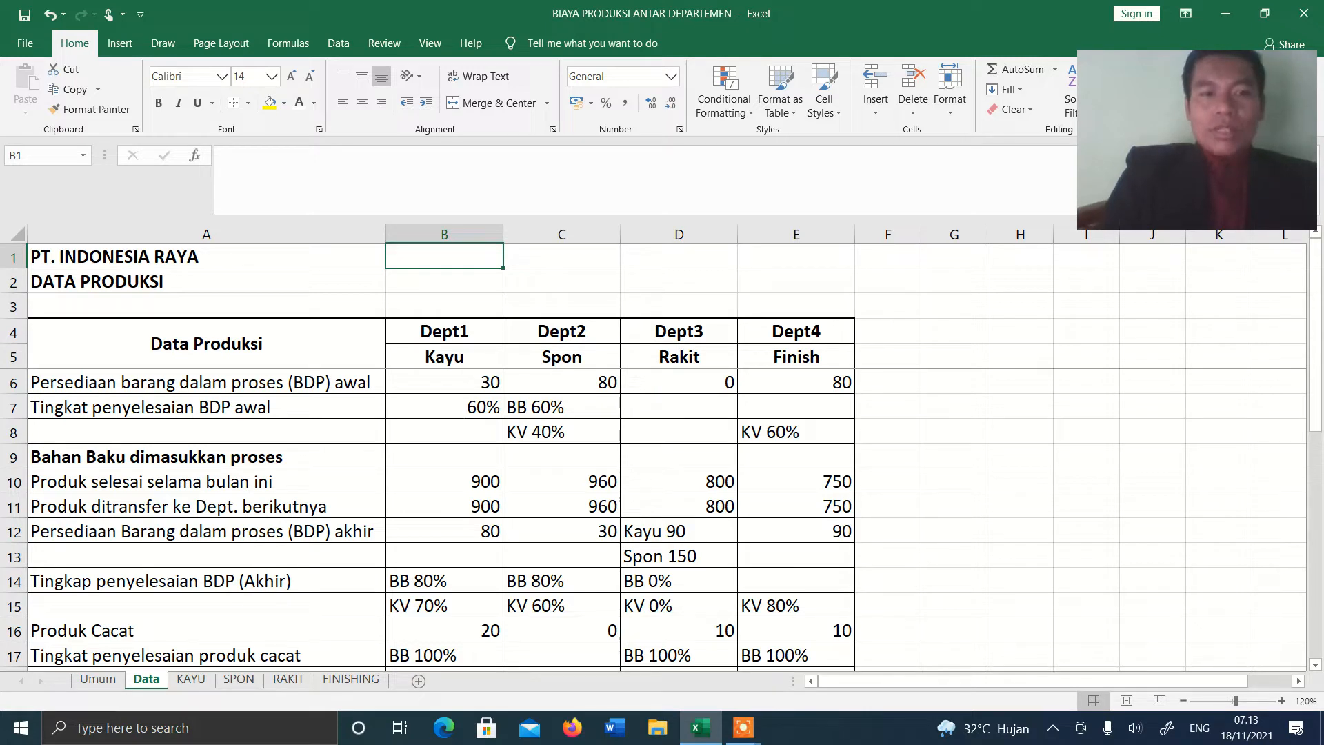
left_click_drag(469, 383, 591, 387)
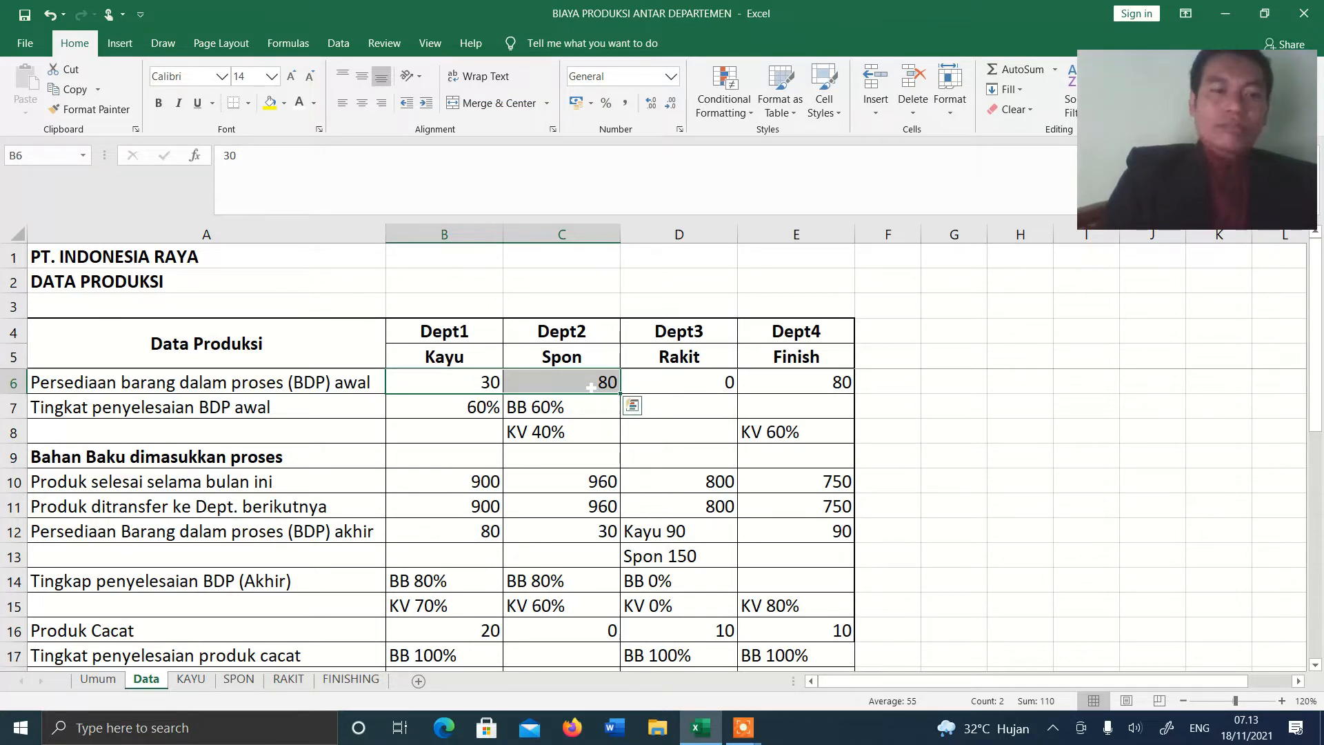
left_click(471, 488)
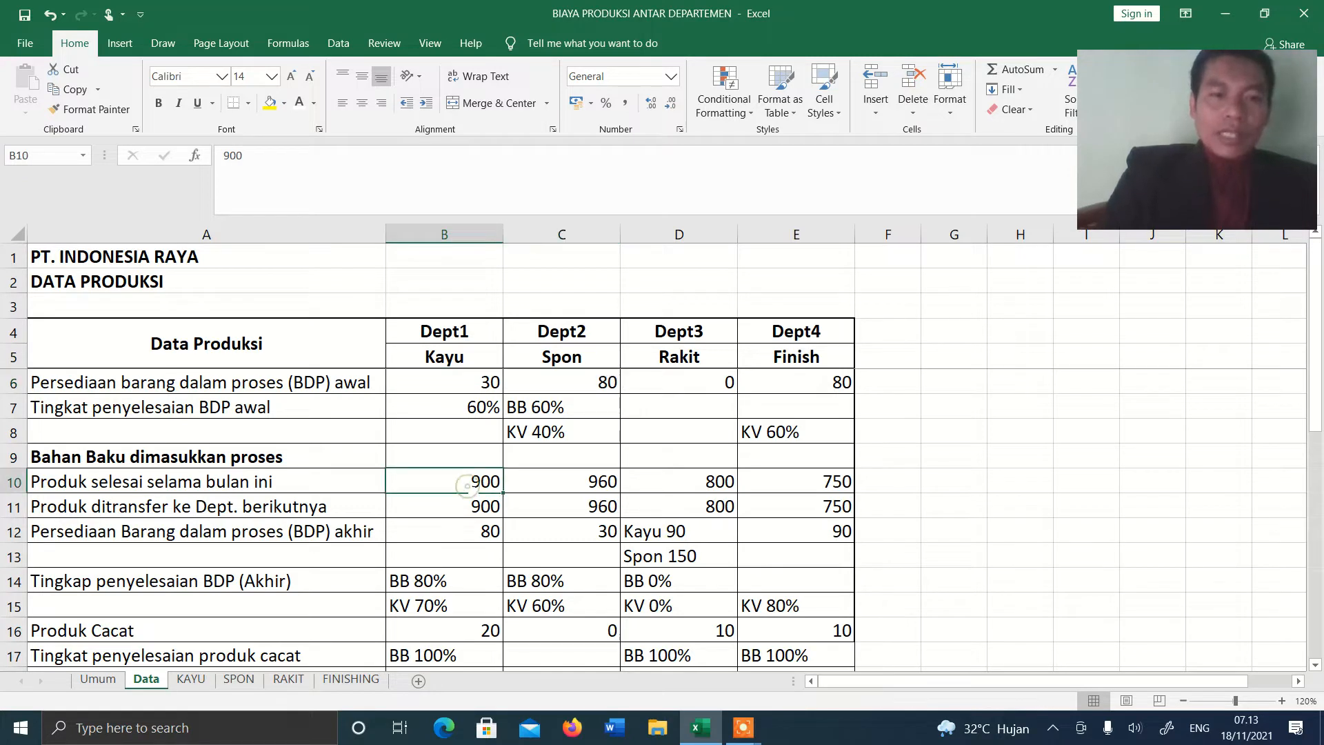
left_click(435, 455)
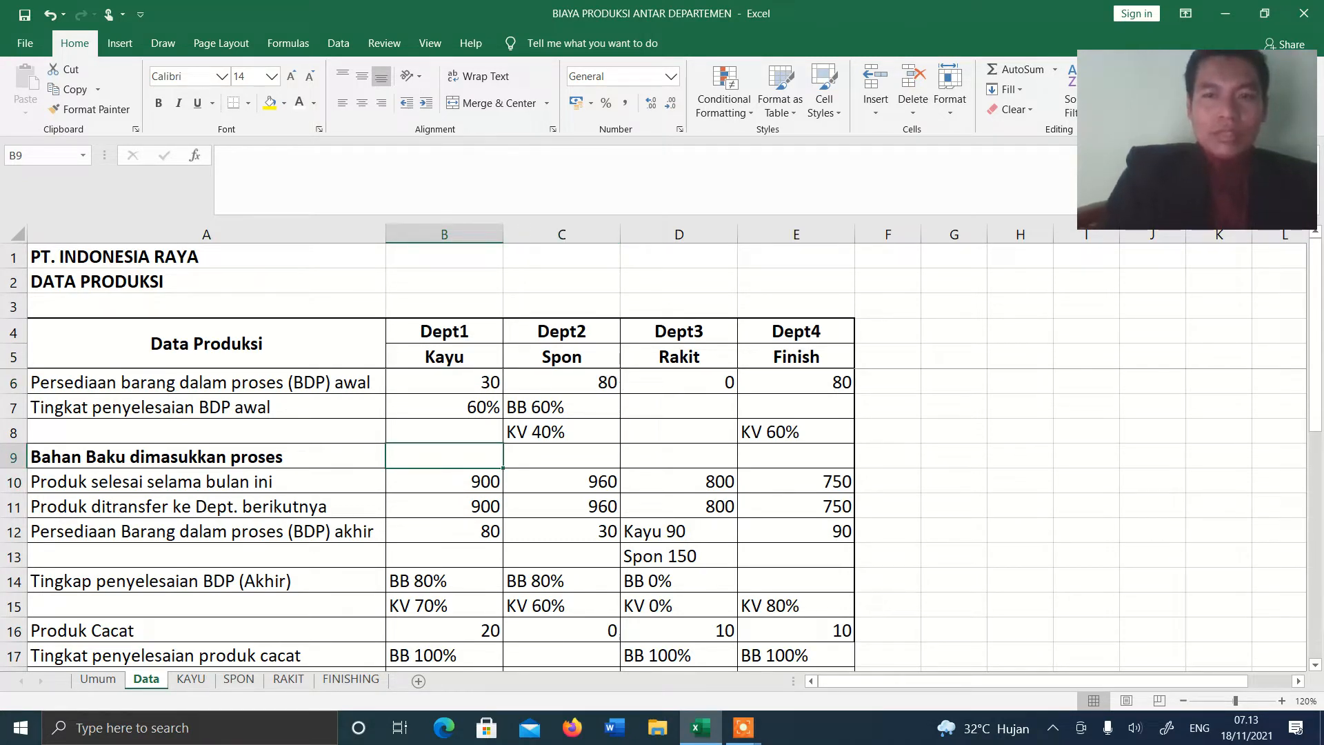
left_click(476, 237)
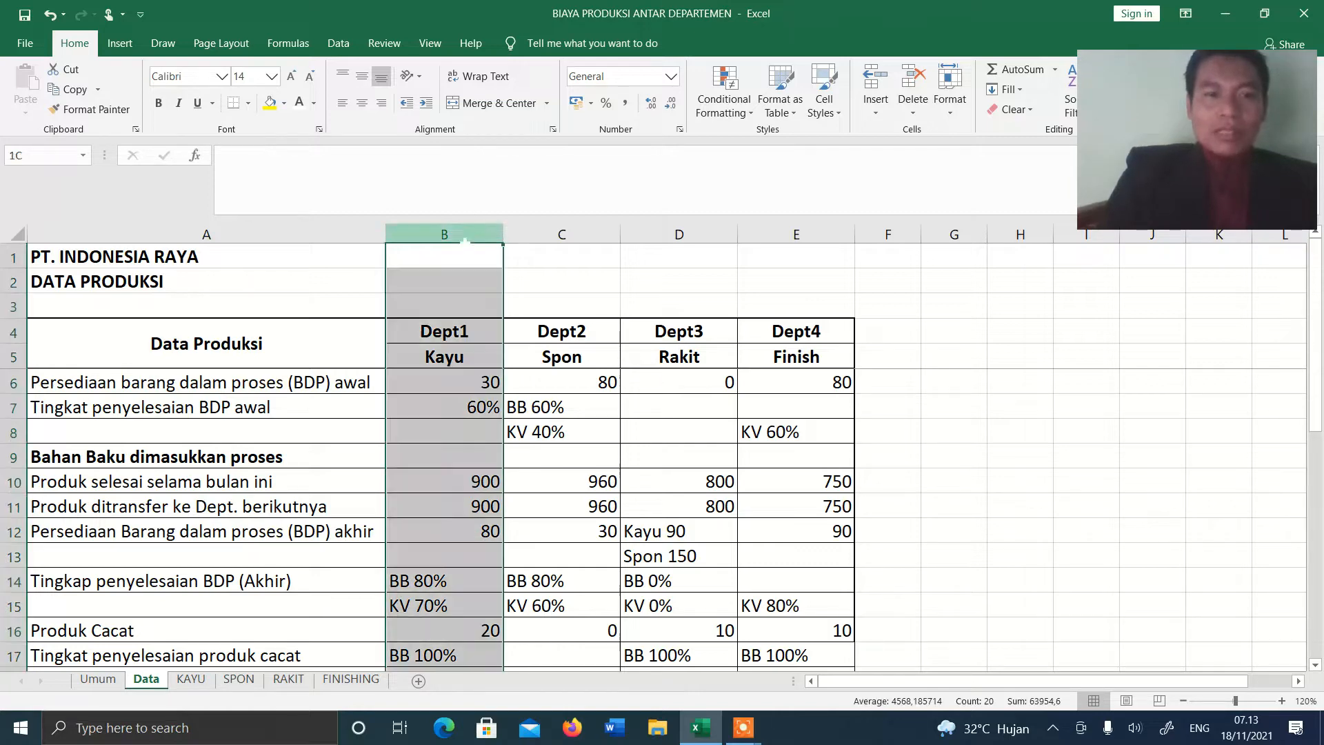
- Open the KAYU sheet and examine its BIAYA PRODUKSI section, including the BBB total formula and the BBB, BTKL and BOP rows
left_click(191, 680)
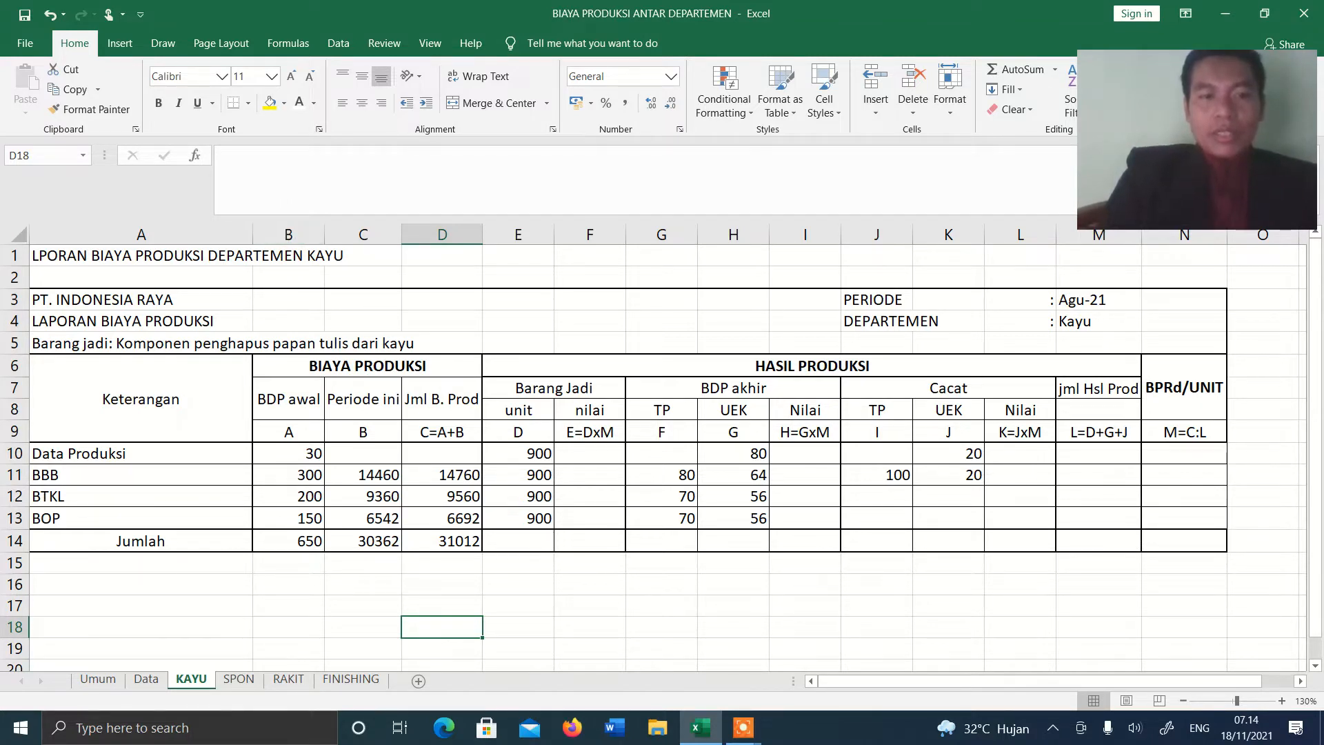
left_click(368, 366)
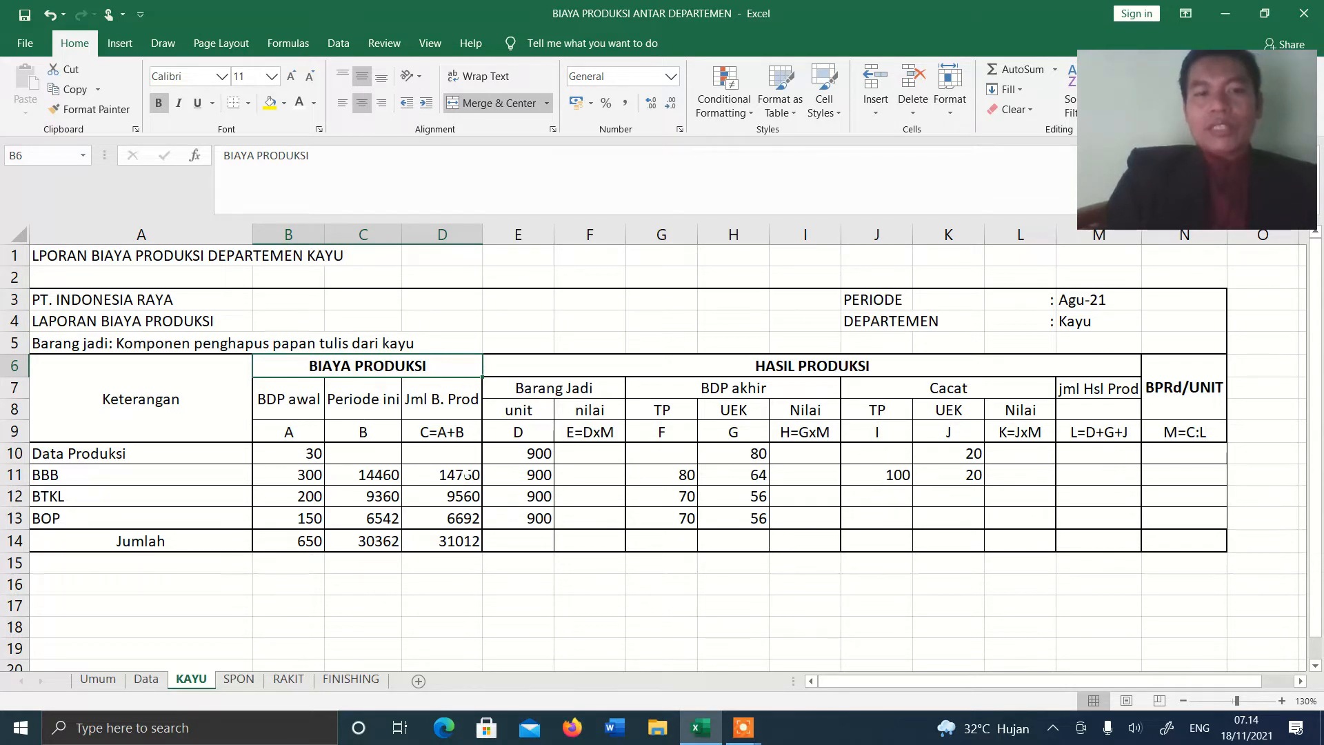
left_click(450, 476)
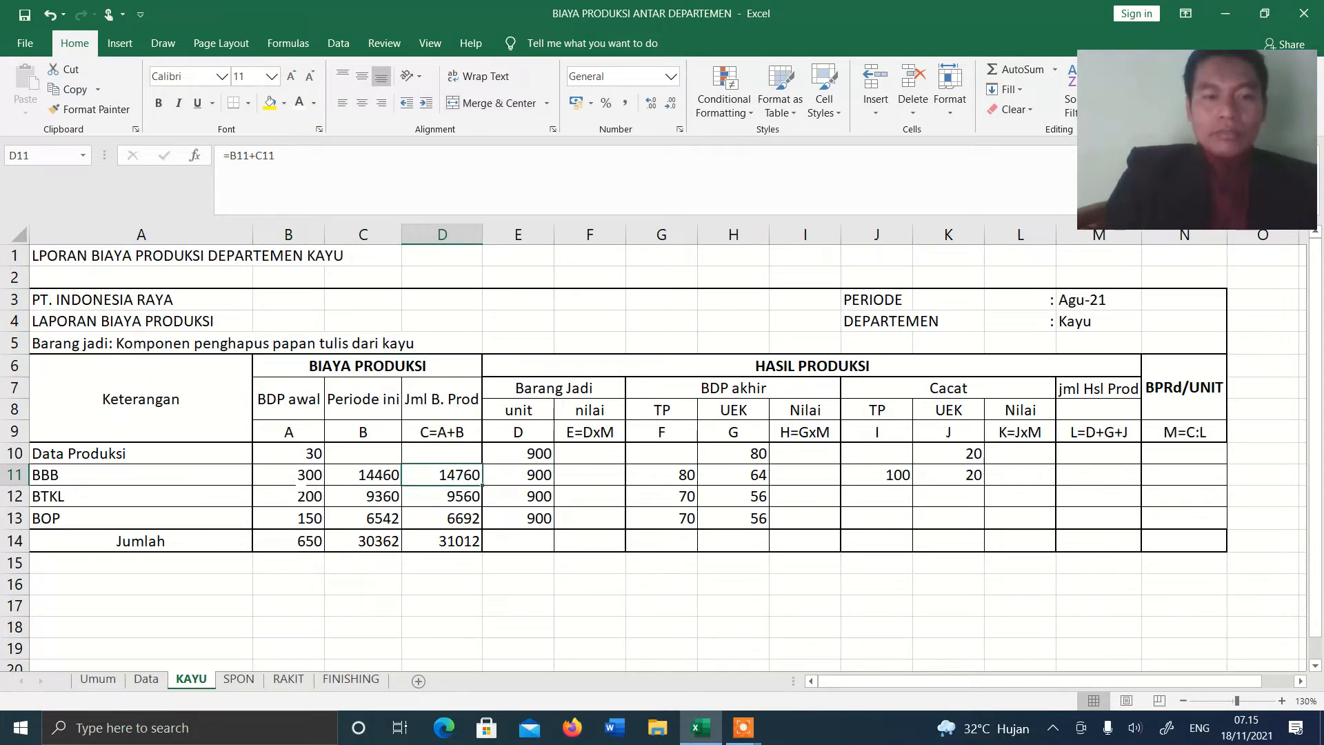
left_click(297, 479)
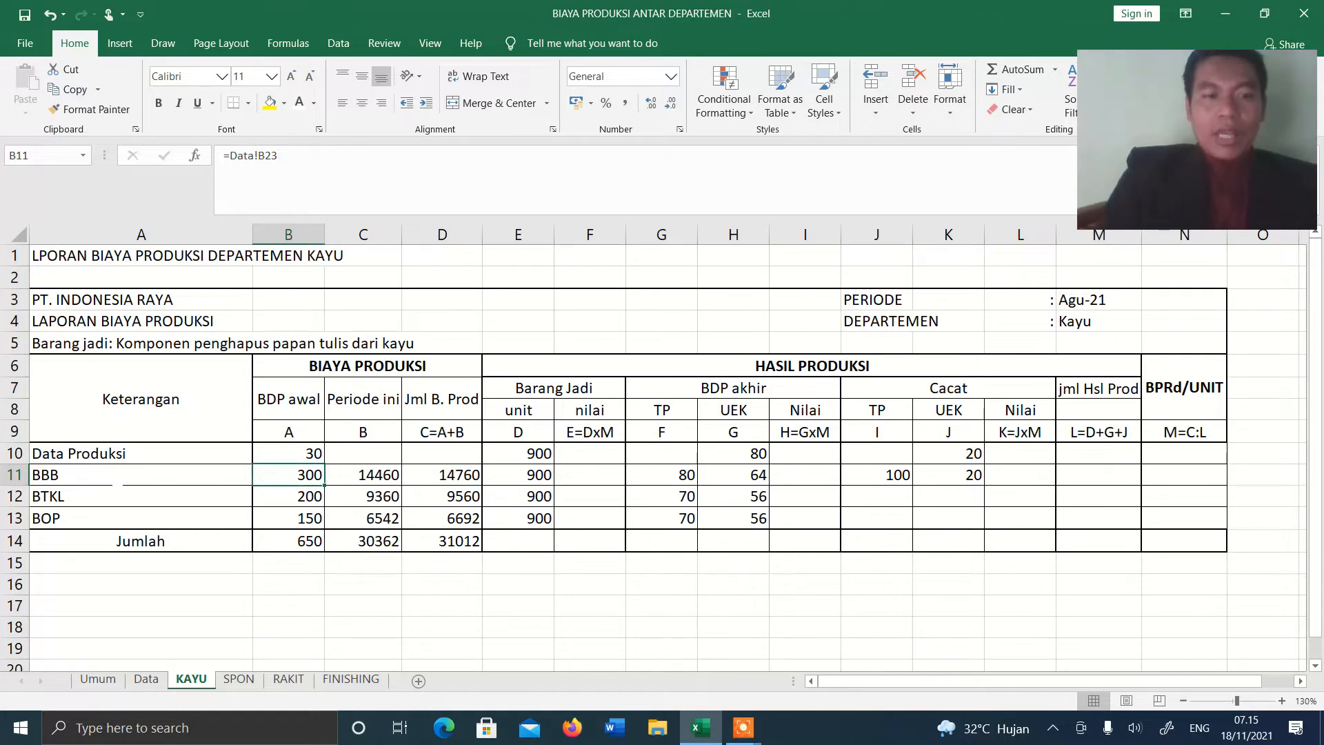
left_click(117, 481)
left_click(115, 497)
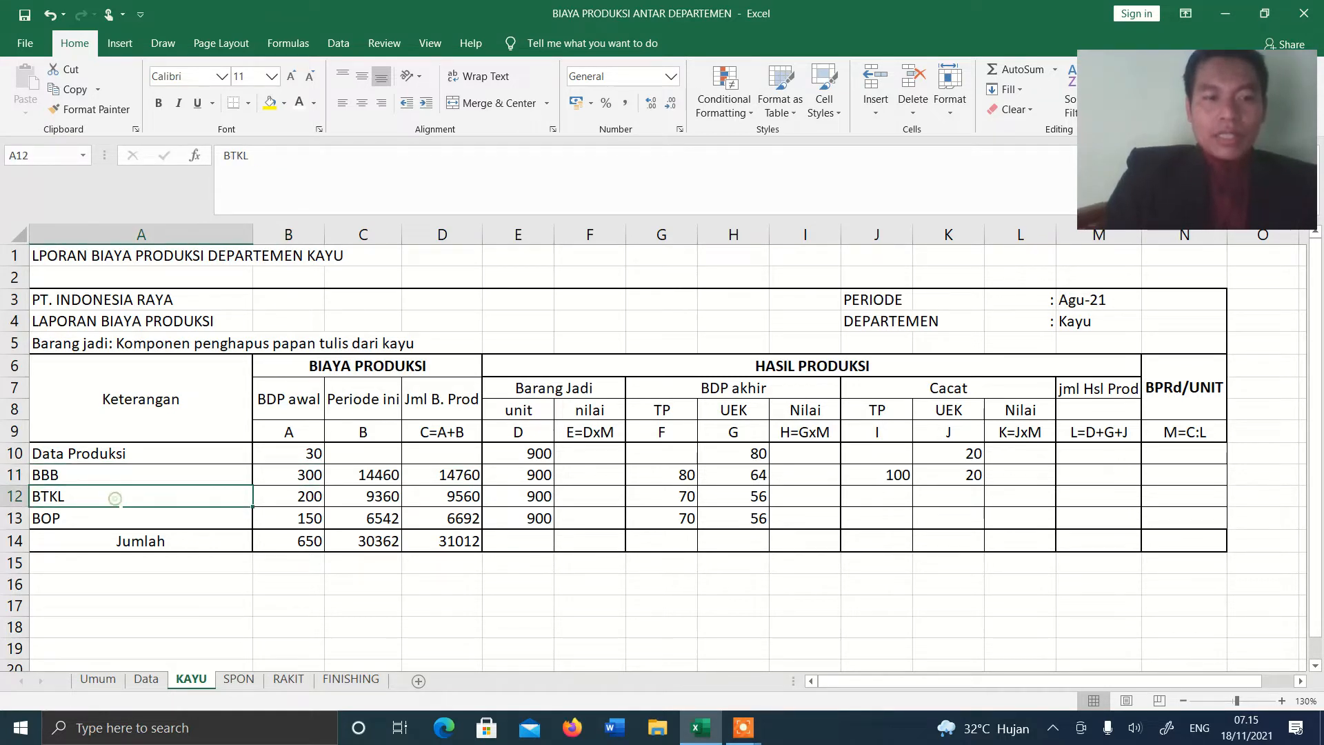
left_click(116, 518)
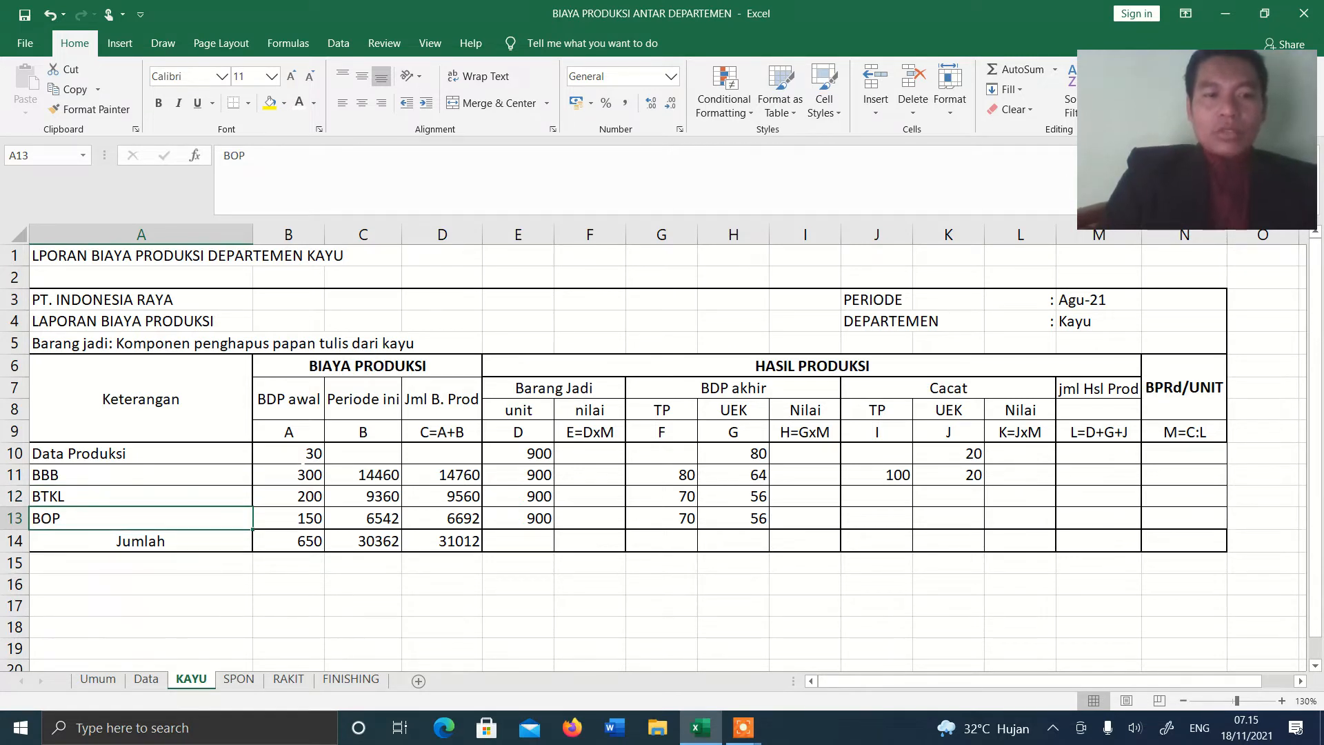
- Change the row label in cell A10 of the KAYU sheet to "Data Produksi (UNIT)"
left_click(14, 453)
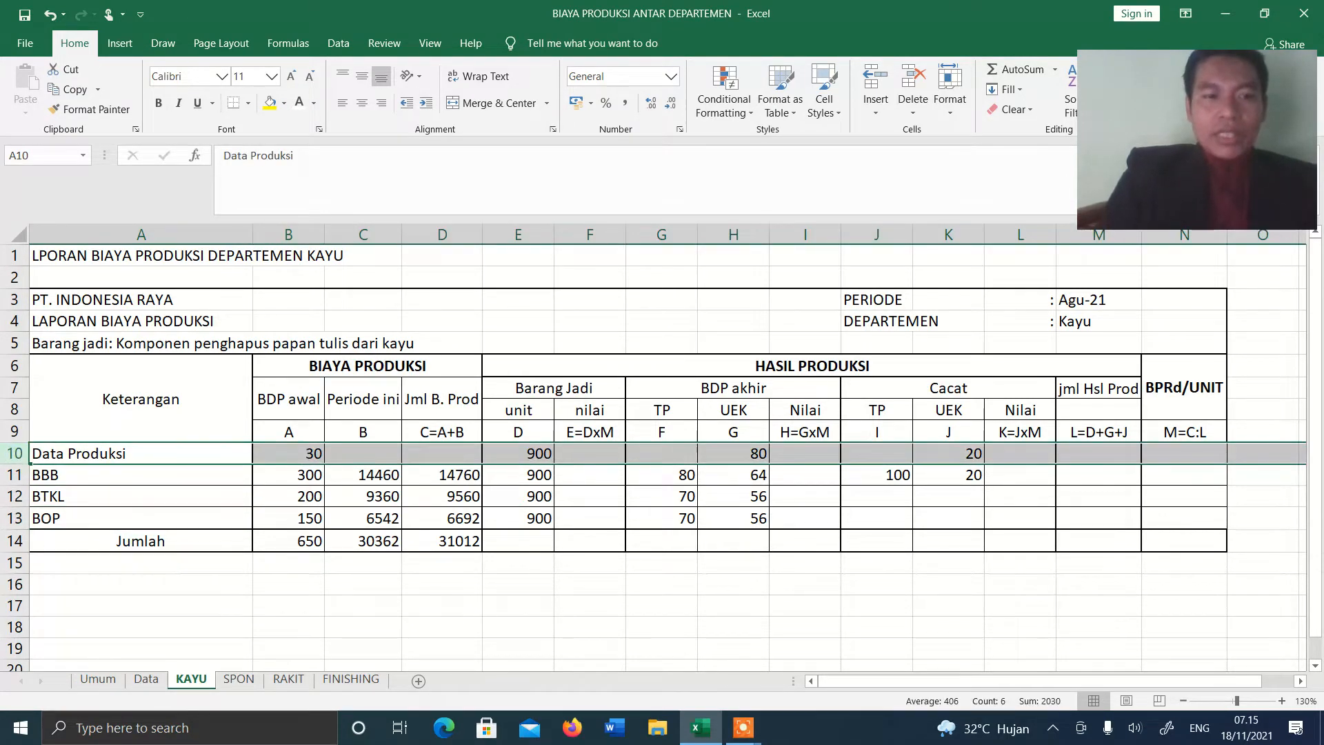
double_click(162, 453)
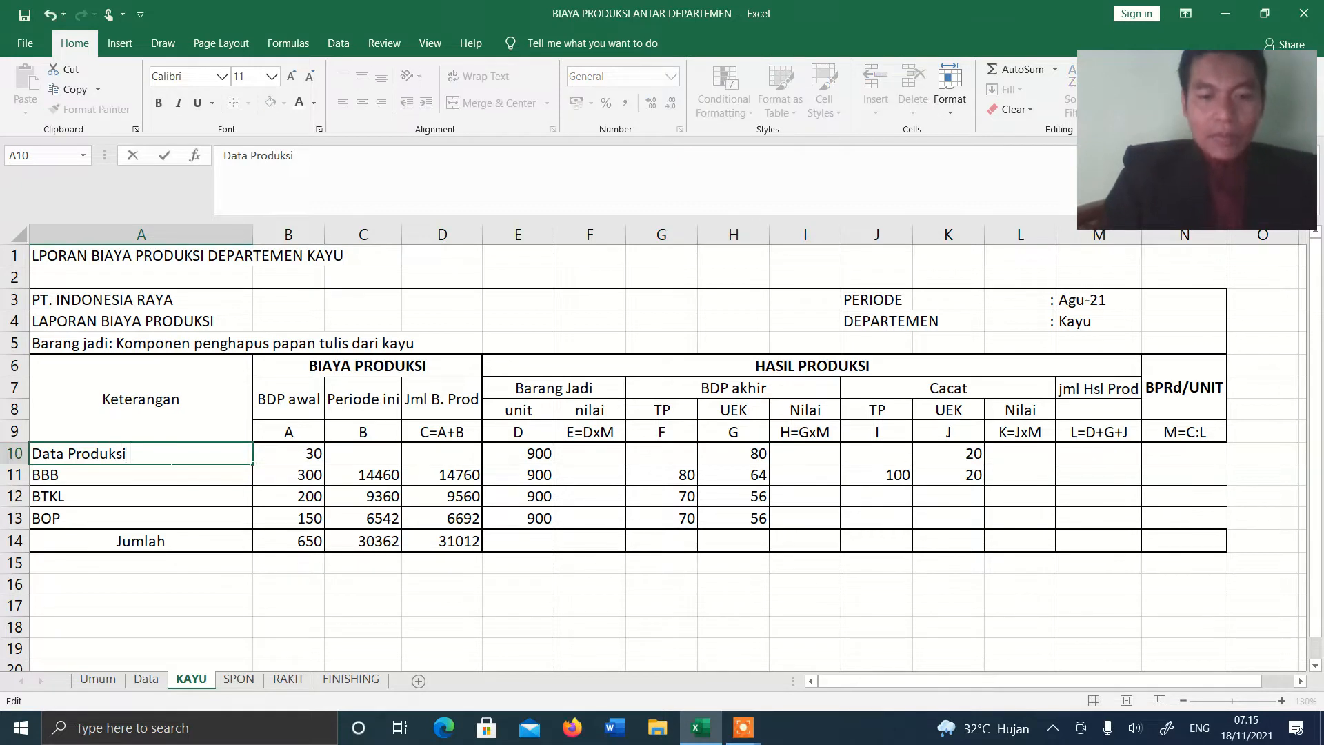
type("(UNIT)")
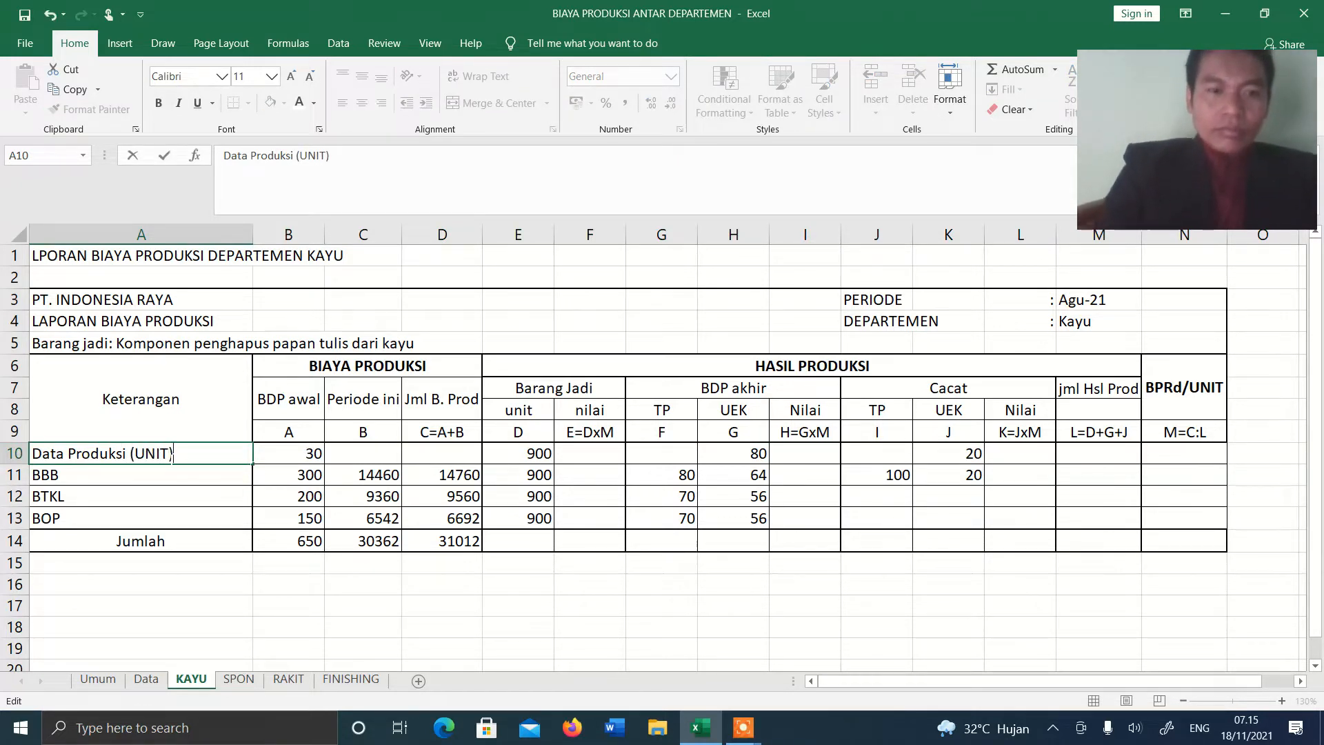
left_click(196, 498)
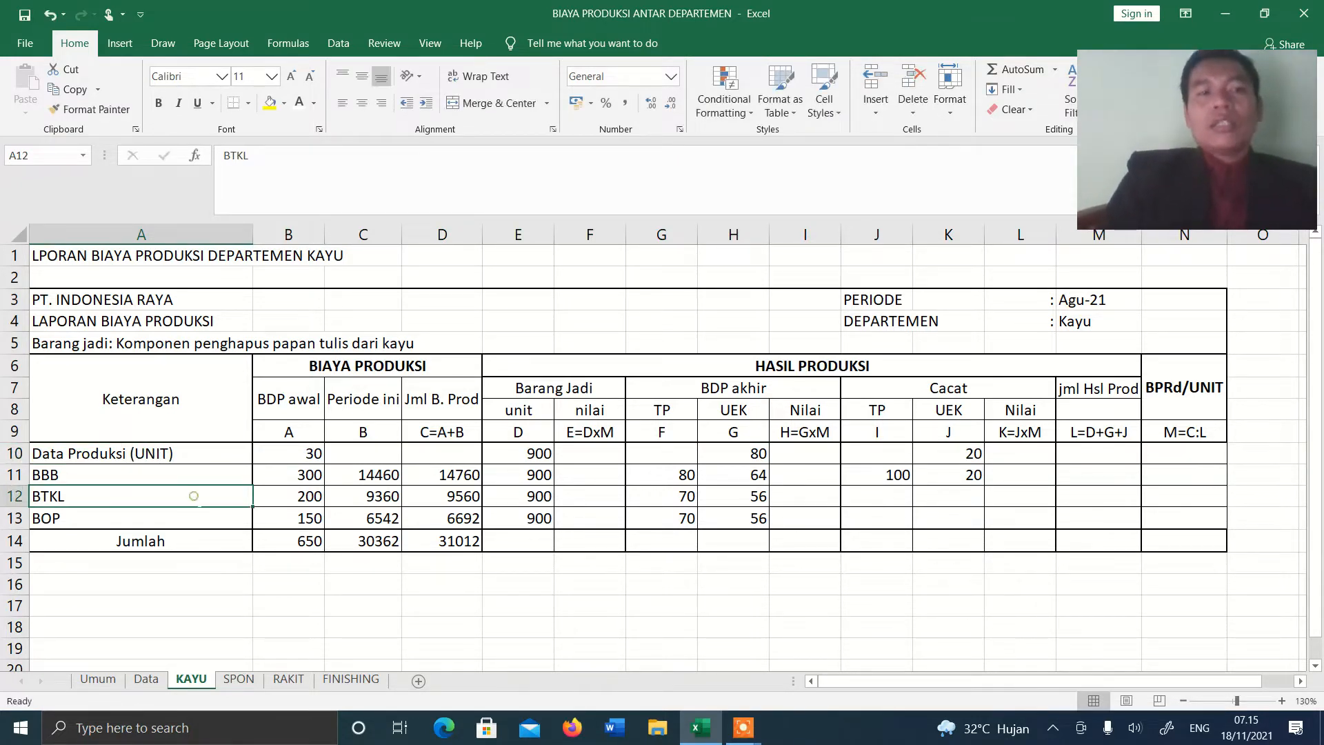
- Examine the Data Produksi (UNIT) row under BIAYA PRODUKSI and HASIL PRODUKSI, including the Barang Jadi unit and nilai columns
left_click(14, 453)
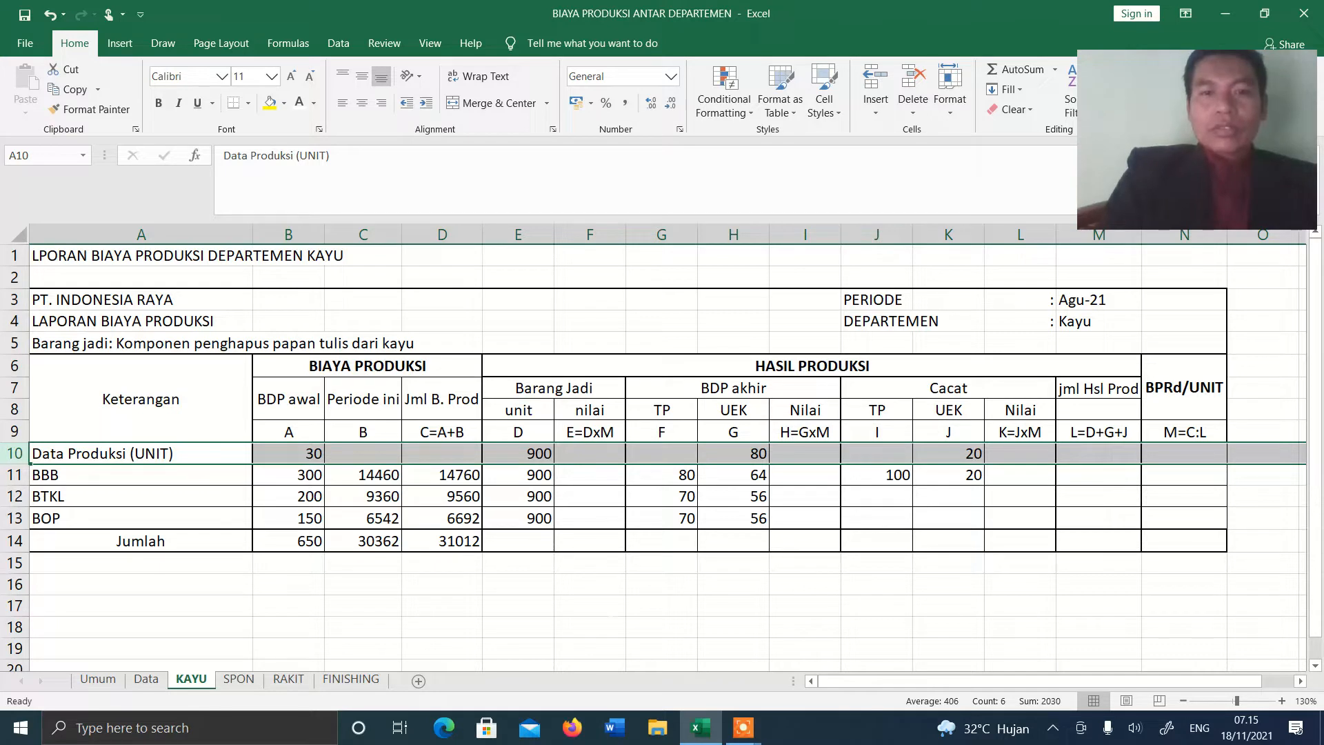
left_click(590, 626)
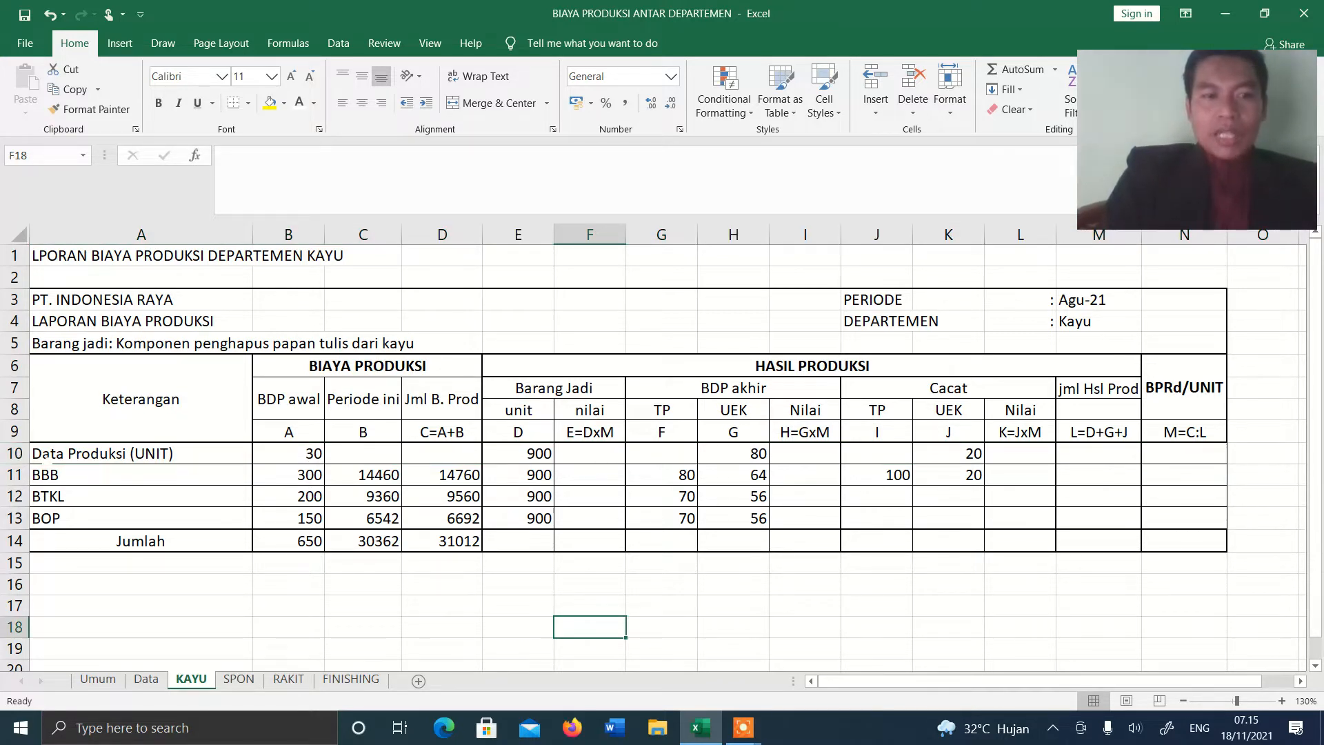
left_click(378, 367)
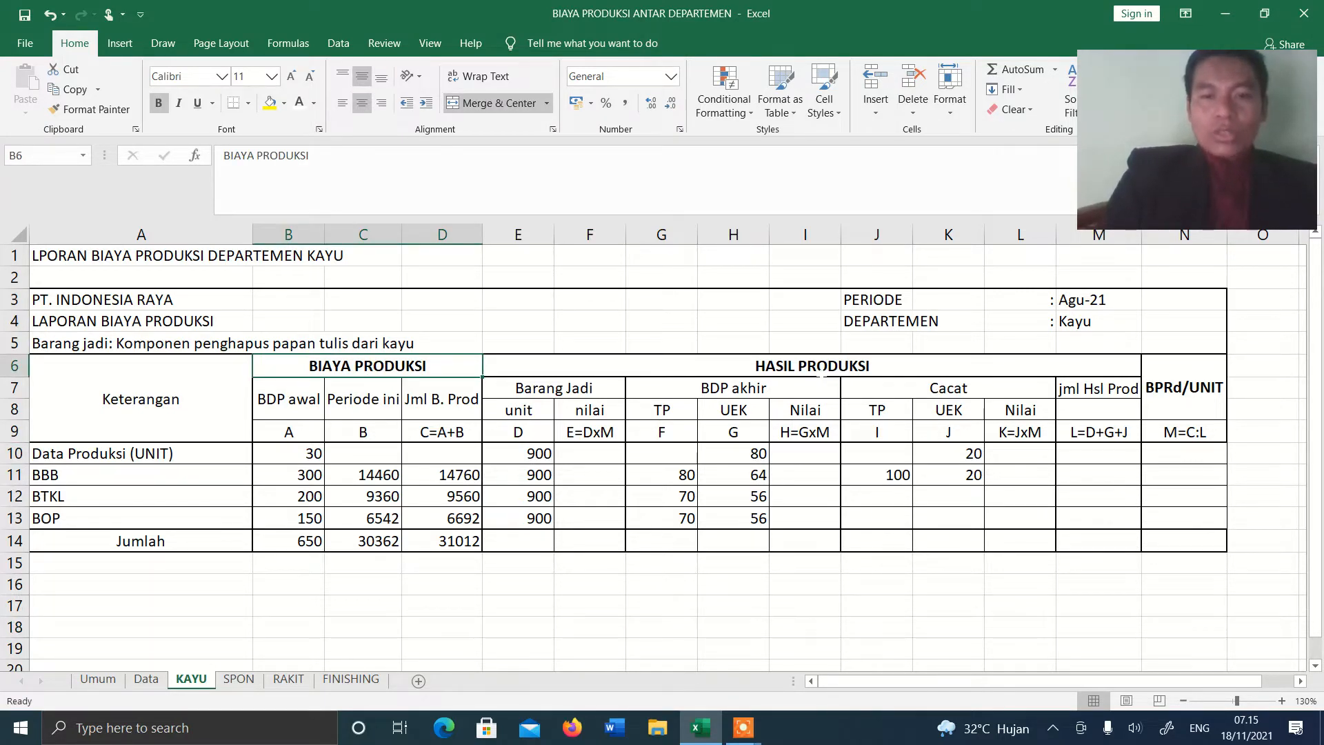
left_click(820, 372)
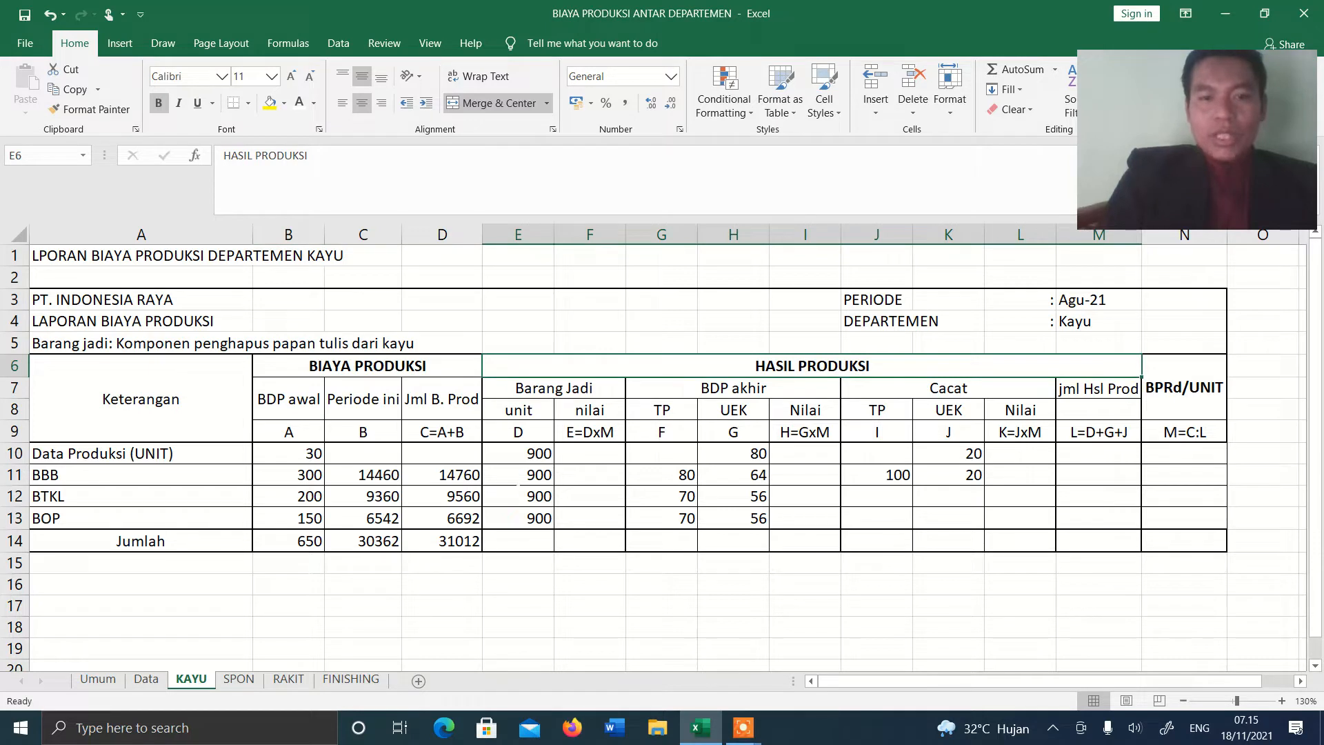
left_click(539, 455)
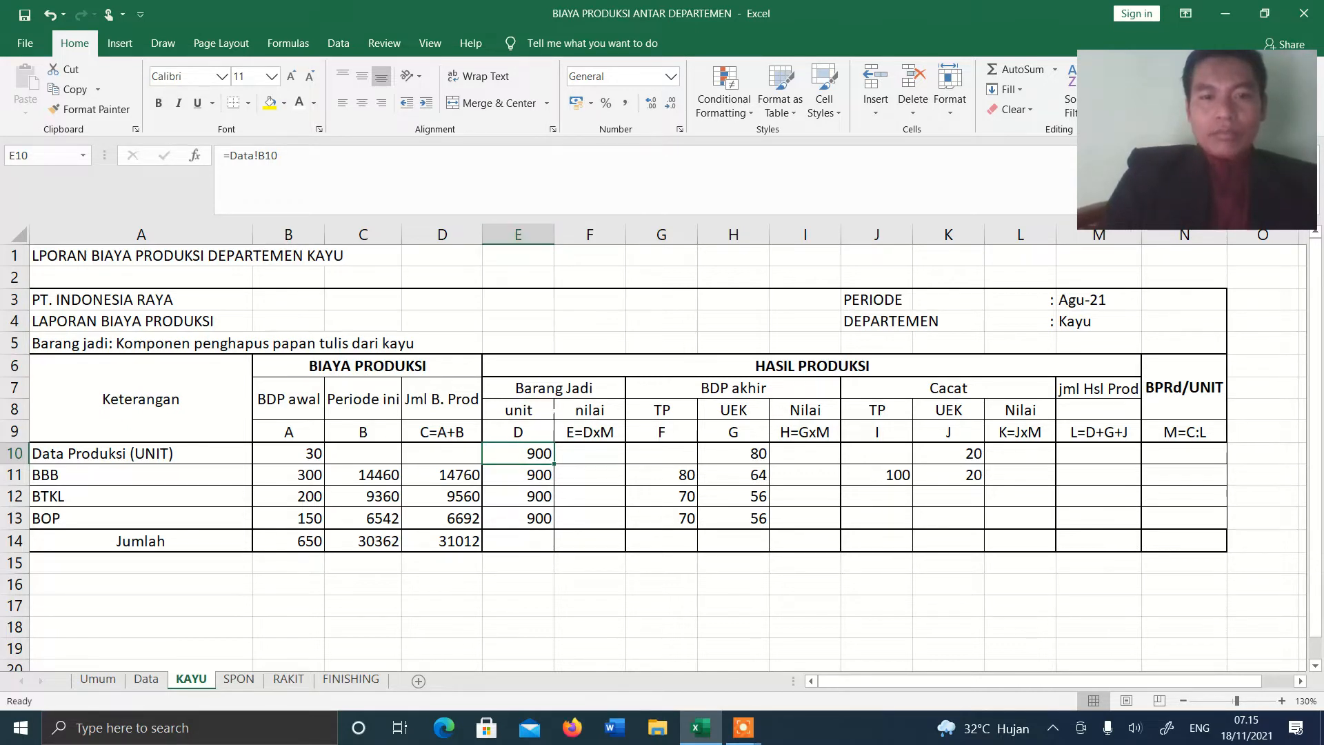
mouse_move(545, 409)
left_mouse_down()
mouse_move(590, 432)
mouse_move(559, 411)
left_mouse_up()
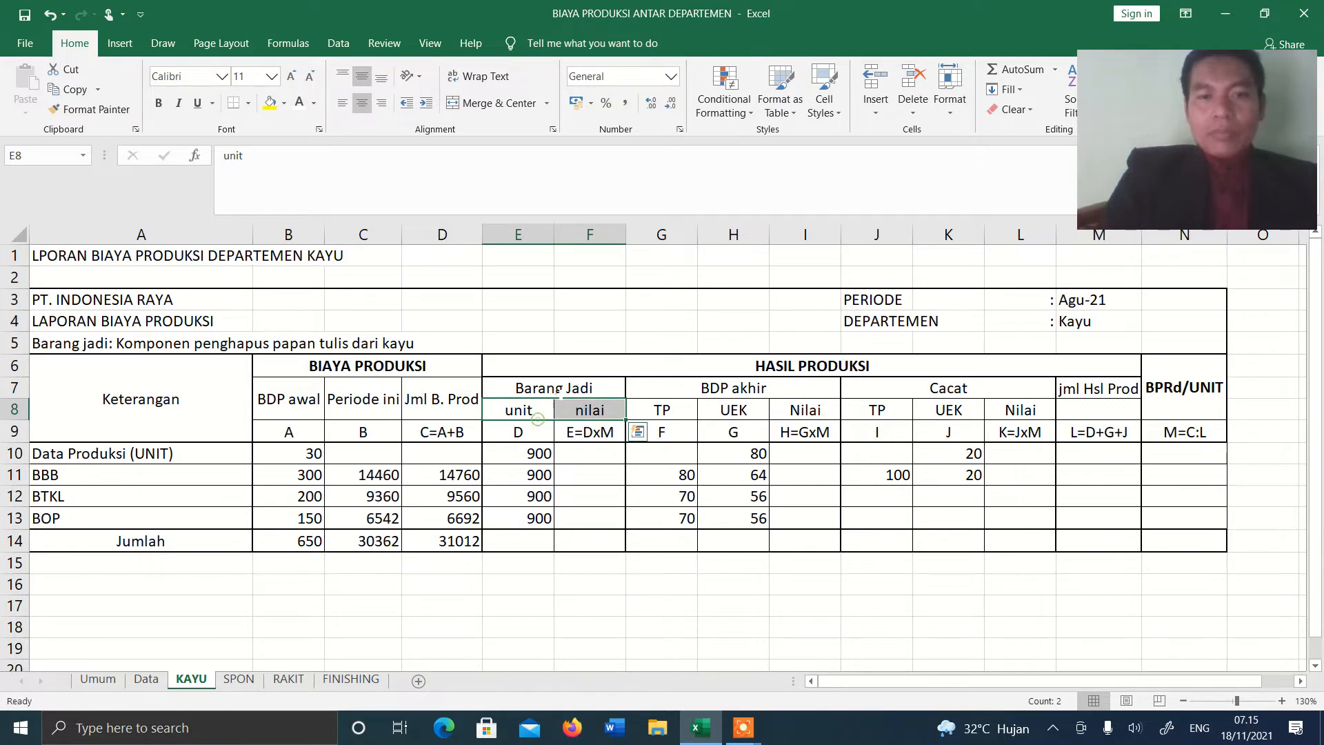
- Examine the Barang Jadi and BDP akhir headings and the Data Produksi (UNIT) row's opening, finished and ending unit formulas
left_click(552, 387)
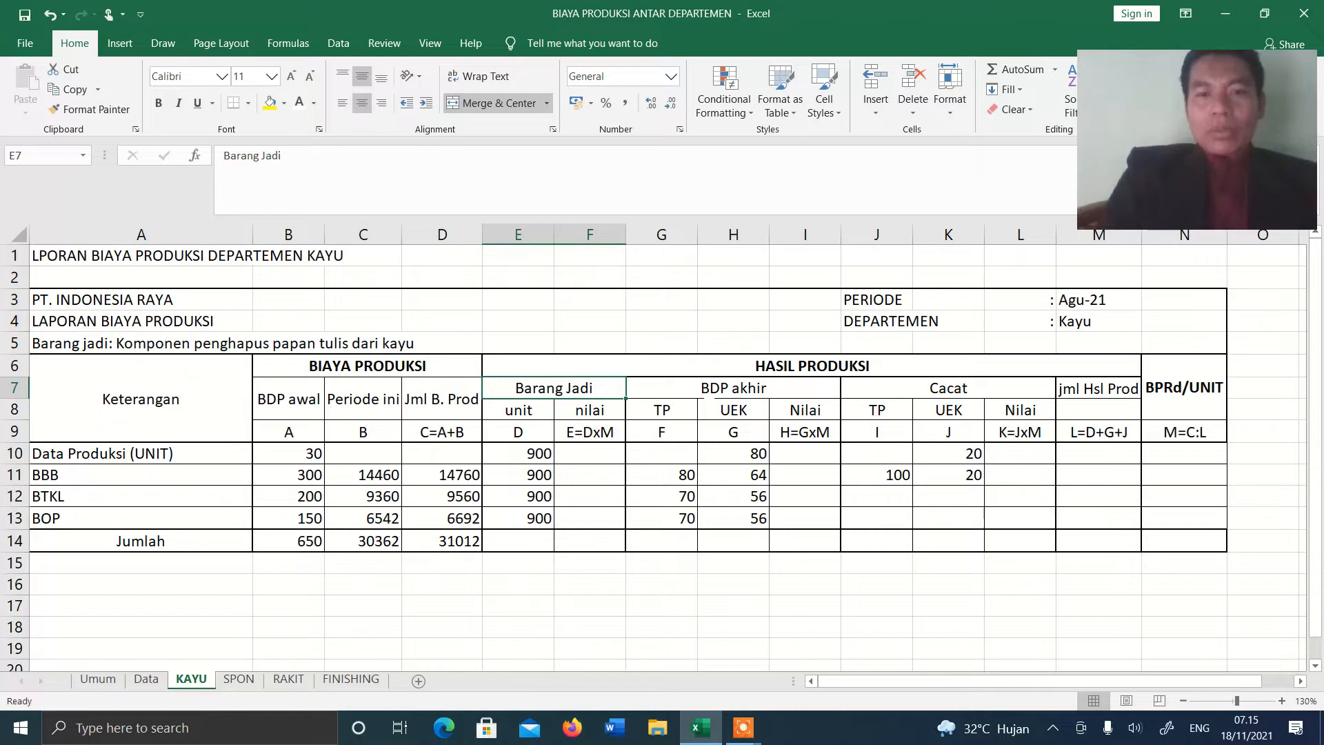
left_click(703, 392)
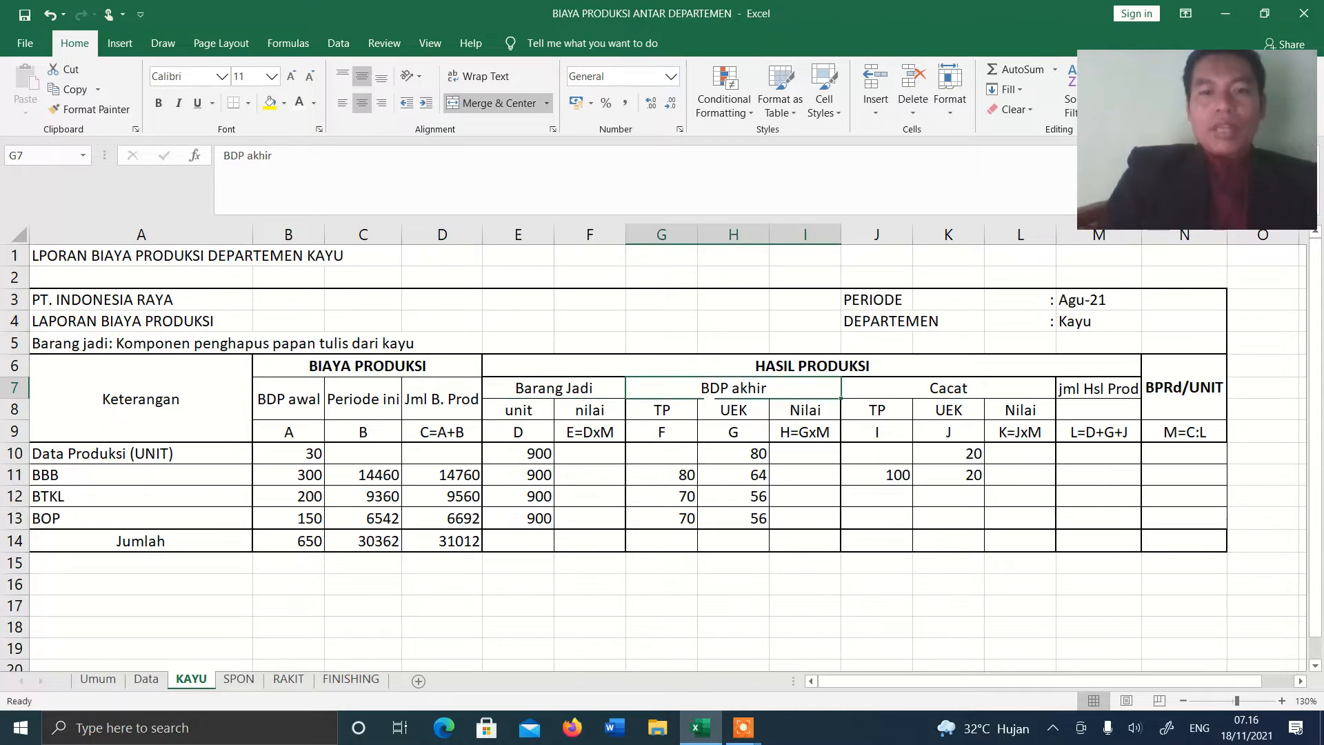
left_click(751, 461)
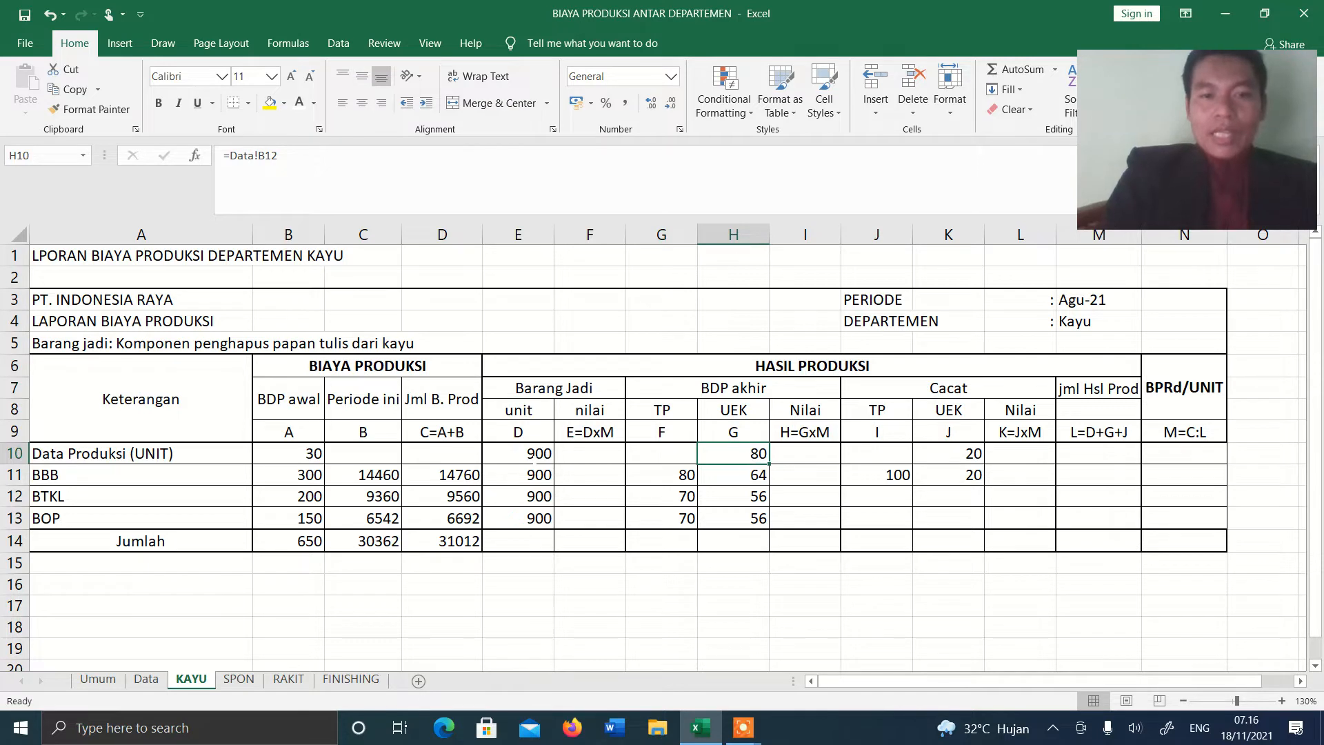
left_click(531, 455)
left_click(305, 457)
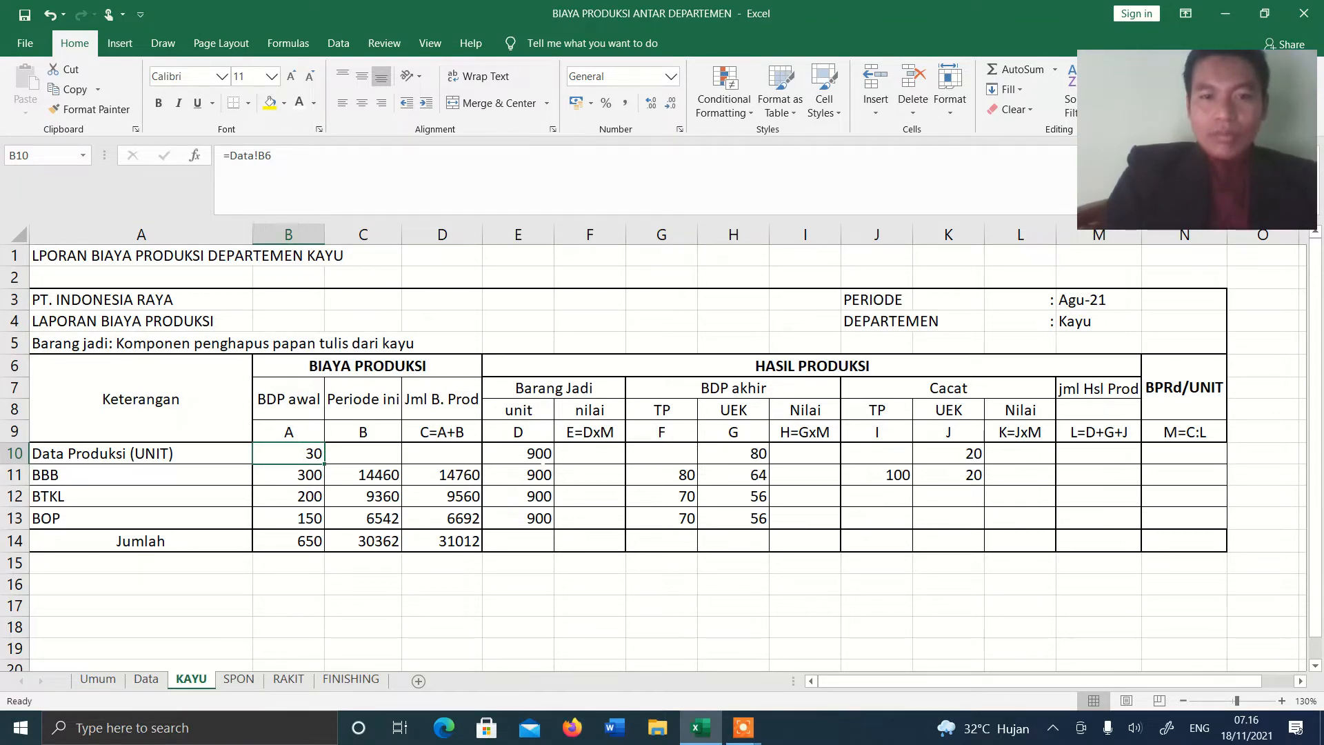
left_click(519, 453)
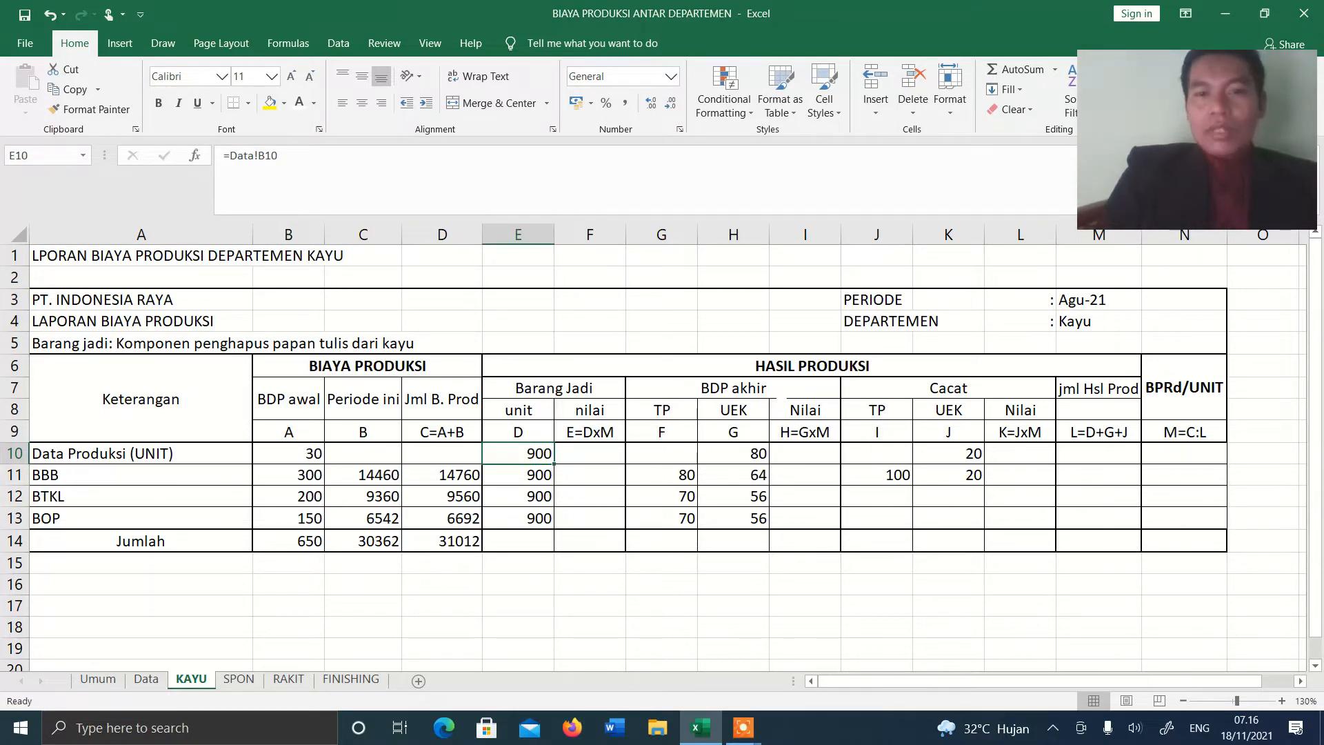
double_click(733, 453)
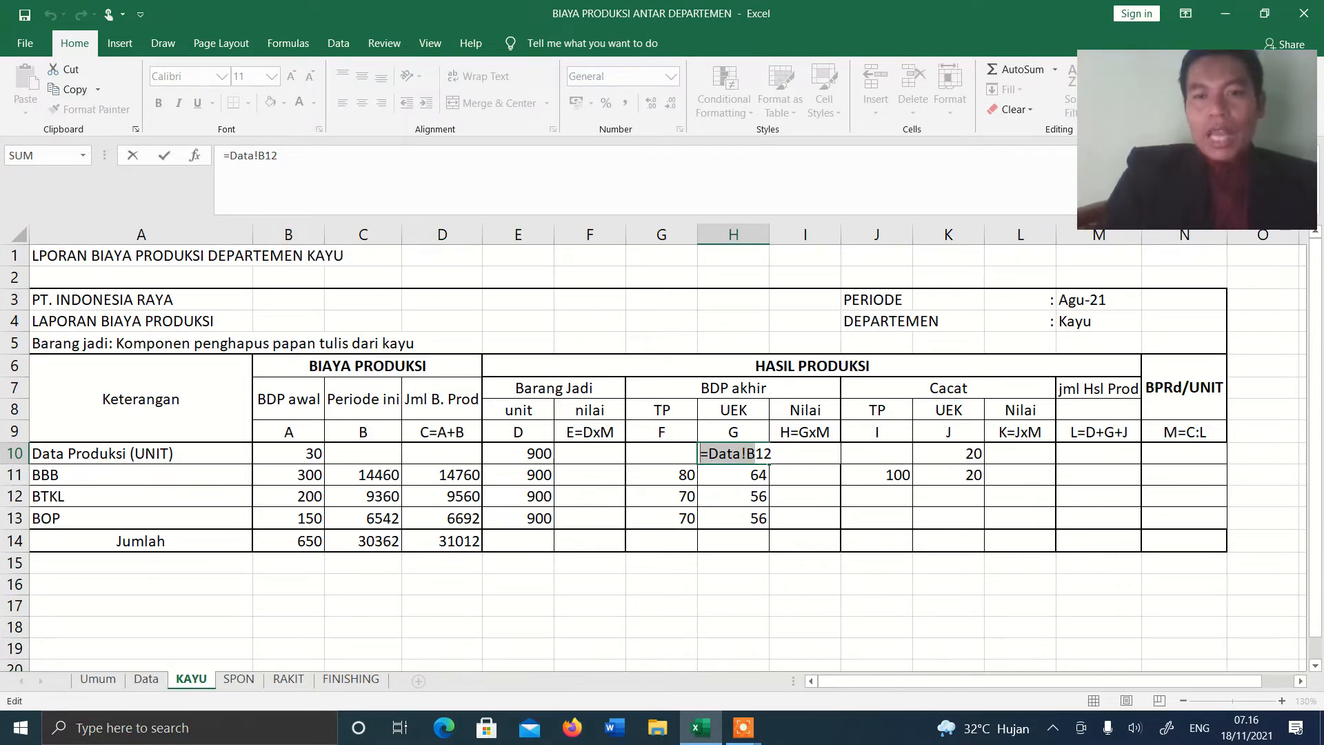
left_click(948, 387)
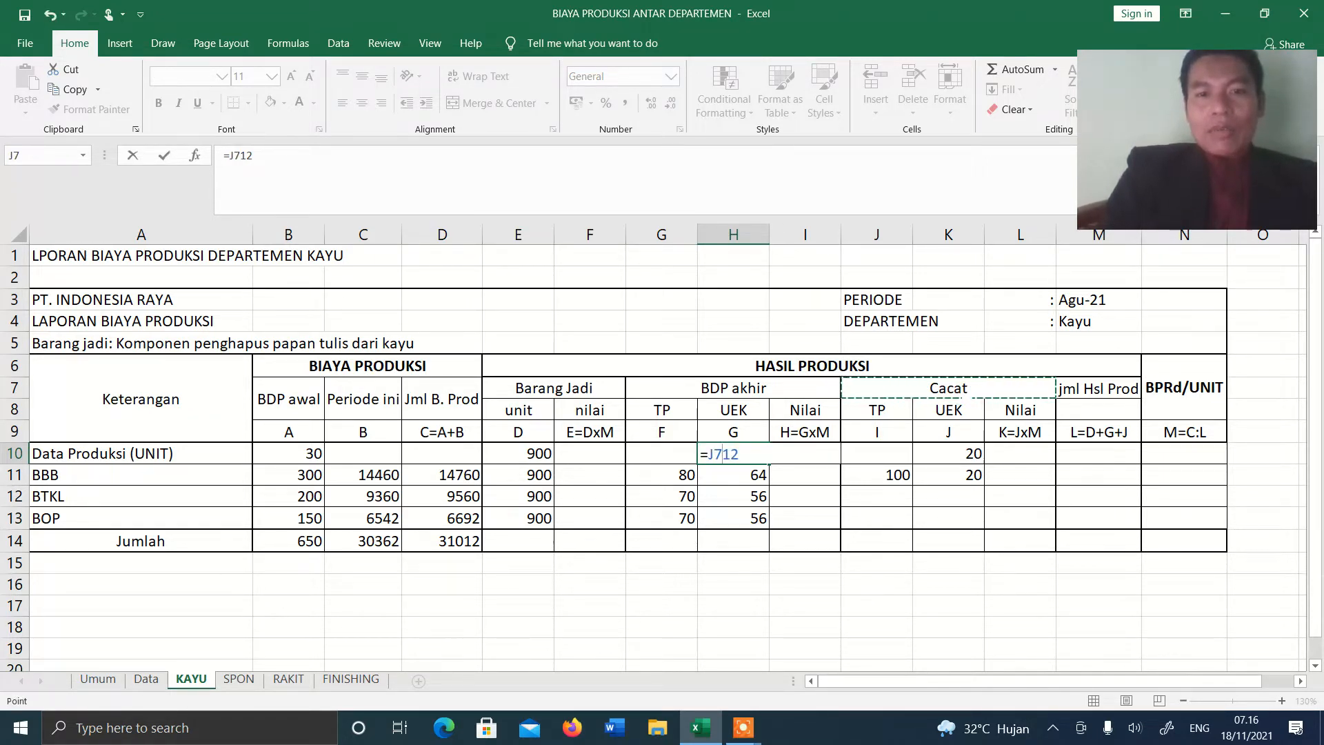
key("Return")
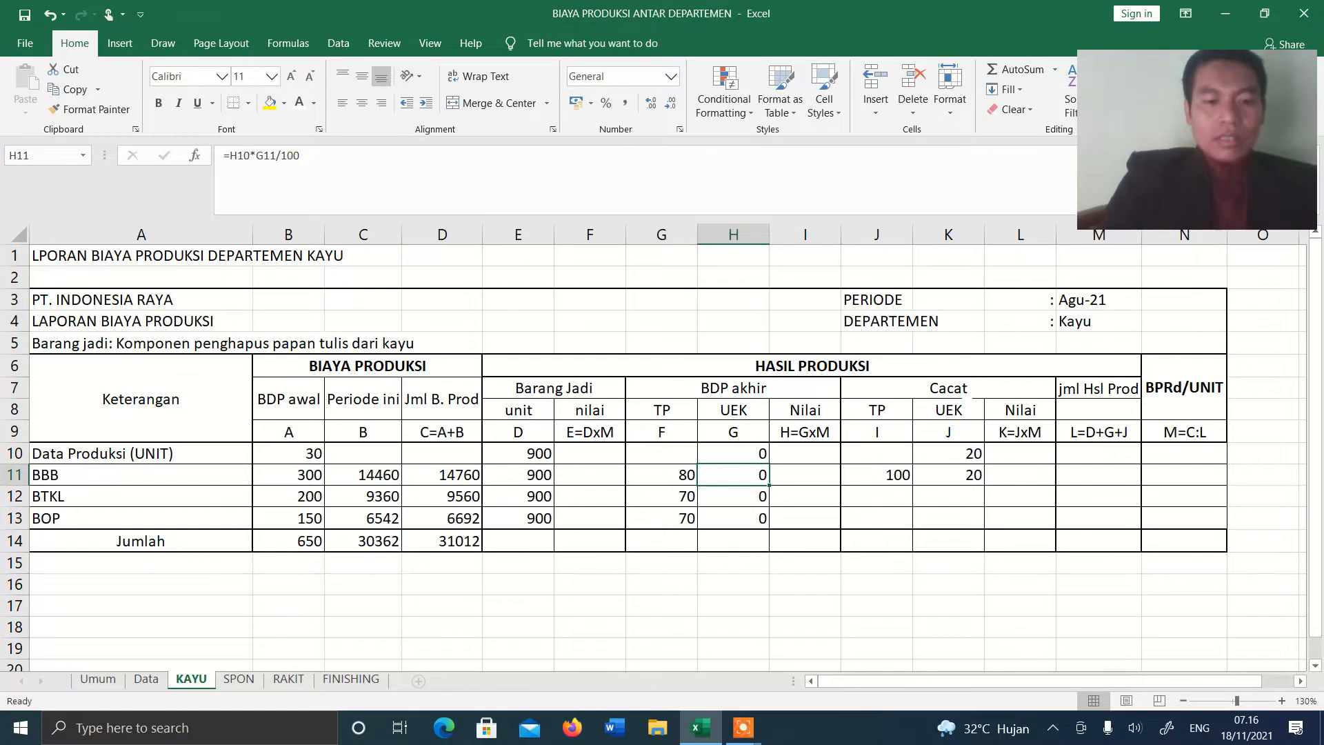
key("ctrl+z")
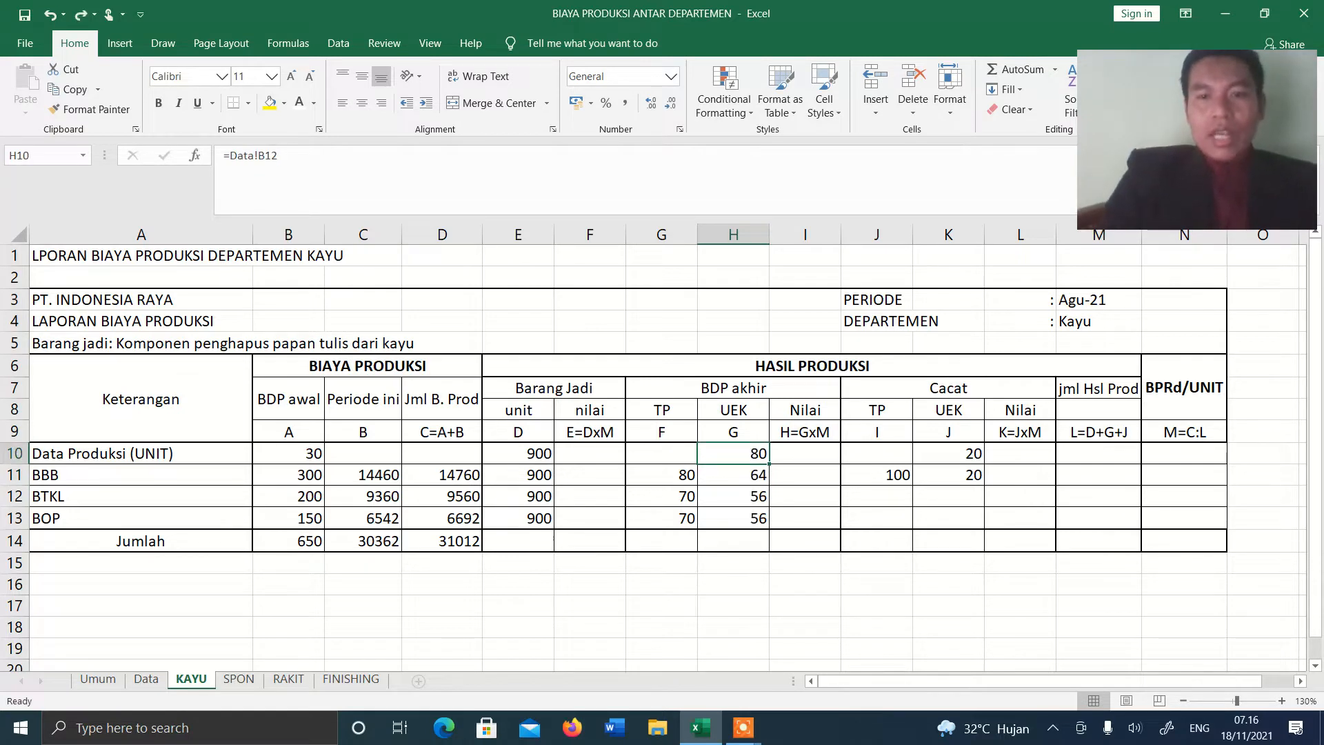
- Compare the Cacat unit quantity in the KAYU report with Kayu's Produk Cacat entry on the Data sheet
left_click(954, 455)
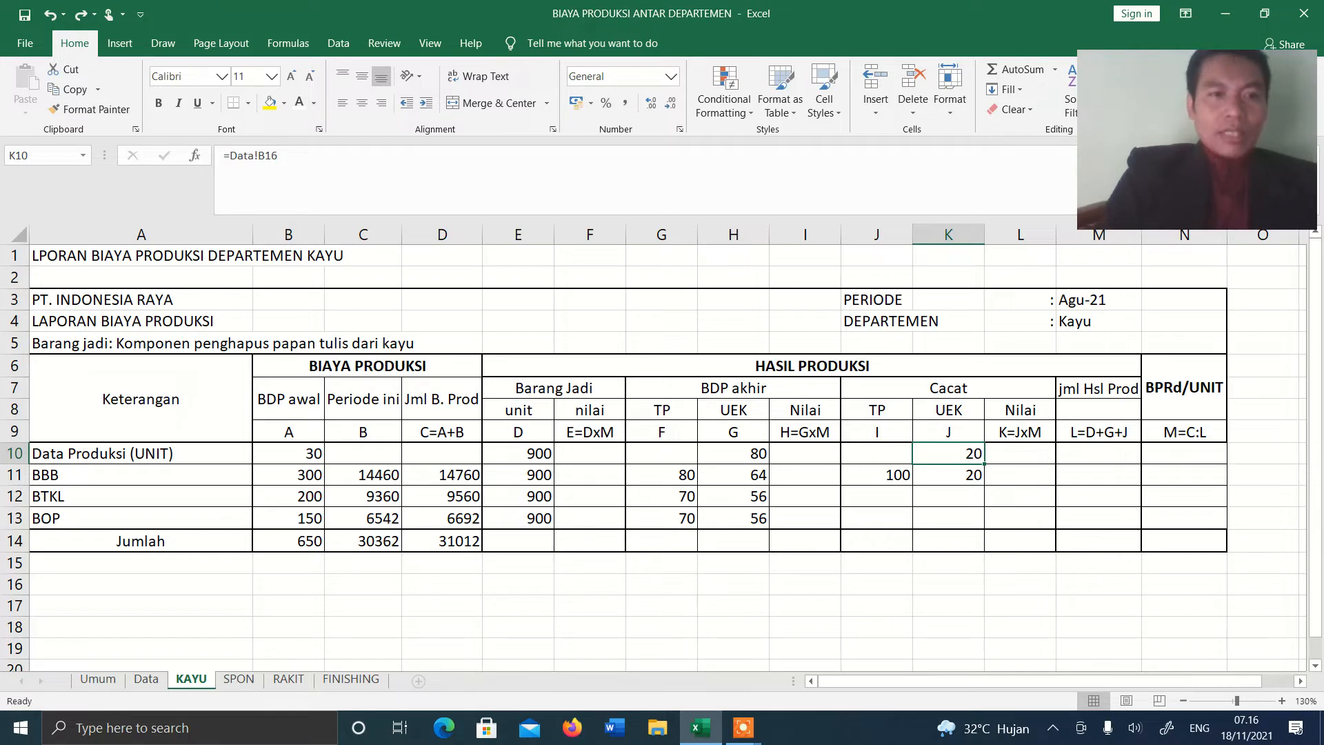
left_click(146, 679)
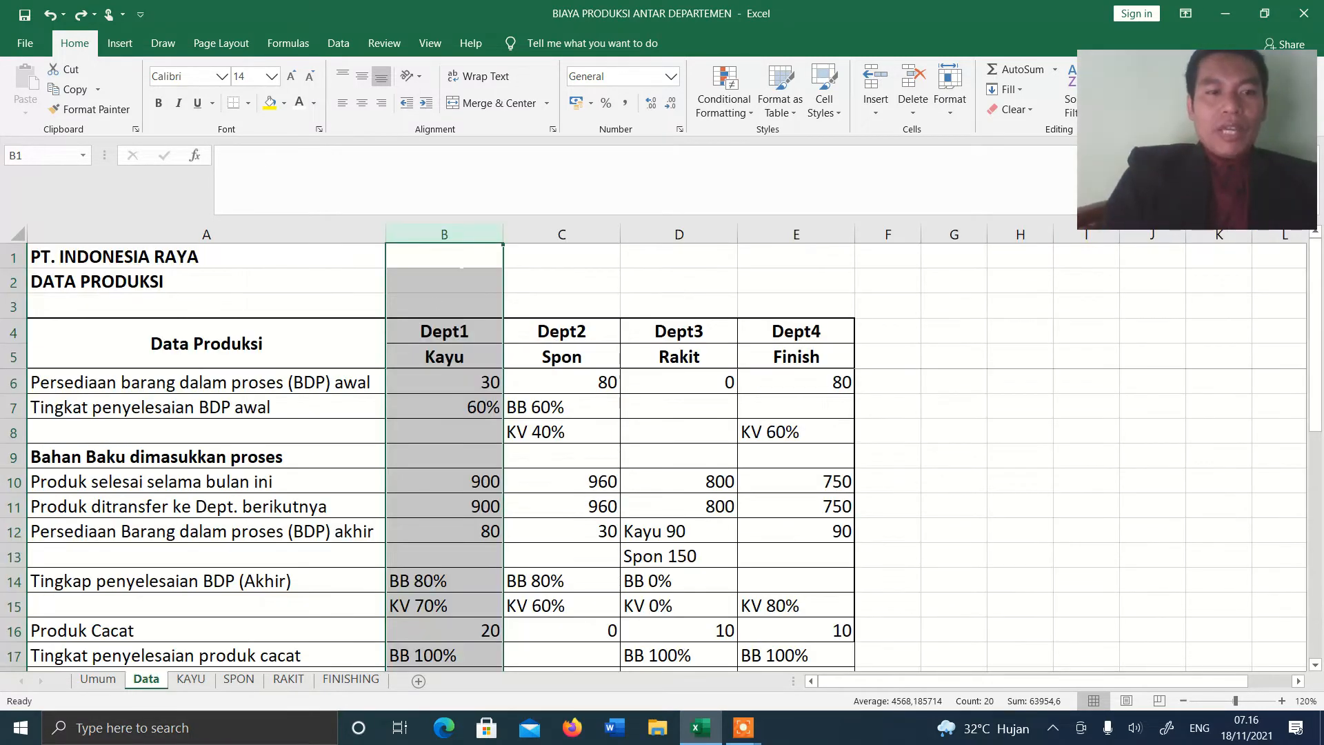
left_click(457, 639)
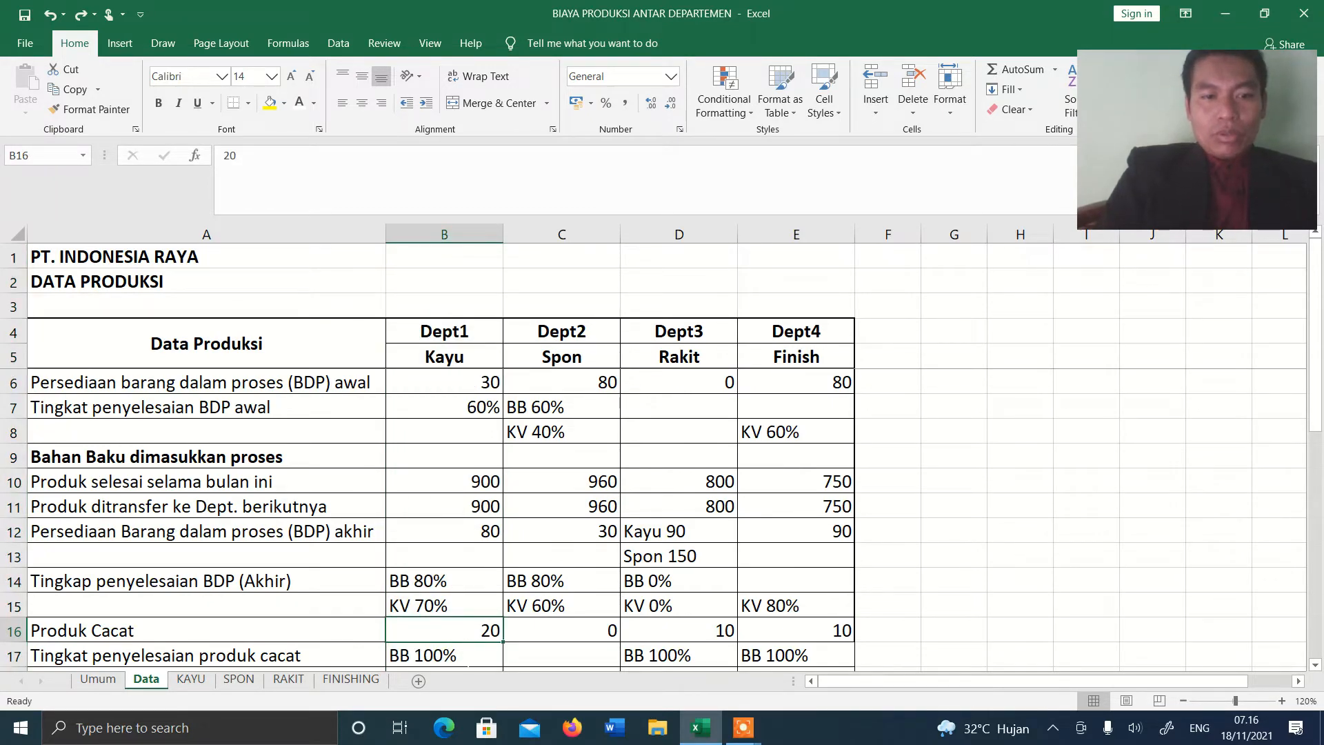
left_click(191, 679)
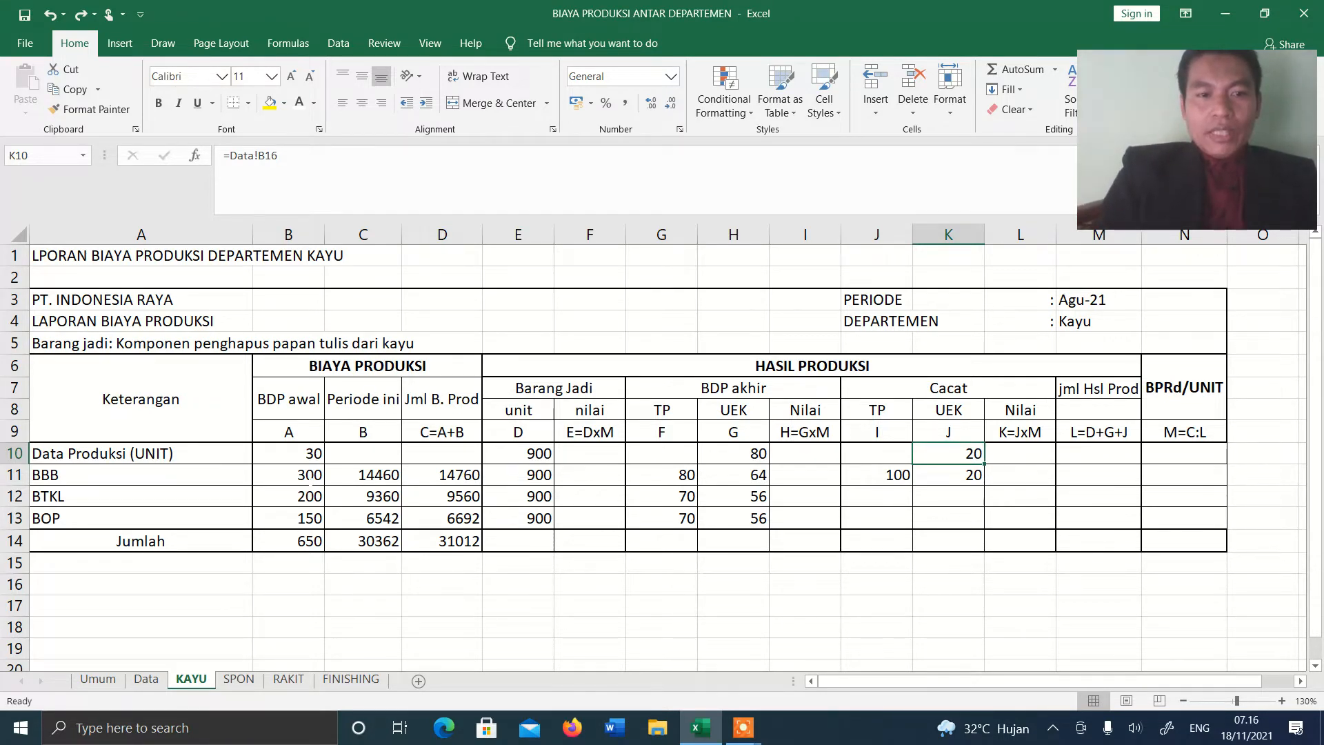
- Examine the BBB, BTKL and BOP formulas under BDP awal and Periode ini, plus the Jumlah total of Jml B. Prod
left_click(309, 476)
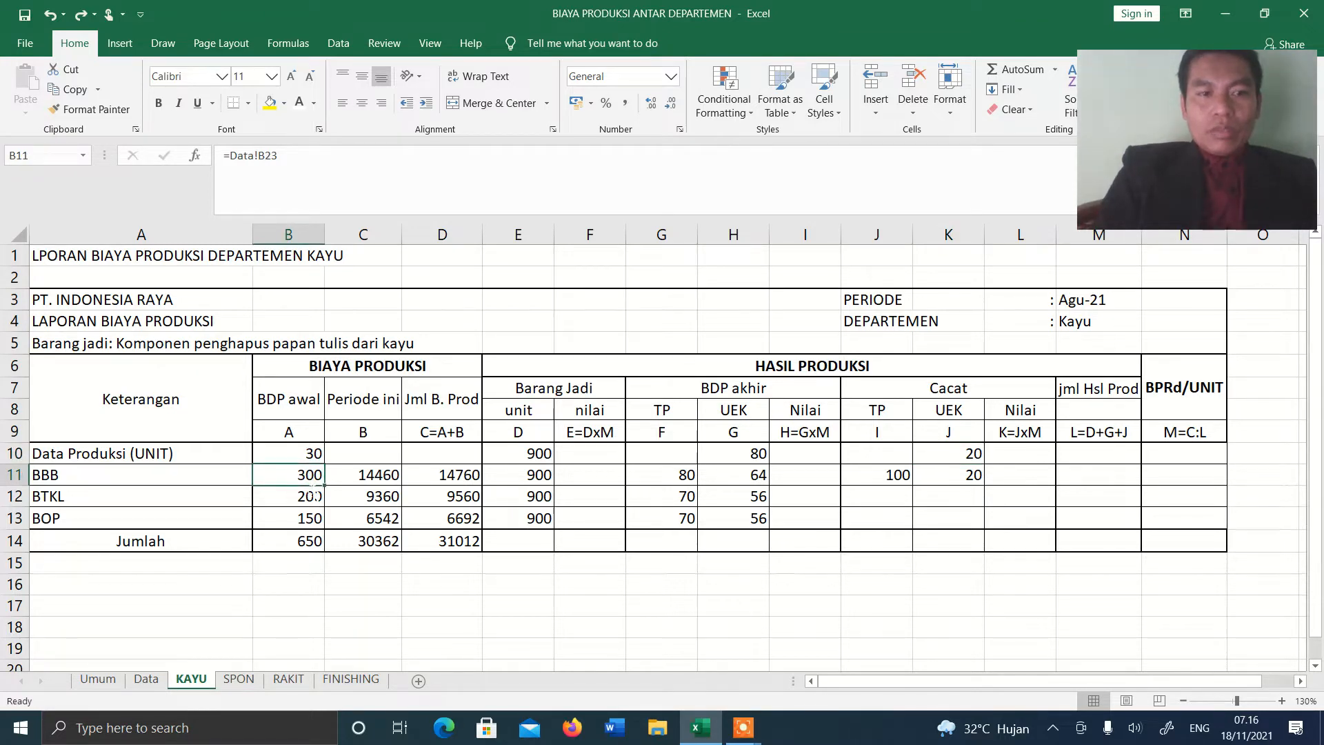
left_click(300, 506)
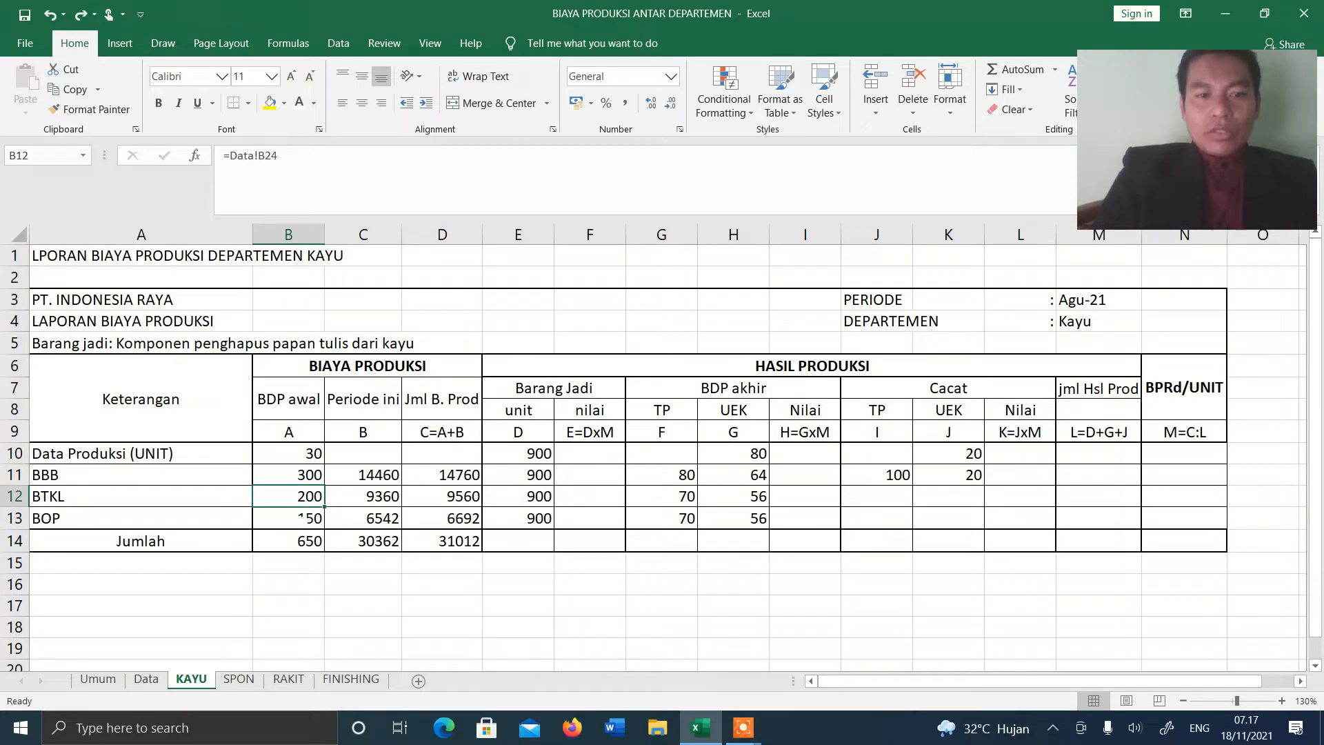
left_click(301, 518)
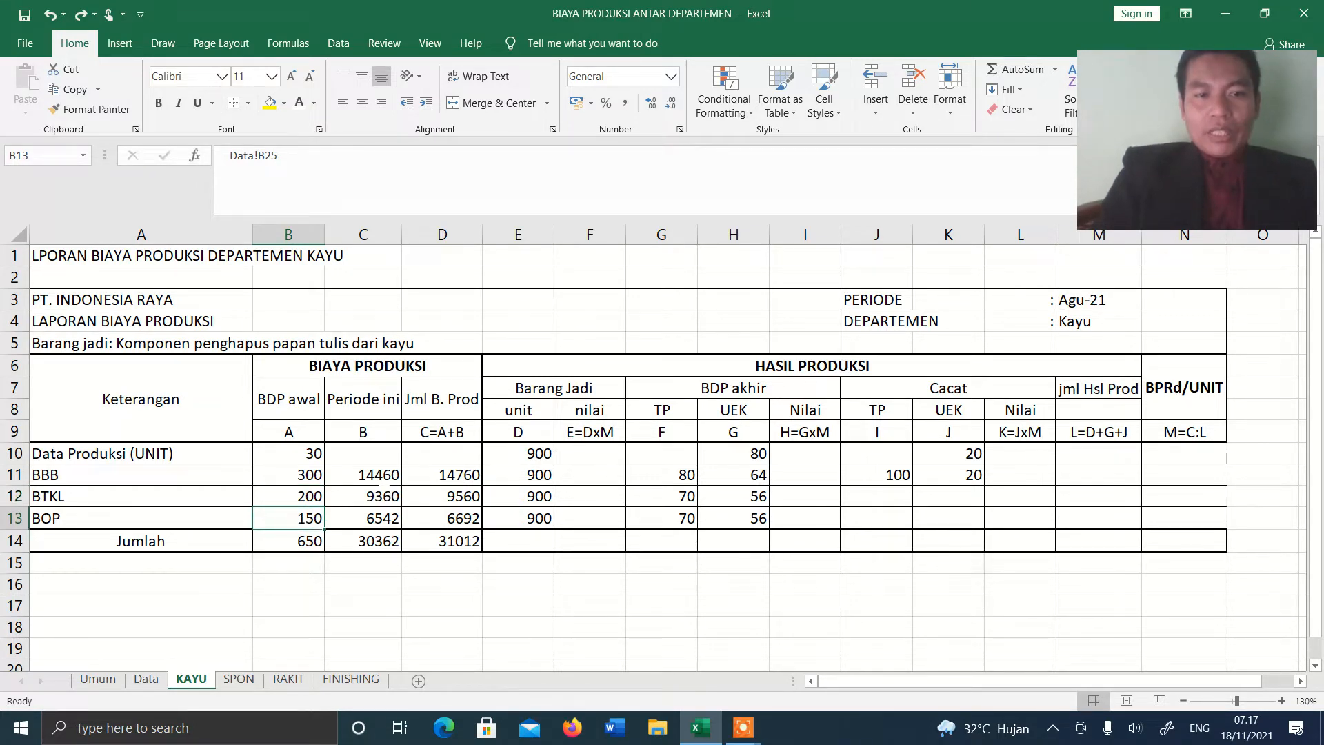
left_click(364, 478)
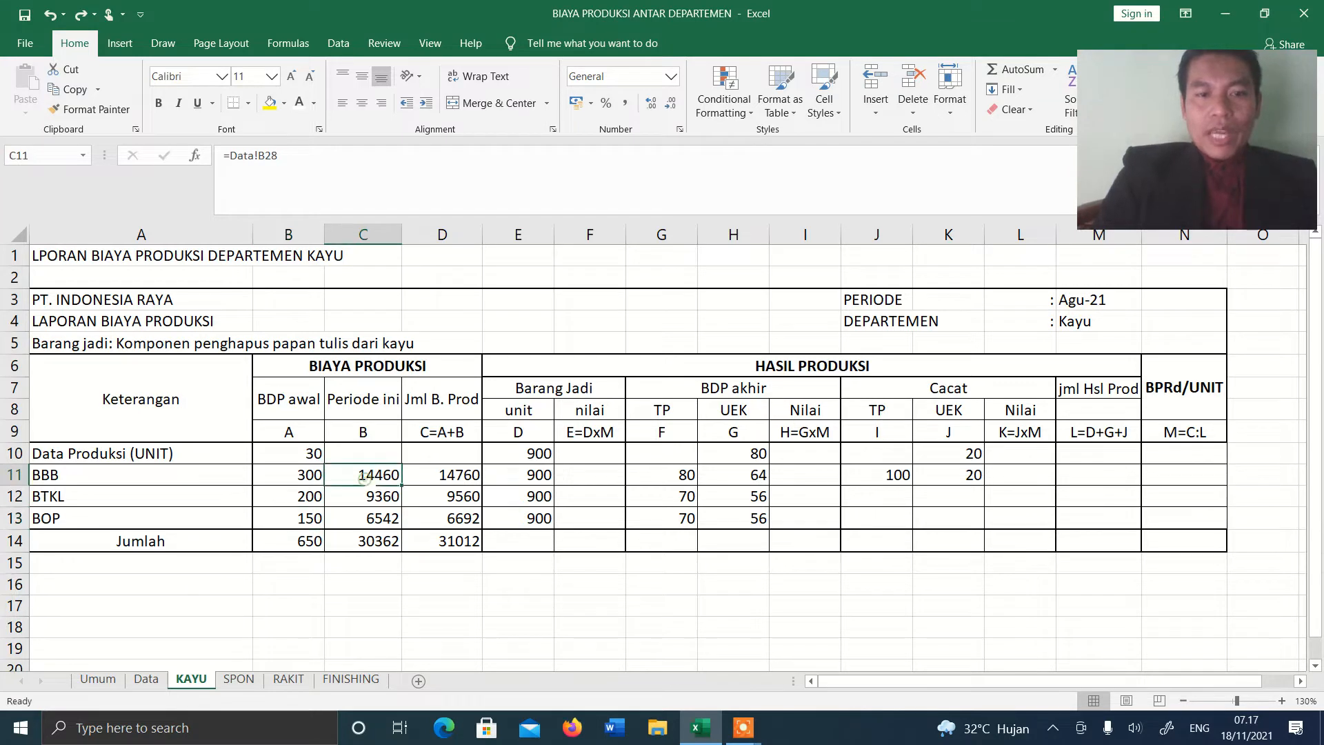
left_click(367, 495)
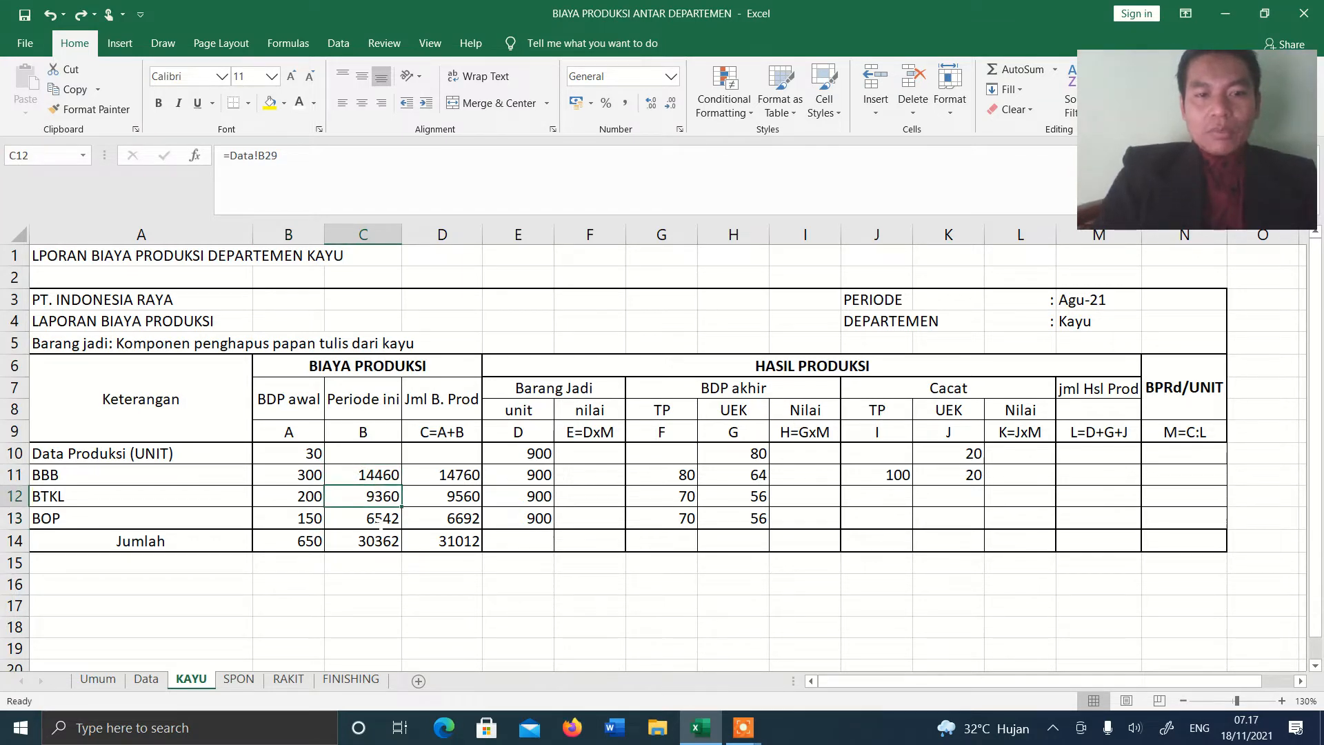
left_click(378, 518)
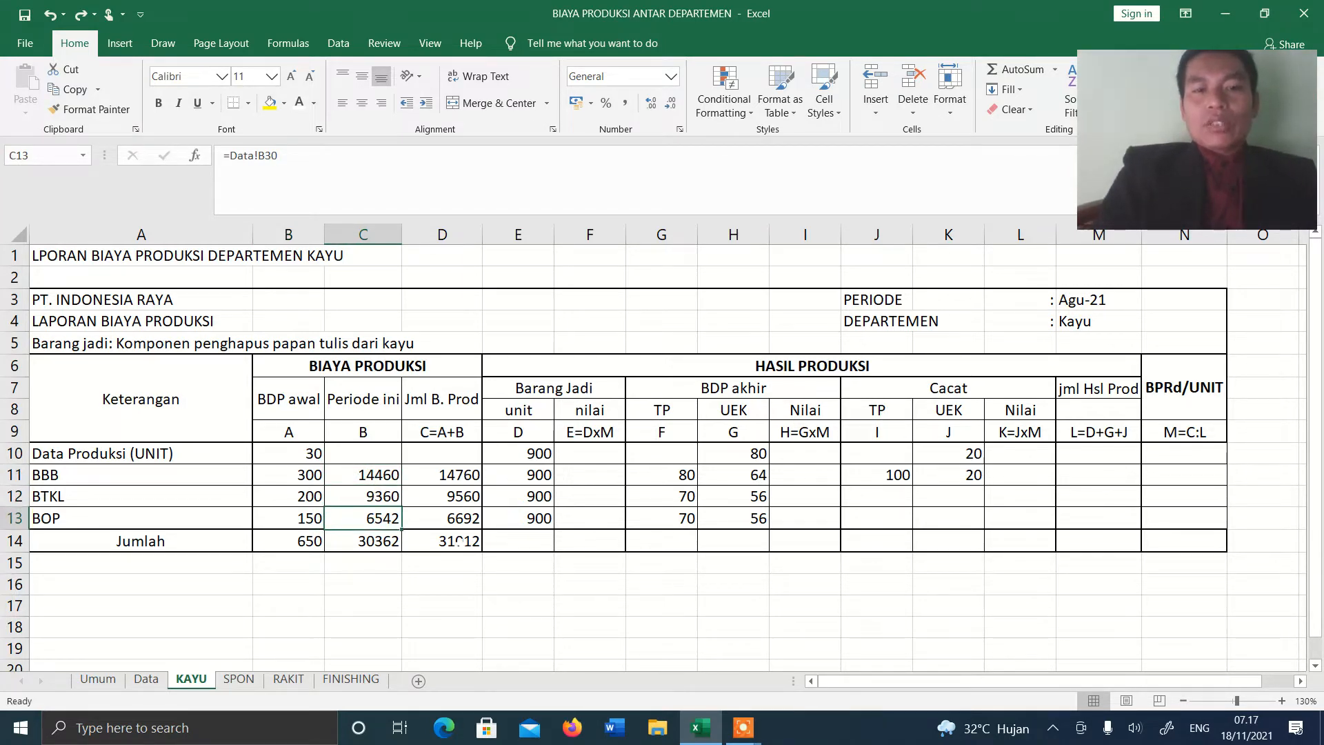
left_click(457, 541)
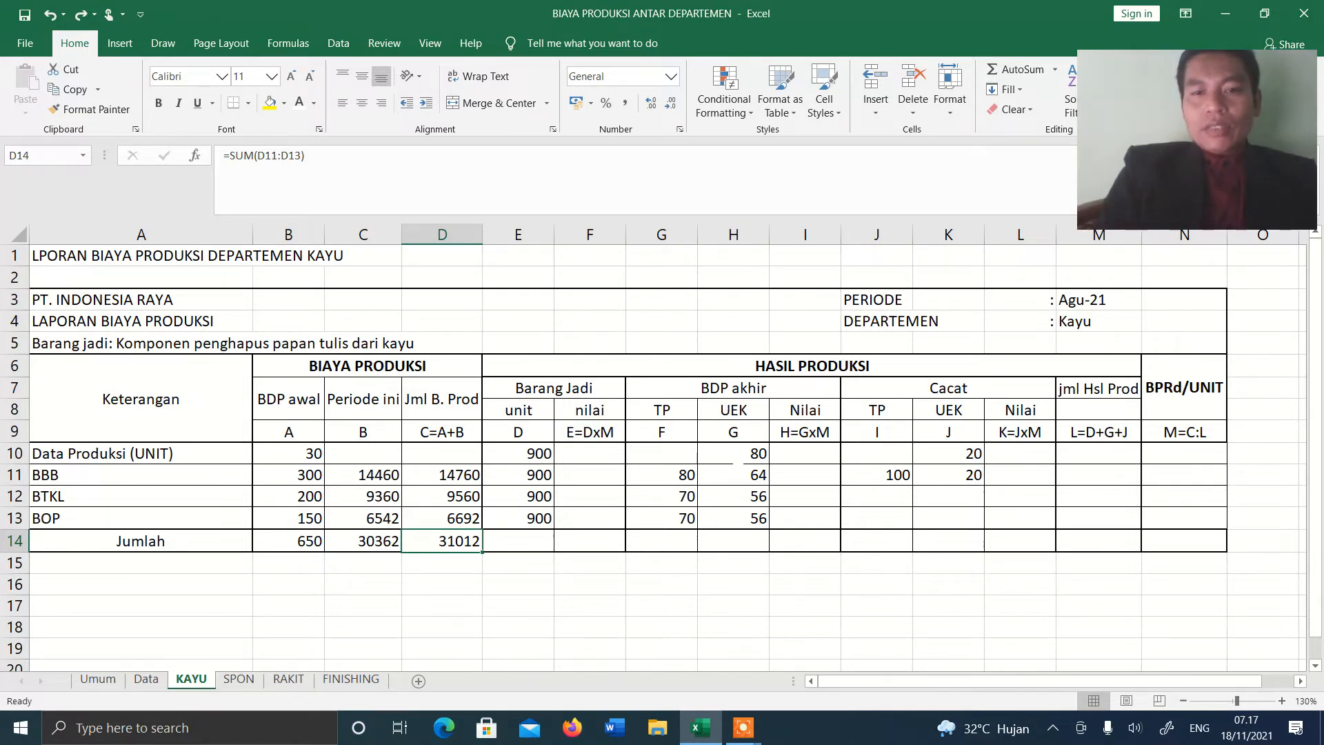
- Compare the BDP akhir units and TP percentage with Kayu's BB and KV ending completion levels on the Data sheet
left_click(732, 455)
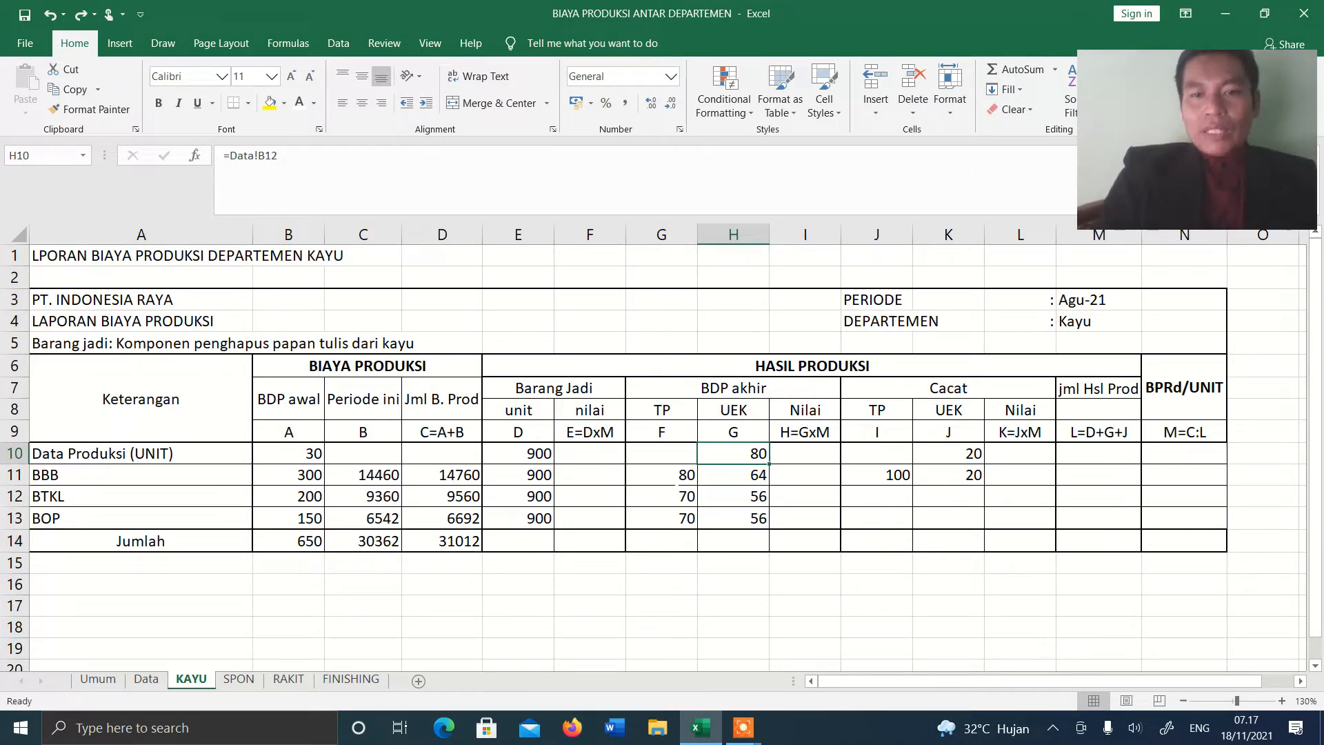
left_click(679, 475)
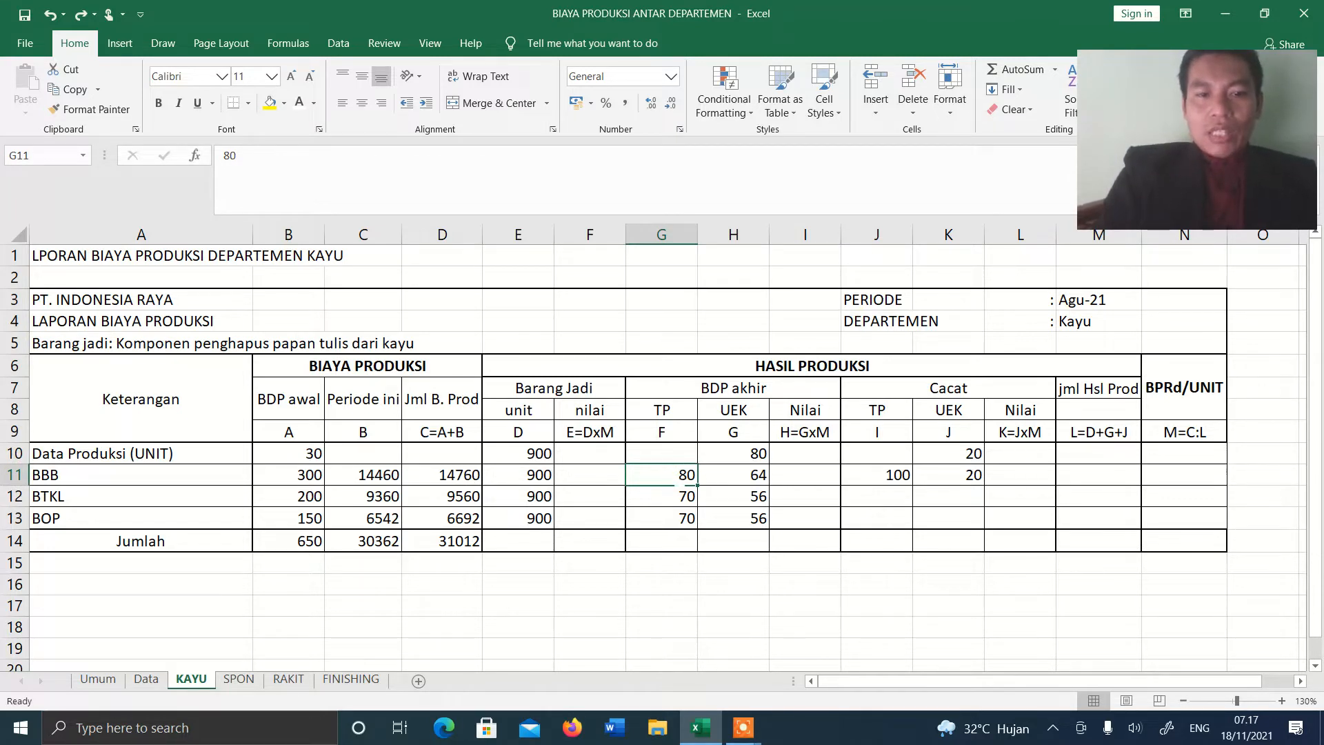
left_click(146, 679)
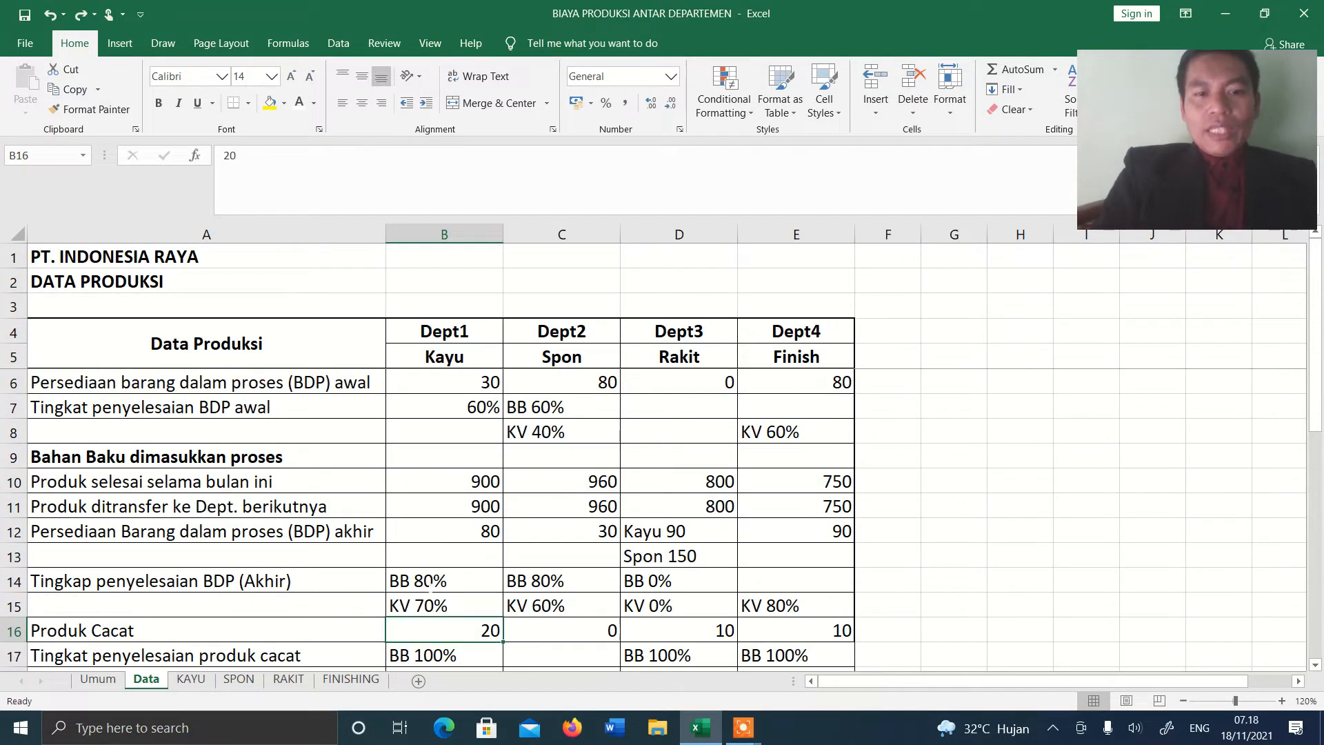
left_click(444, 586)
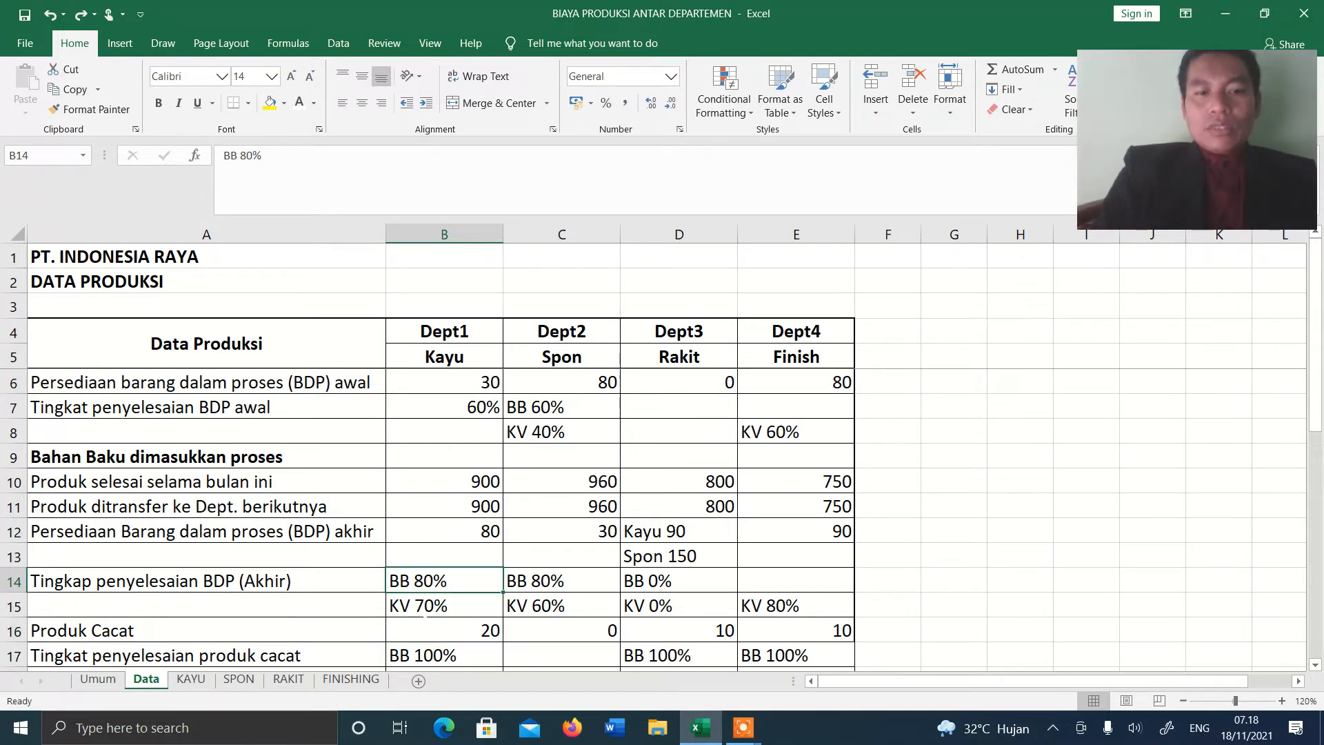
left_click(435, 610)
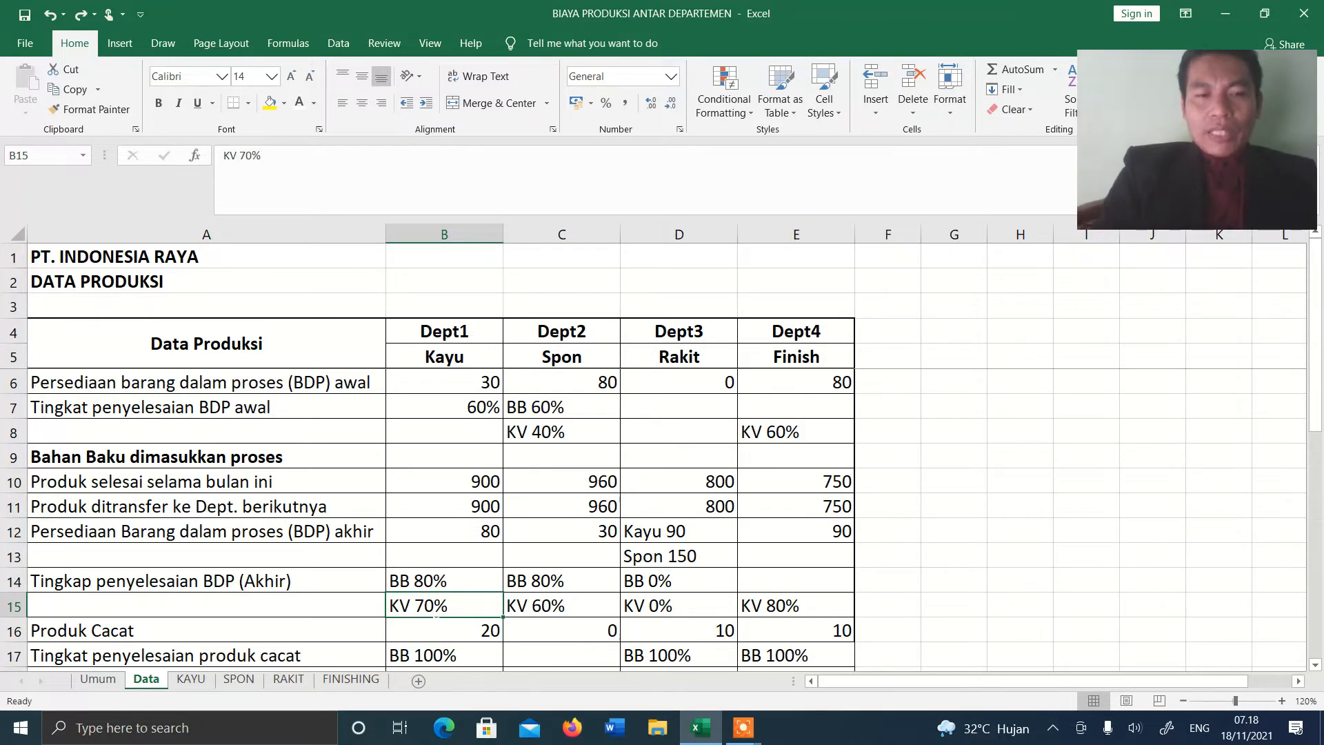
left_click(193, 680)
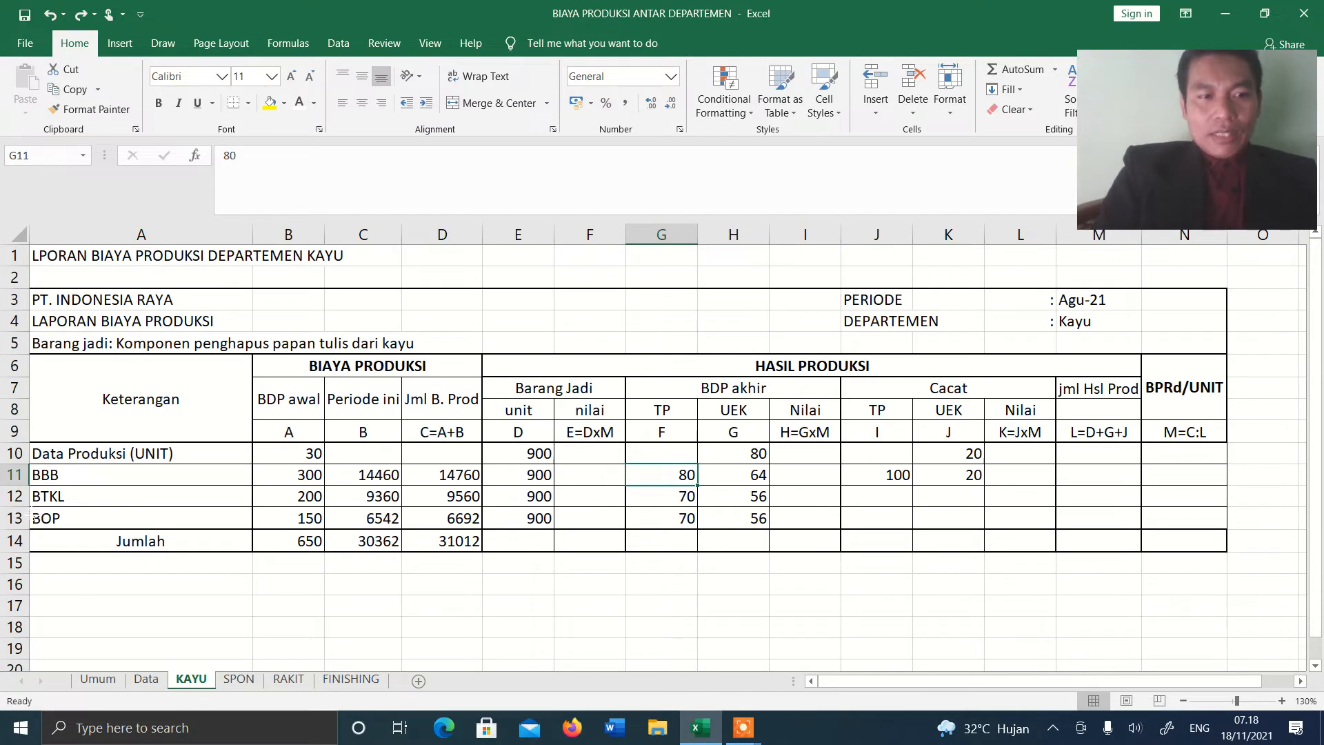
- Examine how the BDP akhir UEK formulas for BBB and BTKL combine the ending units with each TP percentage
left_click(16, 496)
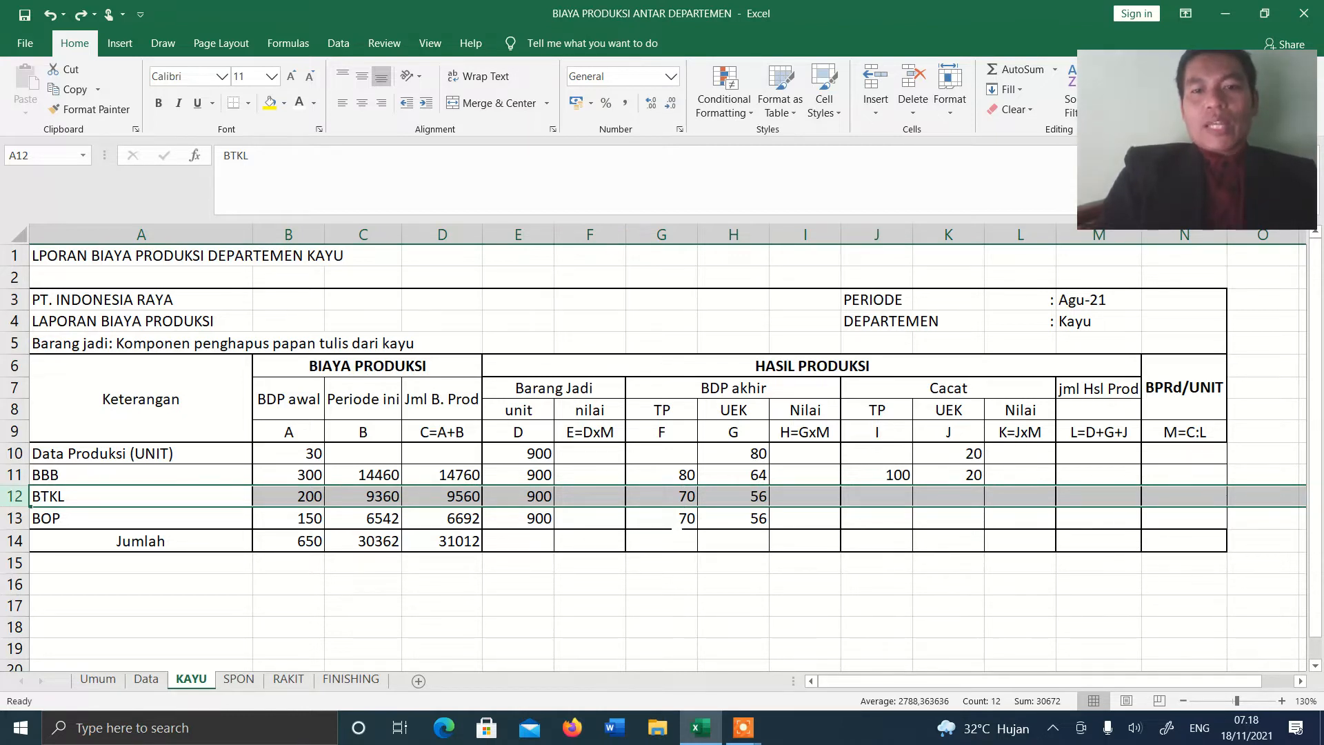
left_click(750, 478)
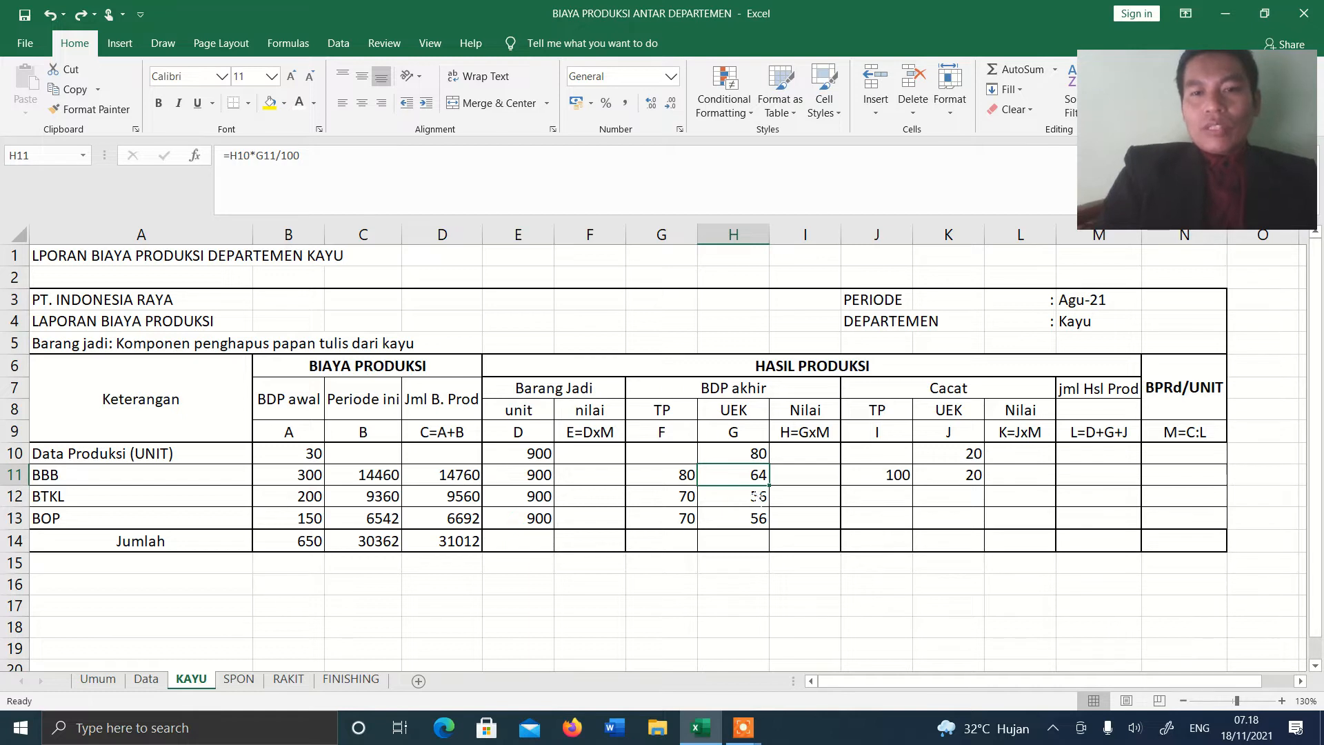
key("ctrl+c")
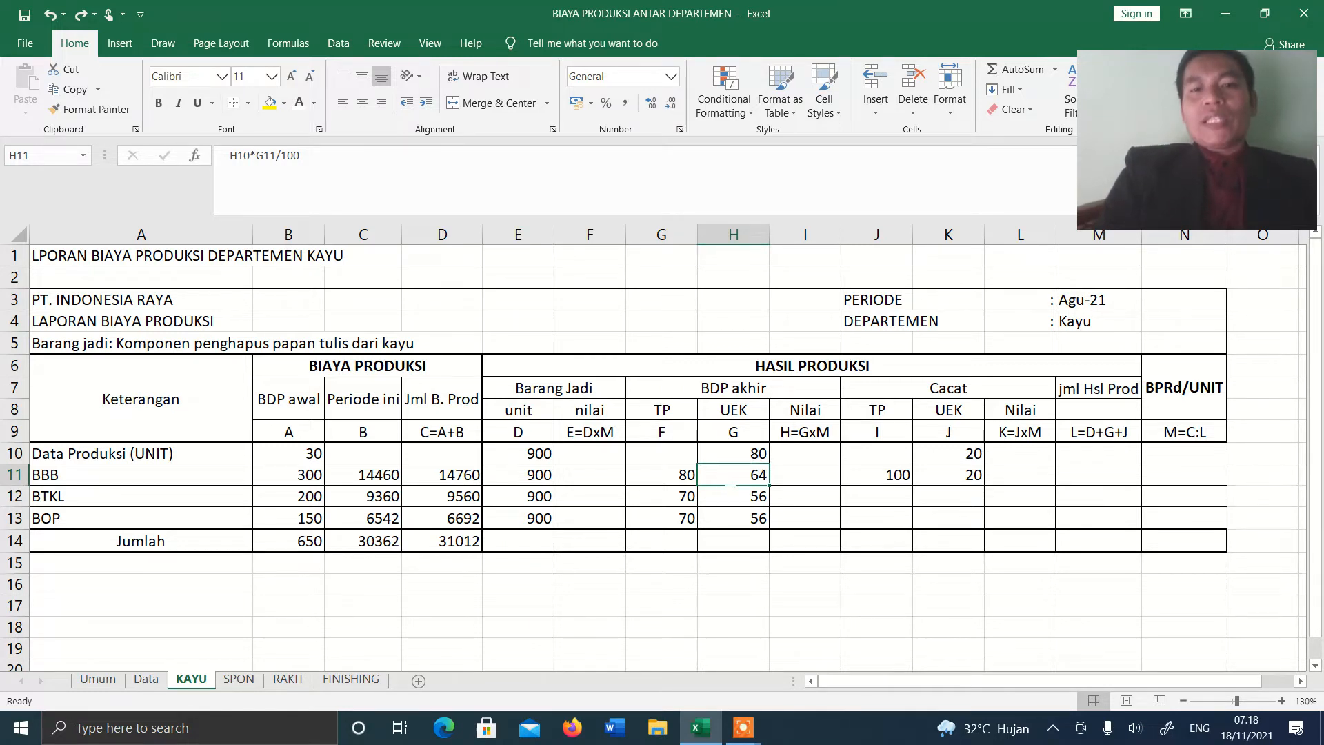
left_click(660, 475)
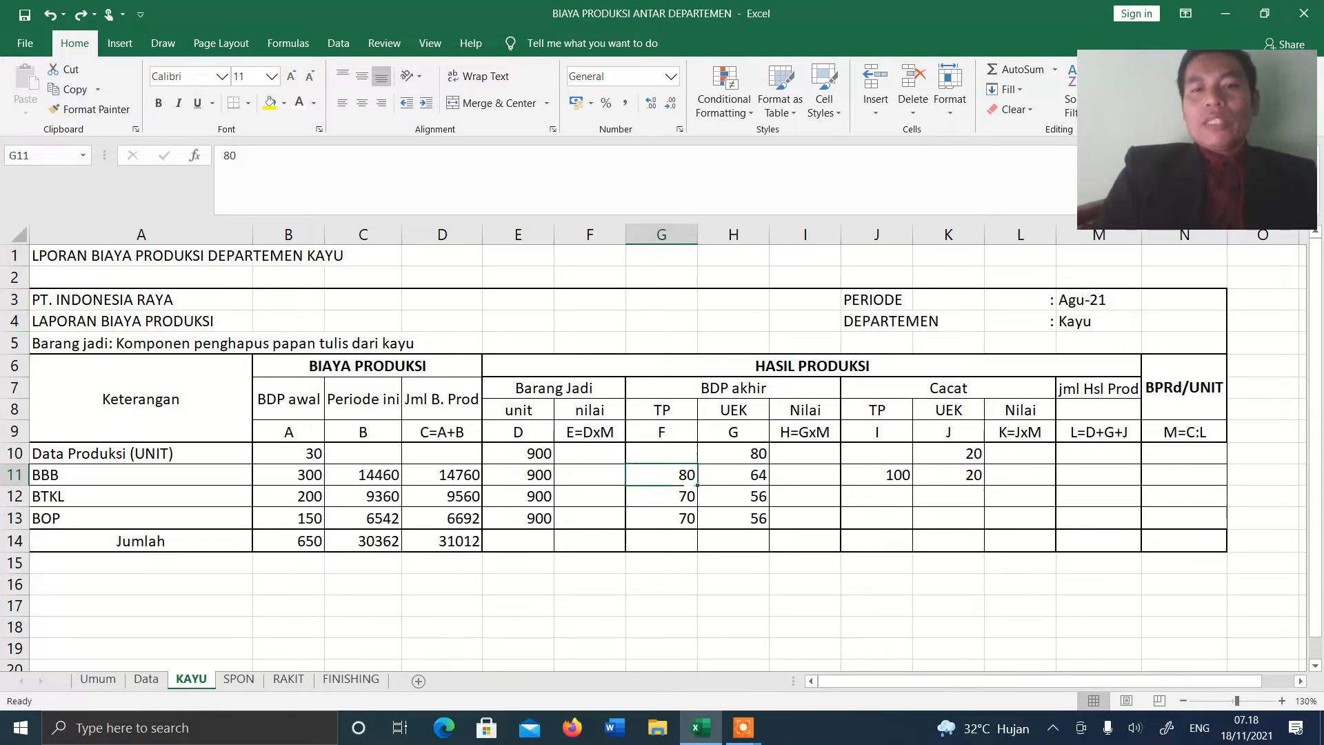
left_click(742, 477)
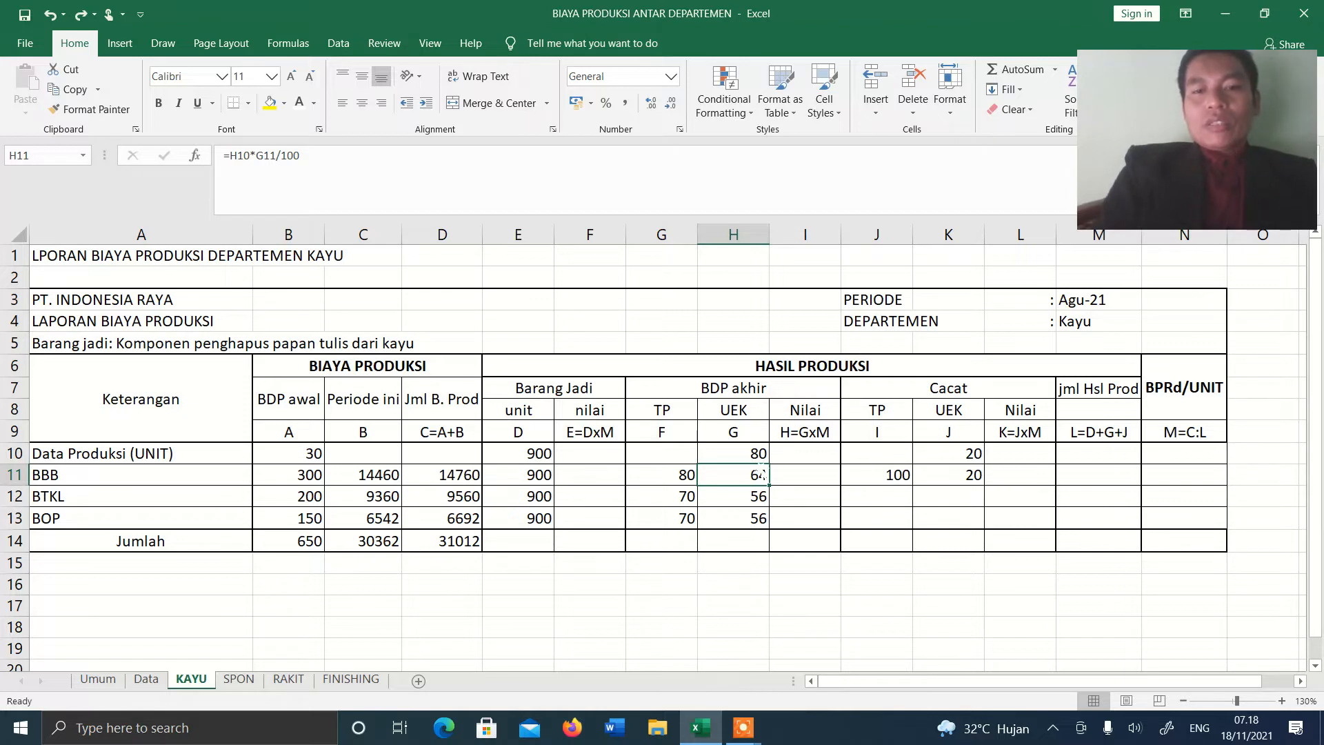
left_click(734, 453)
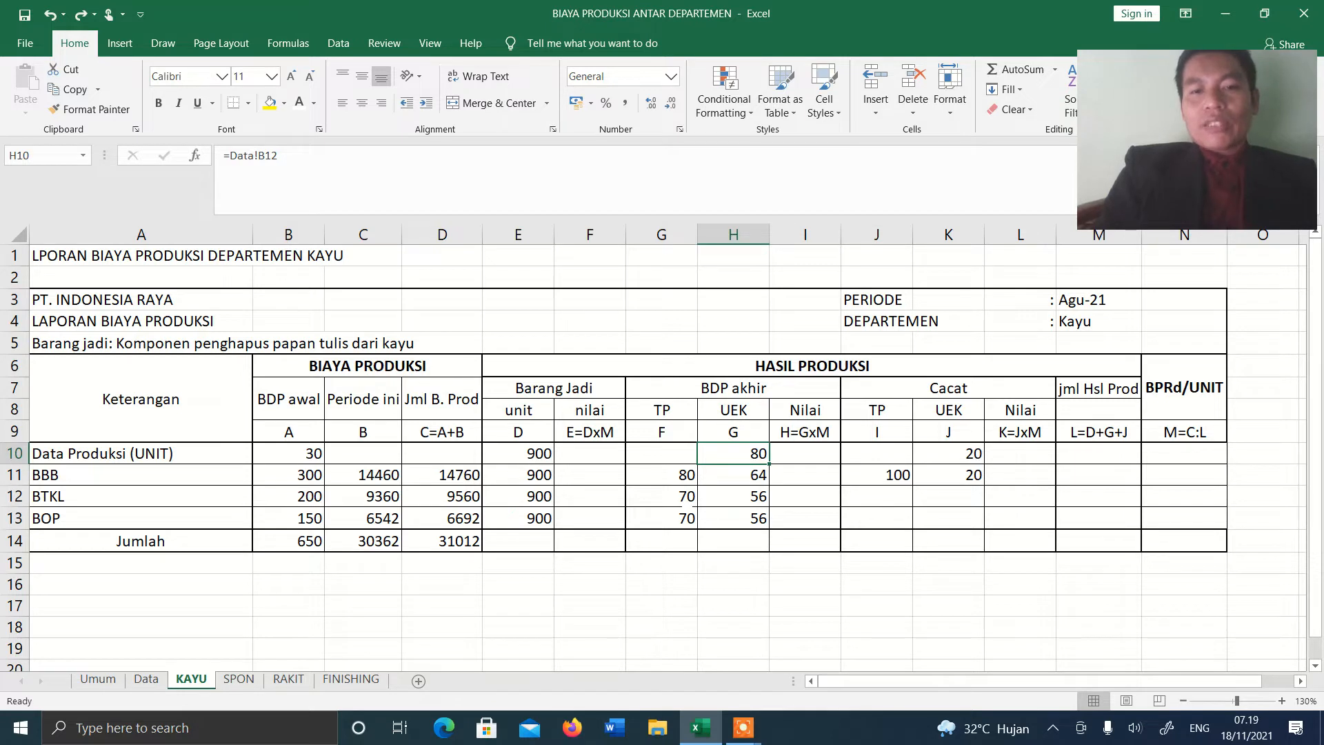
left_click(758, 504)
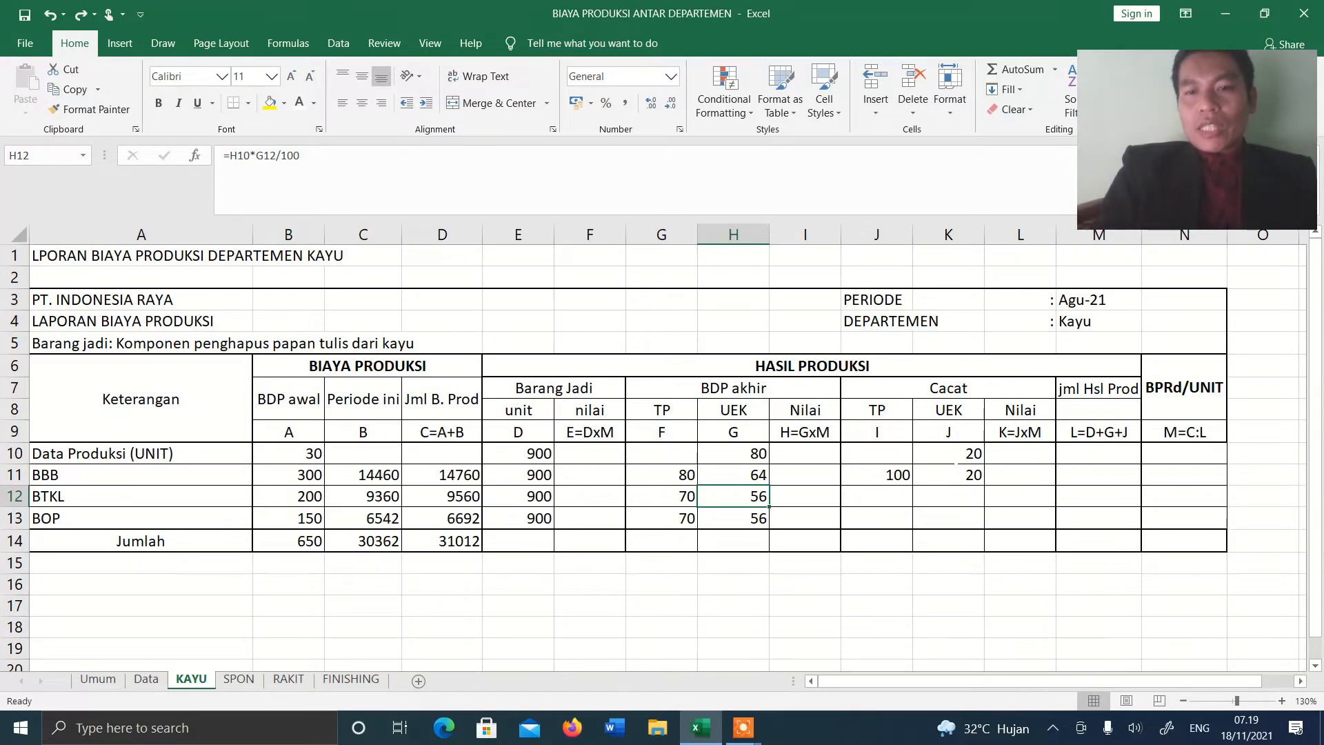
- Examine Kayu's Cacat units, BBB completion percentage and UEK formula, plus the jml Hsl Prod formula on the Data Produksi row
left_click(954, 455)
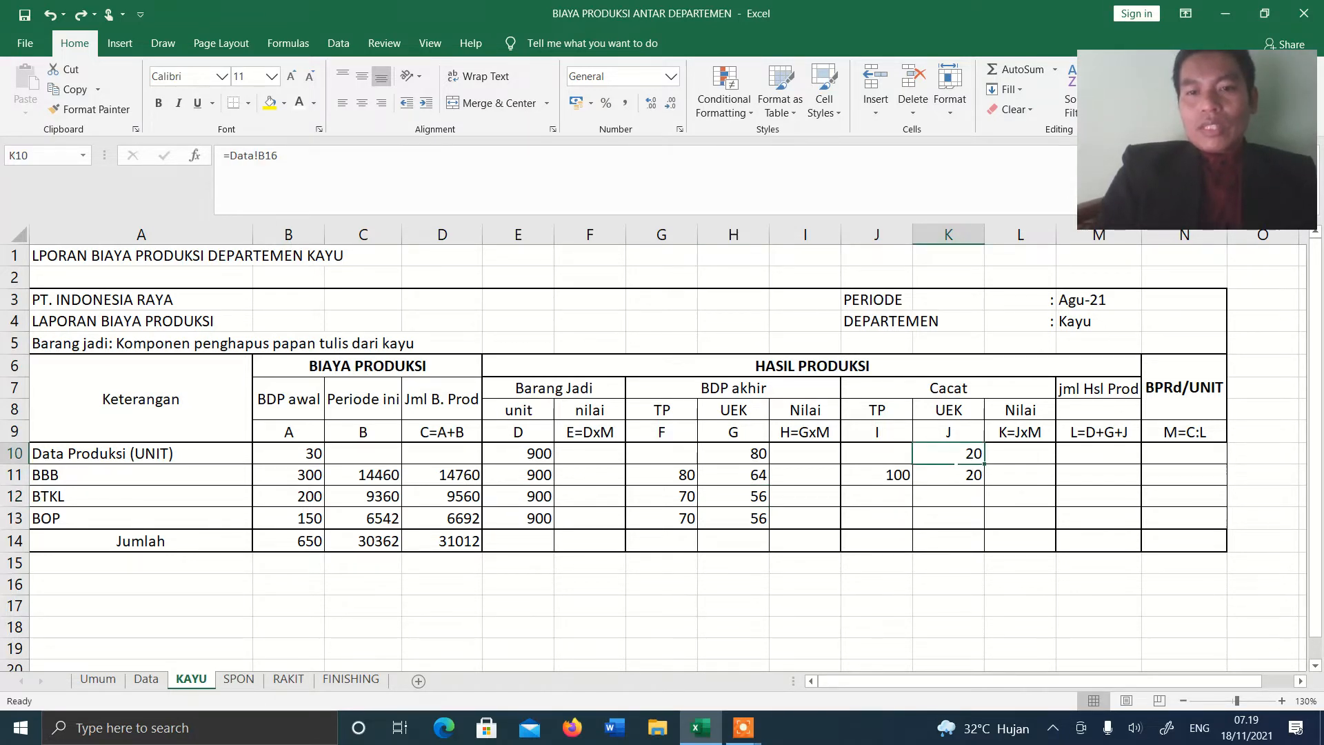
left_click(888, 482)
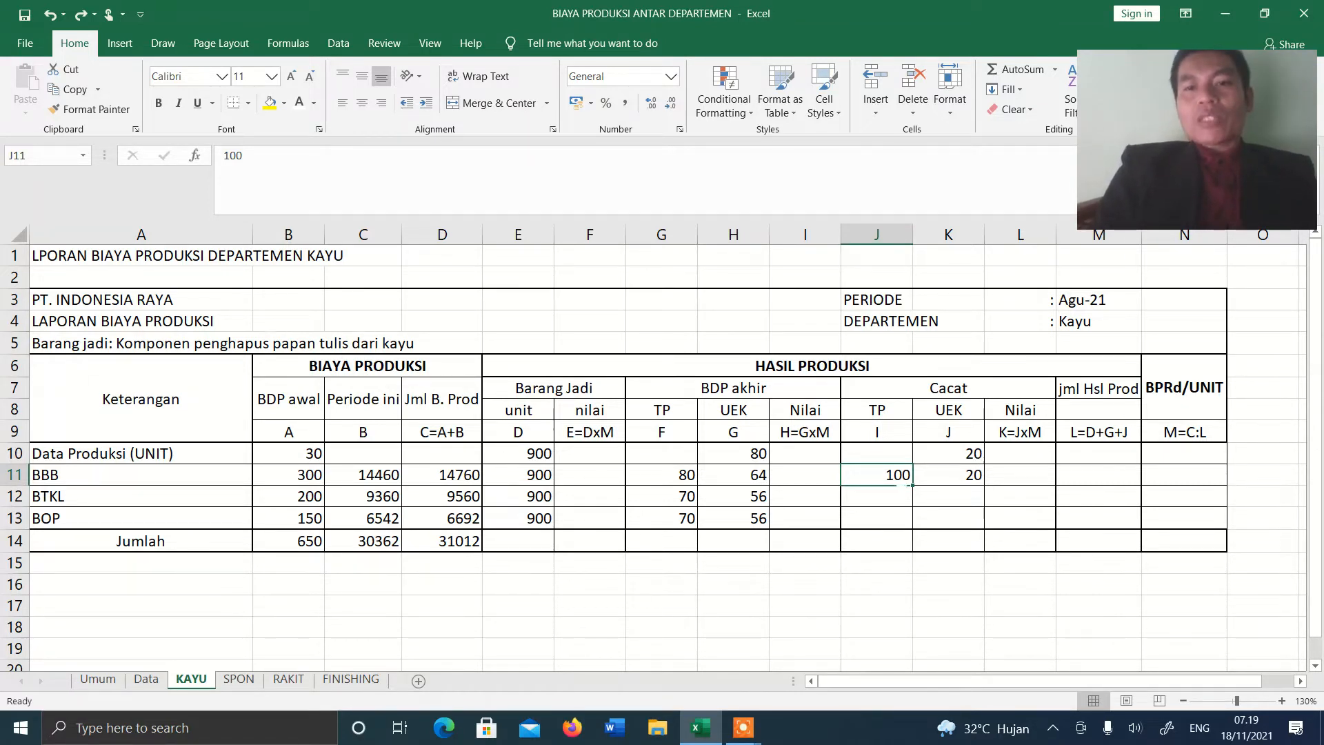
left_click(952, 483)
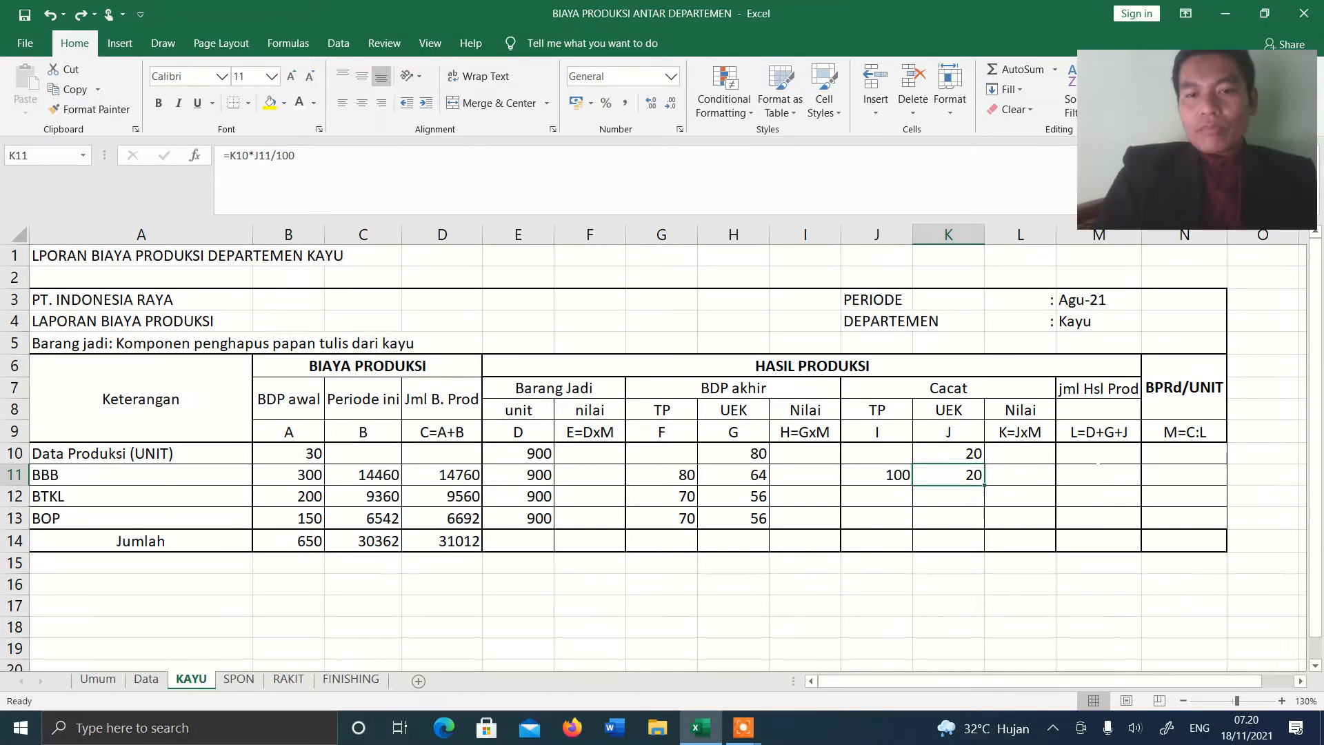
left_click(1097, 455)
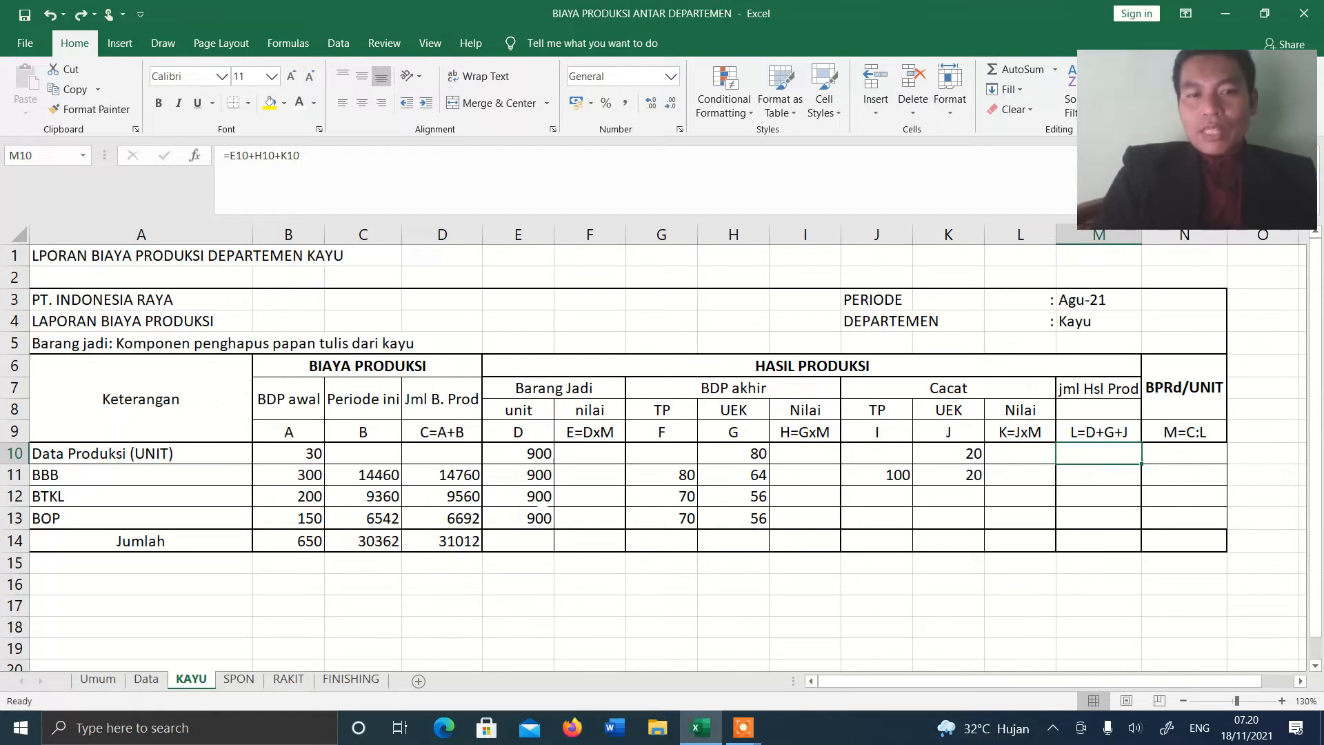
left_click(537, 500)
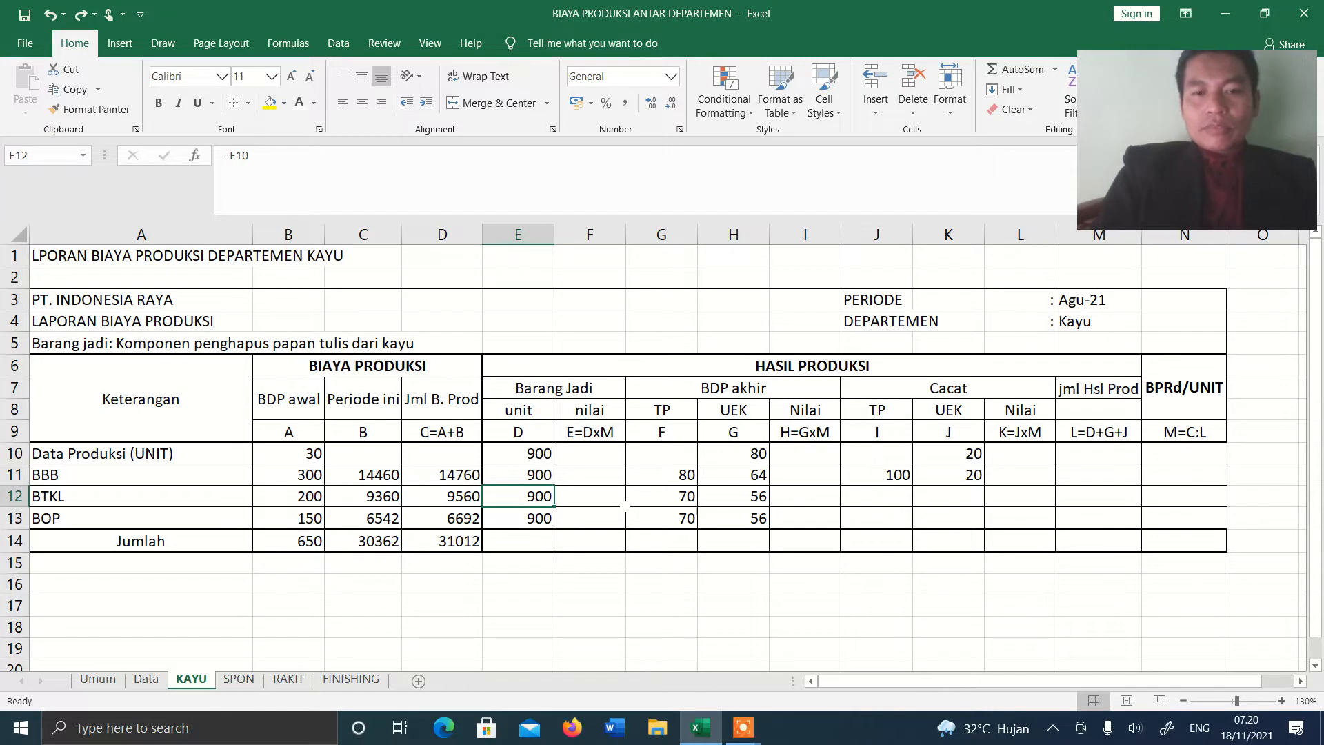
left_click(602, 561)
left_click(288, 626)
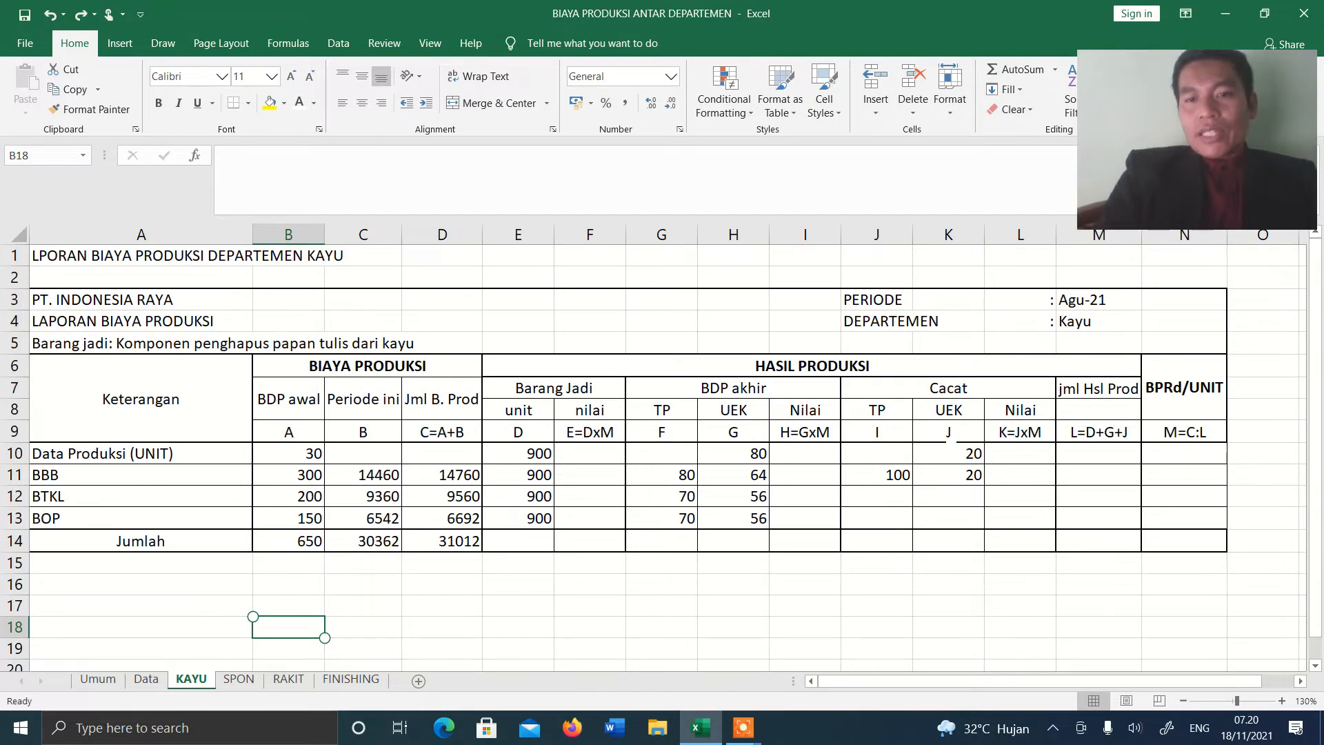
left_click(948, 432)
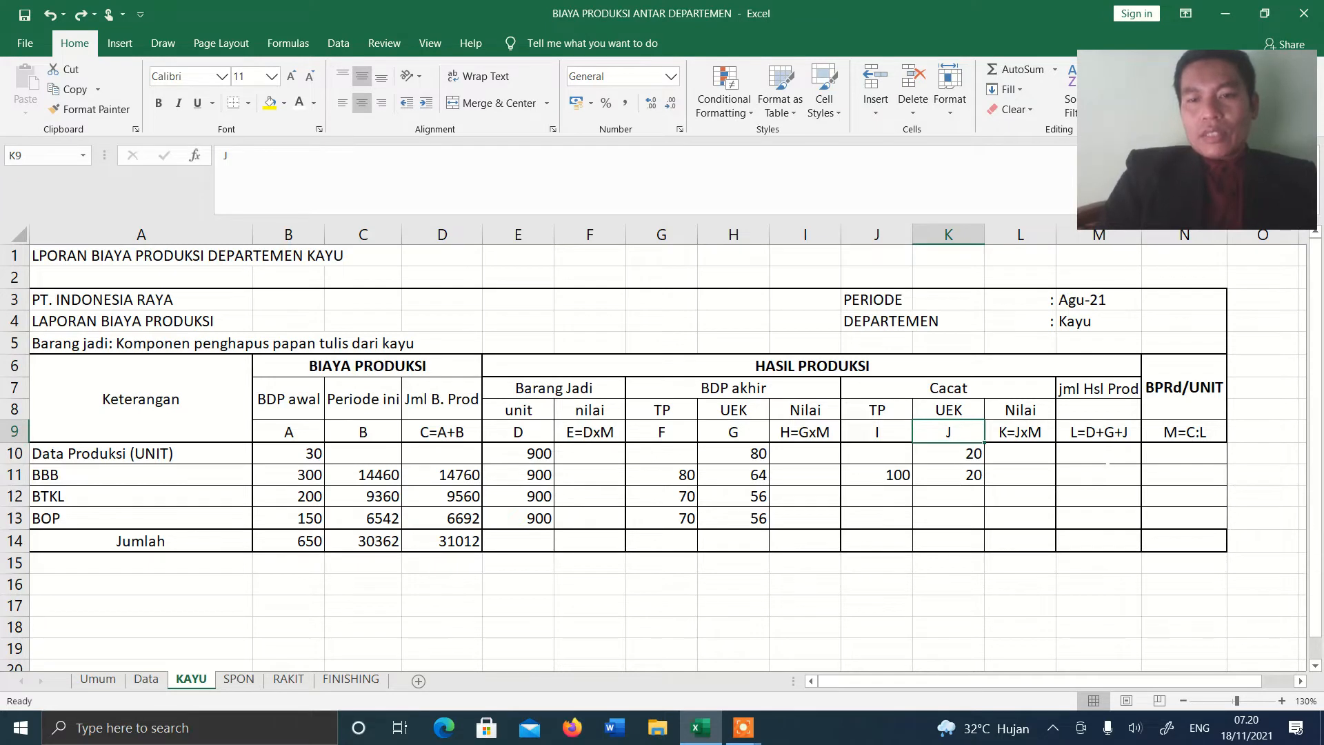
- Set the font colour of the jml Hsl Prod cells M10:M14 to black
left_click(1104, 459)
right_click(1103, 459)
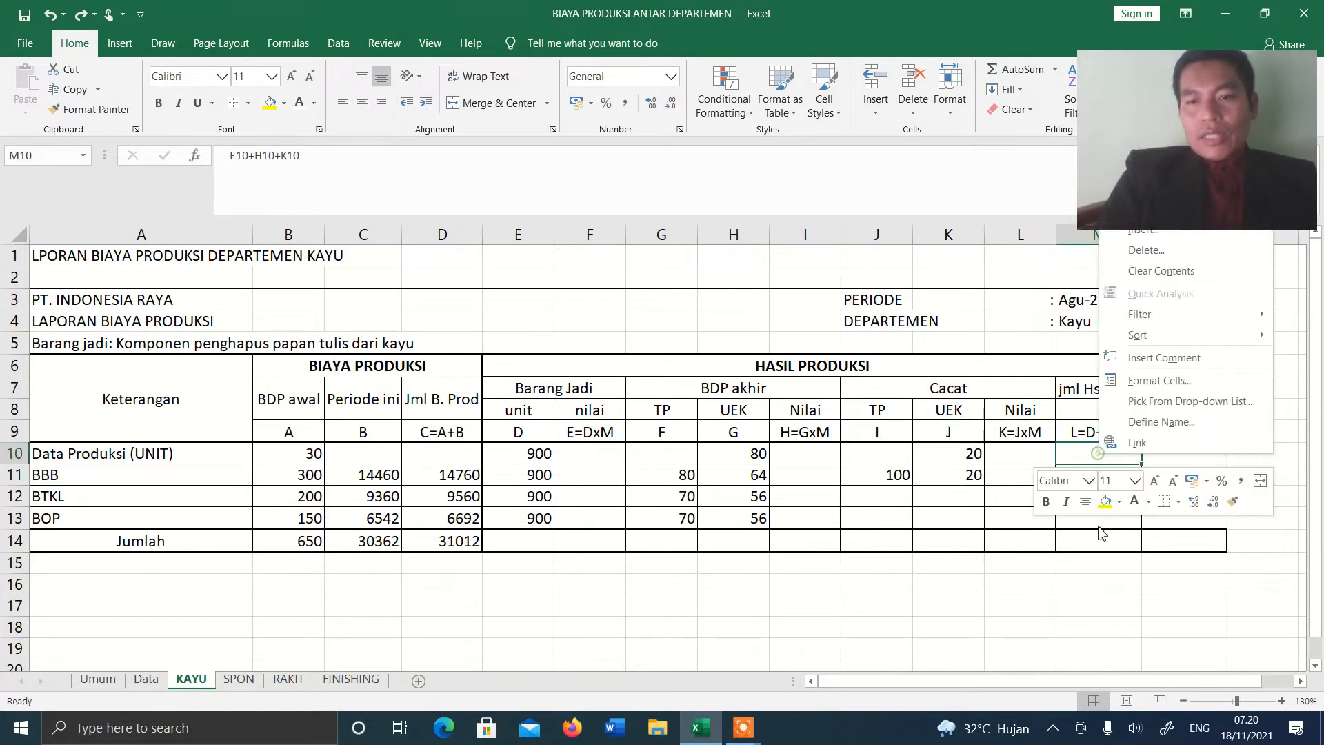
left_click(1102, 547)
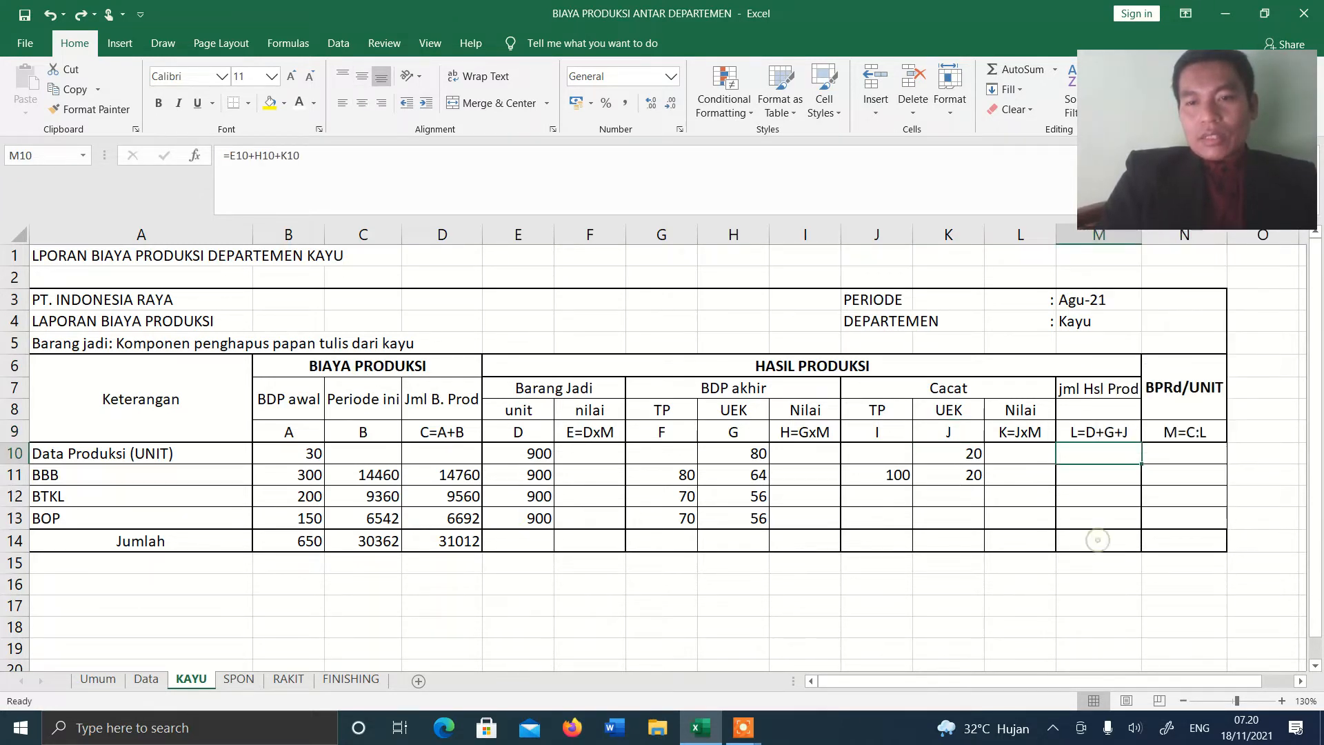
left_click_drag(1099, 453, 1098, 552)
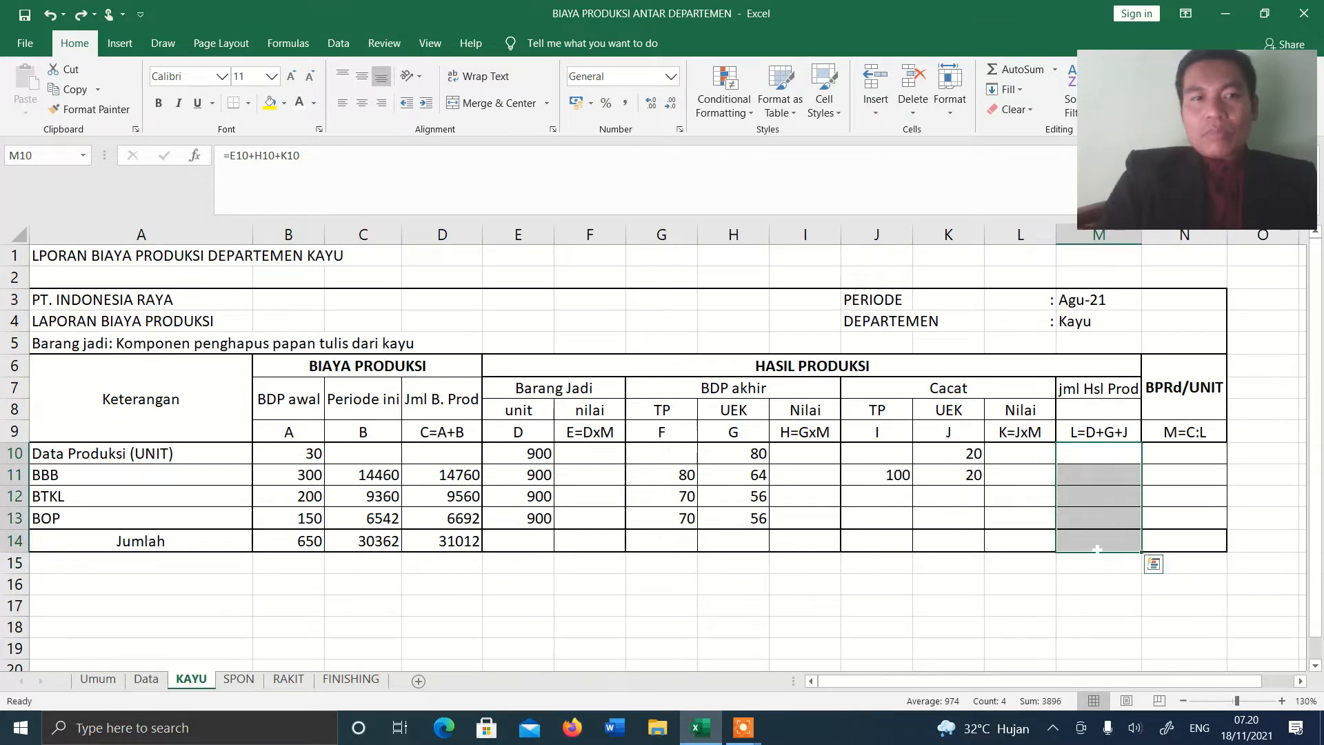
left_click(314, 103)
left_click(304, 131)
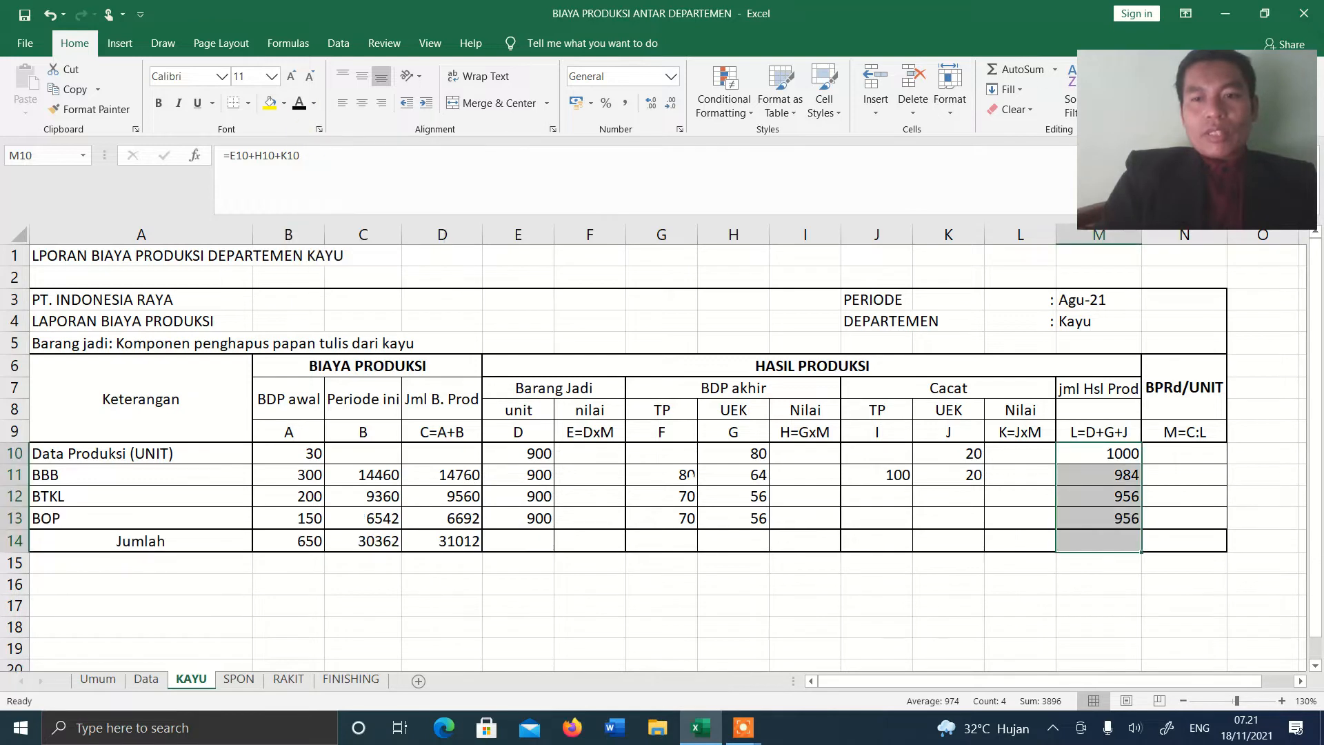
left_click(1062, 628)
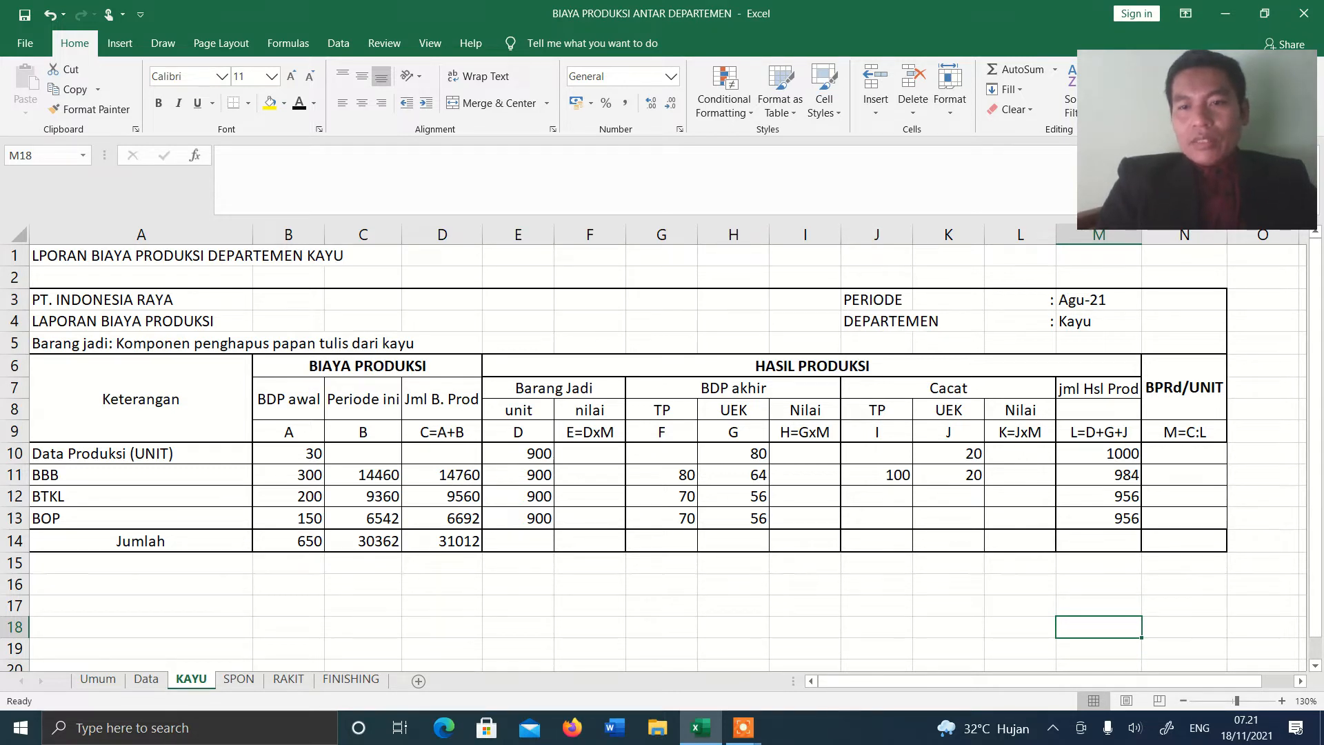
- Set the font colour of the BPRd/UNIT cells N10:N14 to black
left_click_drag(1184, 453, 1185, 541)
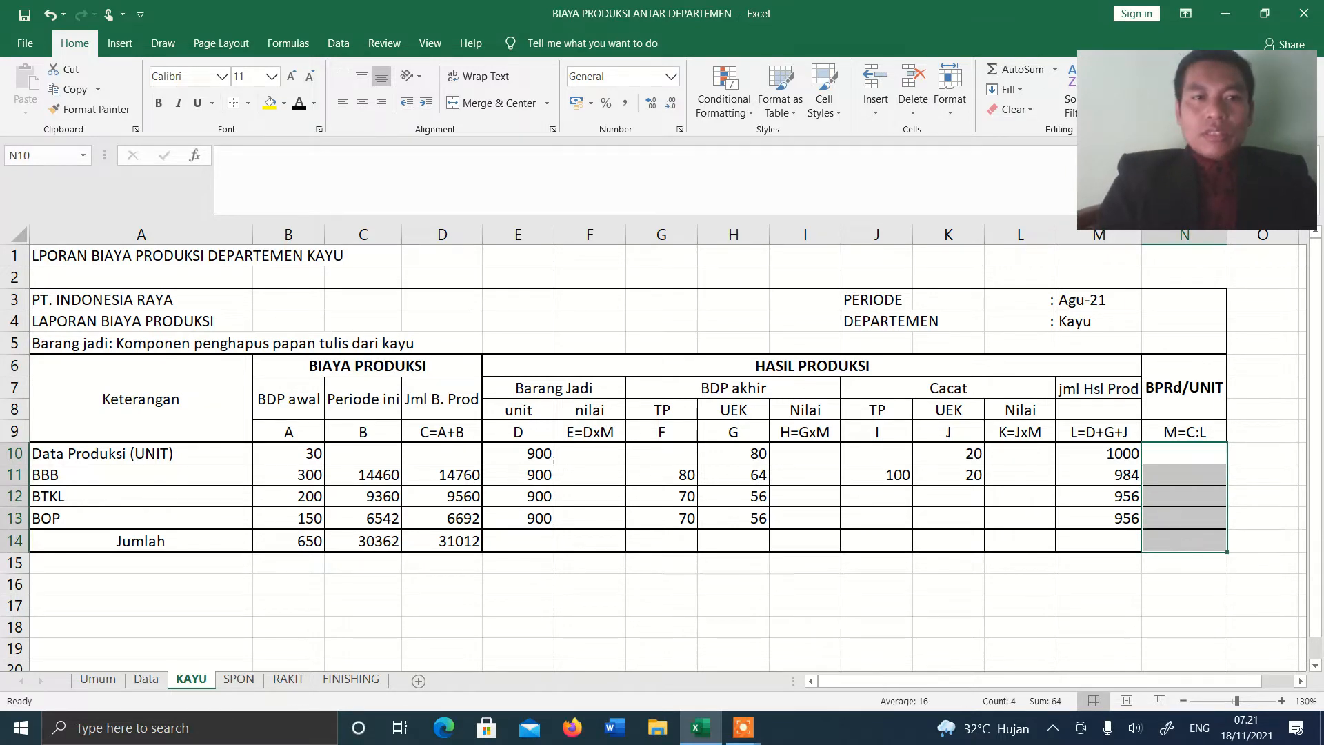
left_click(299, 104)
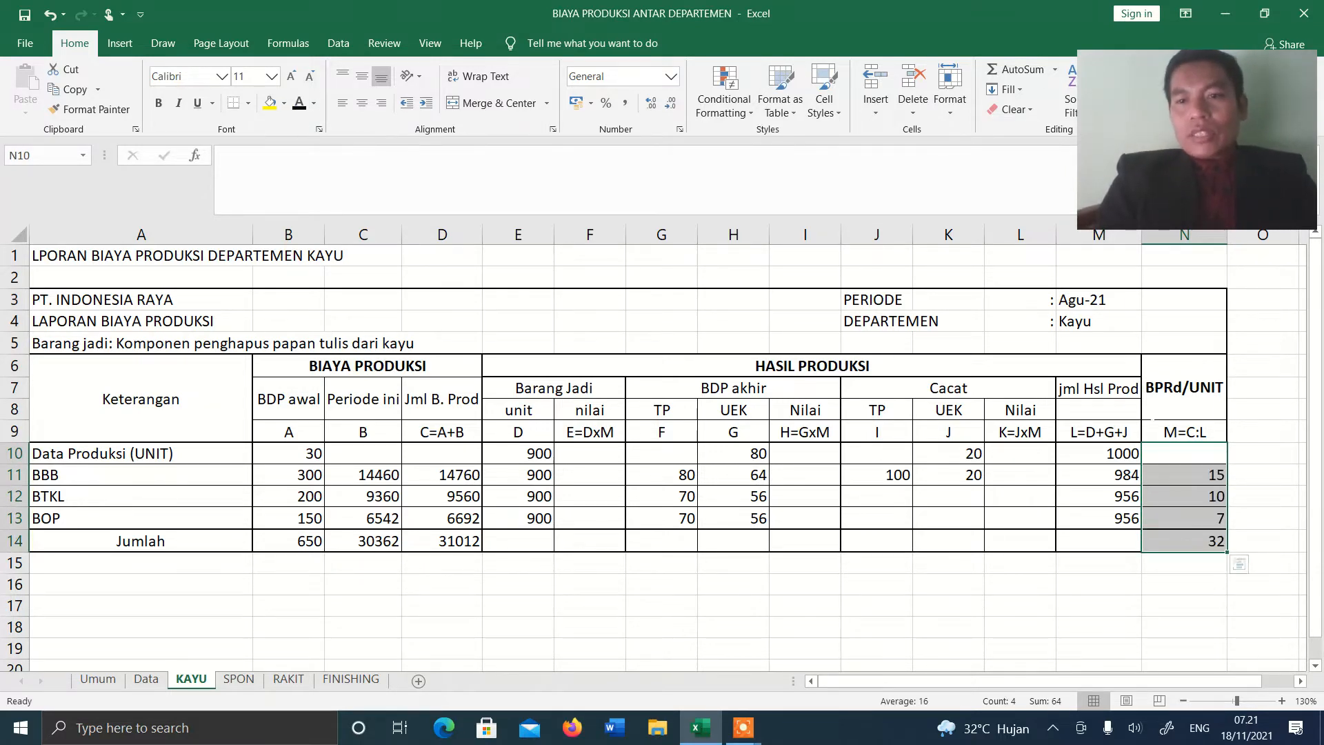
left_click(1244, 495)
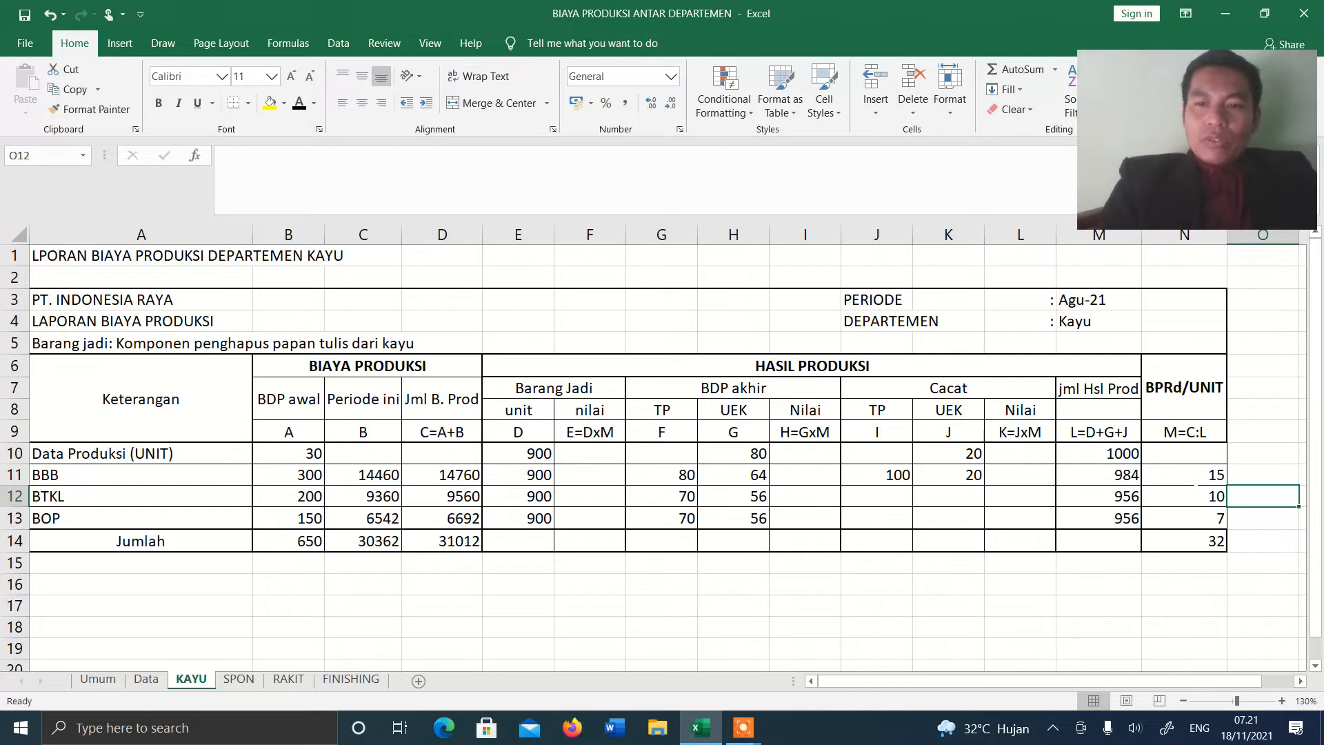
- Examine the BPRd/UNIT formulas for BBB, BTKL and BOP and the Jumlah total that adds them
left_click(1196, 477)
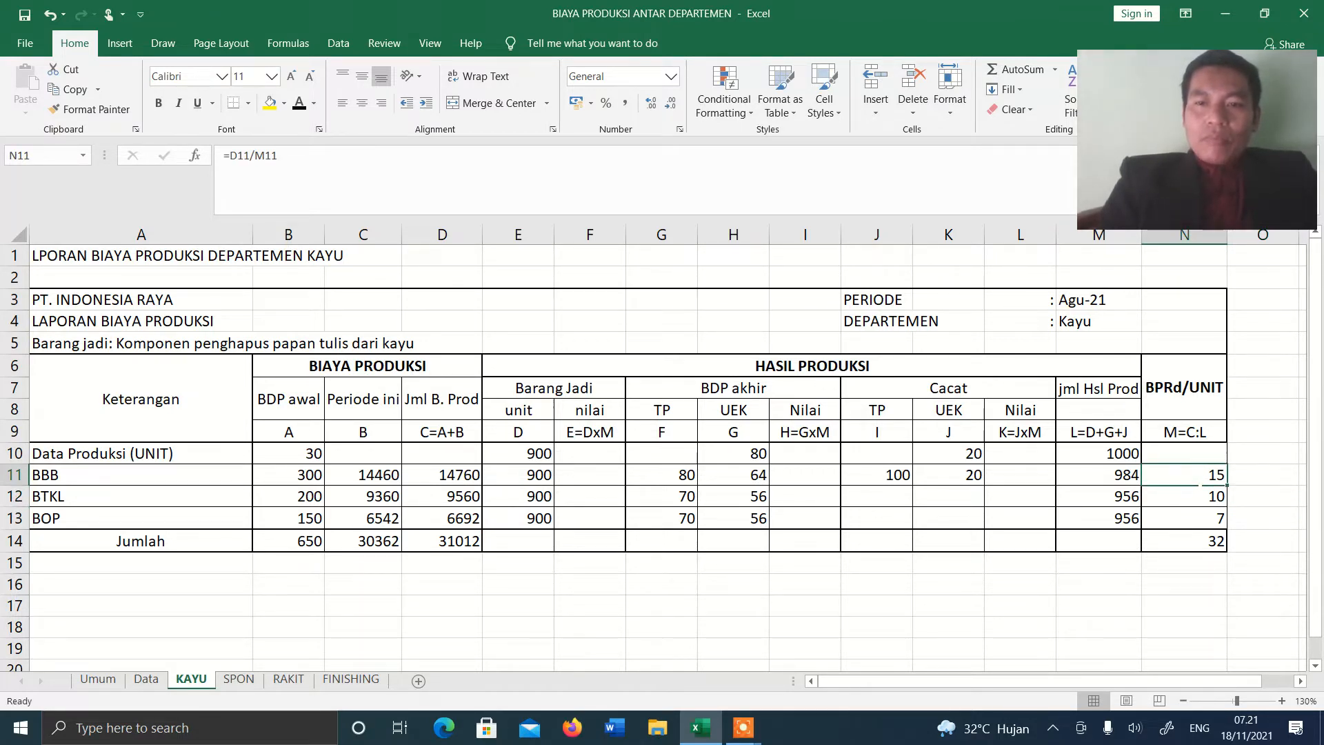
left_click(1198, 504)
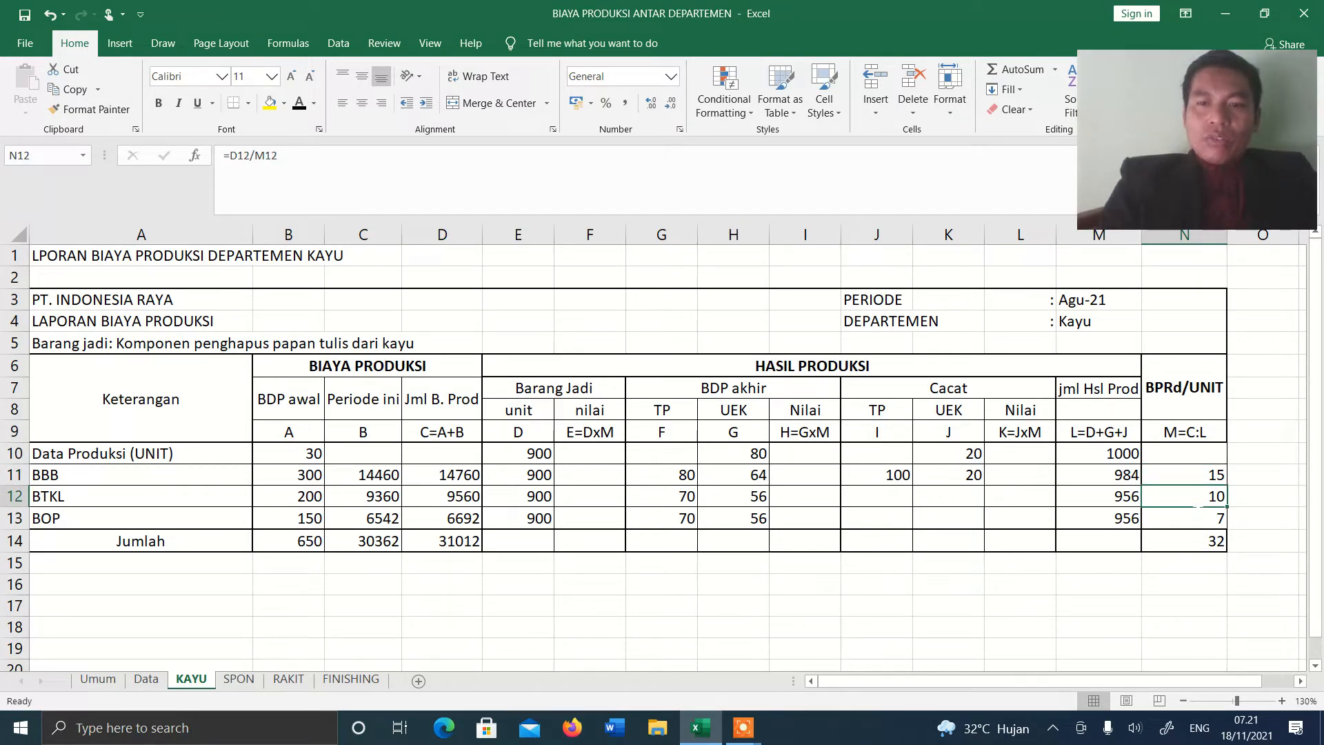
left_click(1191, 514)
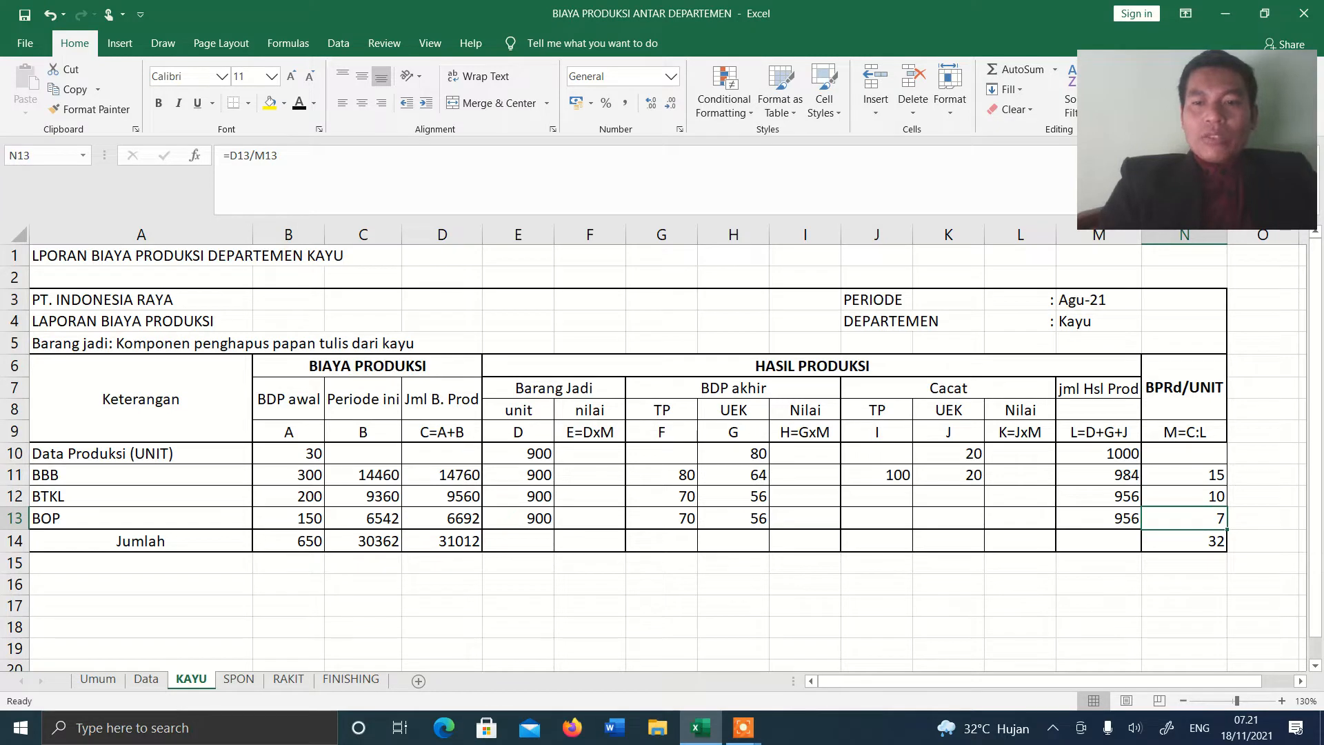
left_click(1206, 545)
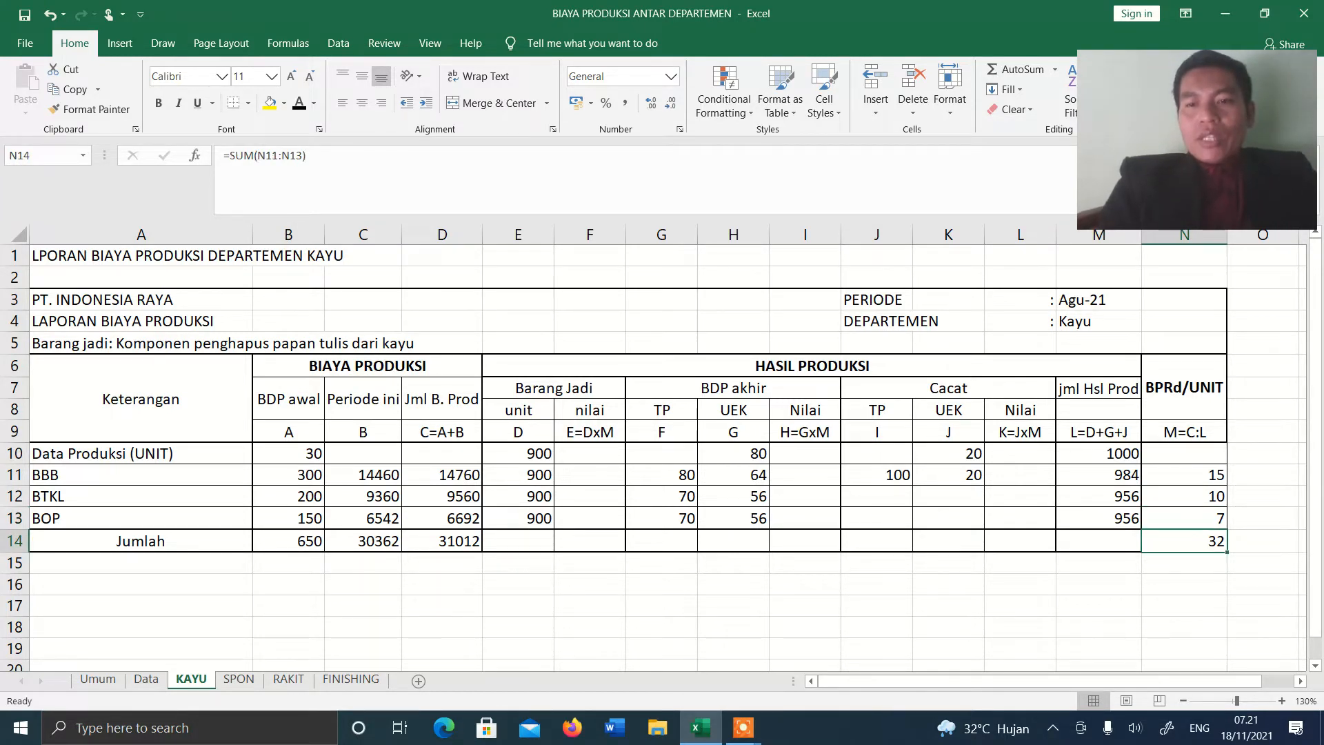
left_click_drag(1196, 474, 1207, 518)
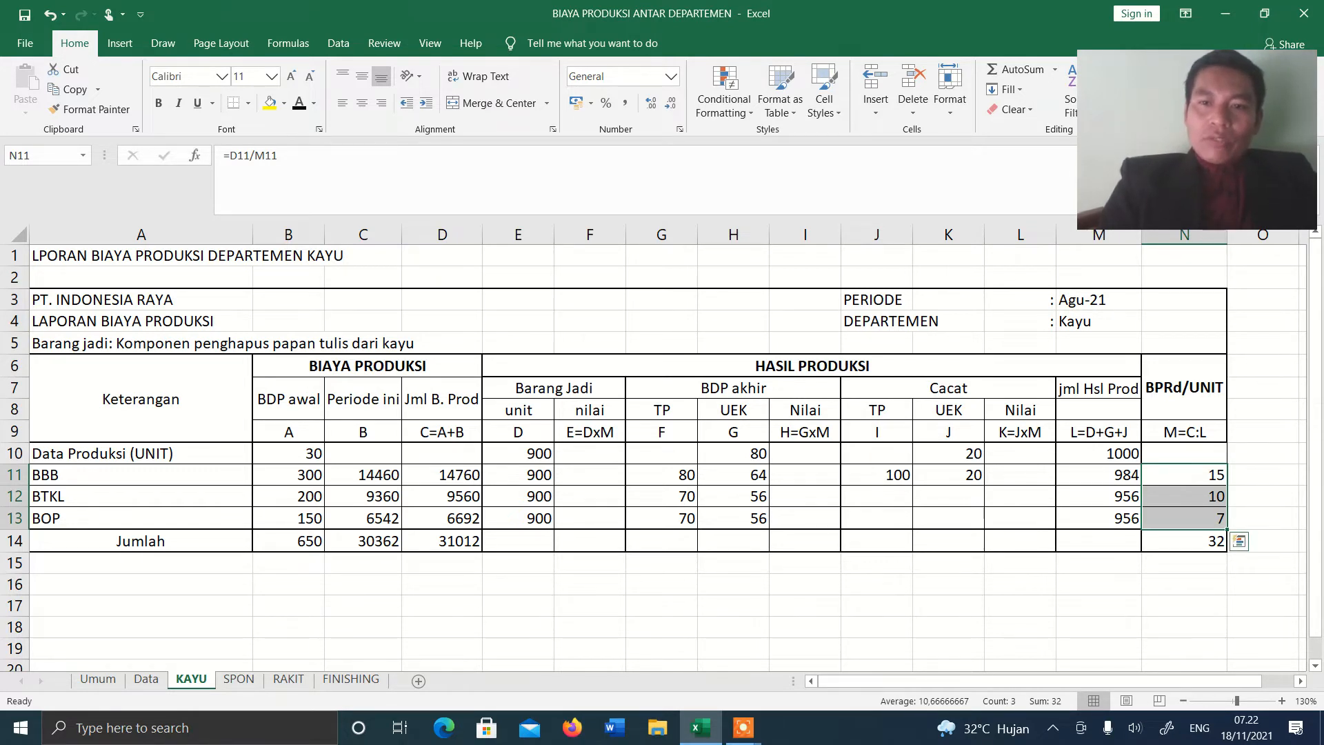
left_click(1199, 540)
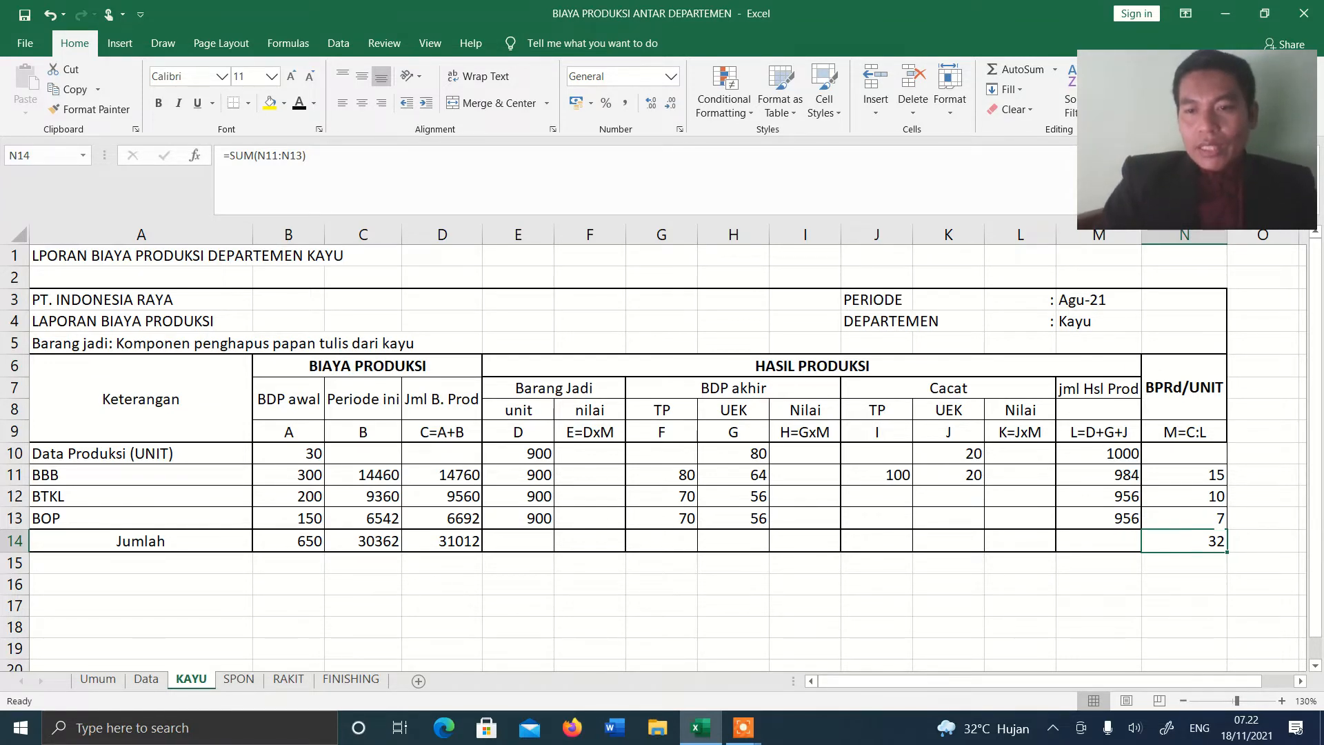
- Set the font colour of the Barang Jadi nilai cells F11:F14 to black and check the Jumlah formula
left_click_drag(592, 474, 607, 548)
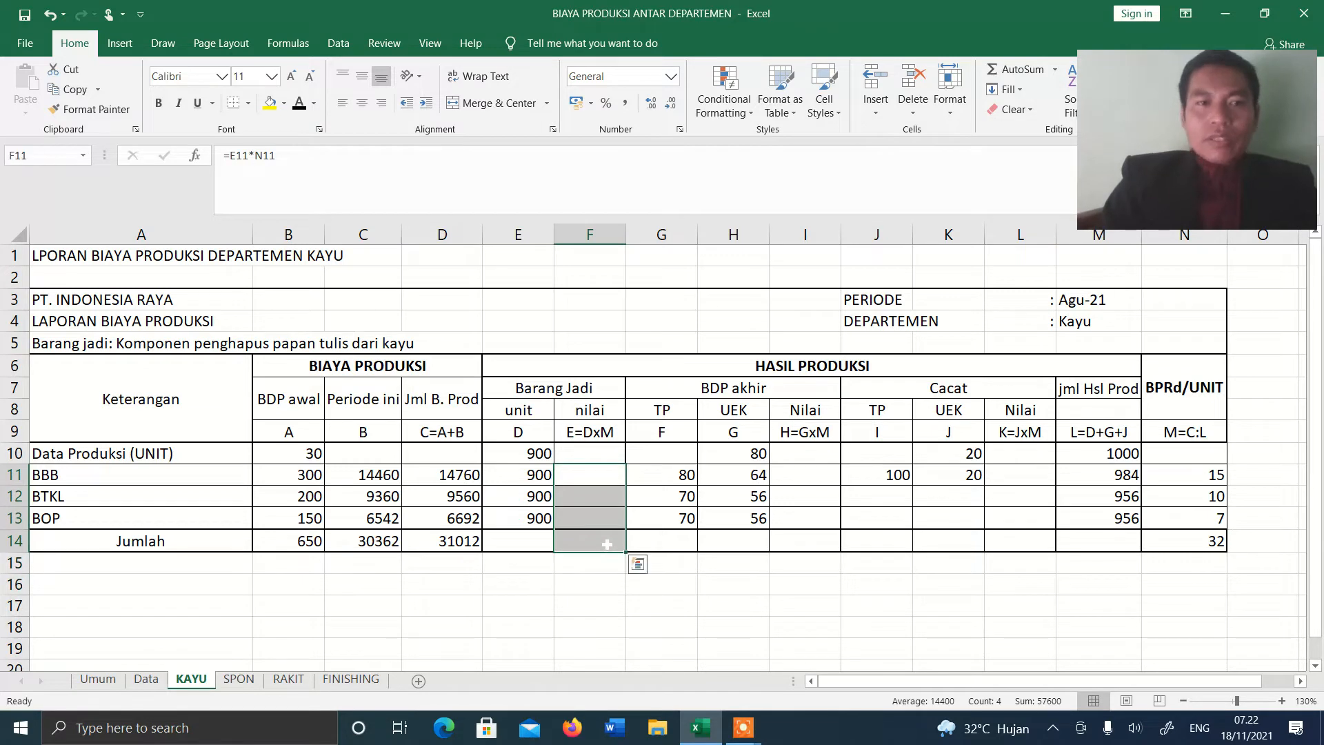
left_click(298, 103)
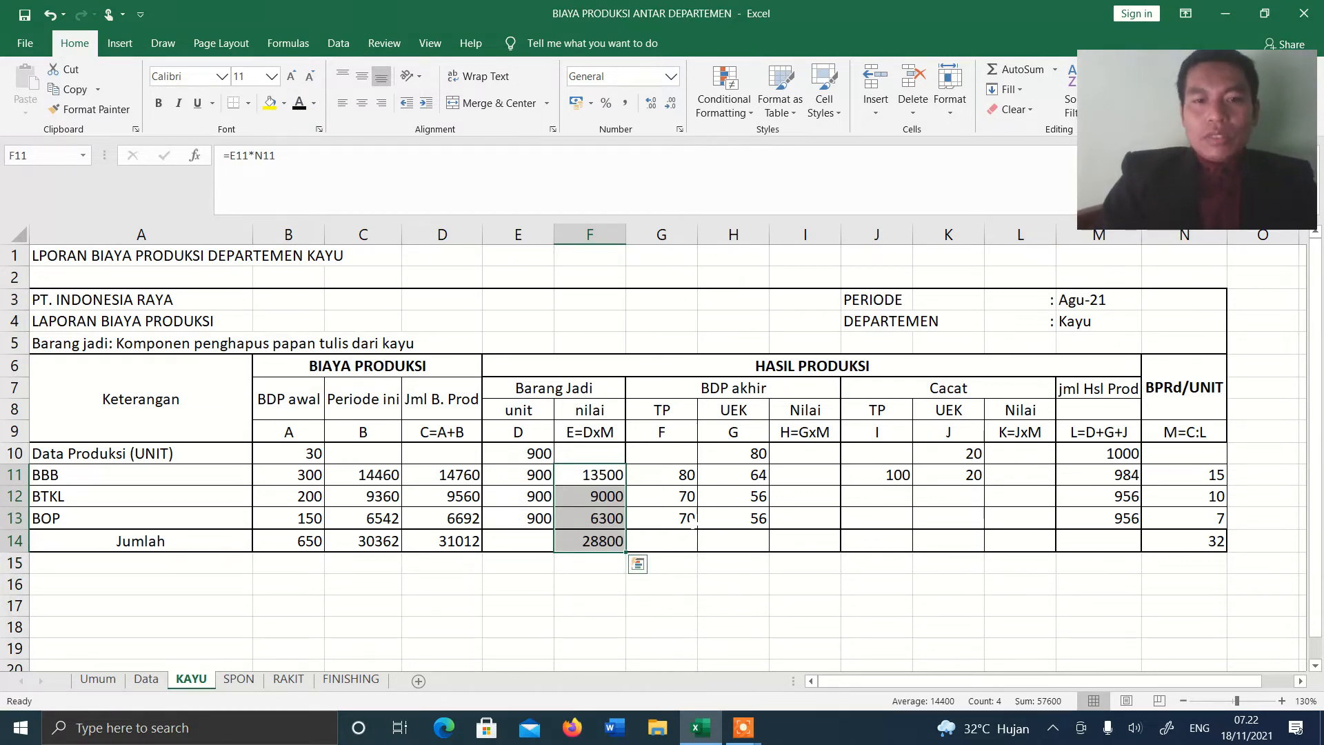
left_click(610, 544)
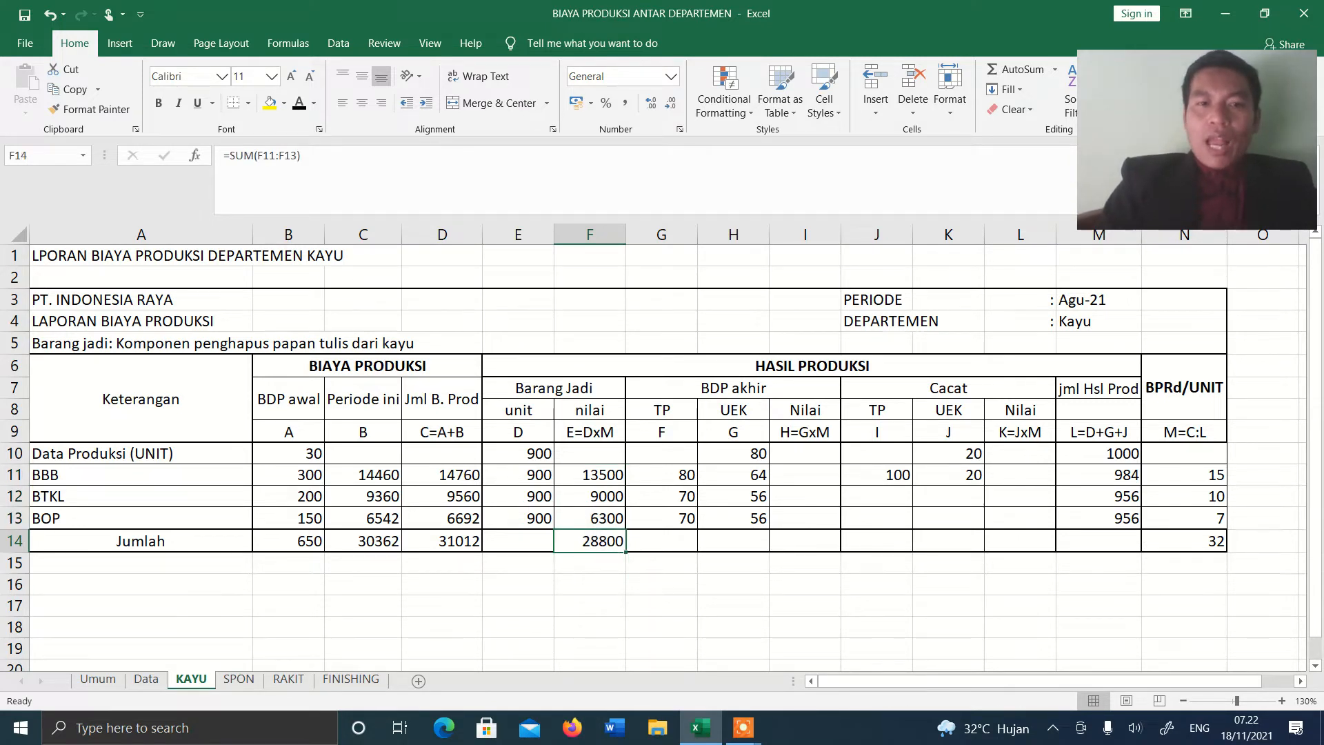
- Set the font colour of the Nilai cells under BDP akhir (I11:I14) and Cacat (L11:L14) to black
left_click_drag(793, 475, 790, 540)
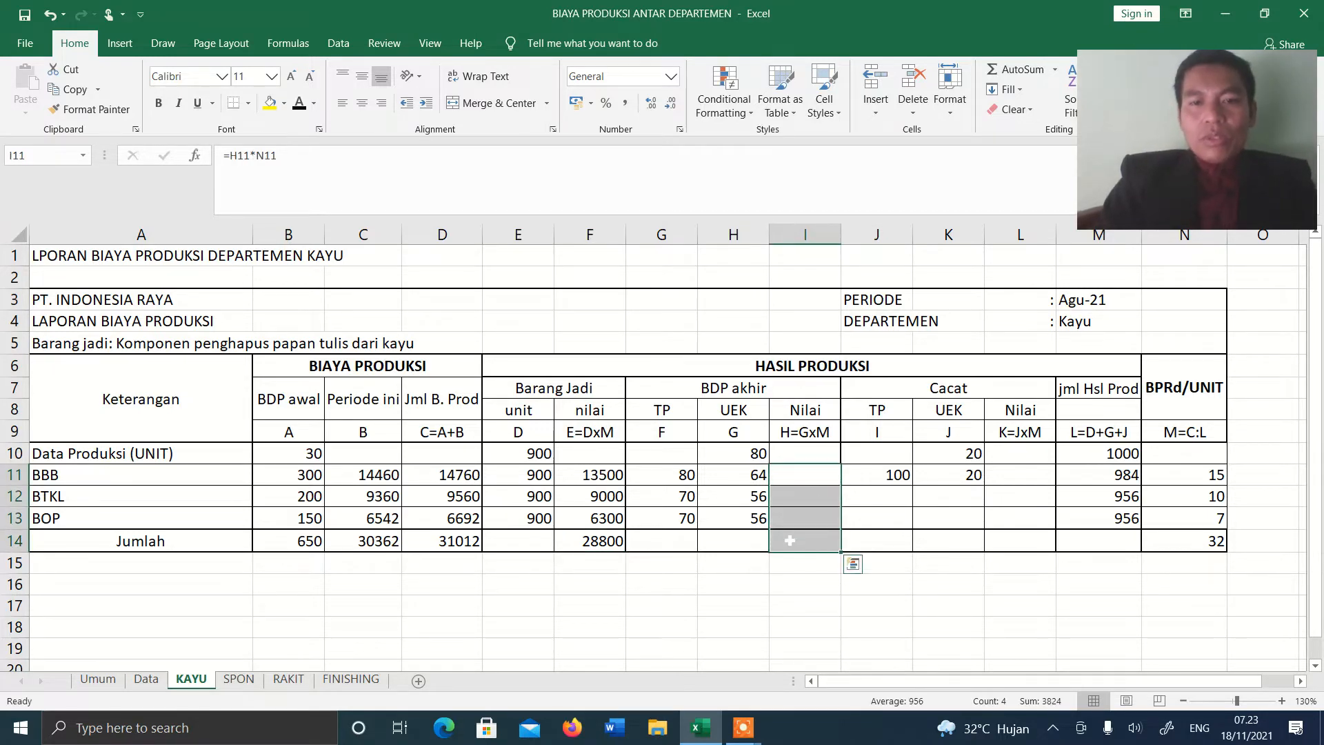
left_click(299, 104)
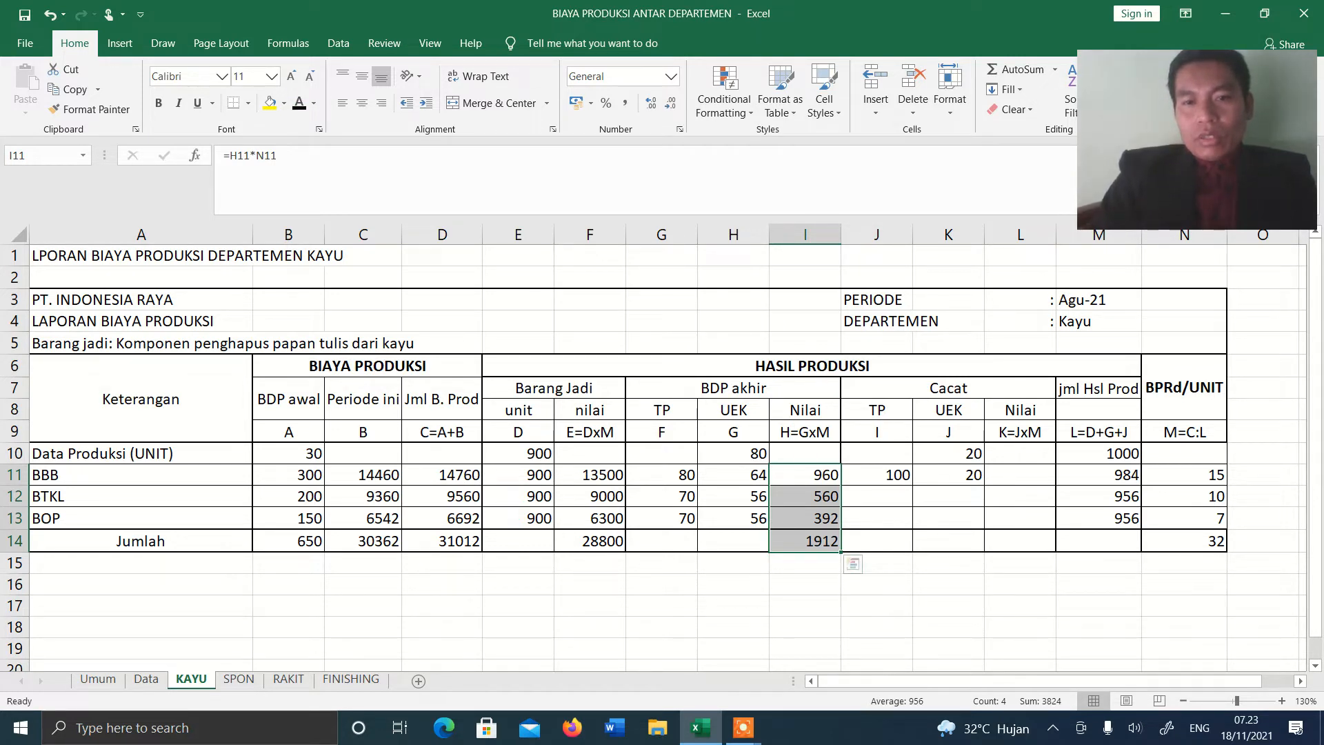
left_click_drag(1020, 475, 1021, 541)
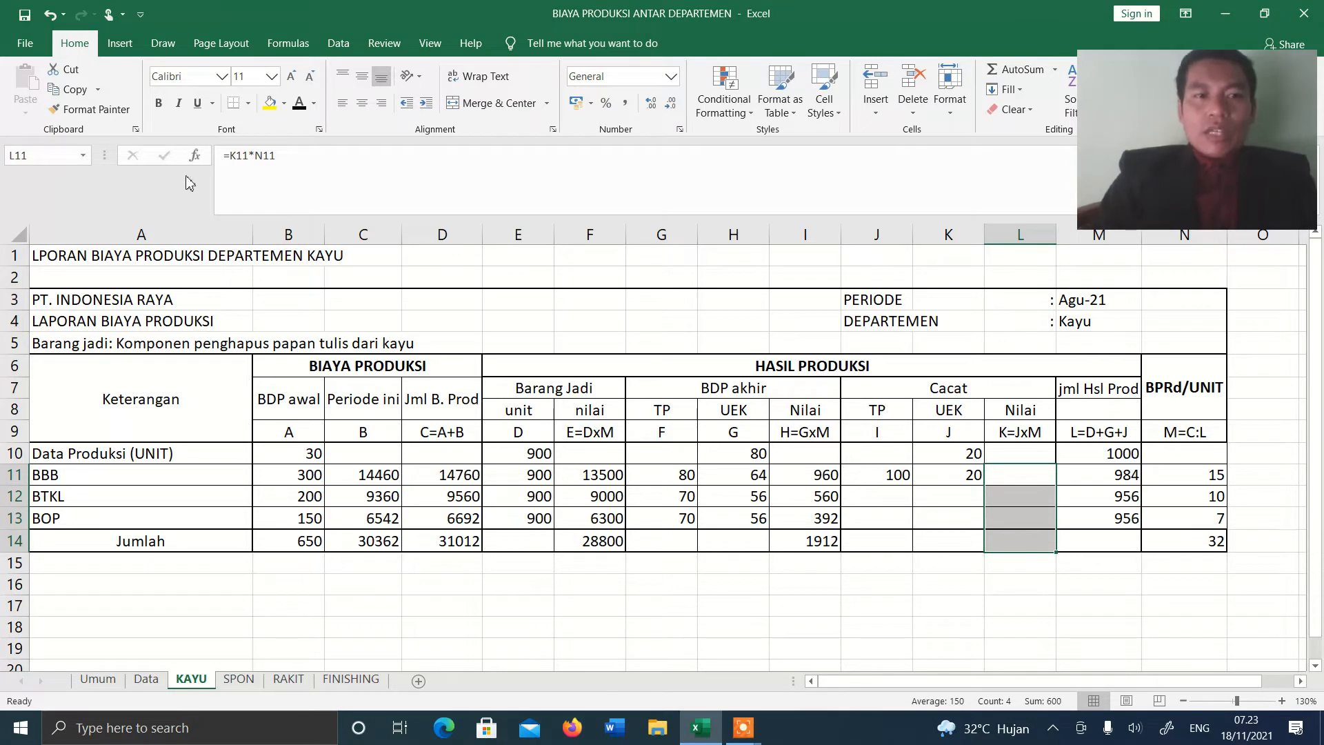
left_click(298, 103)
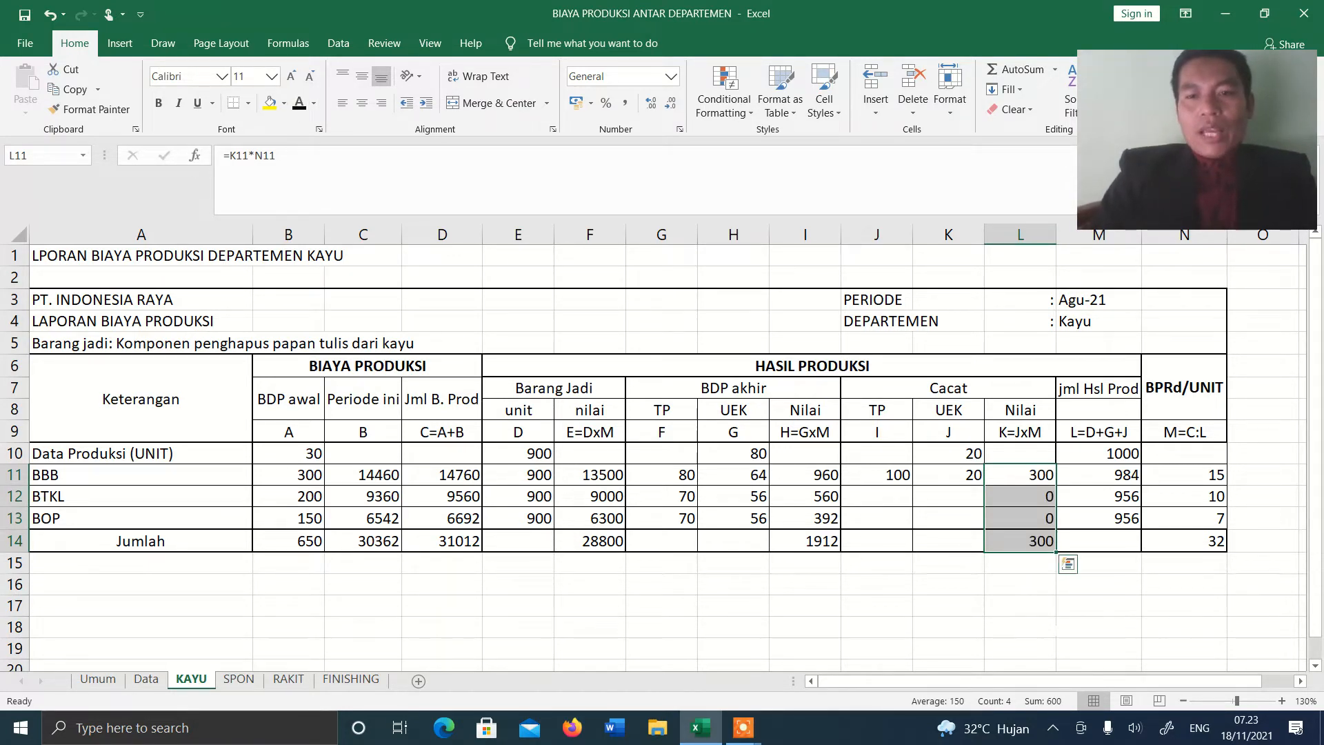
left_click(1051, 628)
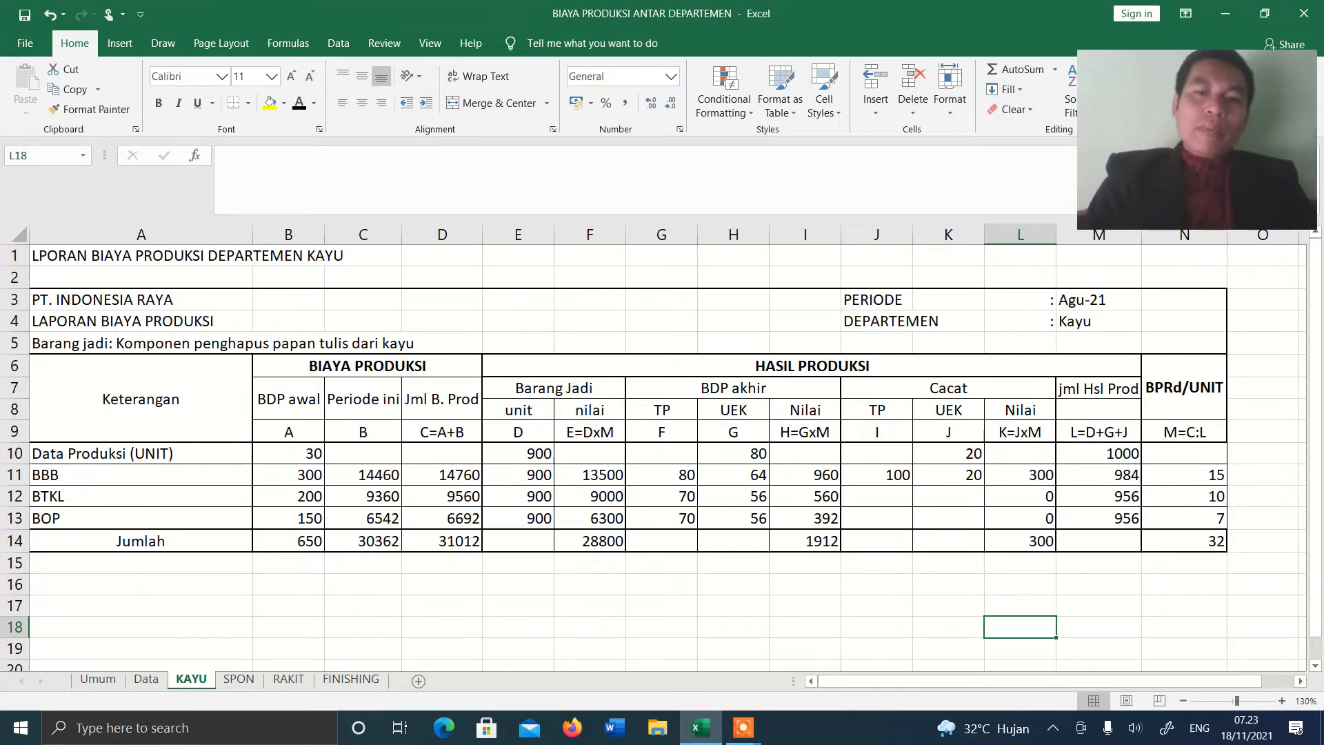
left_click(880, 600)
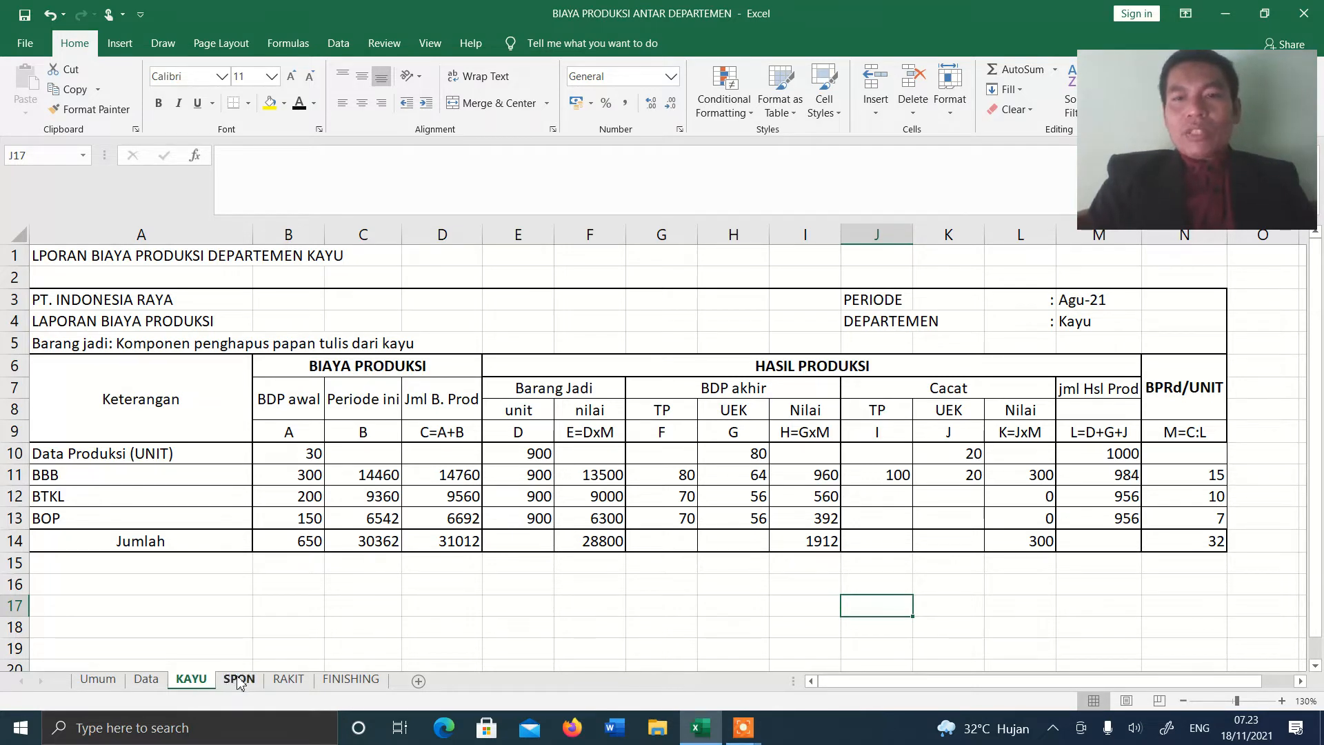
left_click(270, 629)
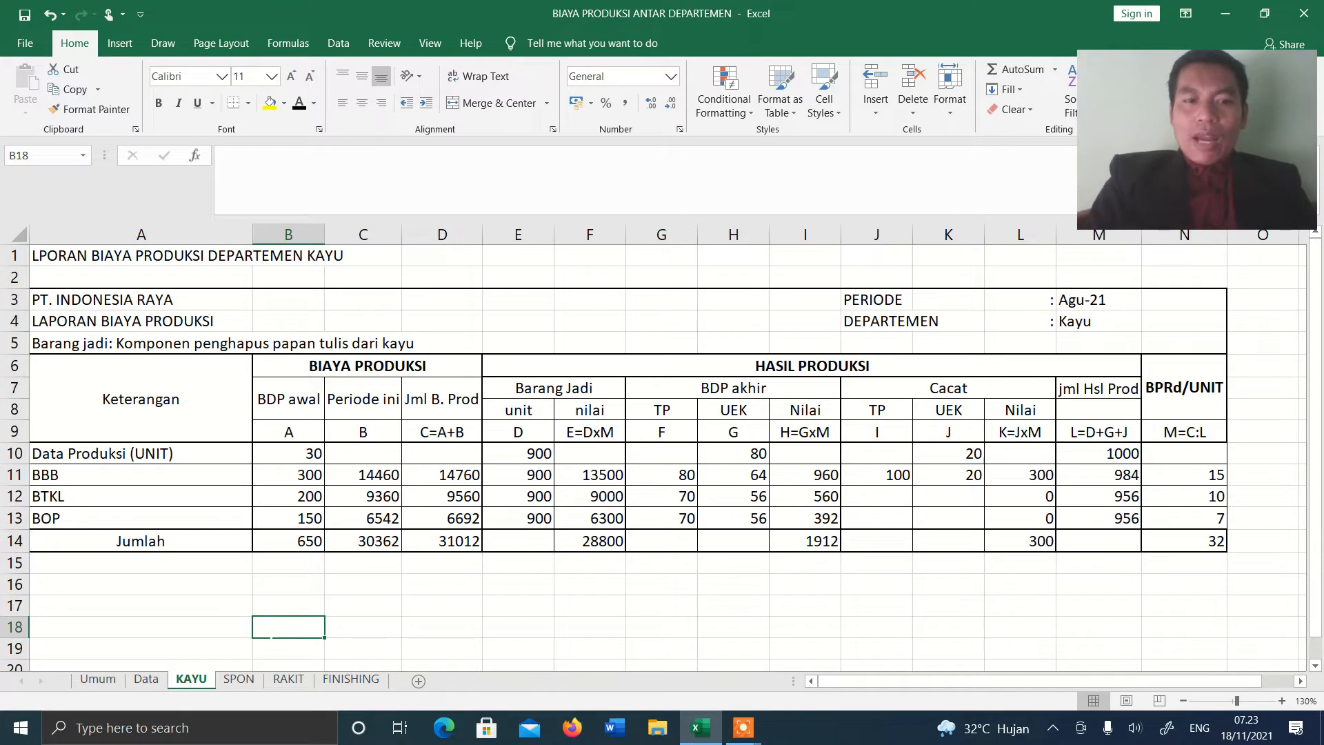
- On the SPON sheet, change the last word of the Barang jadi description in A5 to SPON
left_click(239, 679)
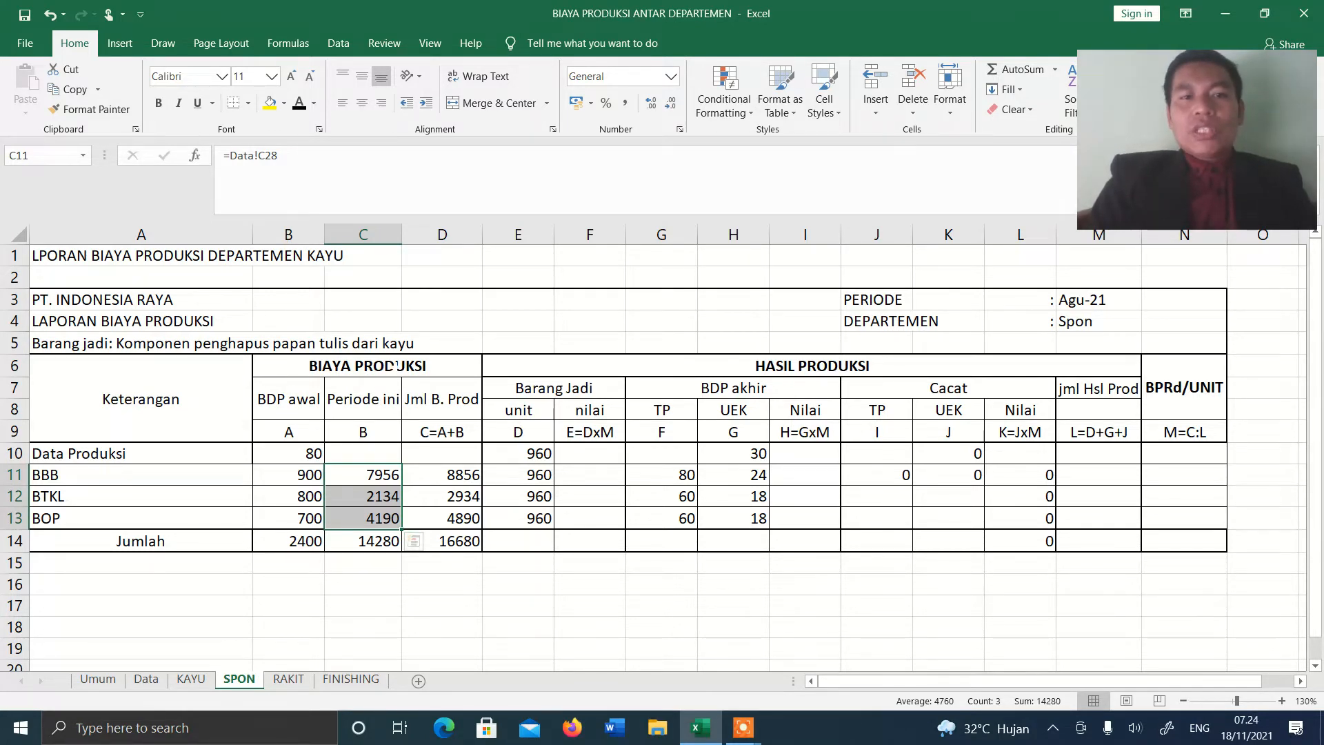
left_click(153, 347)
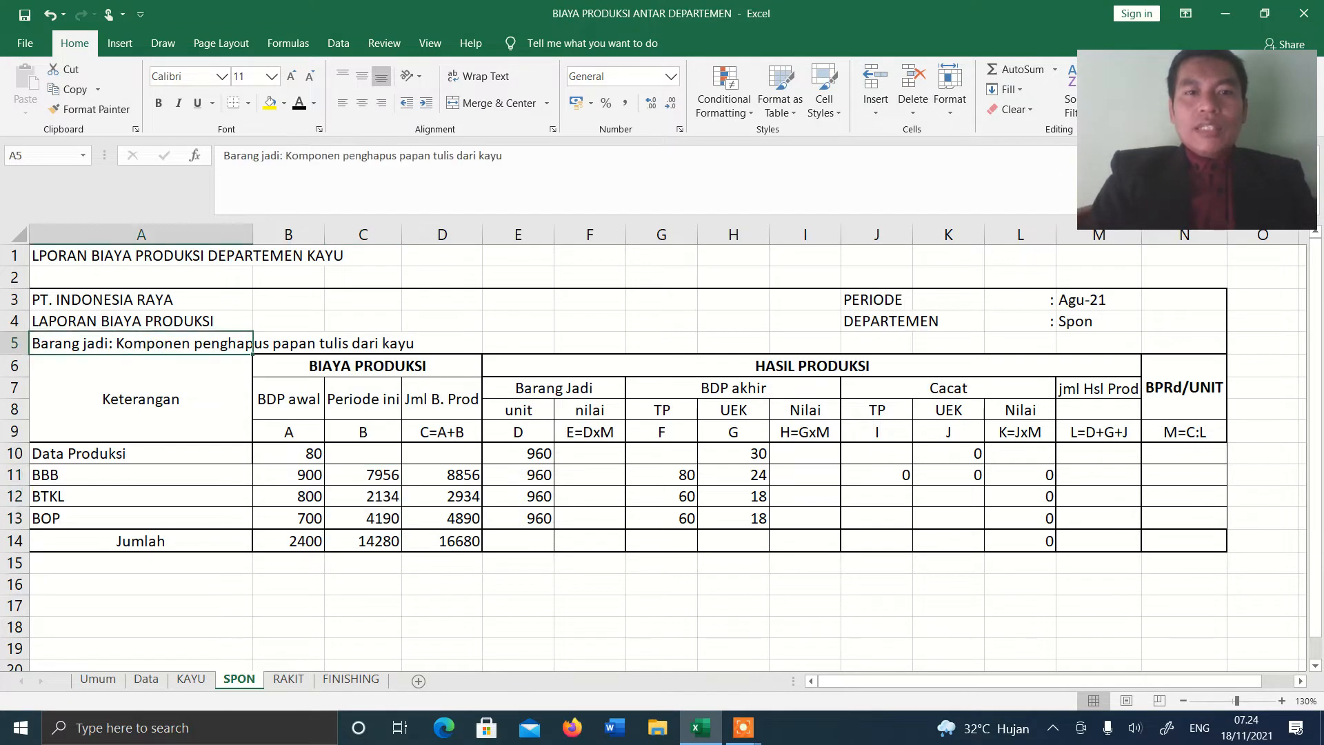
double_click(491, 155)
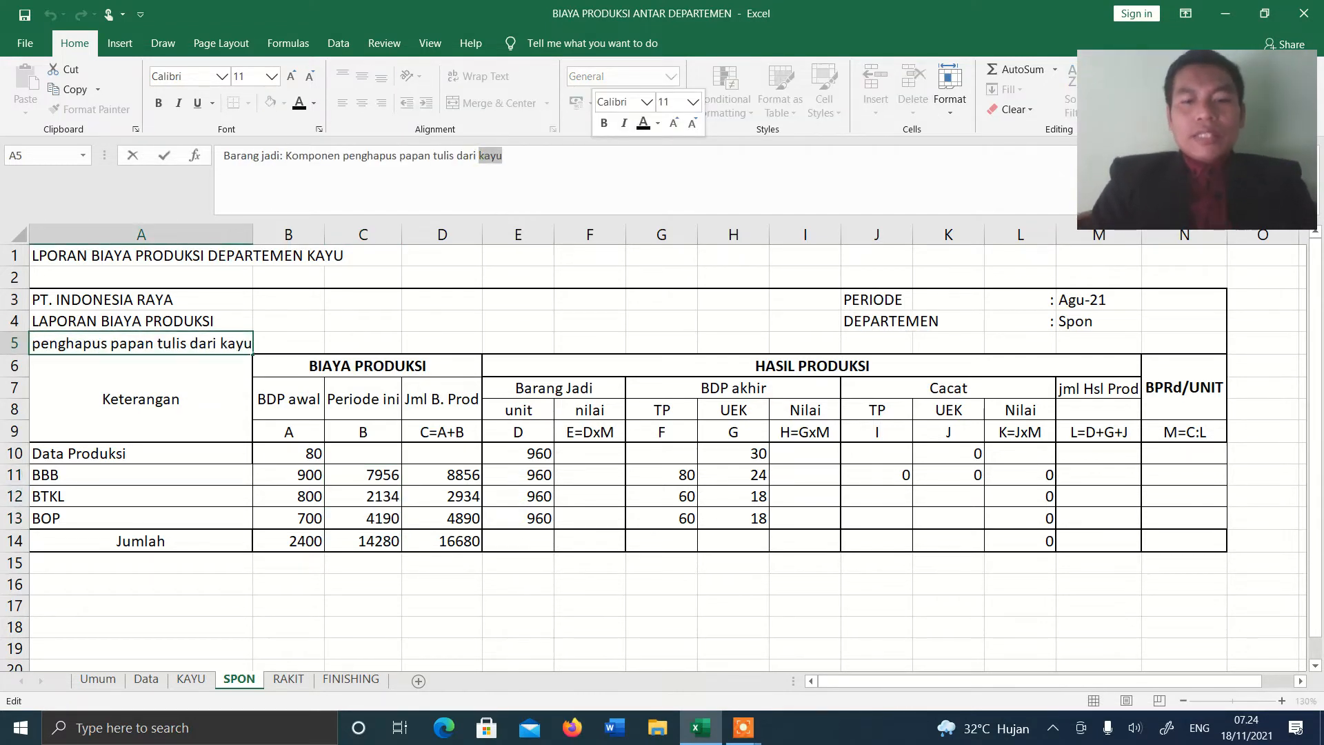
type("SPON")
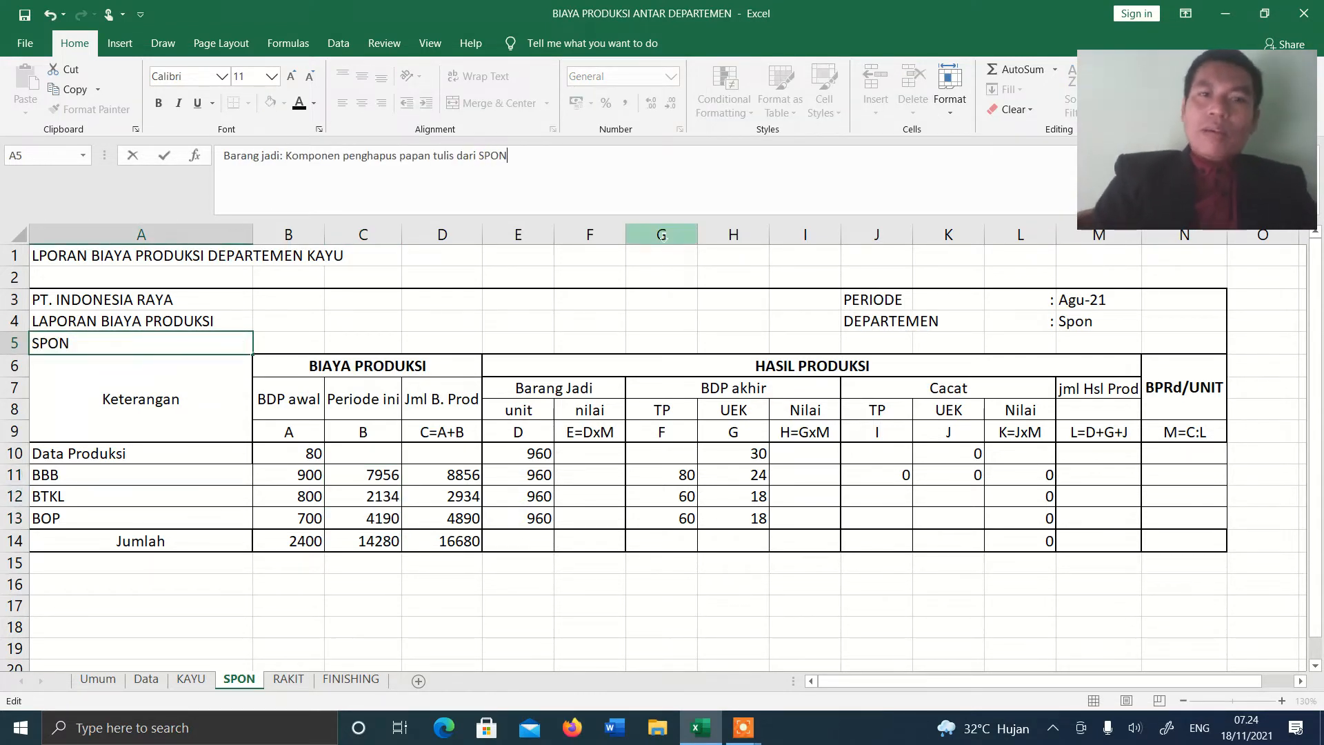
left_click(663, 414)
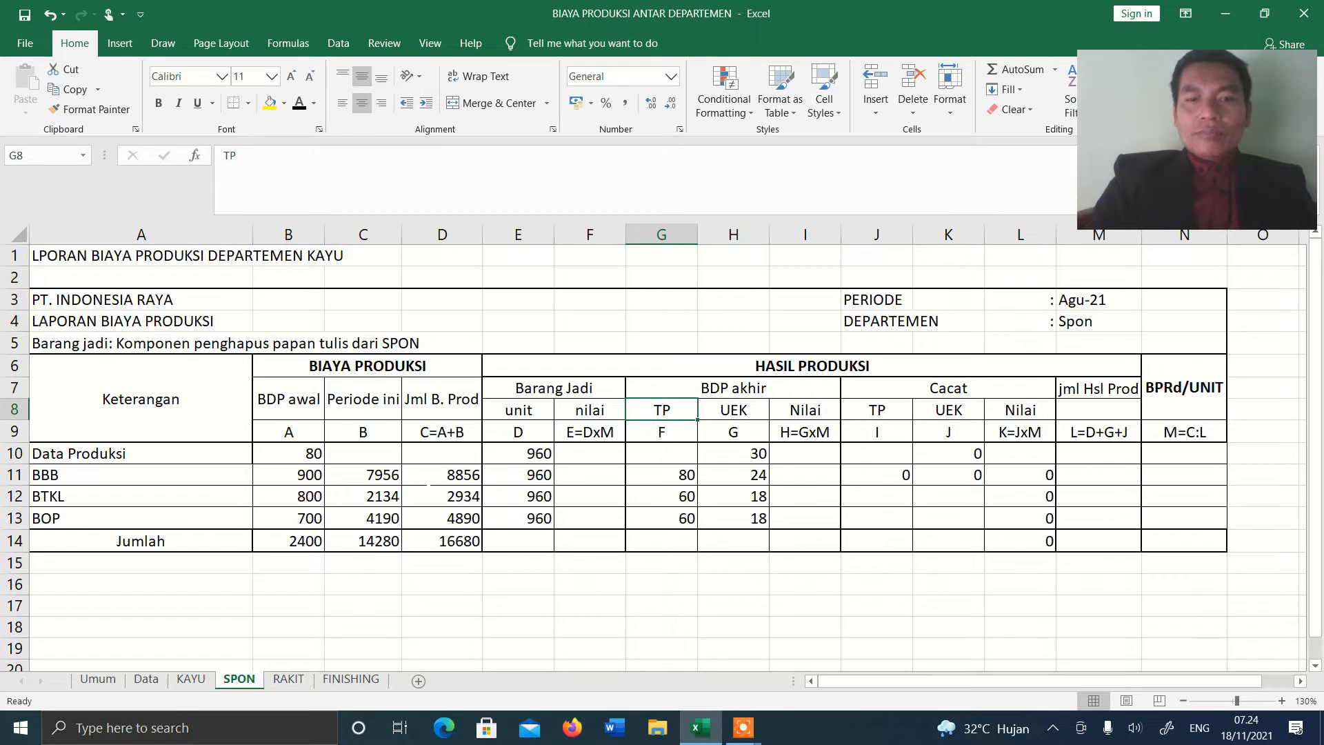
- Examine the Data Produksi row and the BDP awal, Periode ini and Jml B. Prod cost cells in the Spon report
left_click(306, 453)
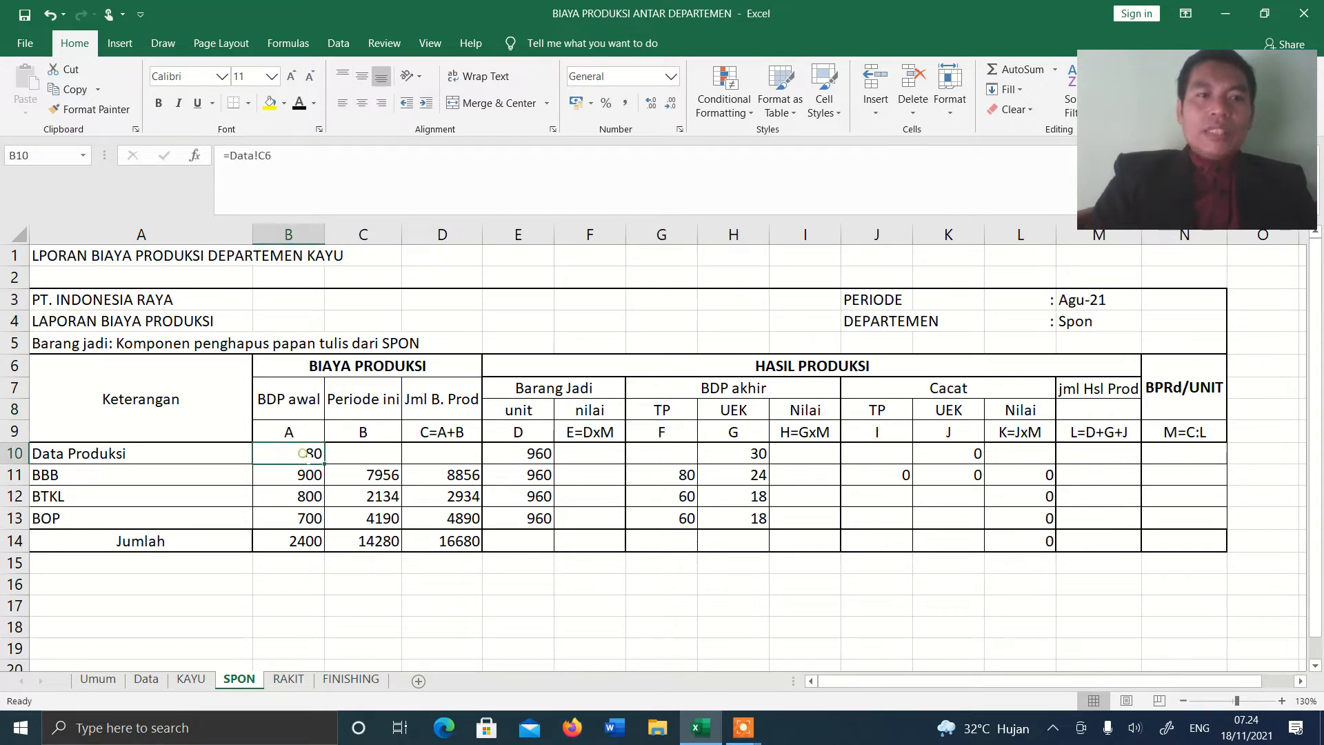
left_click(15, 453)
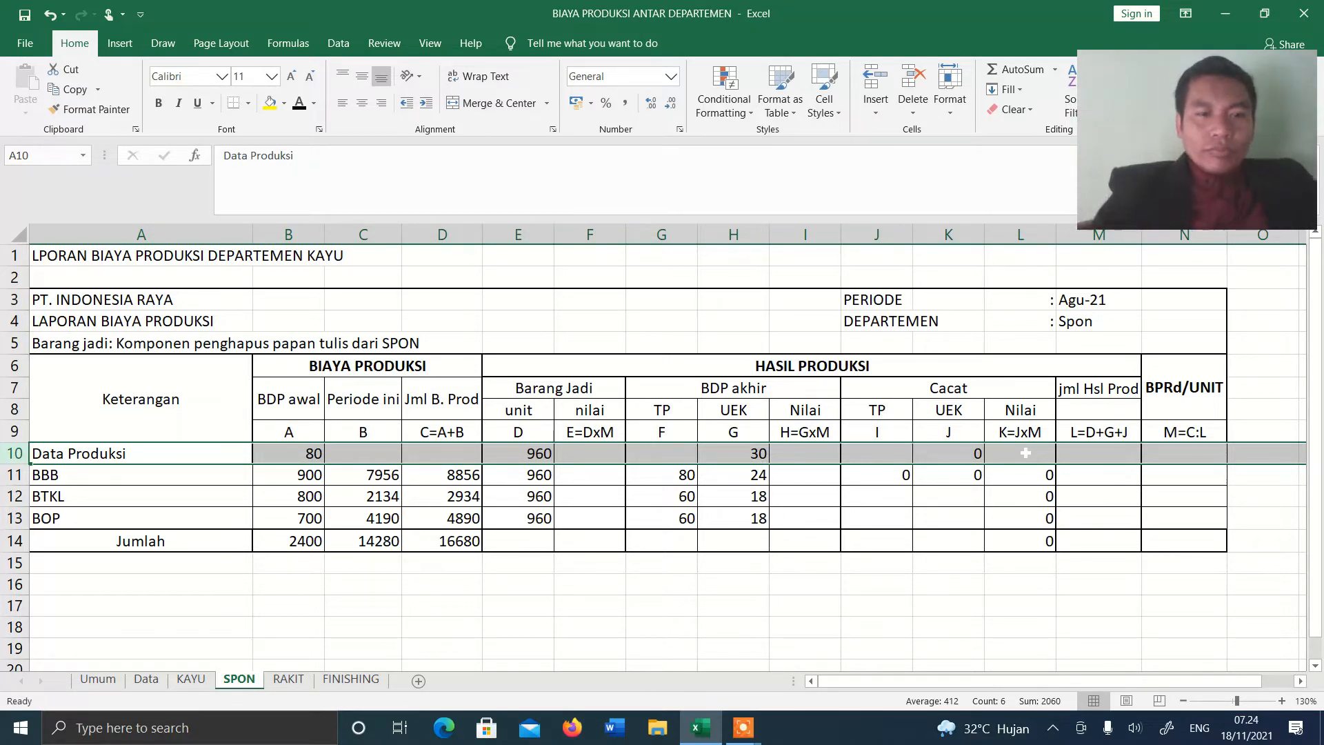
left_click(583, 474)
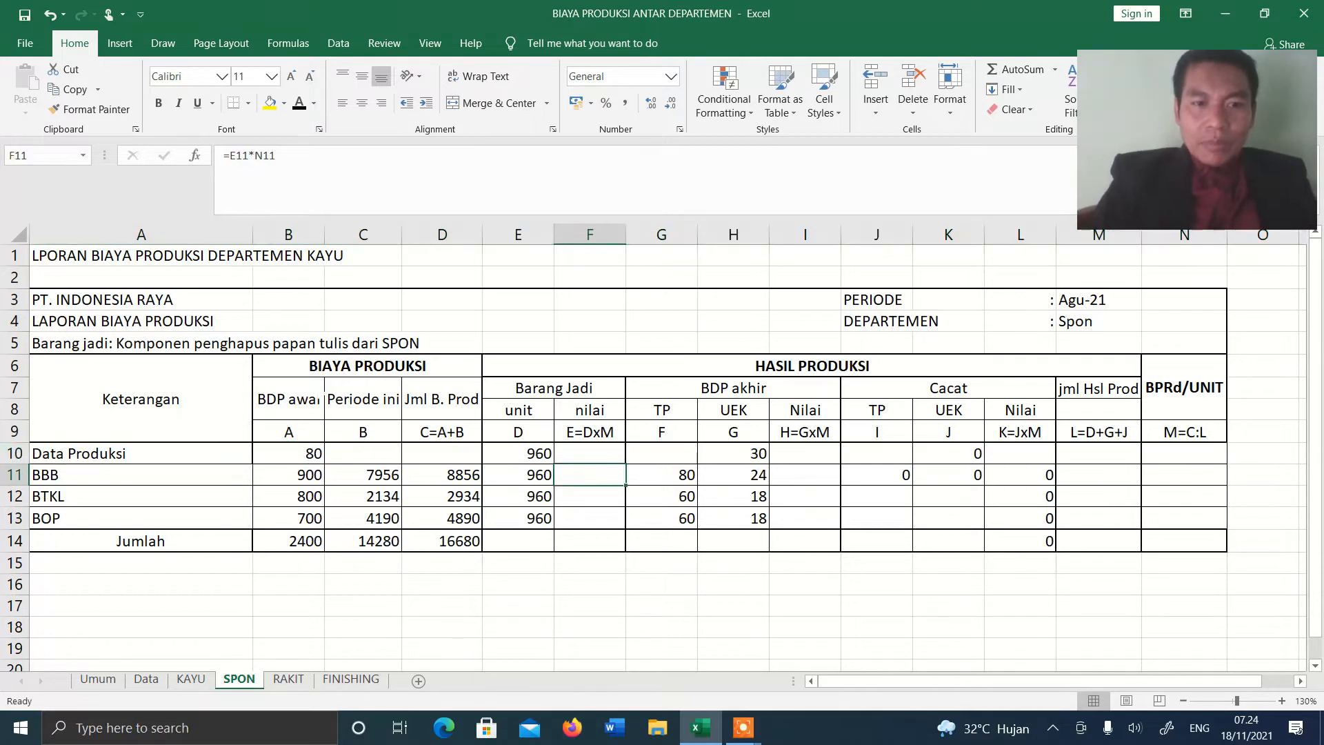
left_click_drag(304, 474, 309, 521)
left_click(295, 476)
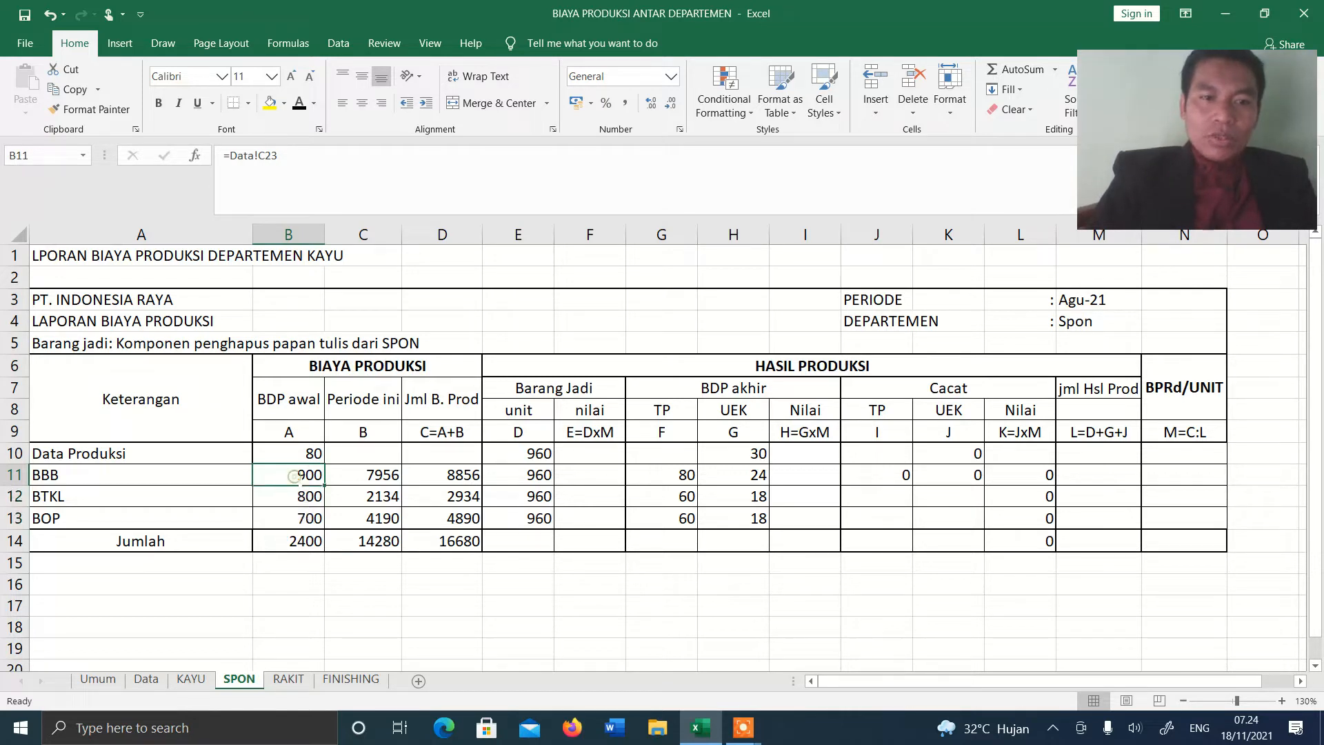
left_click(293, 500)
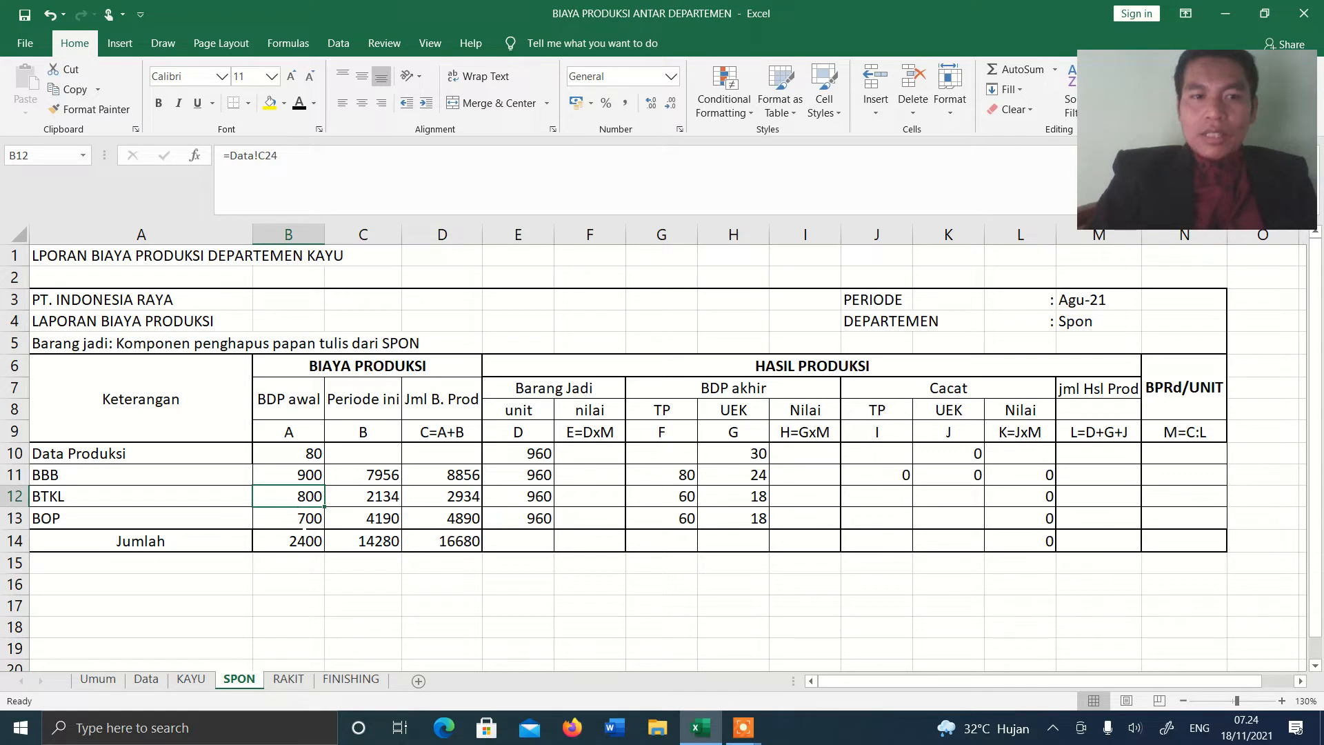
left_click(304, 523)
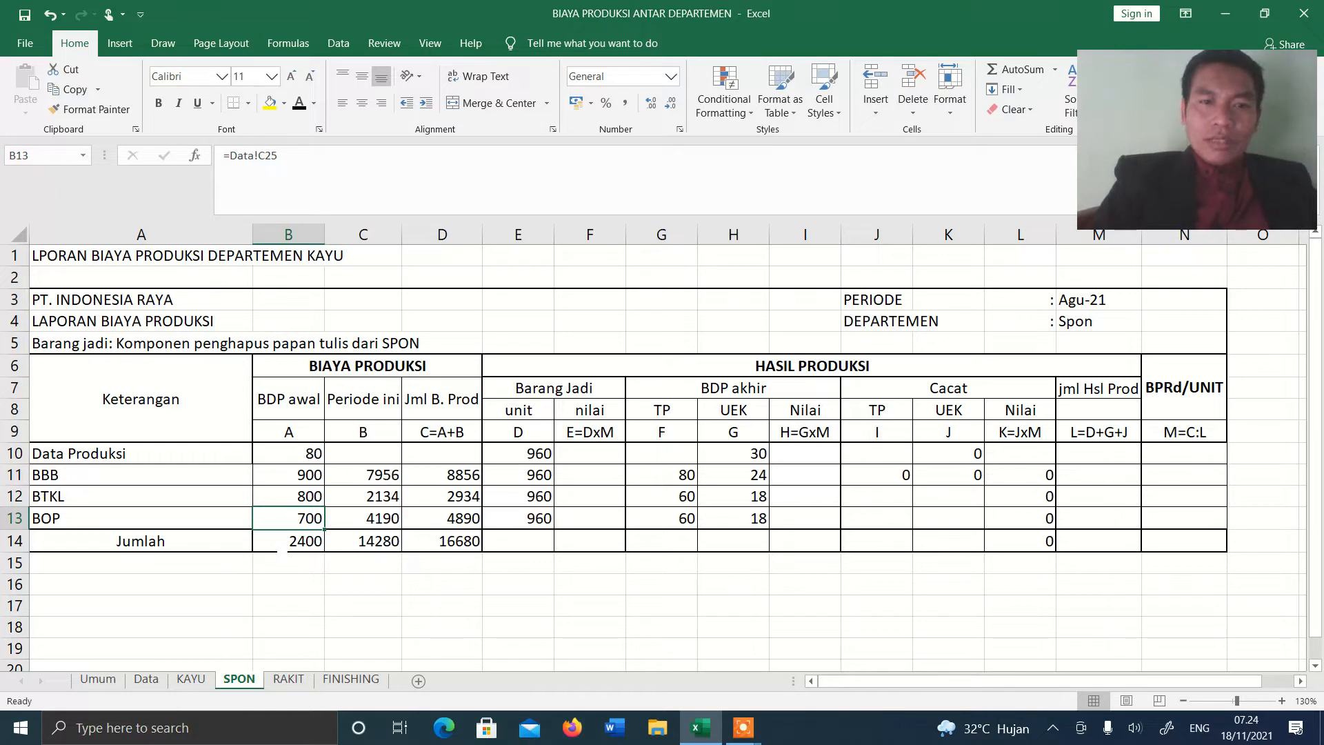
left_click(364, 483)
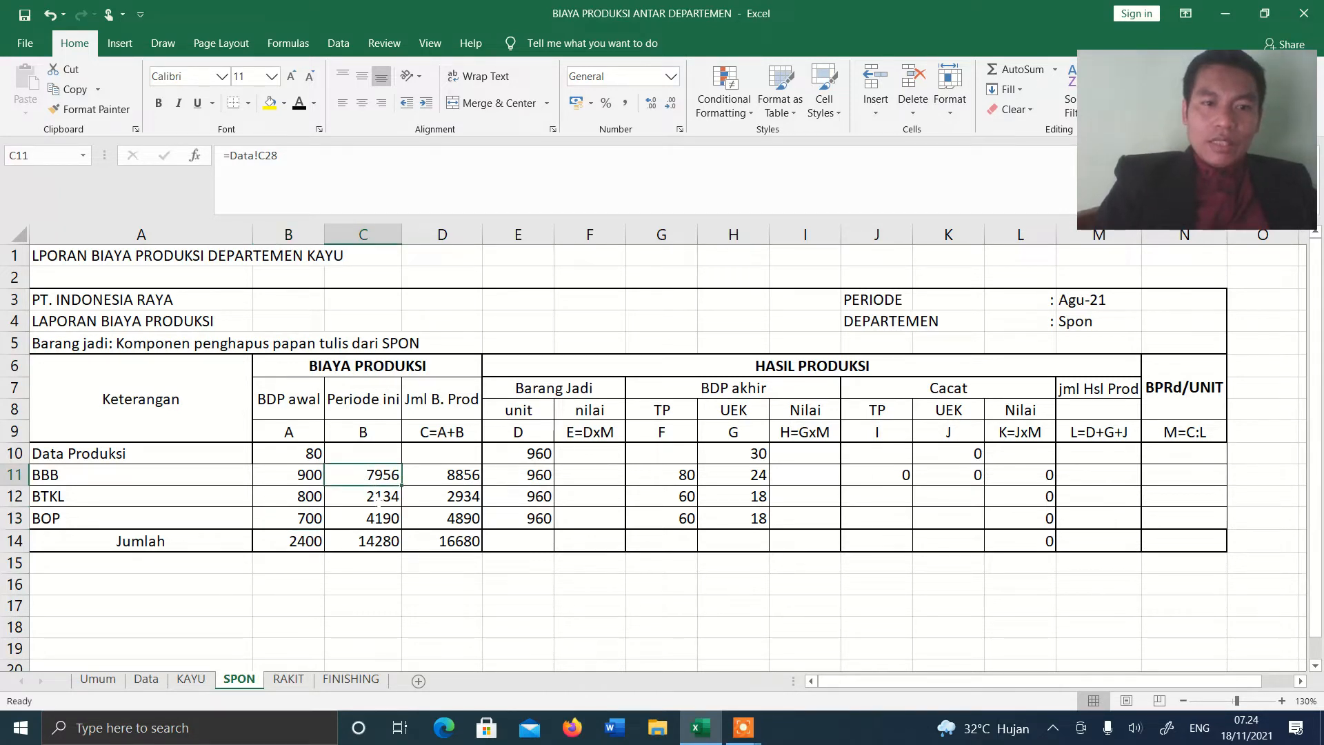
left_click(378, 501)
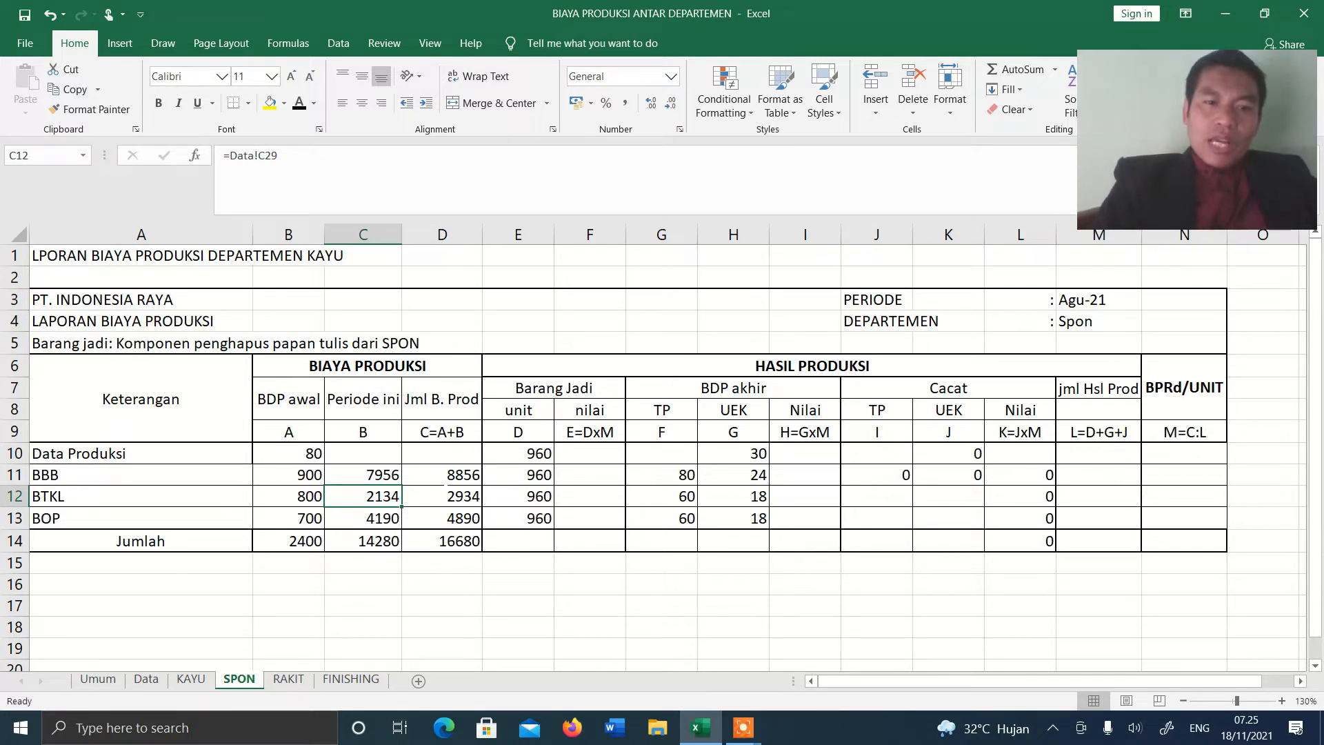
left_click_drag(453, 474, 456, 499)
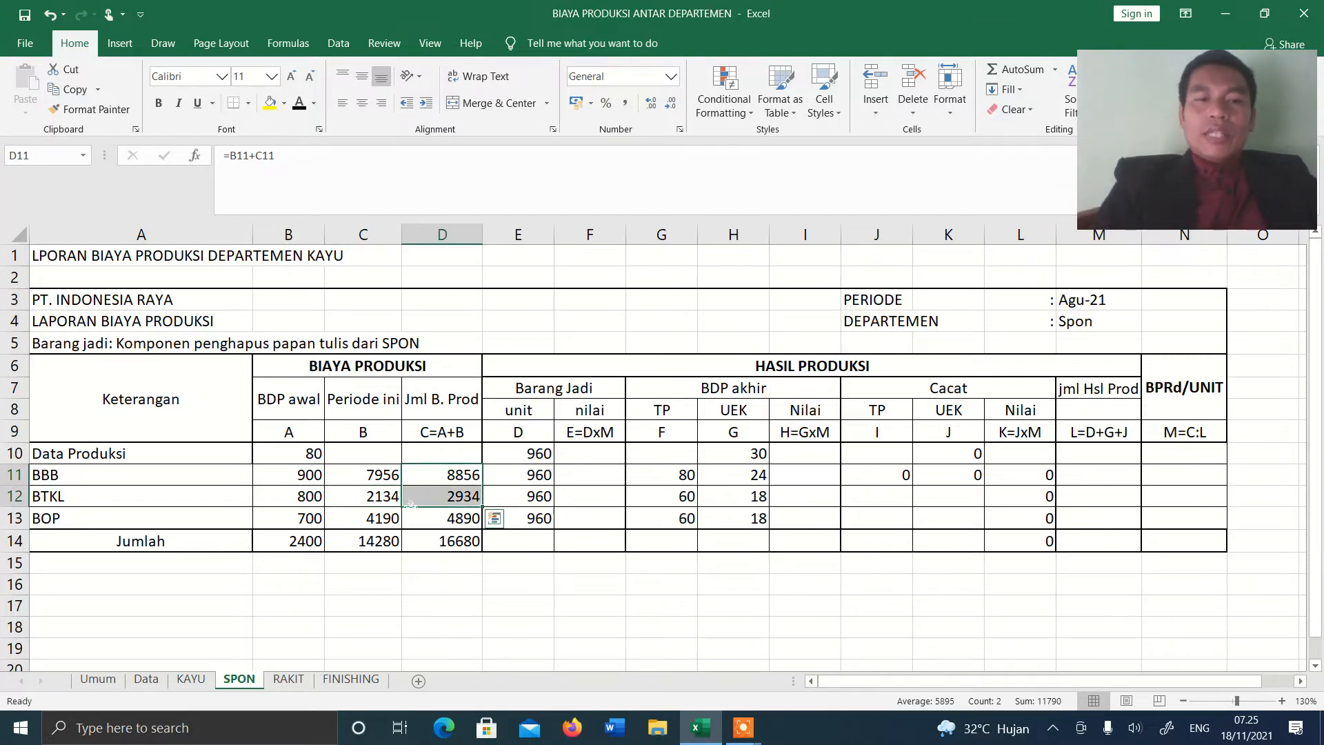
left_click(444, 587)
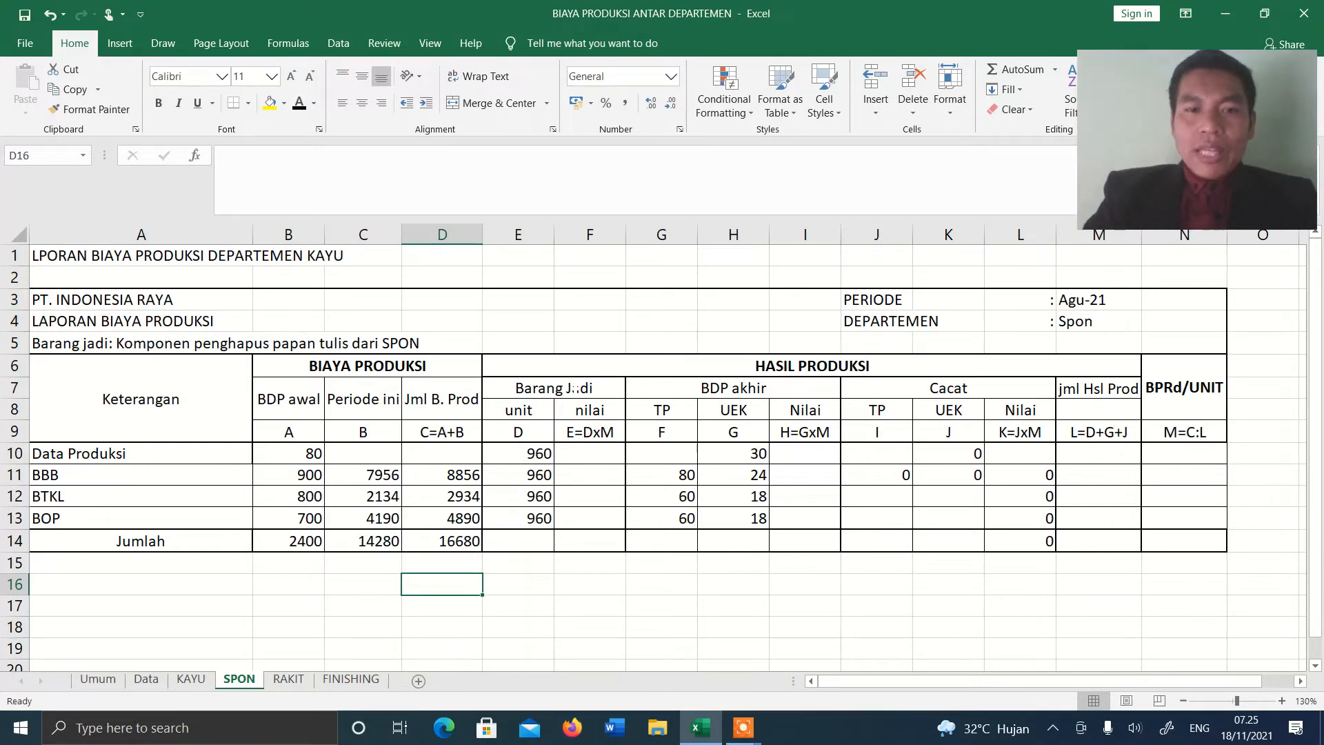
- Examine the Barang Jadi, BDP akhir and Cacat sections of Hasil Produksi and their Data Produksi unit cells
left_click(575, 388)
left_click(724, 390)
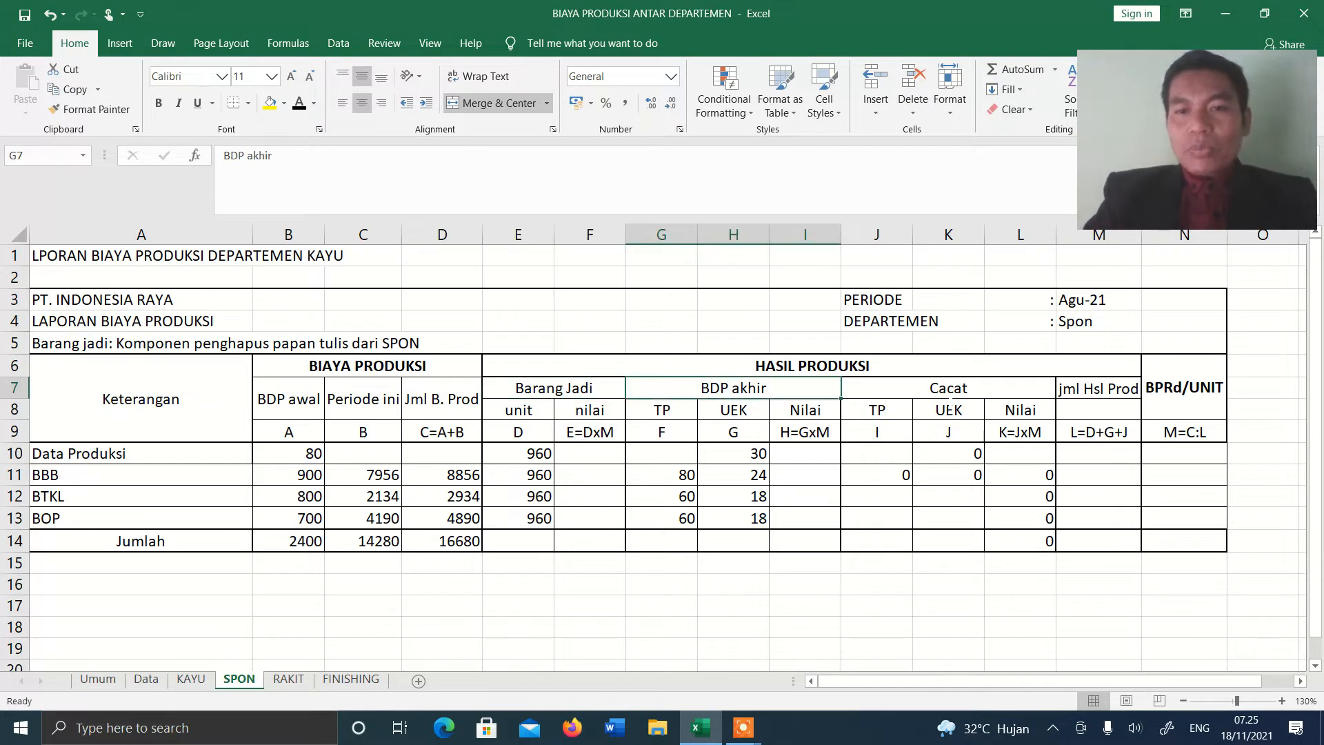
left_click(954, 387)
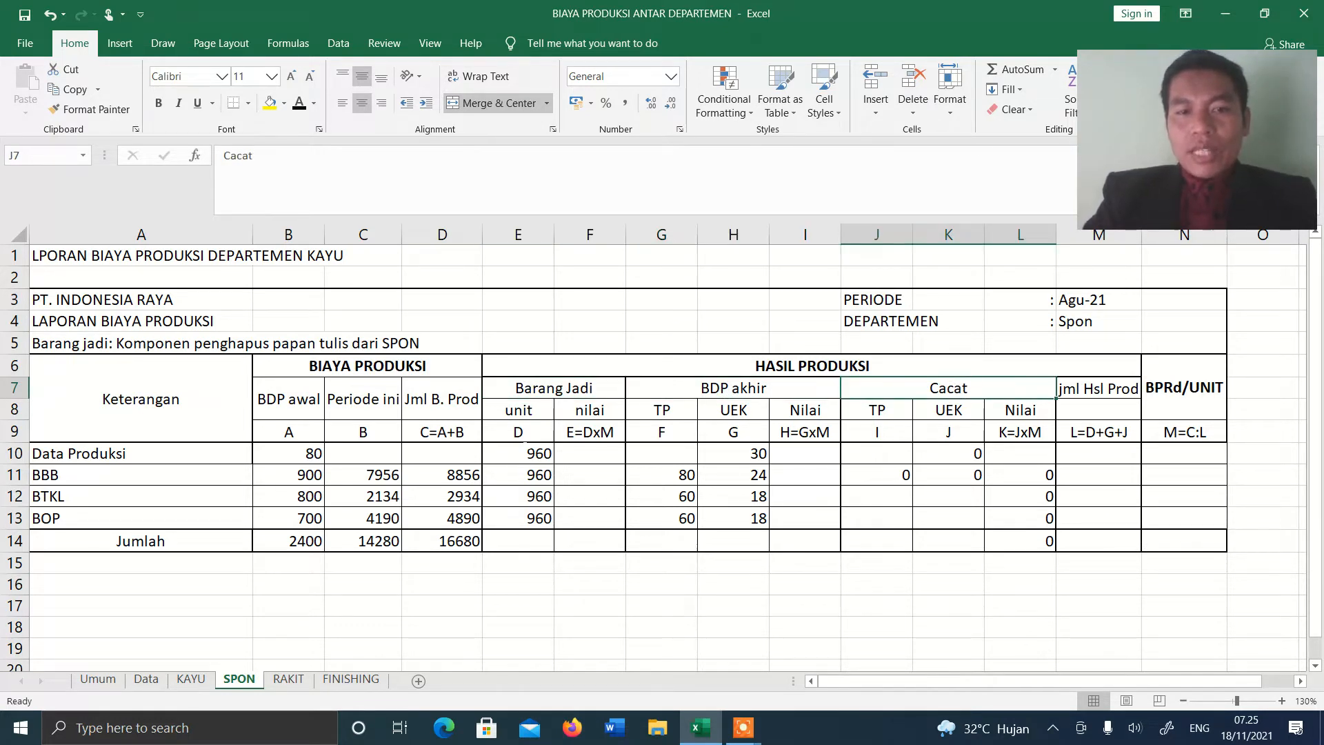
left_click(531, 454)
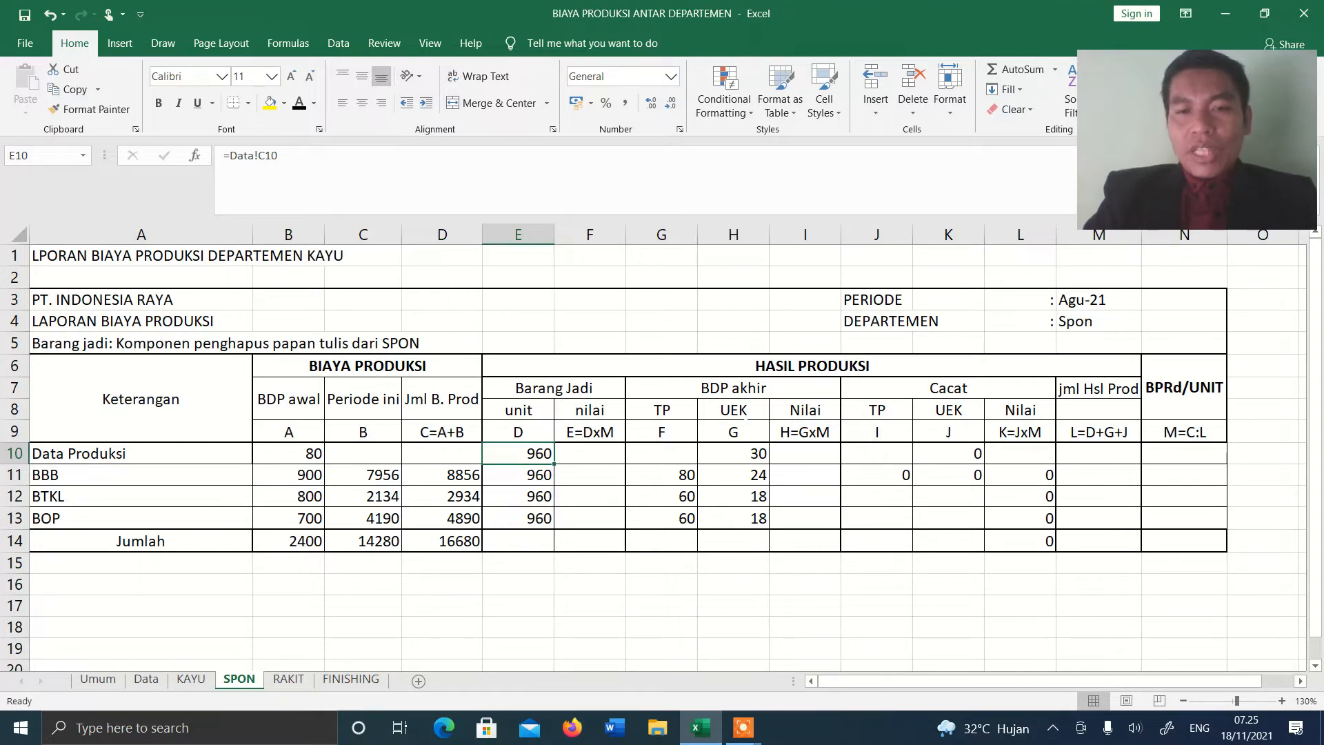
left_click(746, 419)
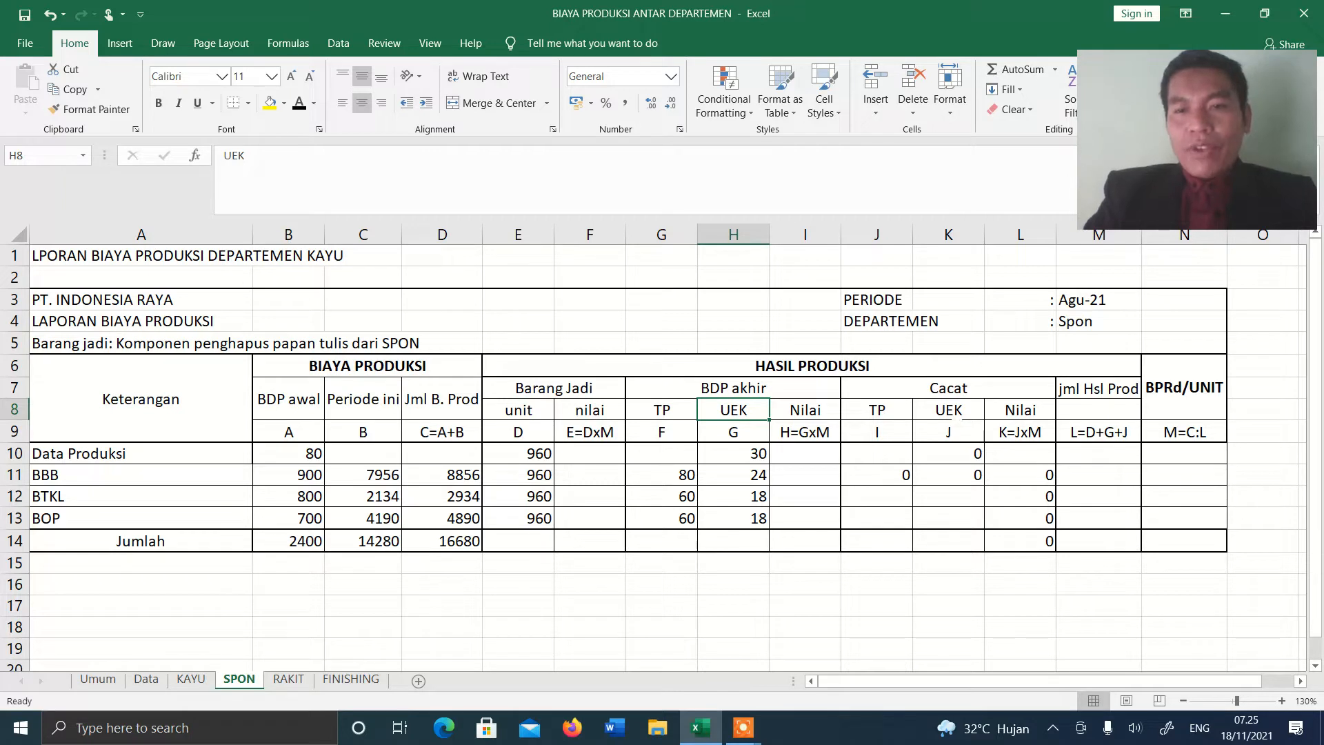
left_click(950, 412)
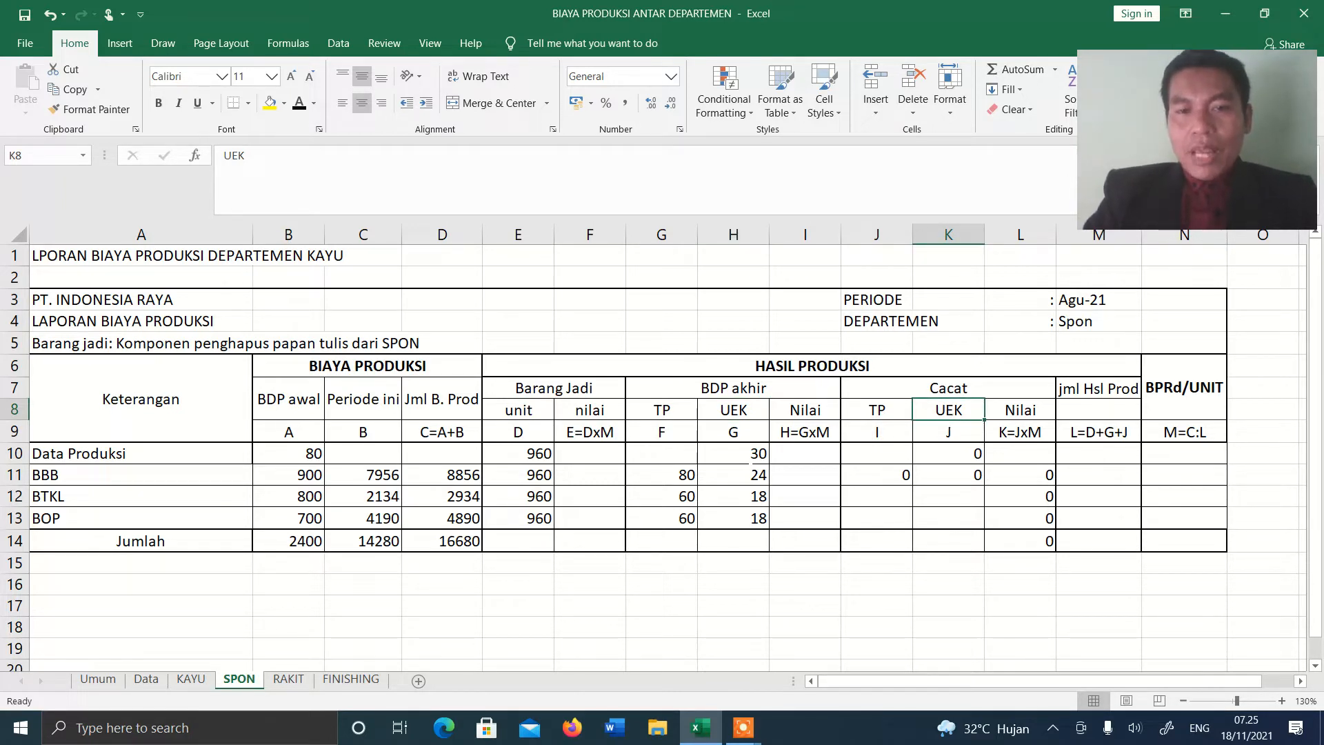
left_click(743, 454)
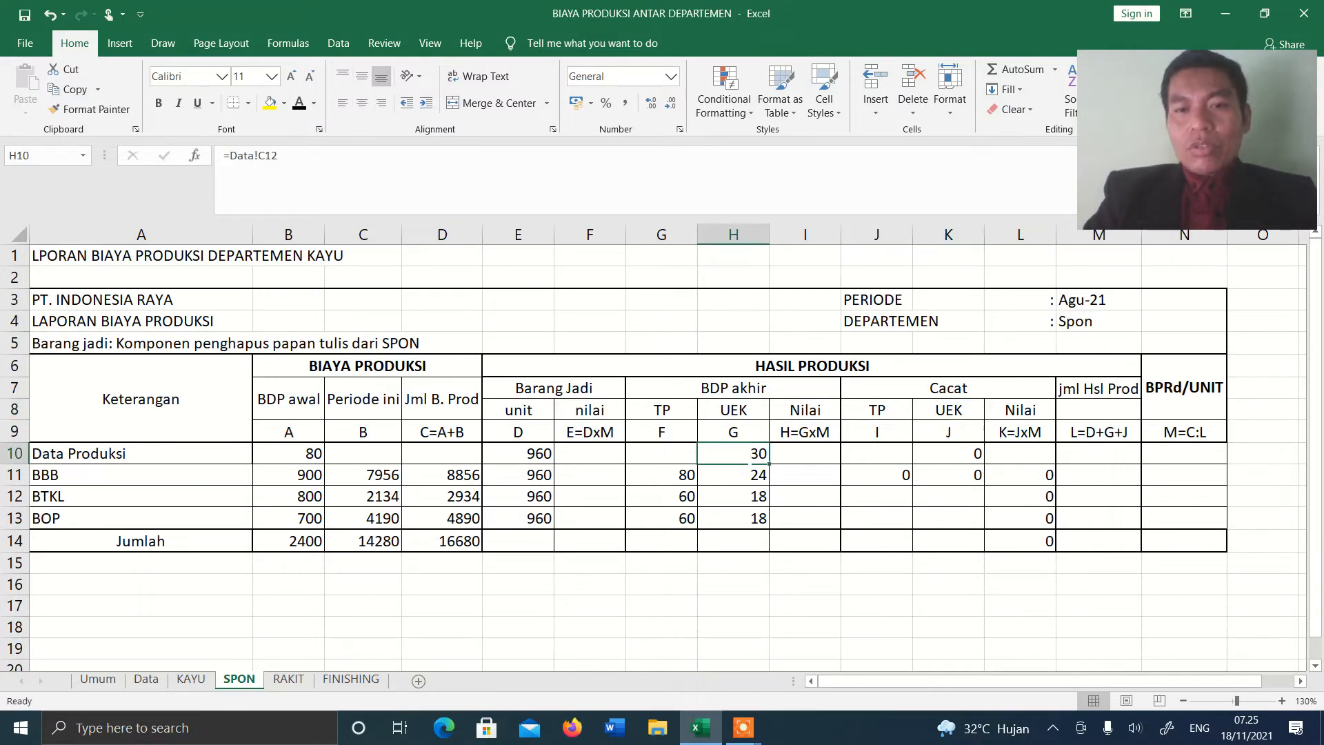
- Examine the BDP akhir TP values and UEK formulas for BBB, BTKL and BOP, and the Cacat UEK for BBB
left_click(680, 477)
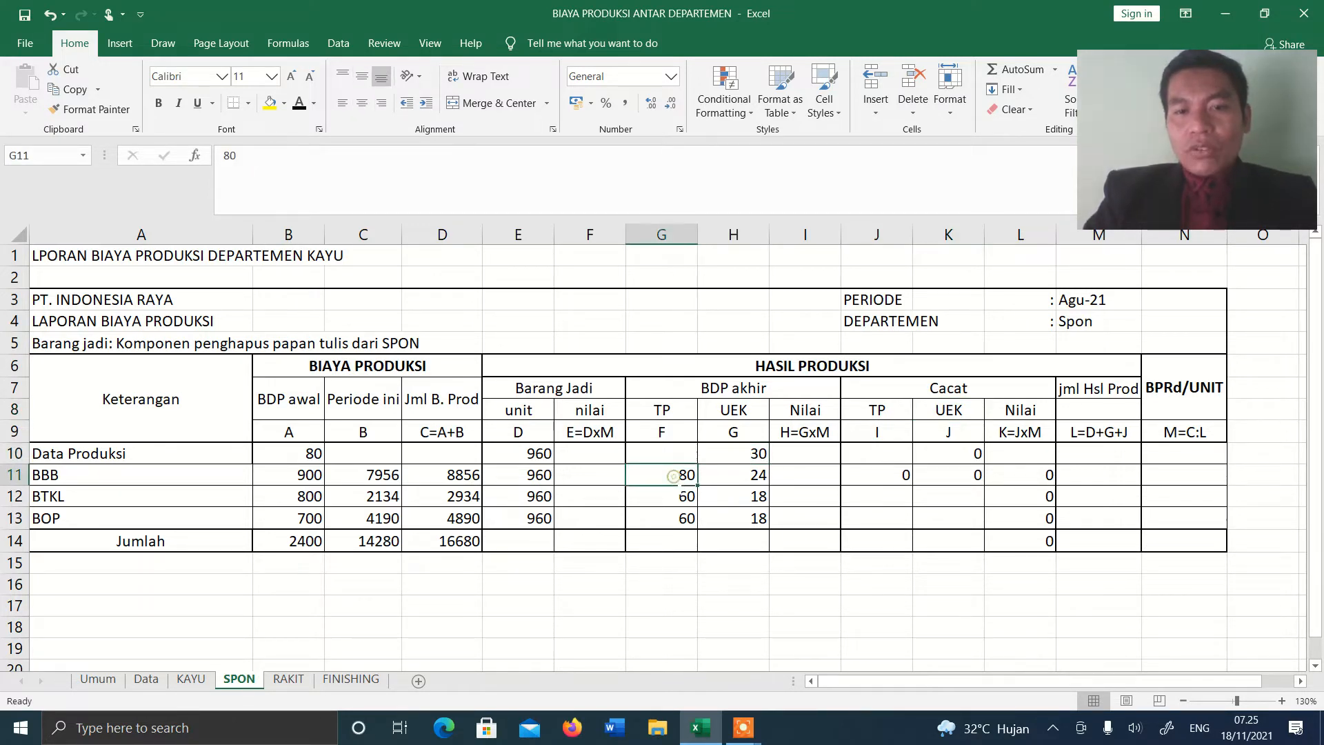
left_click_drag(681, 493, 677, 518)
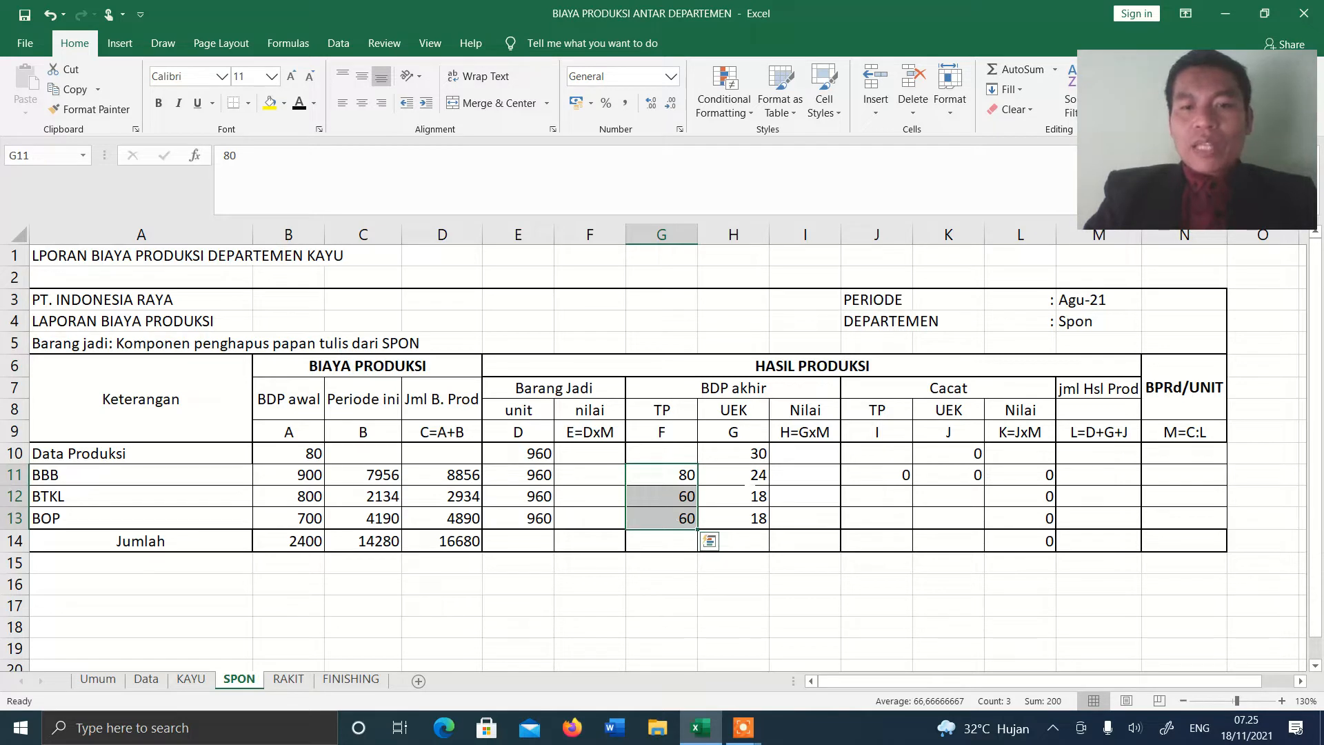
left_click(750, 483)
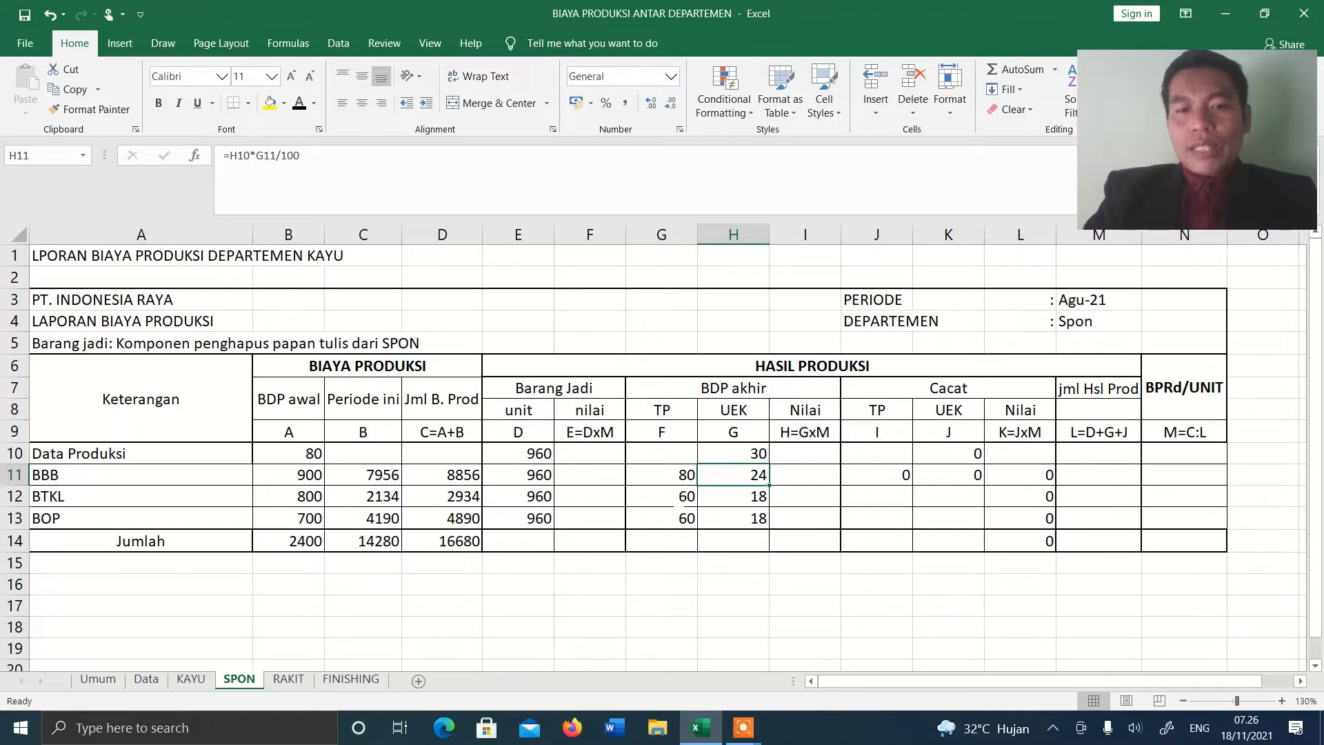
left_click(737, 499)
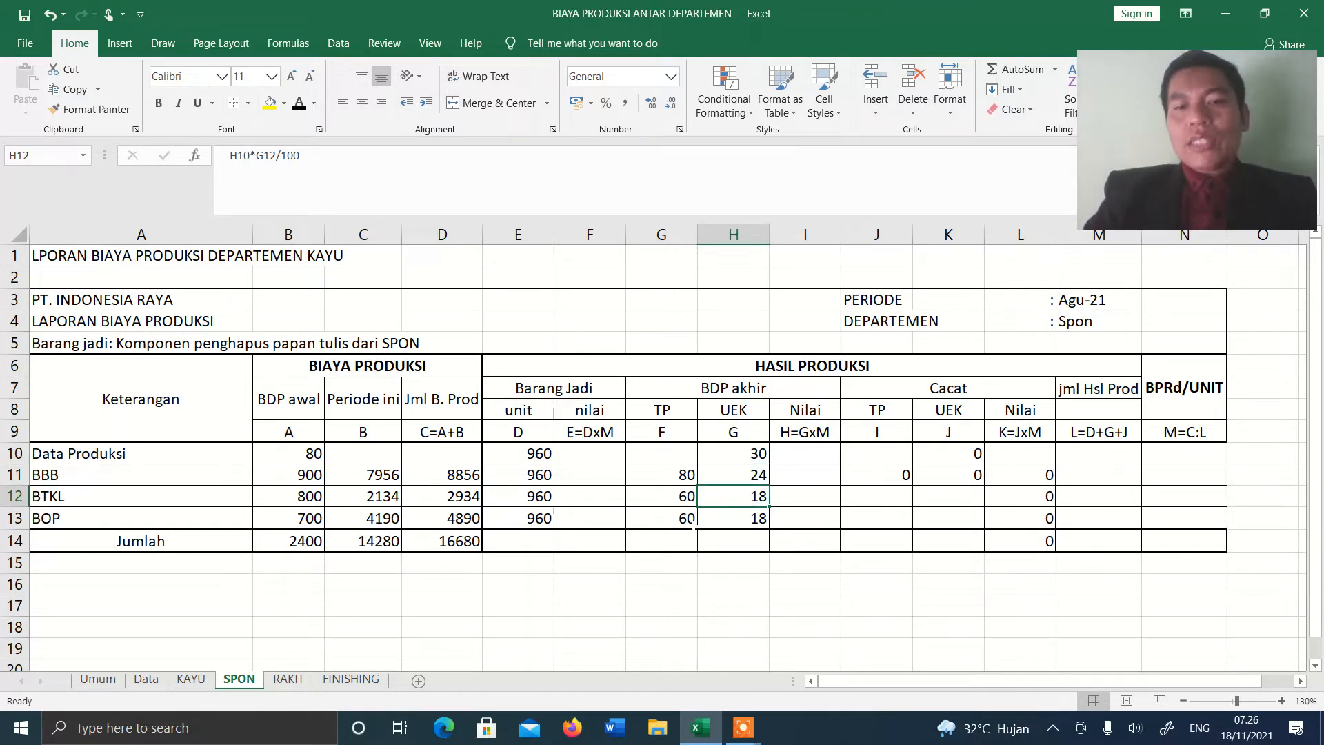
left_click(738, 514)
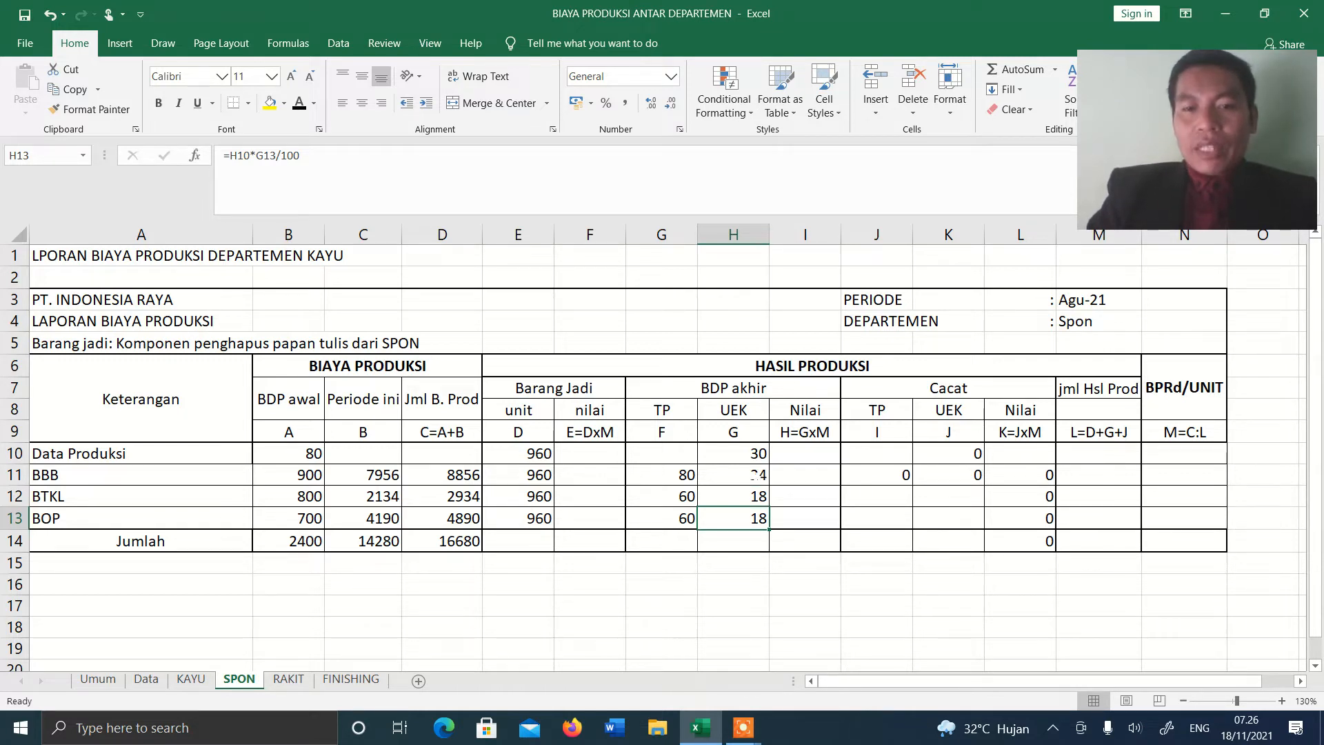
left_click(759, 474)
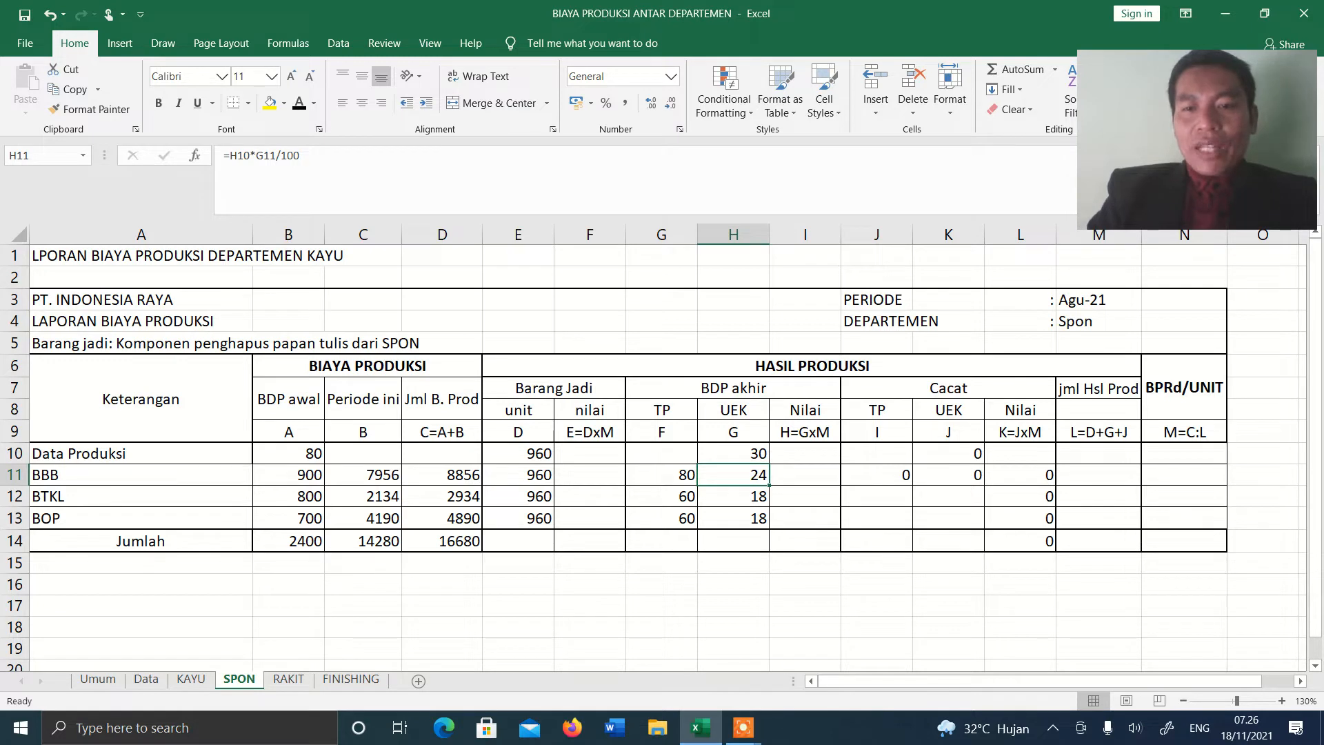
left_click(969, 482)
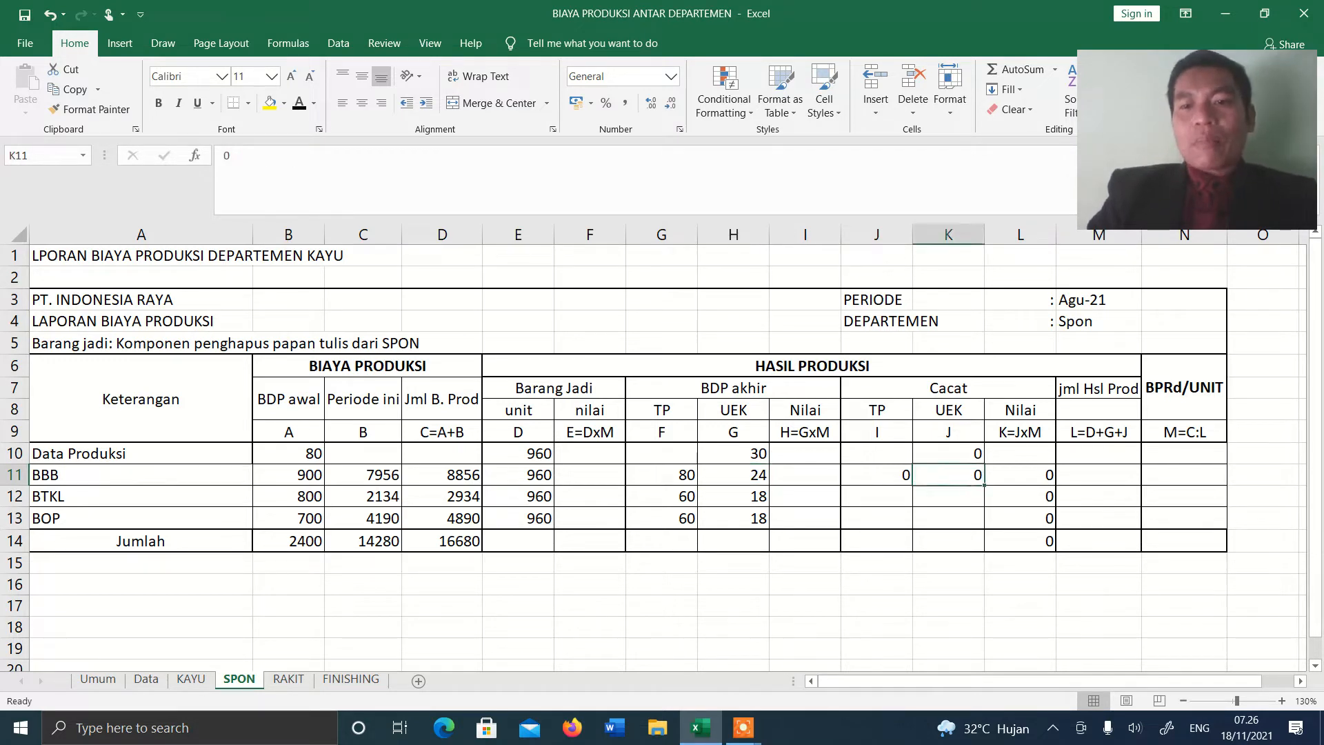
- Set the font colour of the jml Hsl Prod cells M10:M14 in the Spon report to black
left_click_drag(1103, 453, 1112, 540)
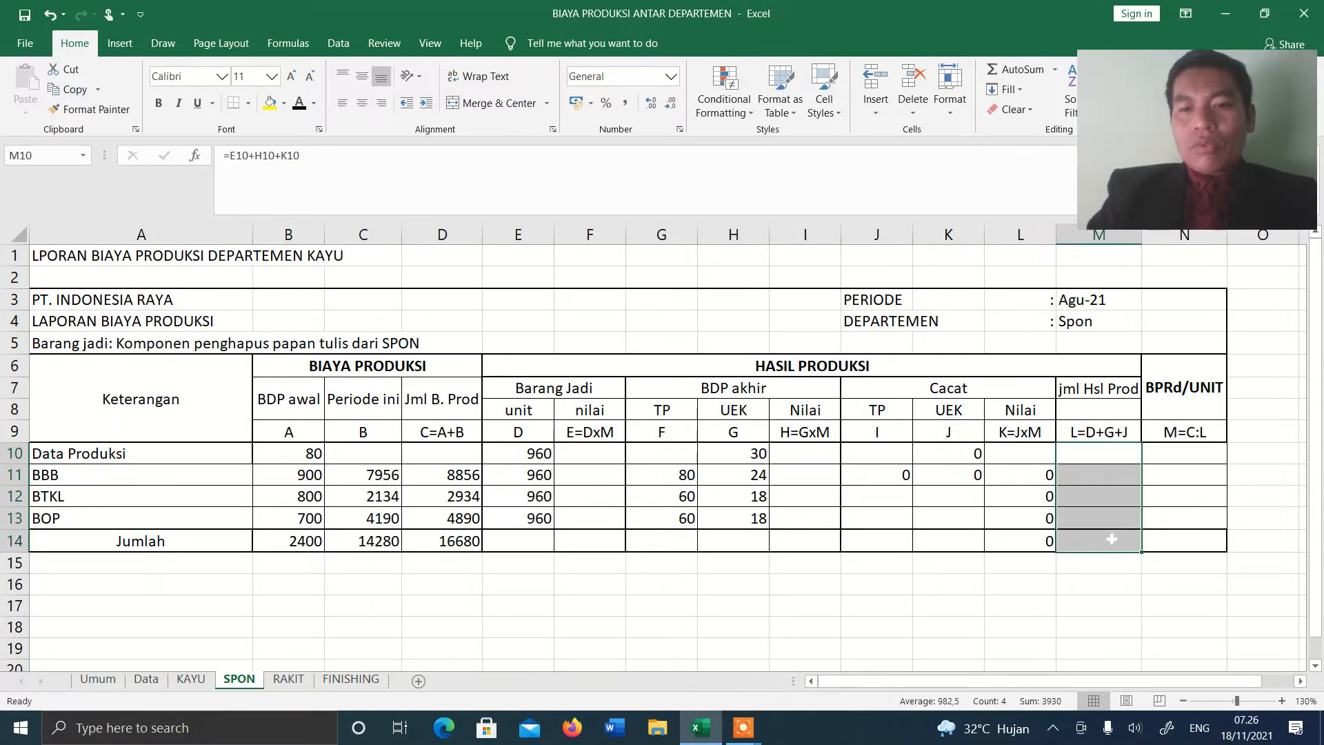
left_click(299, 104)
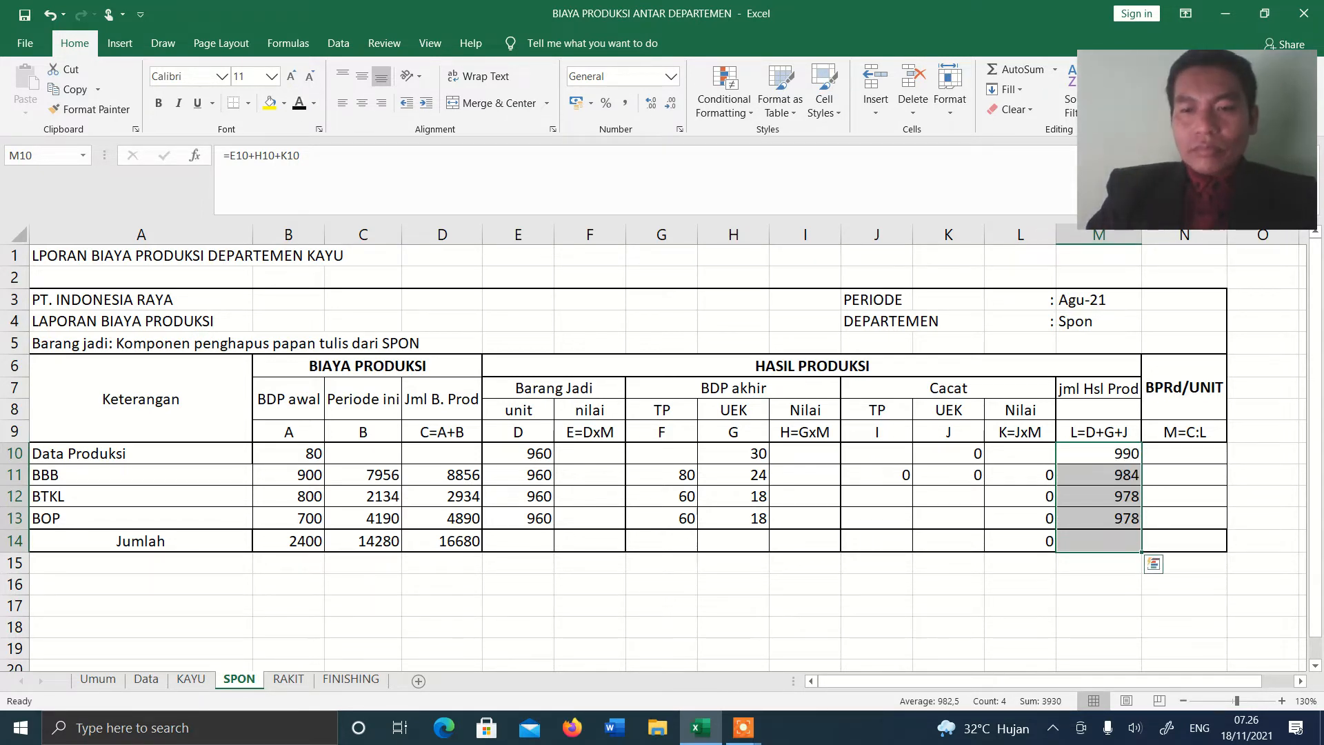
left_click(1098, 606)
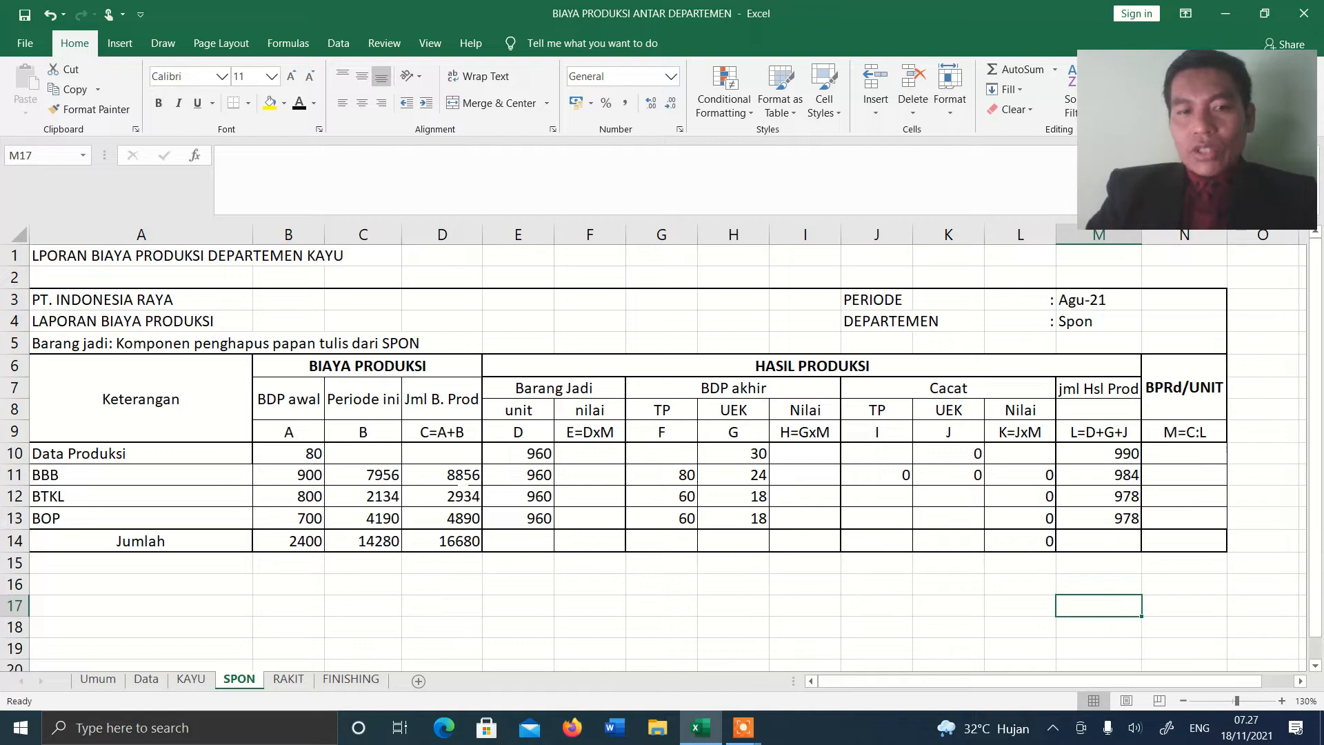
- Set the font colour of the Spon BPRd/UNIT cells N10:N14 to black and check the BBB and BTKL formulas
left_click_drag(466, 475, 463, 524)
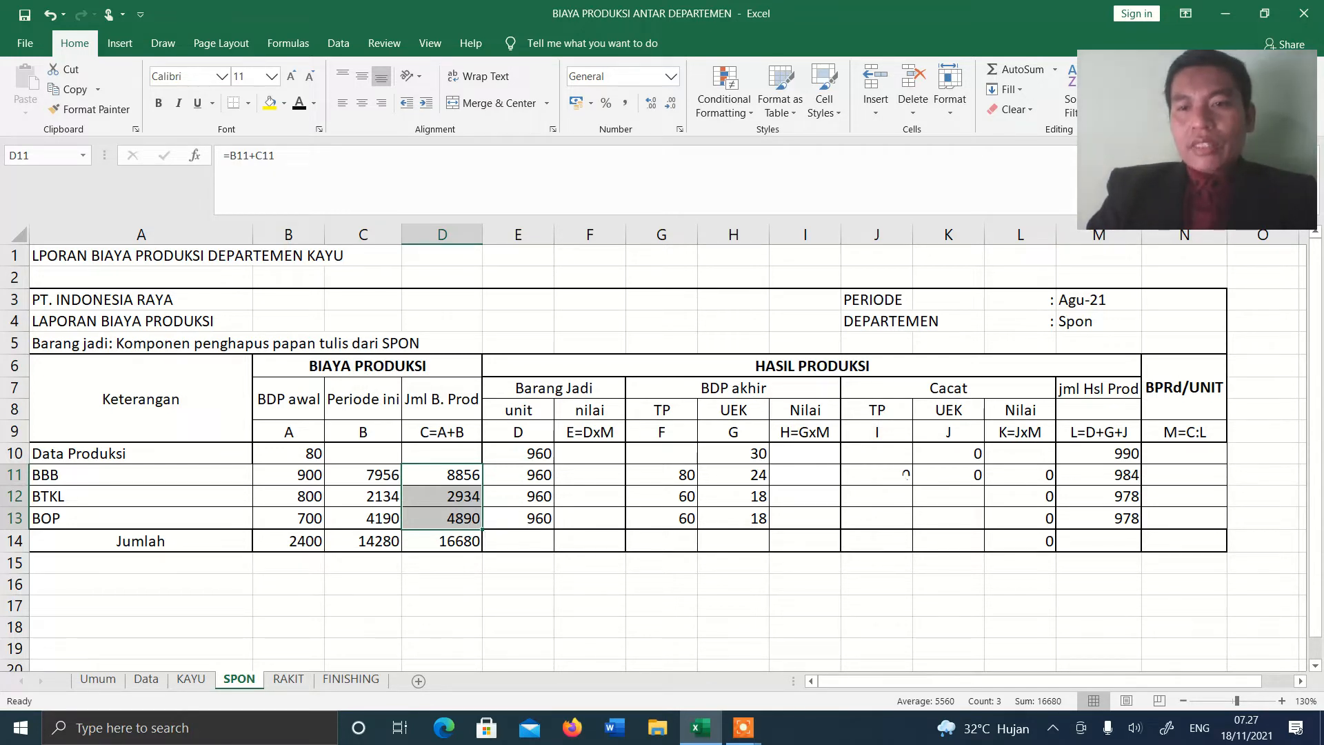
left_click_drag(1183, 455, 1184, 541)
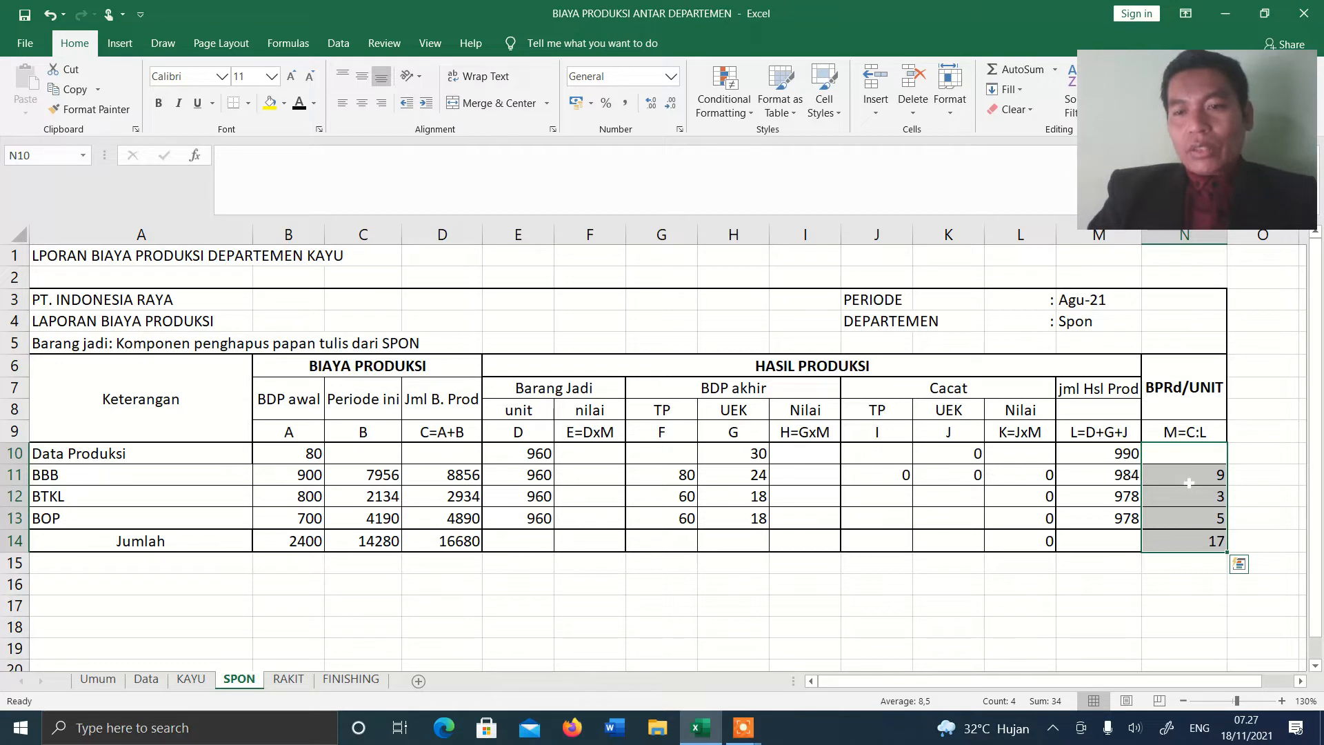
left_click(1189, 483)
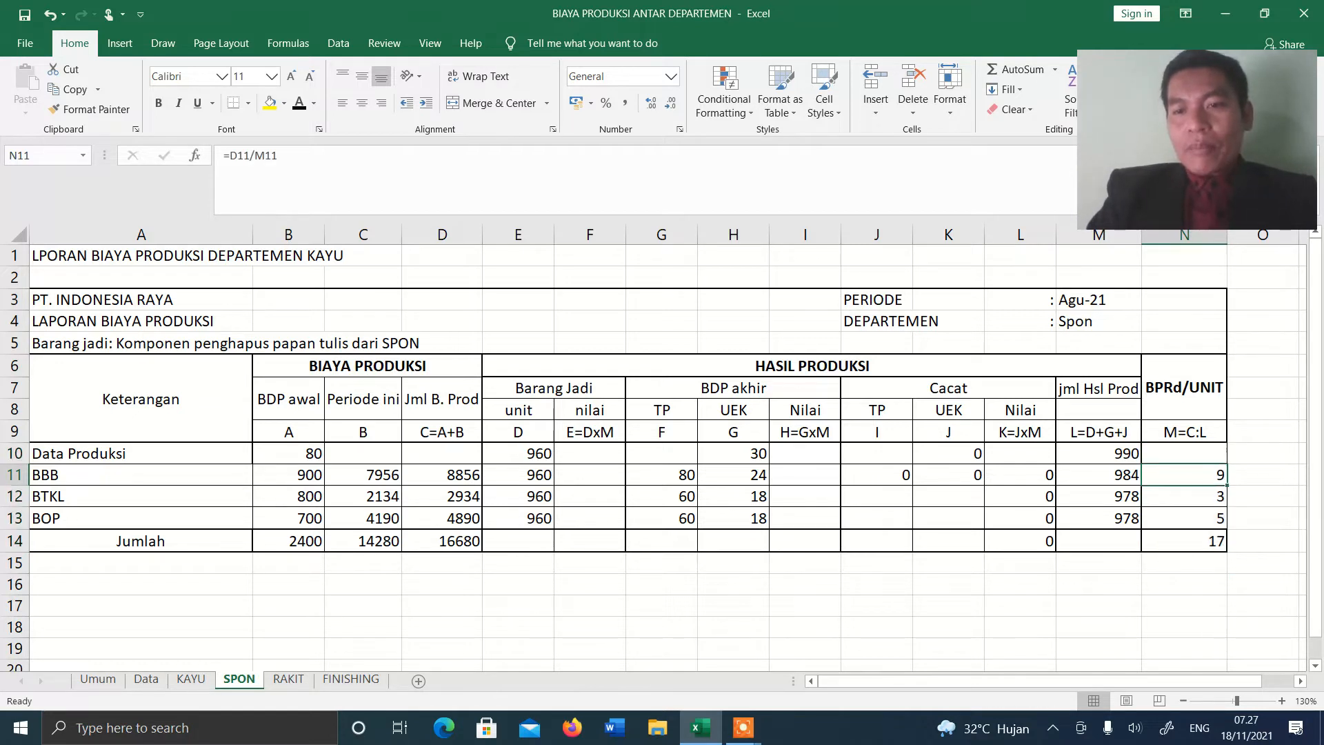
left_click(1178, 506)
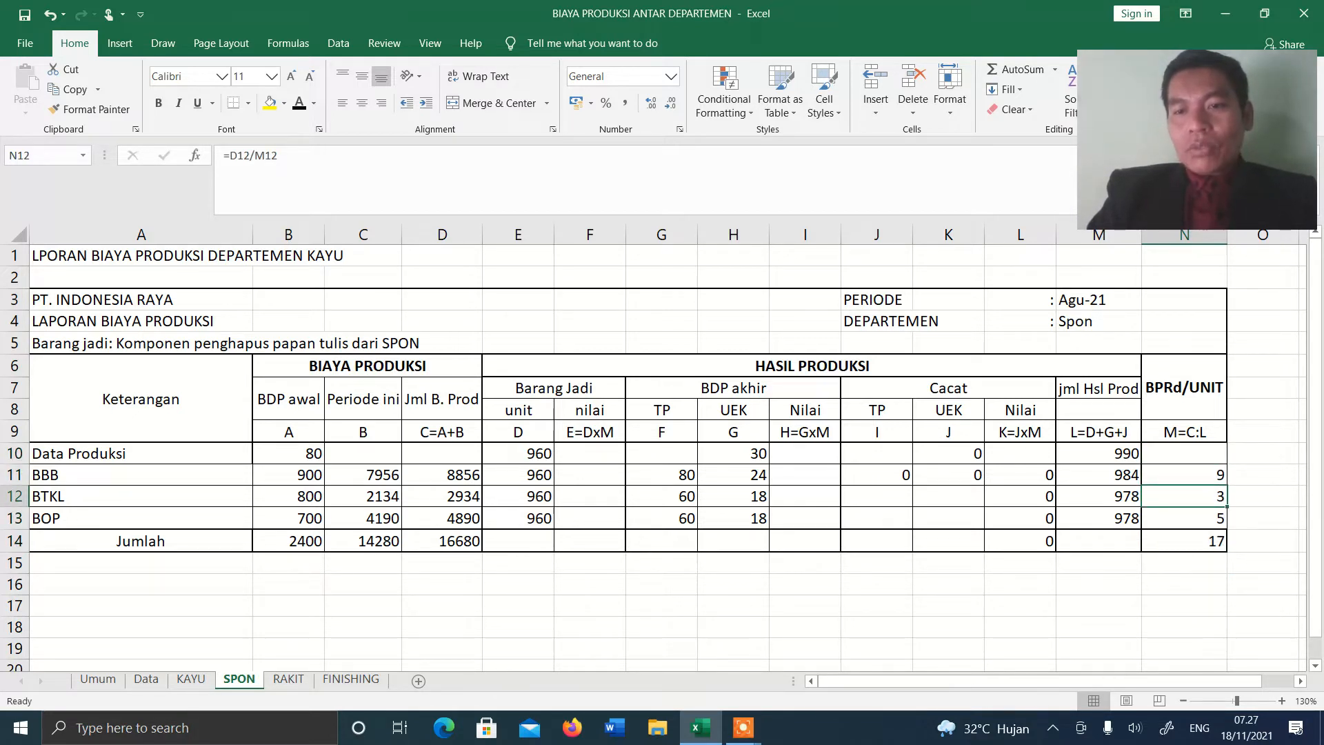
- Check the Spon BPRd/UNIT formulas for BOP and Jumlah, and compare the report with the Kayu report
left_click(1179, 518)
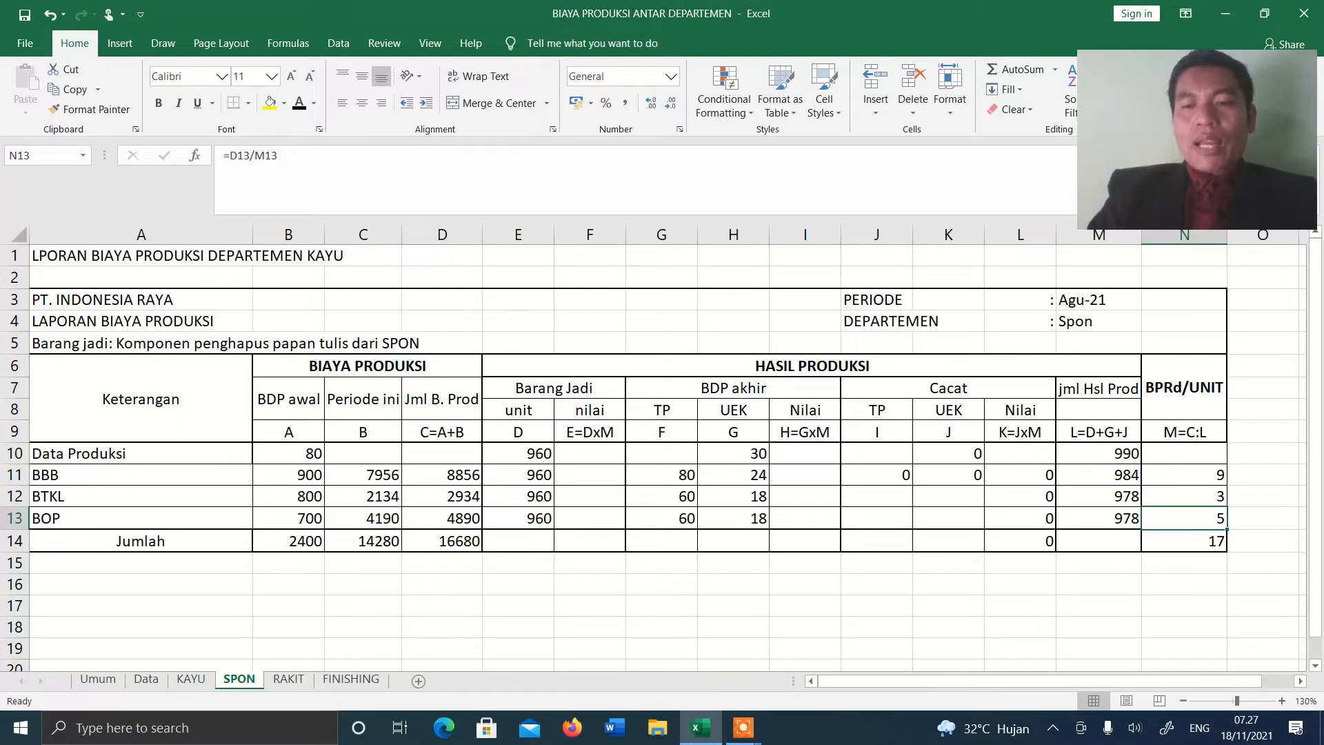
left_click(1197, 545)
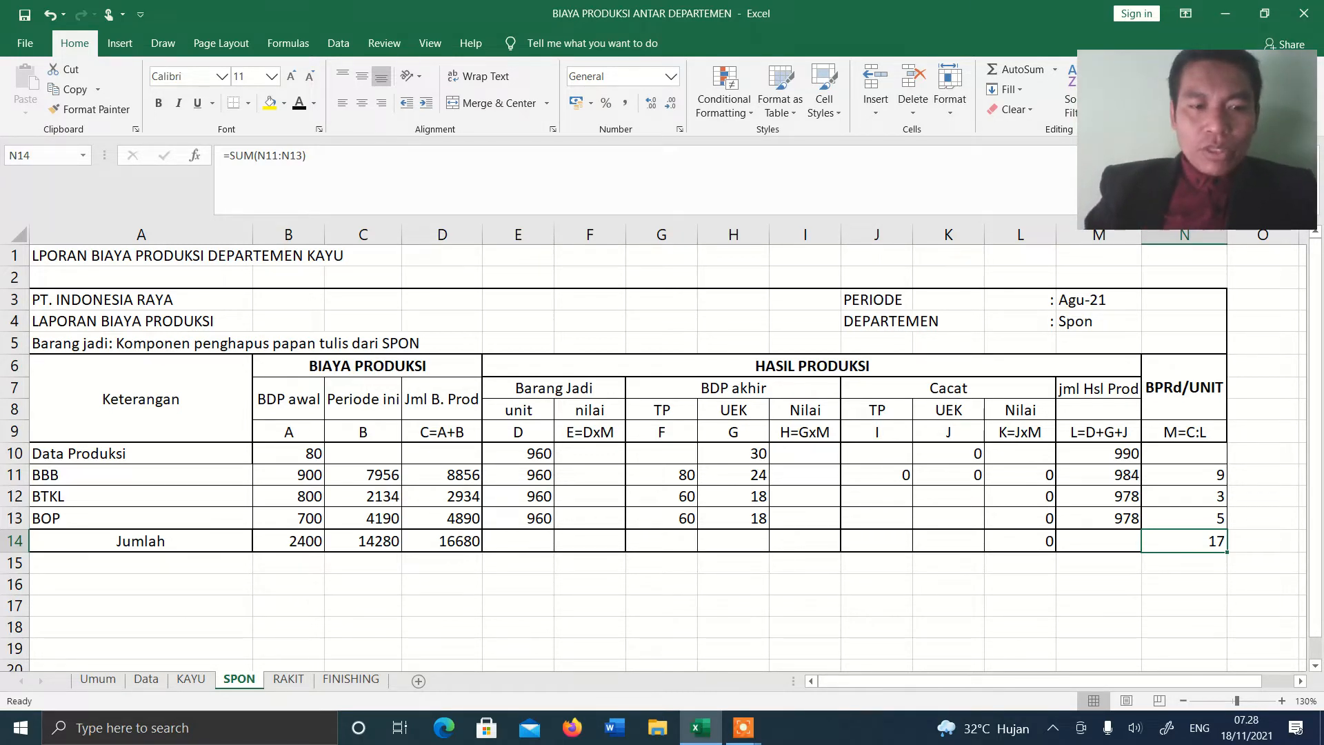
left_click(184, 682)
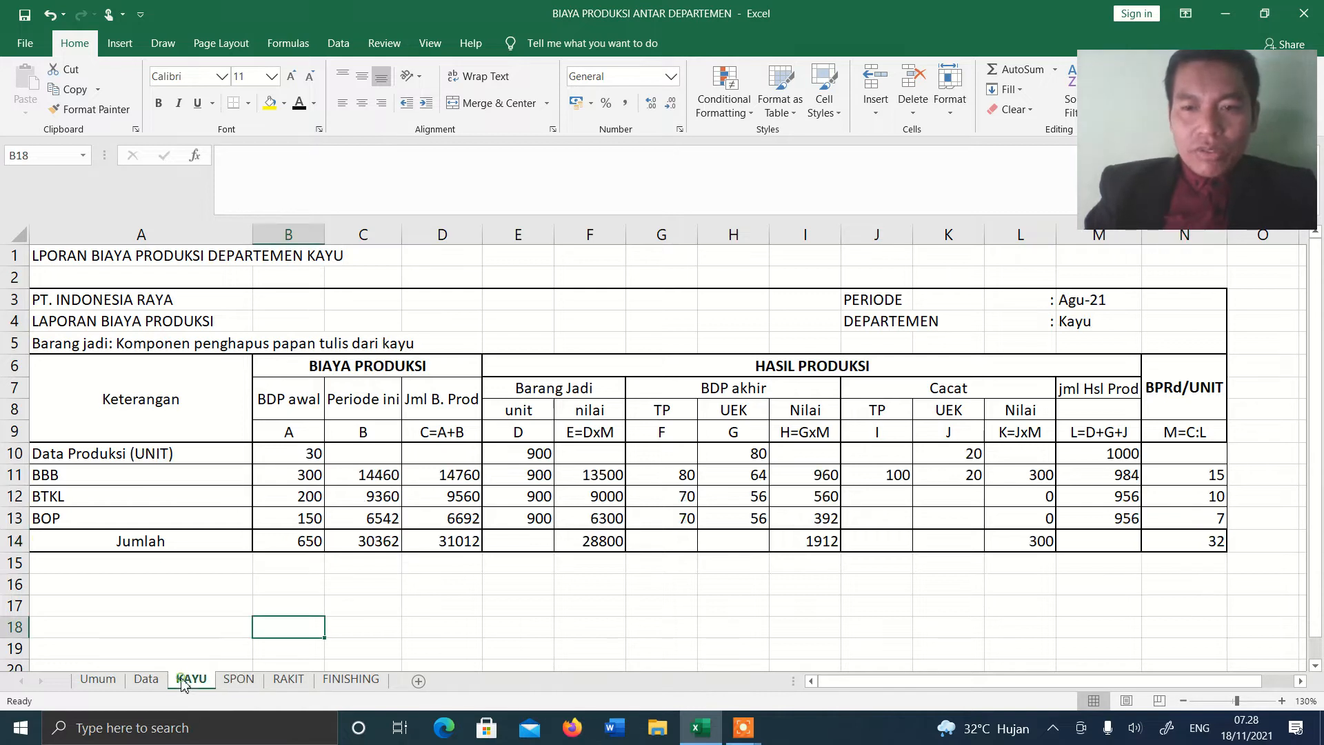
left_click(240, 681)
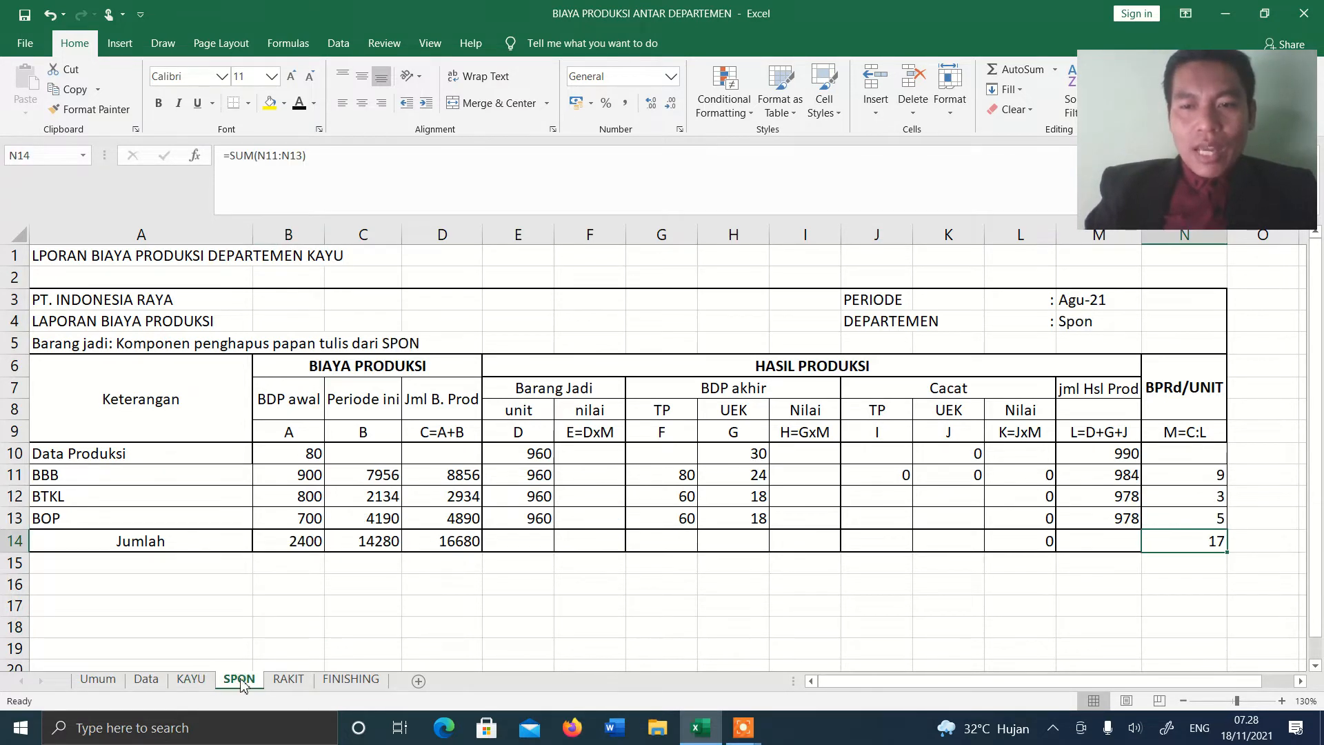
left_click(193, 681)
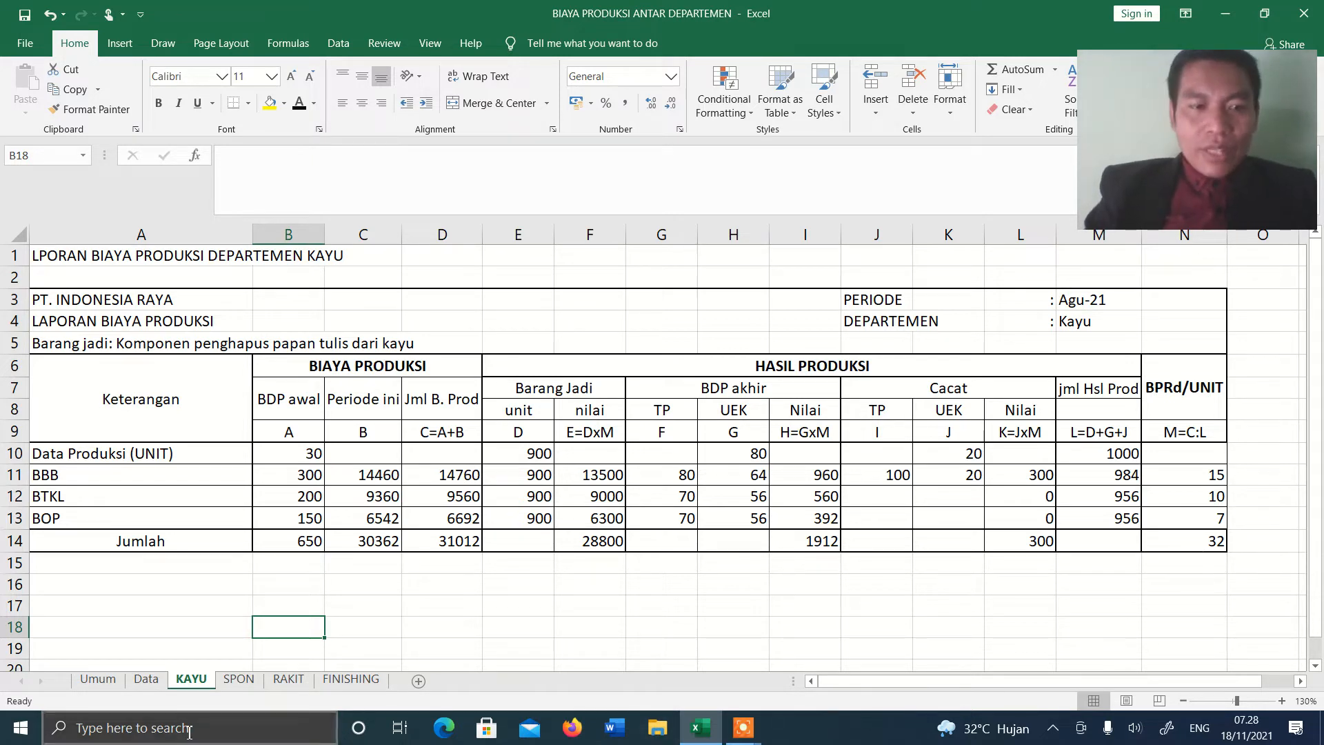
left_click(239, 679)
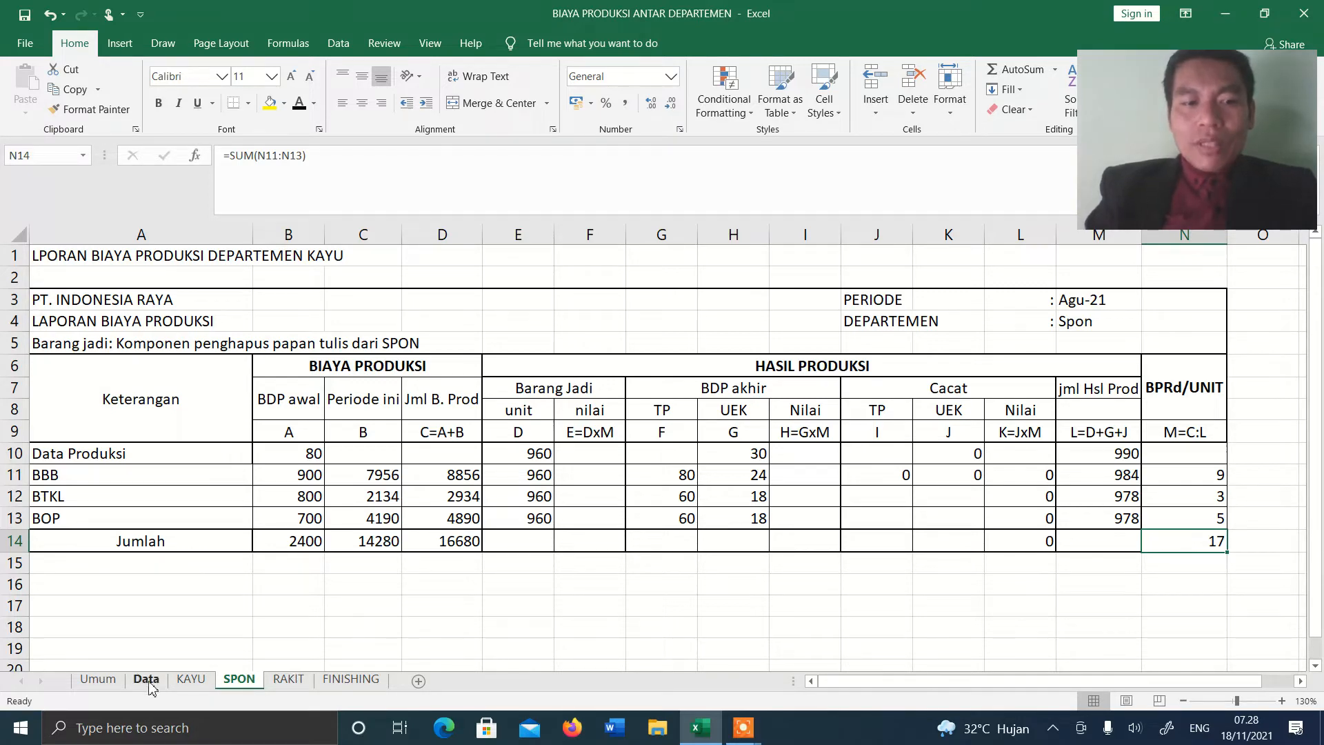
- Review the department flow diagram on the Umum sheet and return to the Spon report
left_click(97, 679)
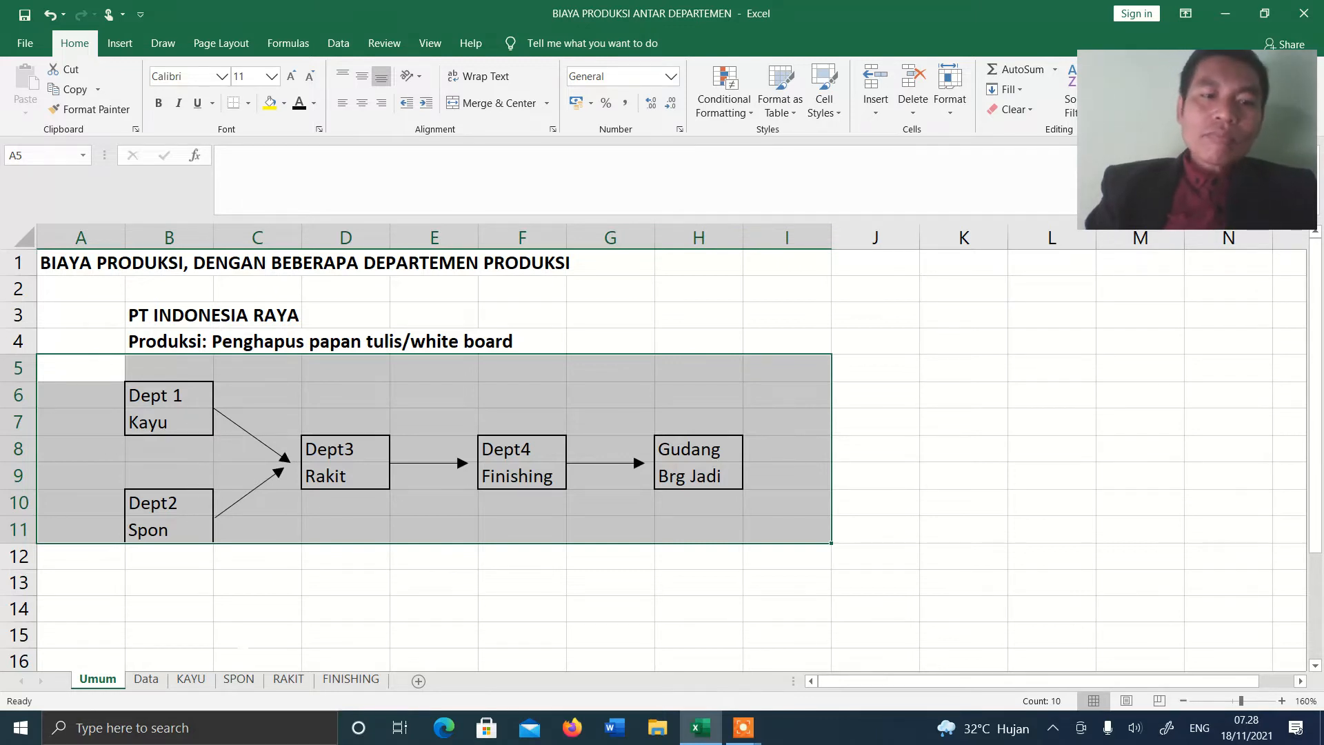
left_click(238, 639)
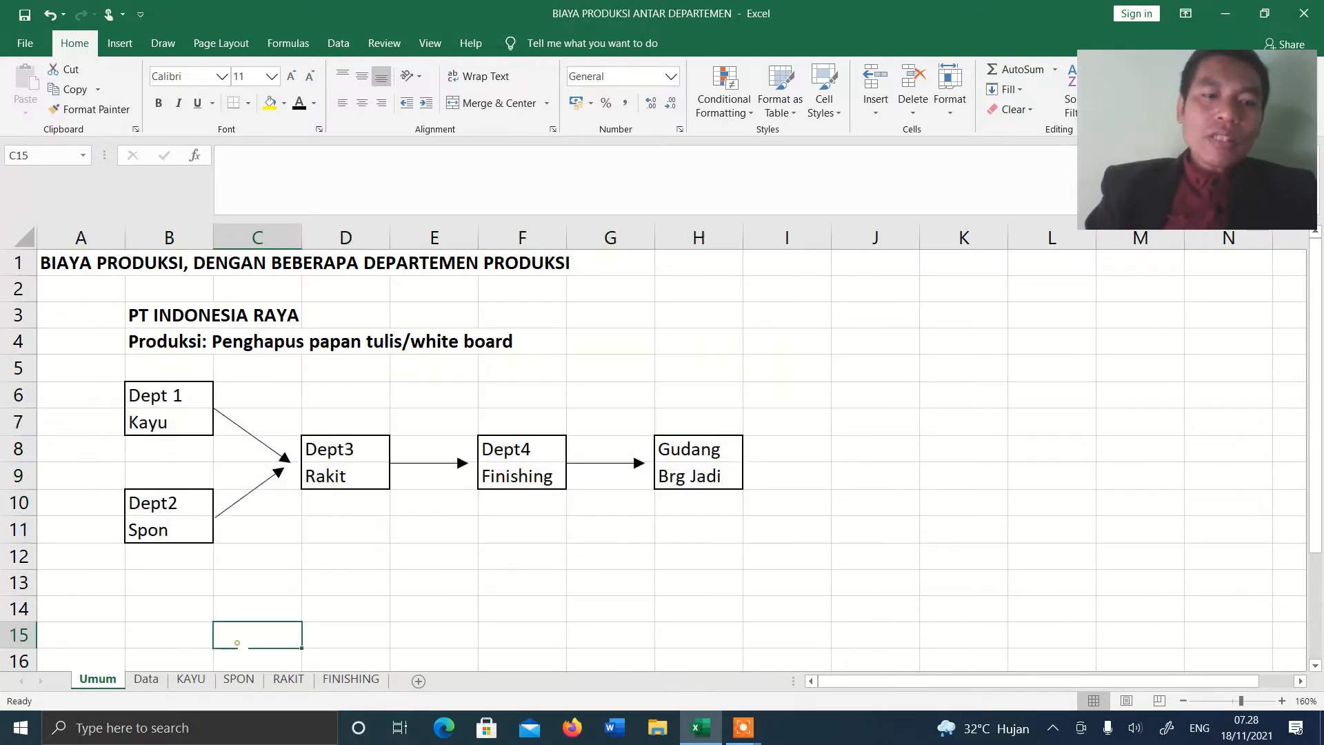
left_click(194, 682)
left_click(230, 682)
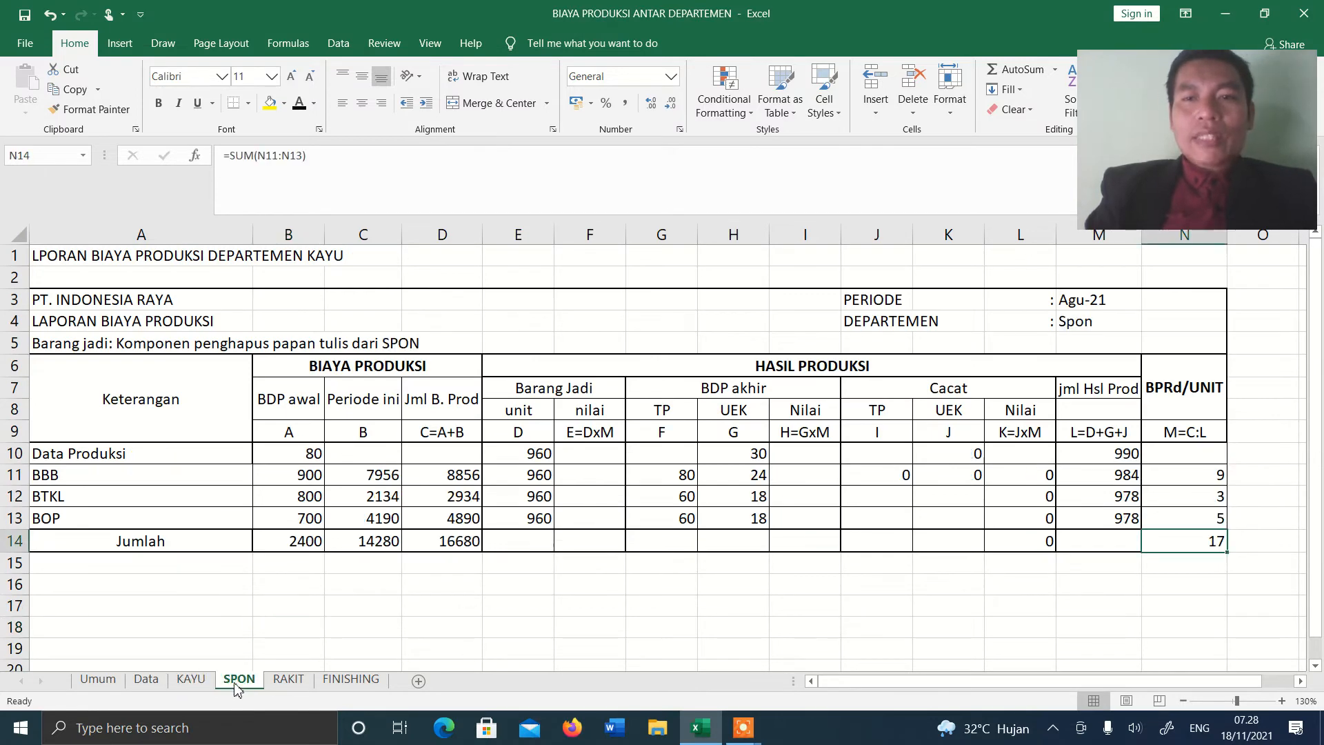
- In the Rakit report, change the Barang jadi line in A5 to "Barang jadi: Komponen penghapus papan tulis dariRAKITAN KAYU DAN SPON"
left_click(290, 681)
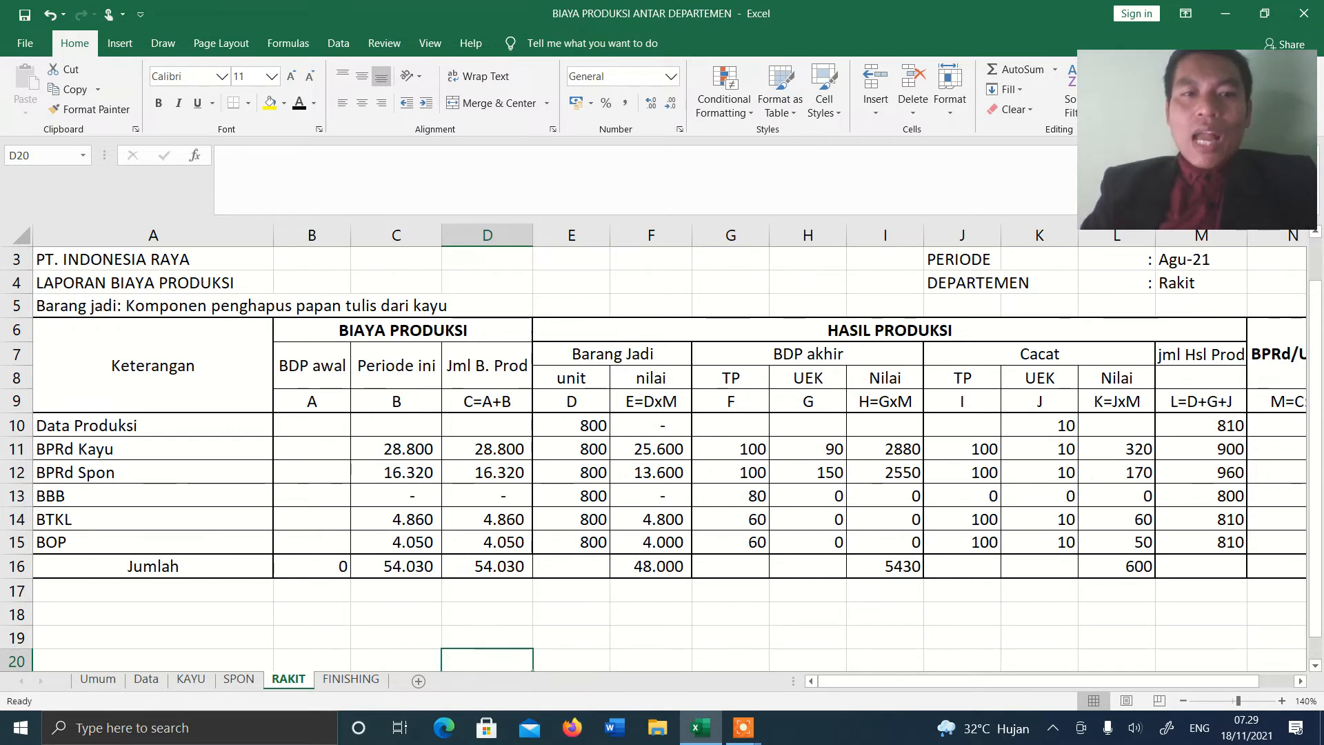
left_click(88, 308)
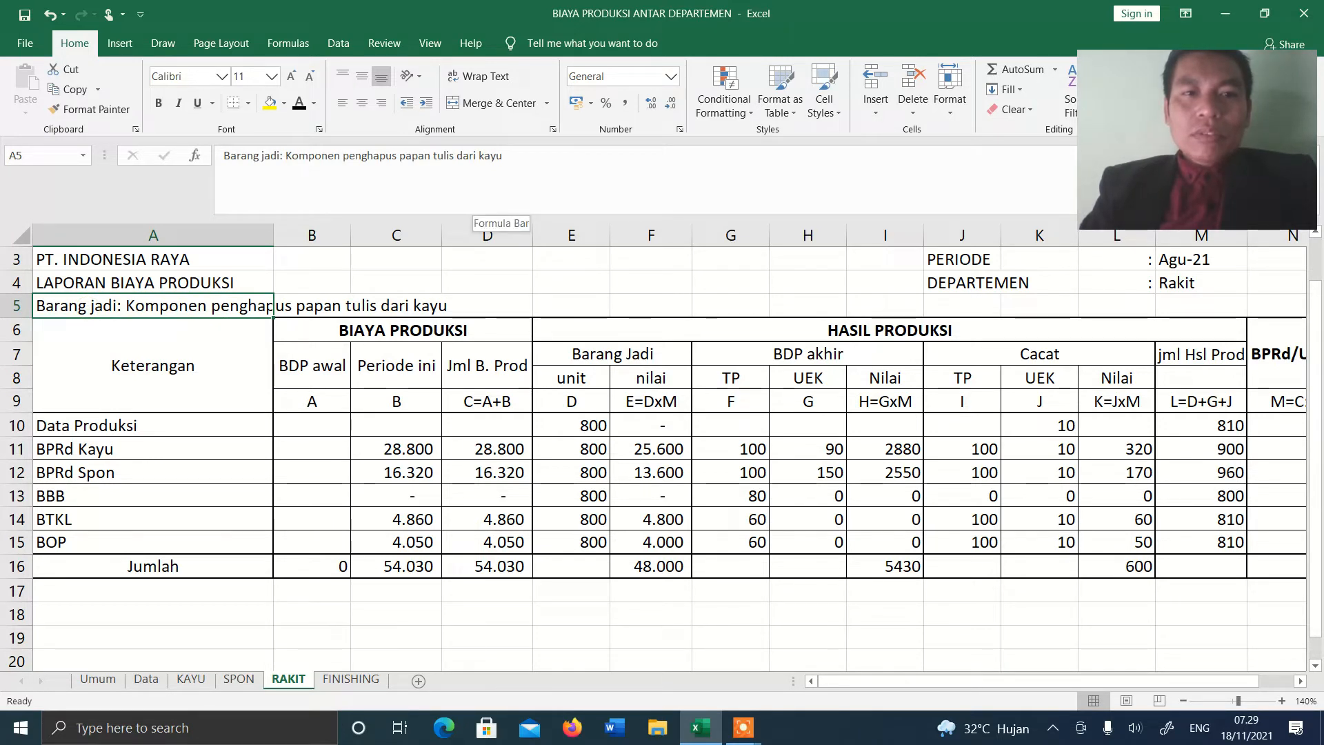
key("F2")
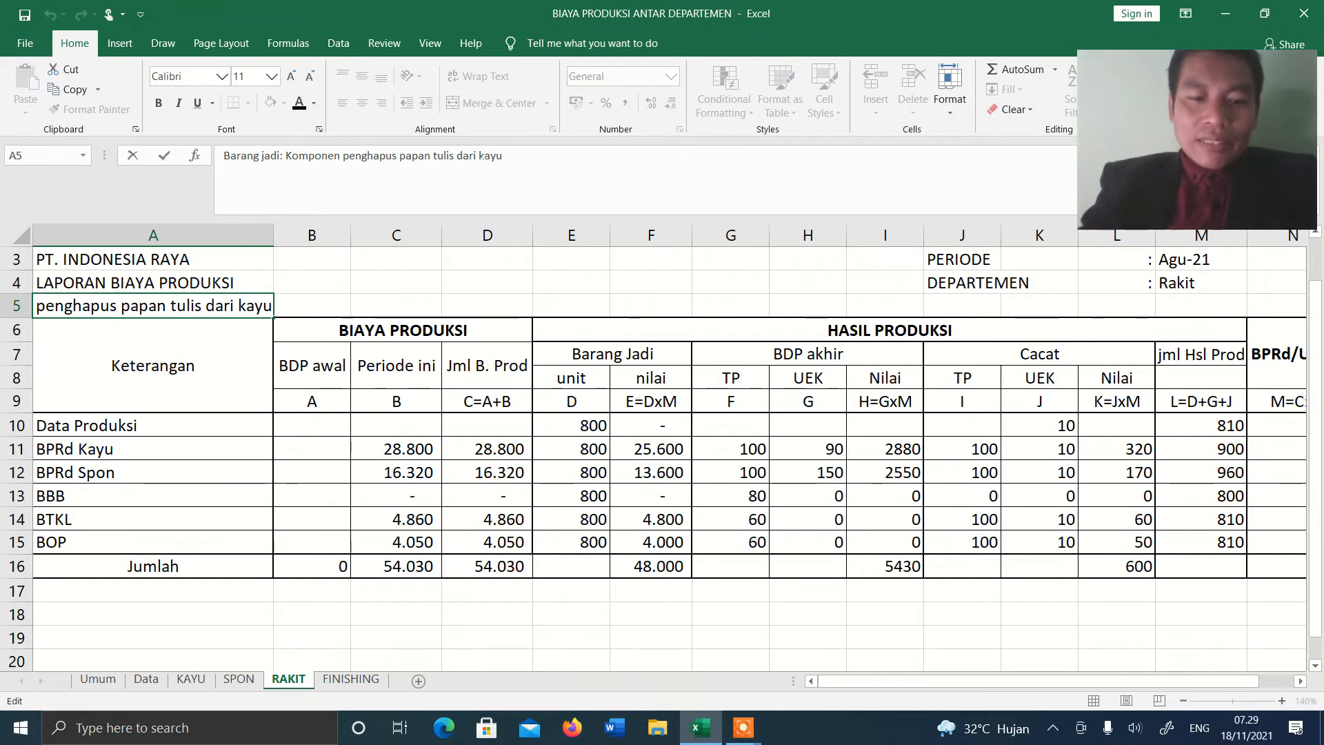
left_click(233, 306)
type("RAKITA")
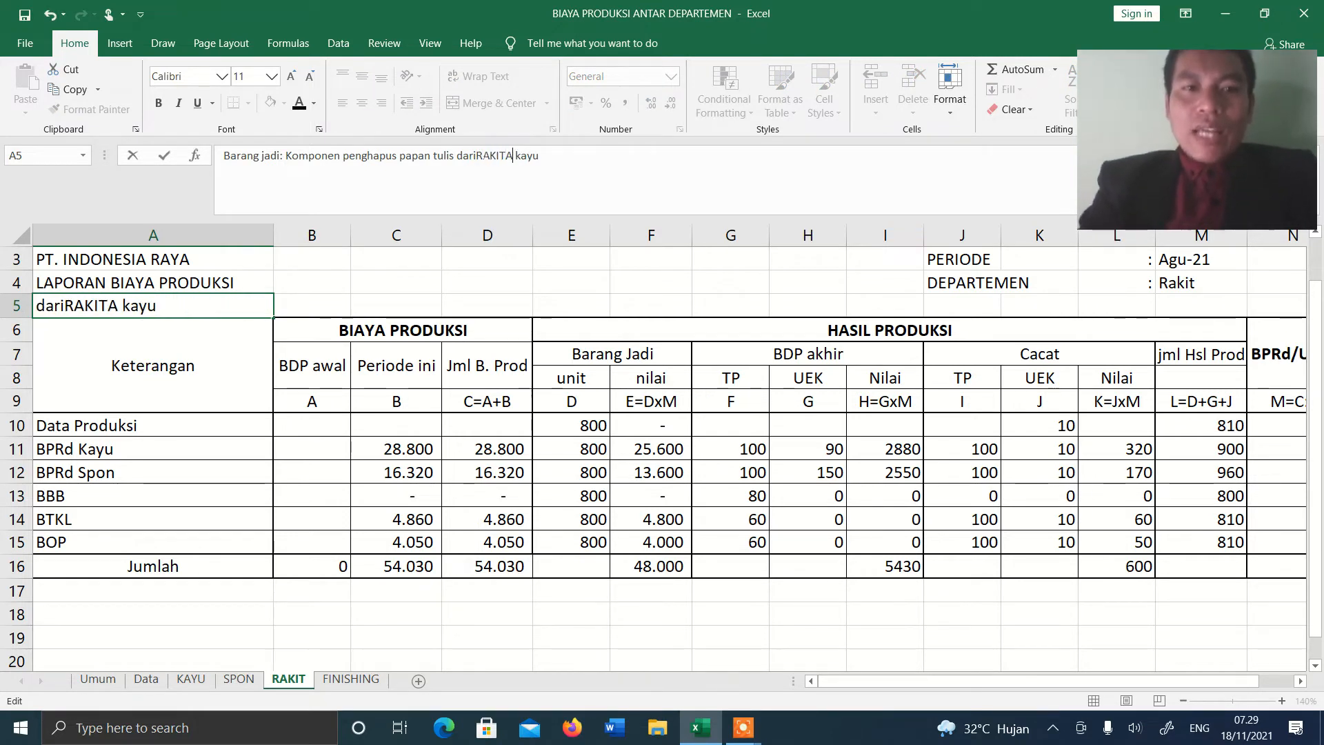
type("N ")
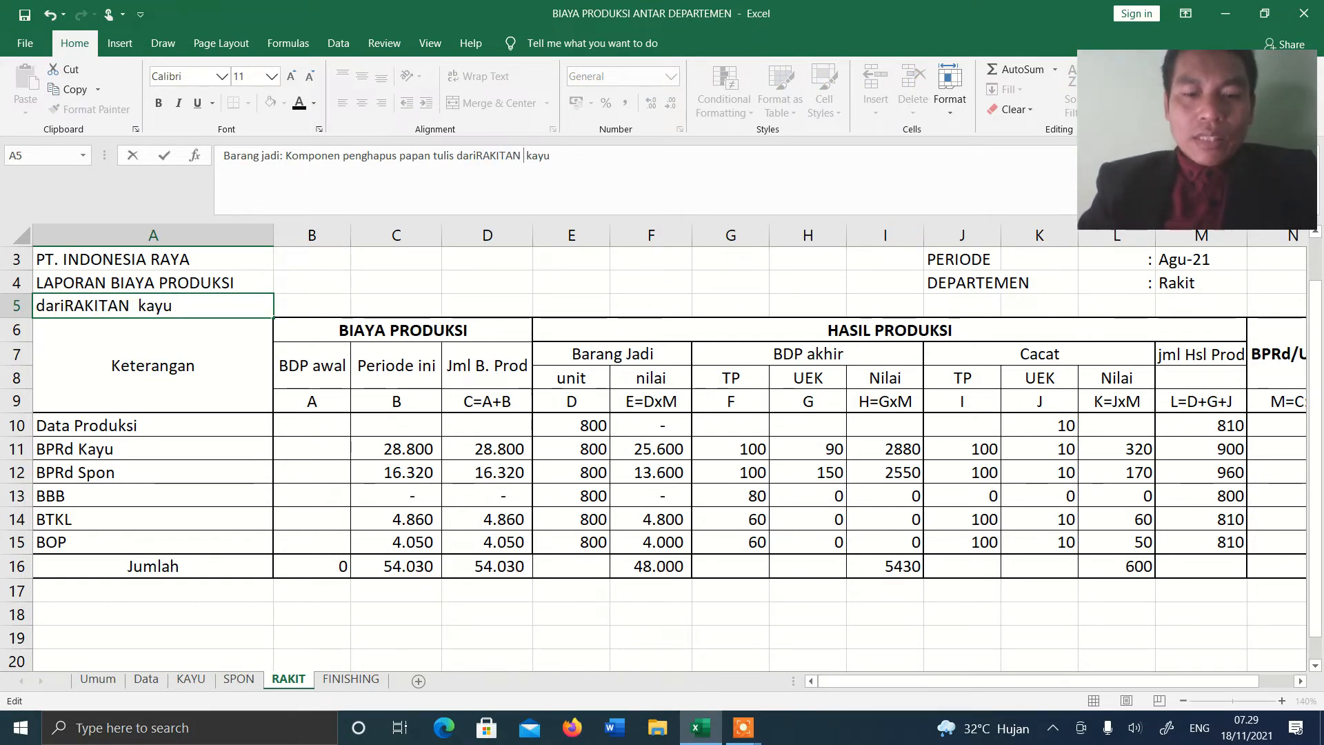
type("KAYU DAN SPOM")
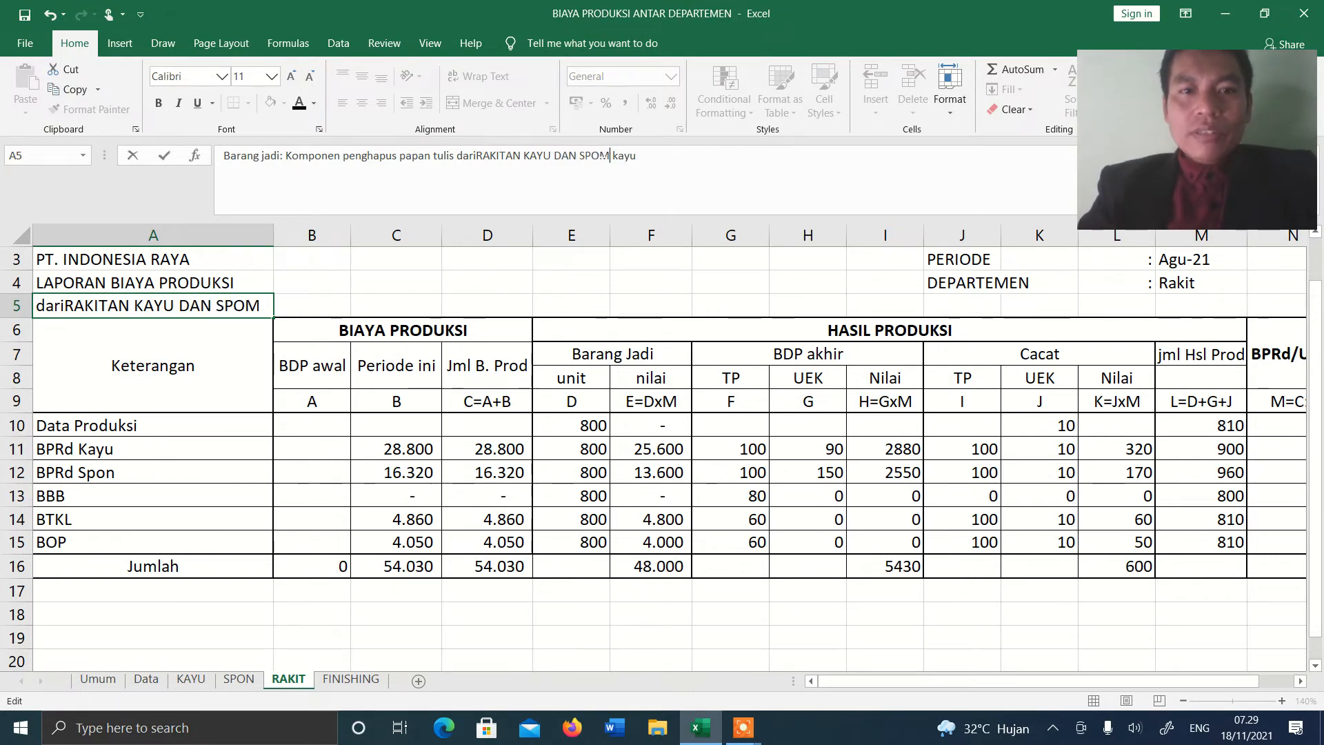
key("BackSpace")
type("N")
key("Delete")
key("Delete")
key("Delete")
key("Delete")
key("Delete")
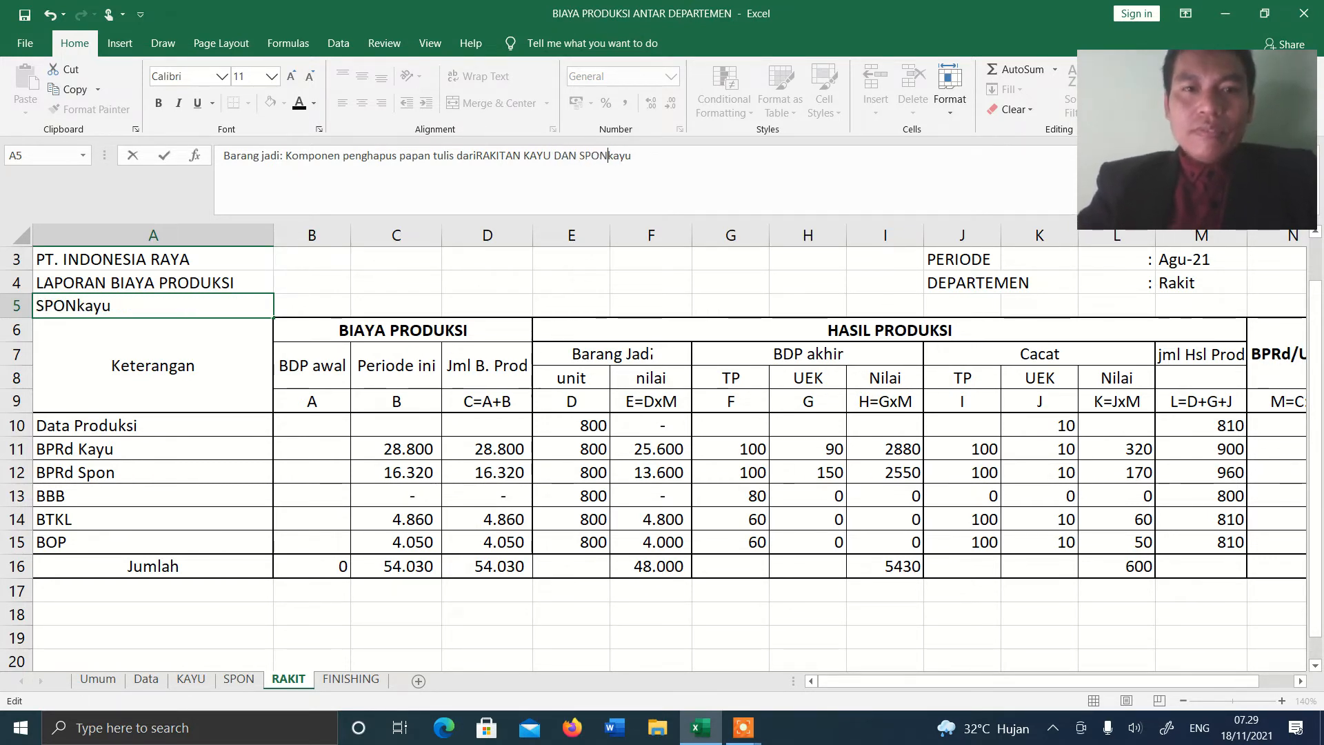
key("Return")
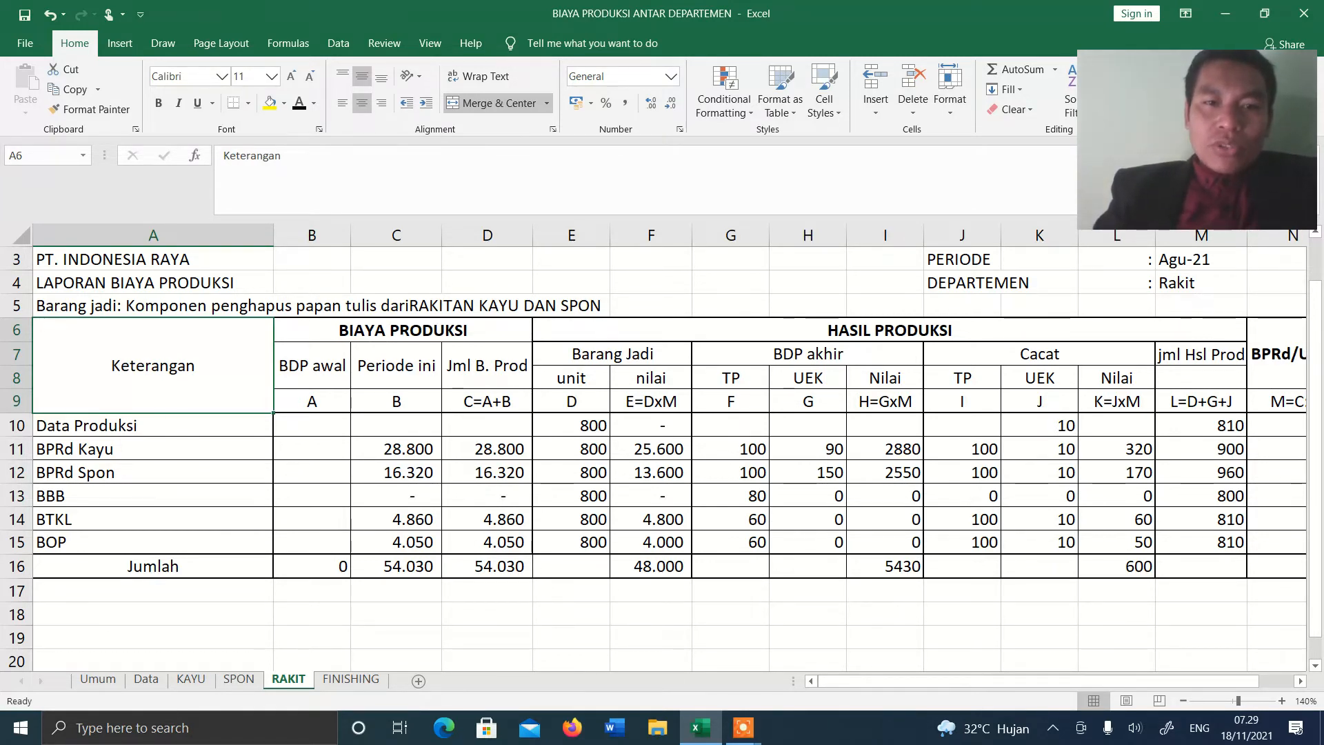
- Examine the Biaya Produksi and Hasil Produksi sections and the BPRd Kayu and BPRd Spon rows of the Rakit report
left_click(403, 330)
left_click(784, 331)
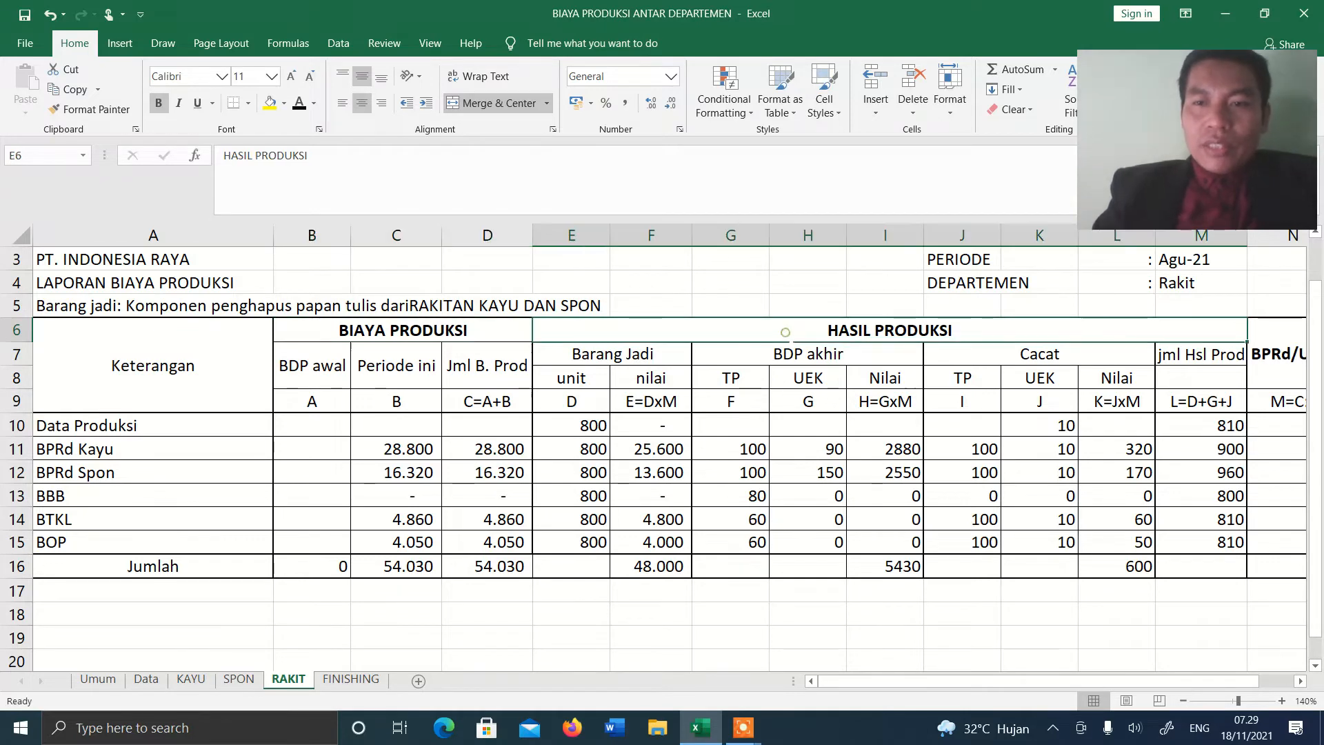
left_click(1183, 701)
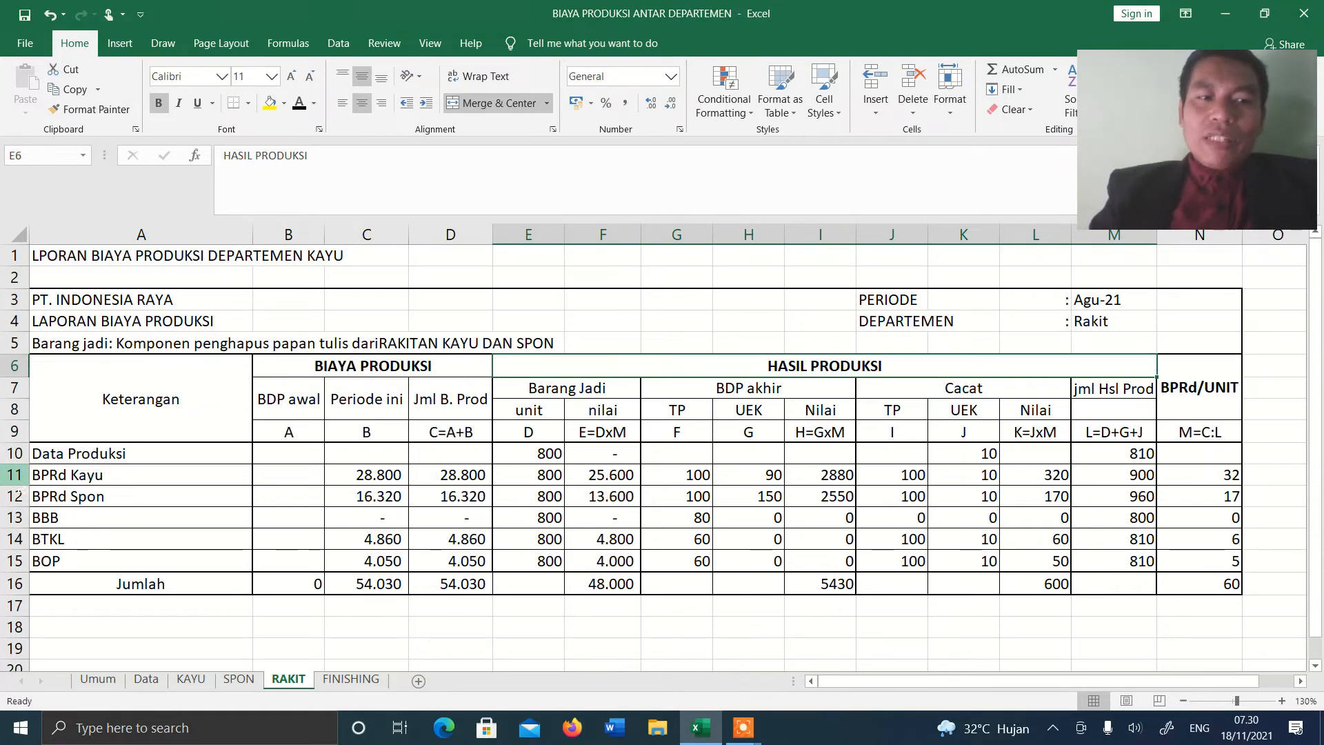
left_click_drag(14, 474, 14, 496)
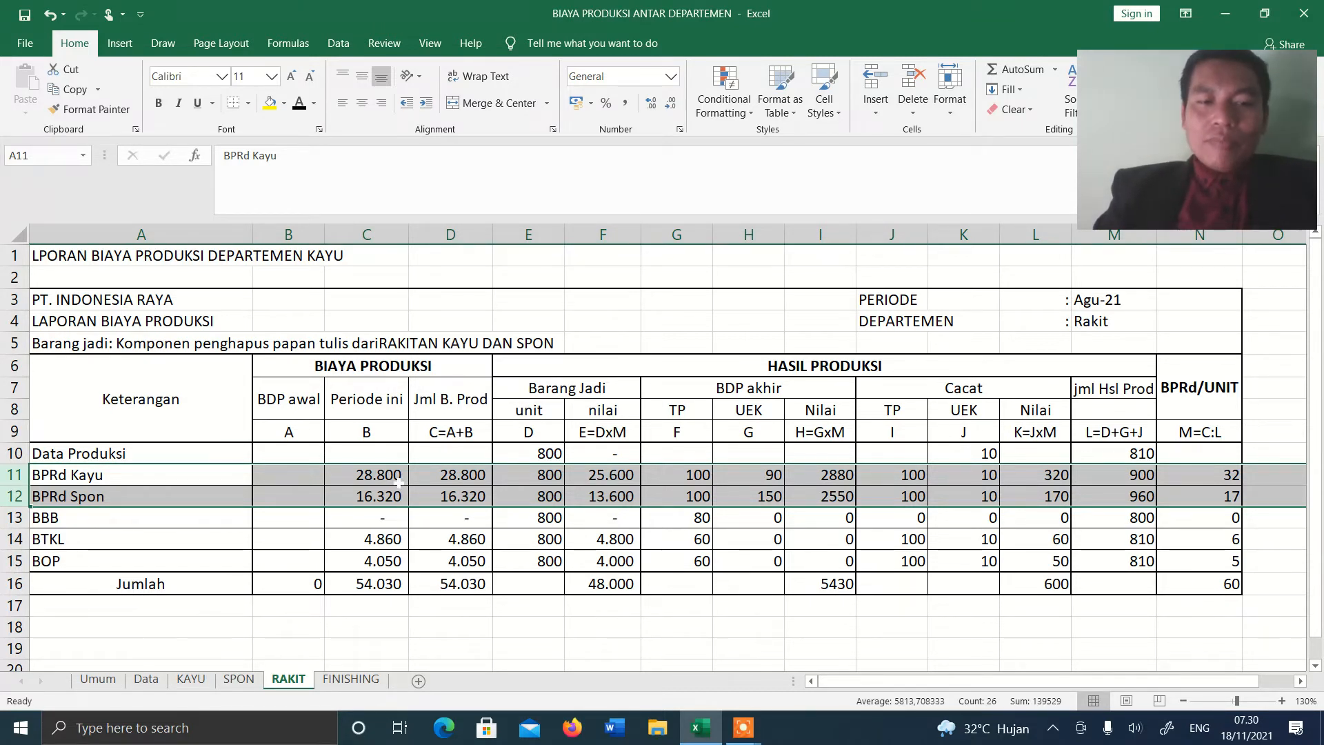
- Check the Rakit Periode ini formulas for BPRd Spon and BPRd Kayu, tracing the Kayu one to cells E10 and N14 of the KAYU sheet
left_click(366, 495)
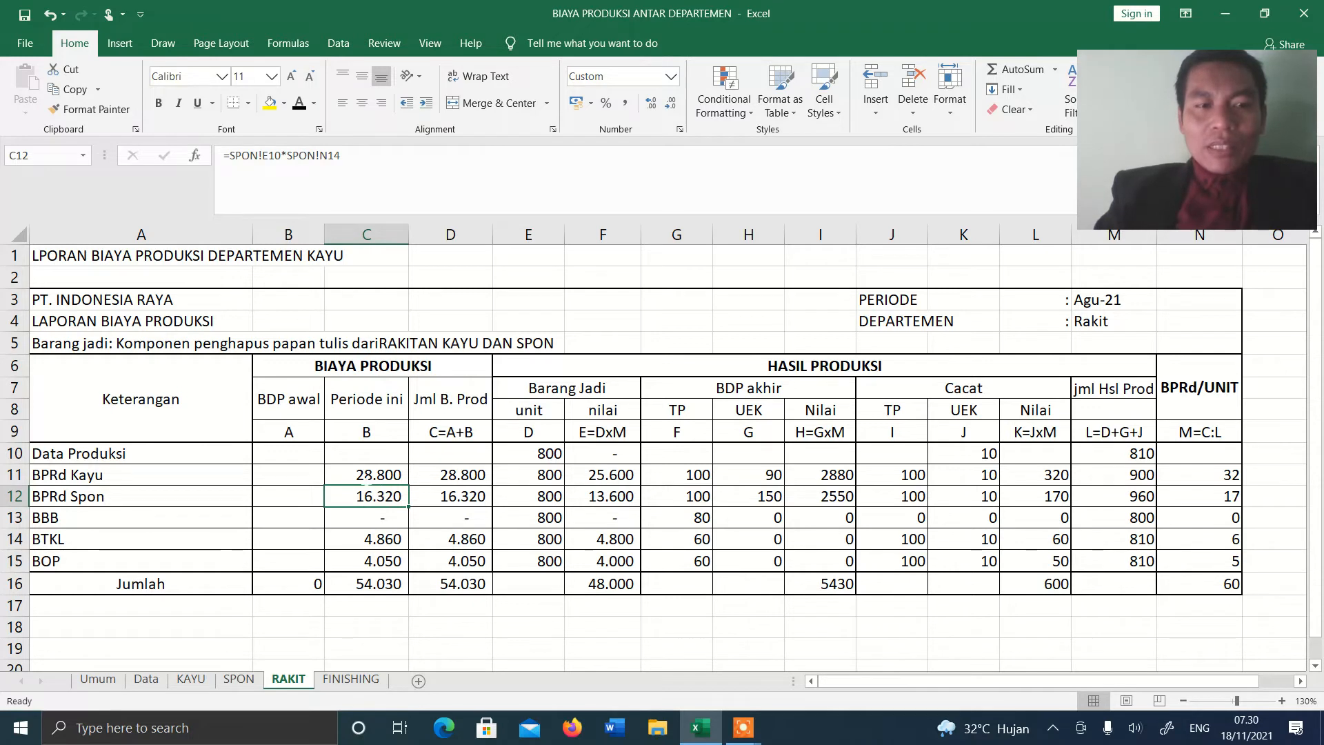
left_click(378, 475)
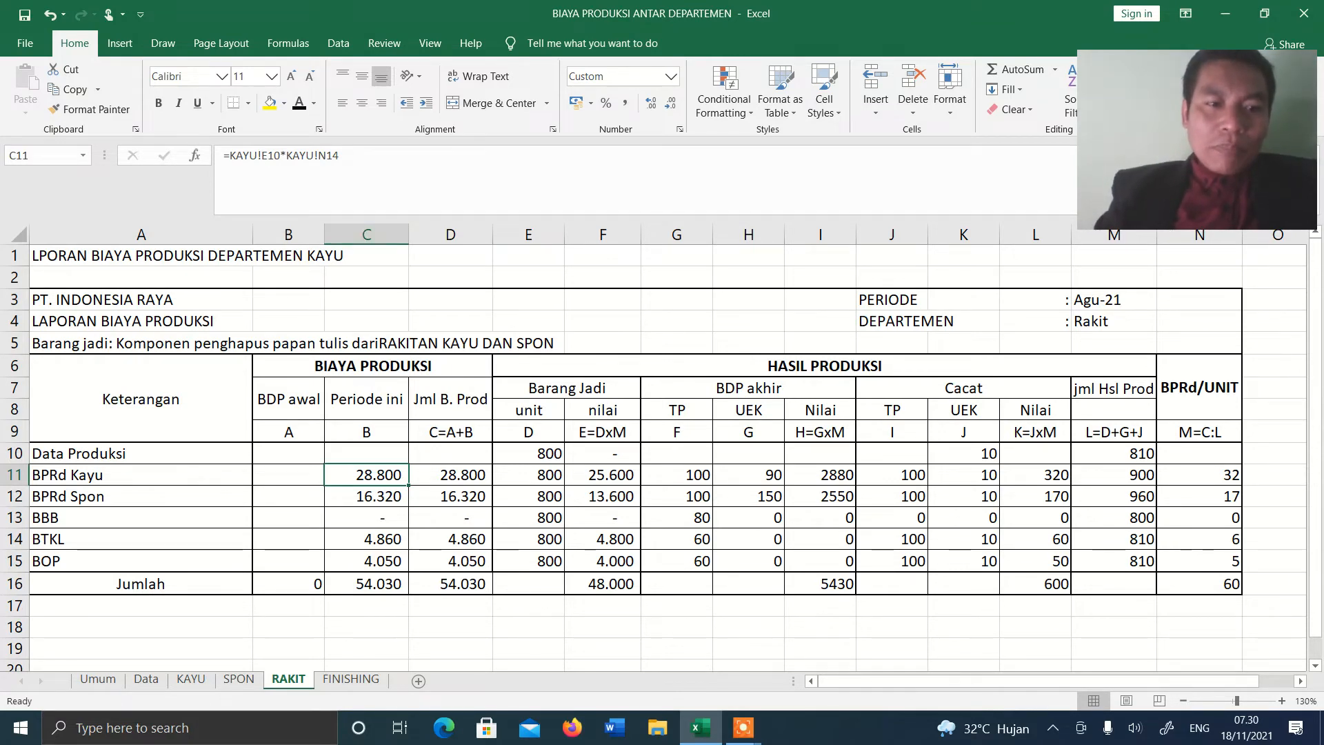
left_click(189, 681)
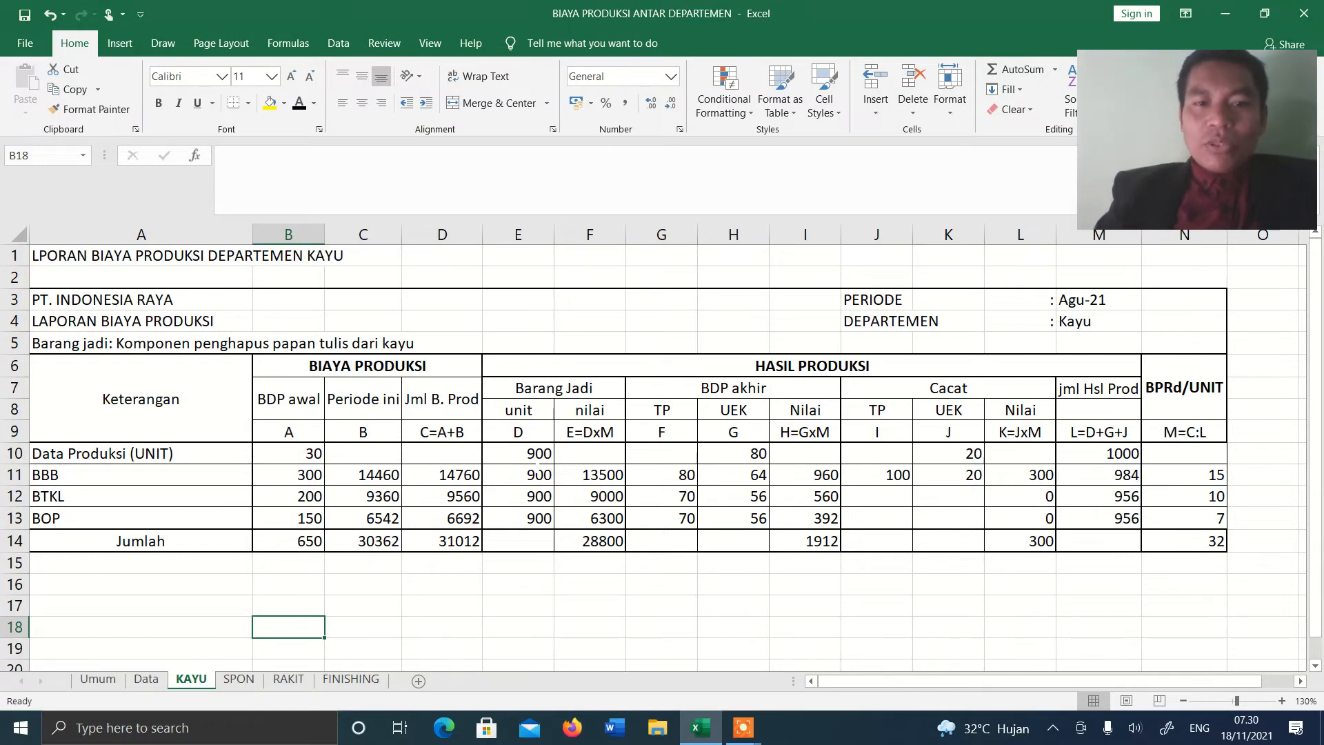
left_click(539, 456)
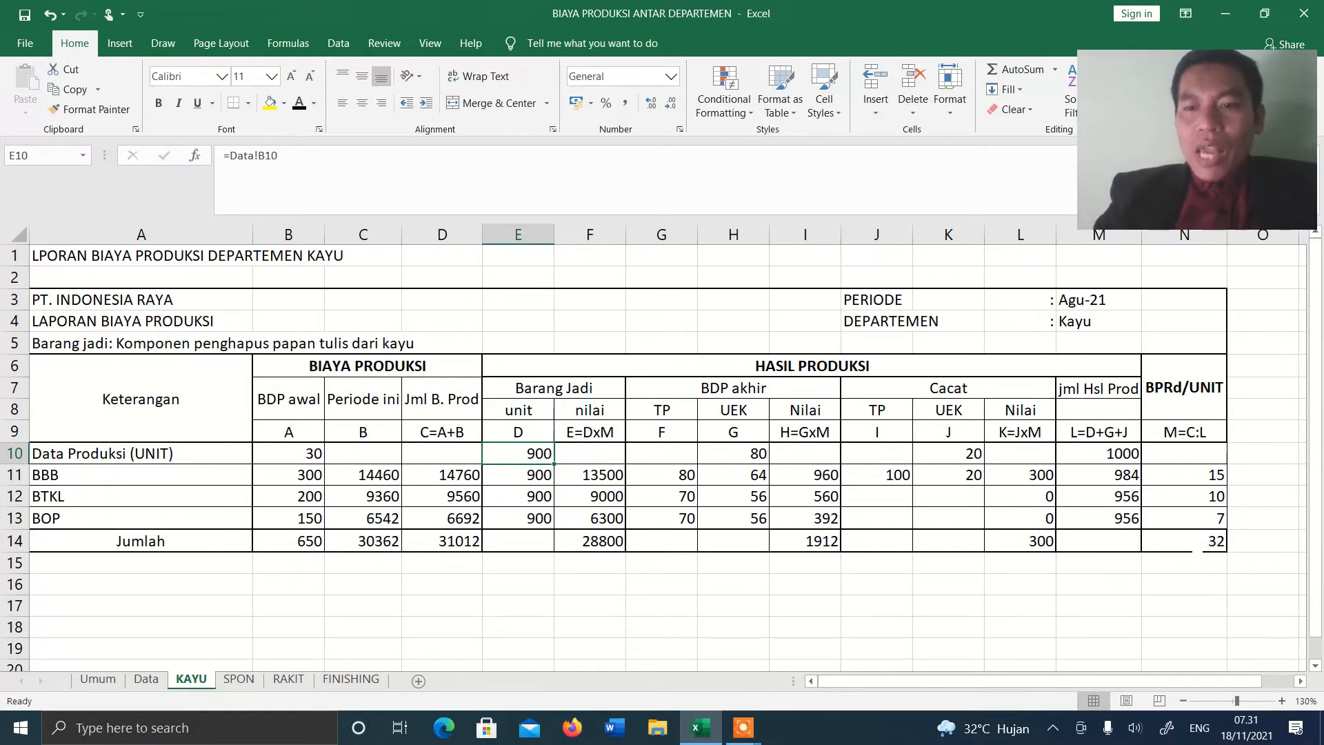
left_click(1199, 546)
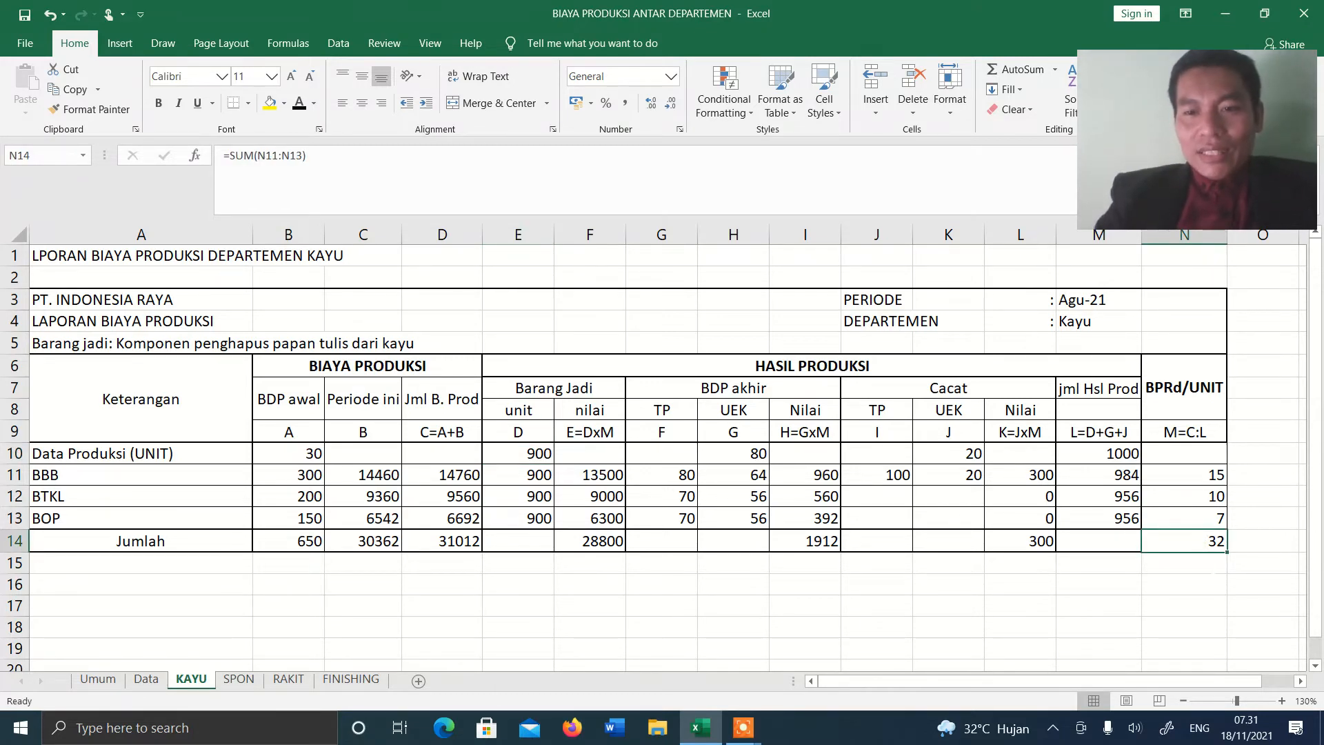
- Trace the Rakit BPRd Spon formula in C12 to the finished units in E10 and total unit cost in N14 of the SPON sheet
left_click(292, 680)
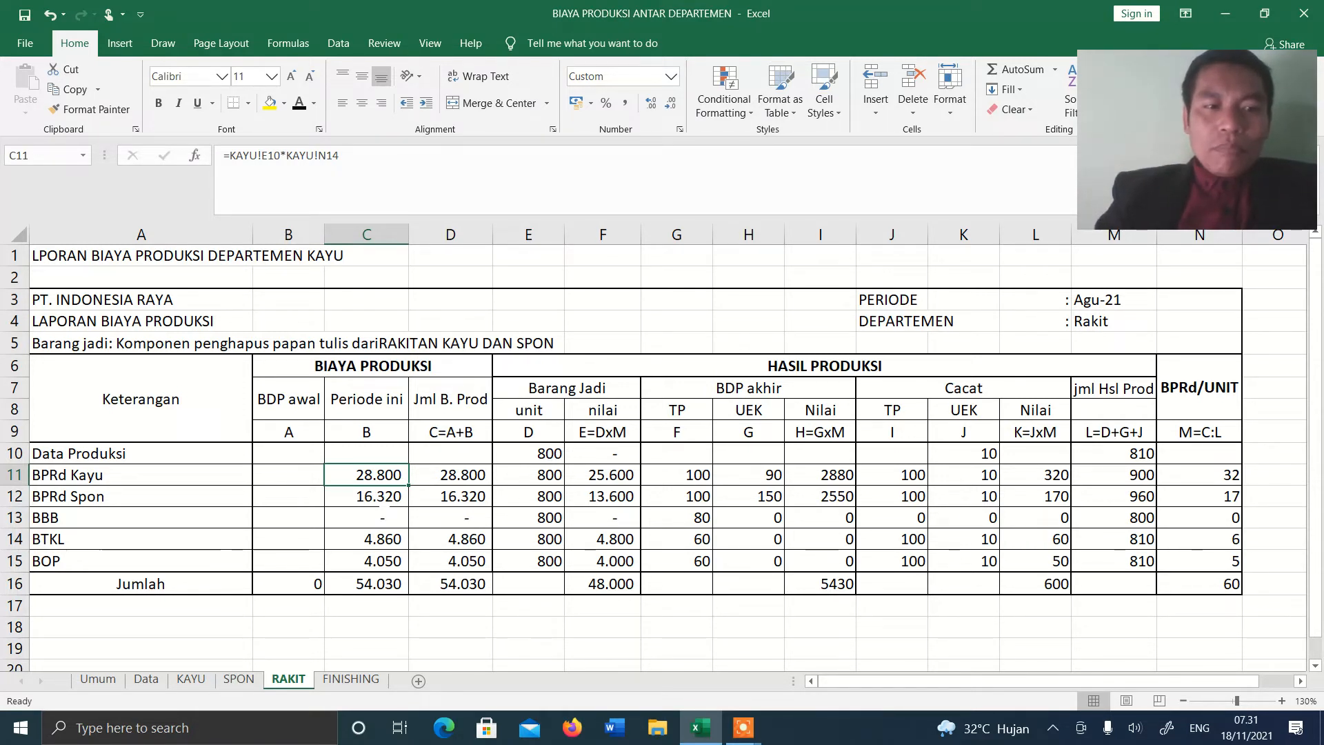
key("Down")
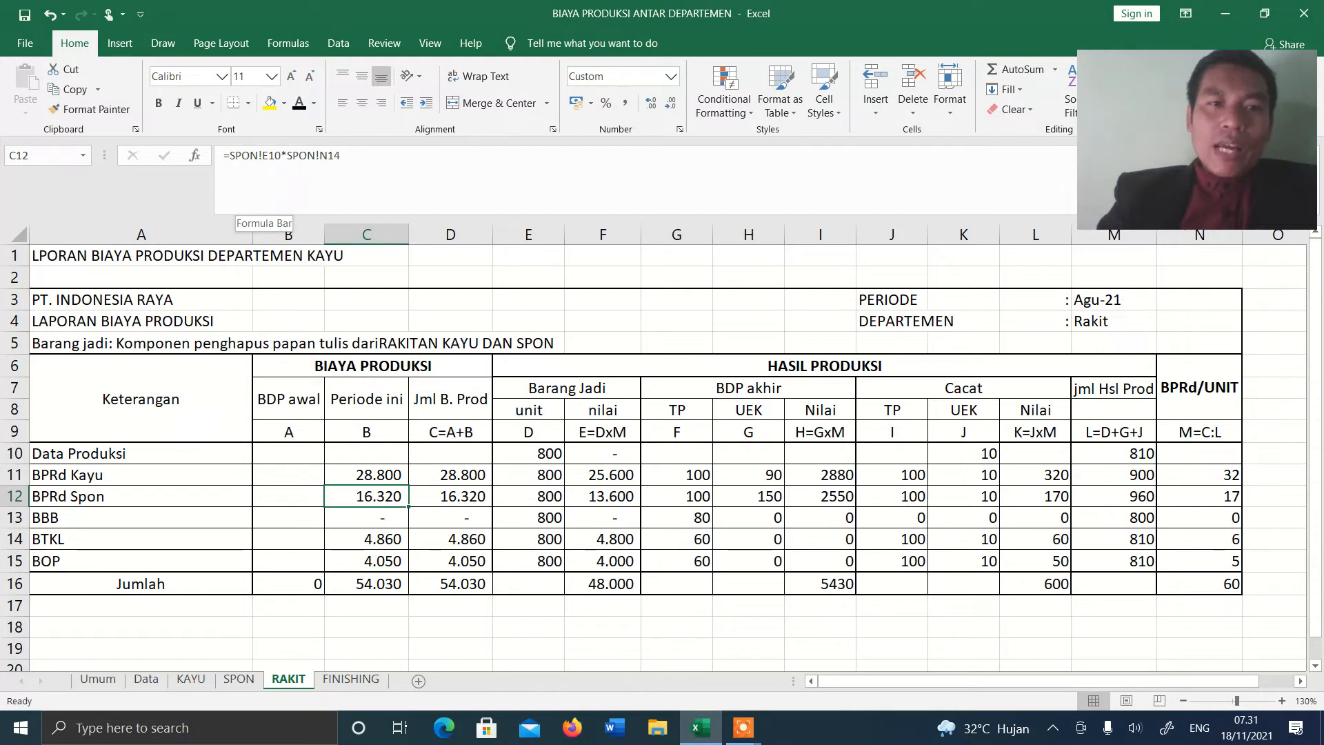
left_click(239, 678)
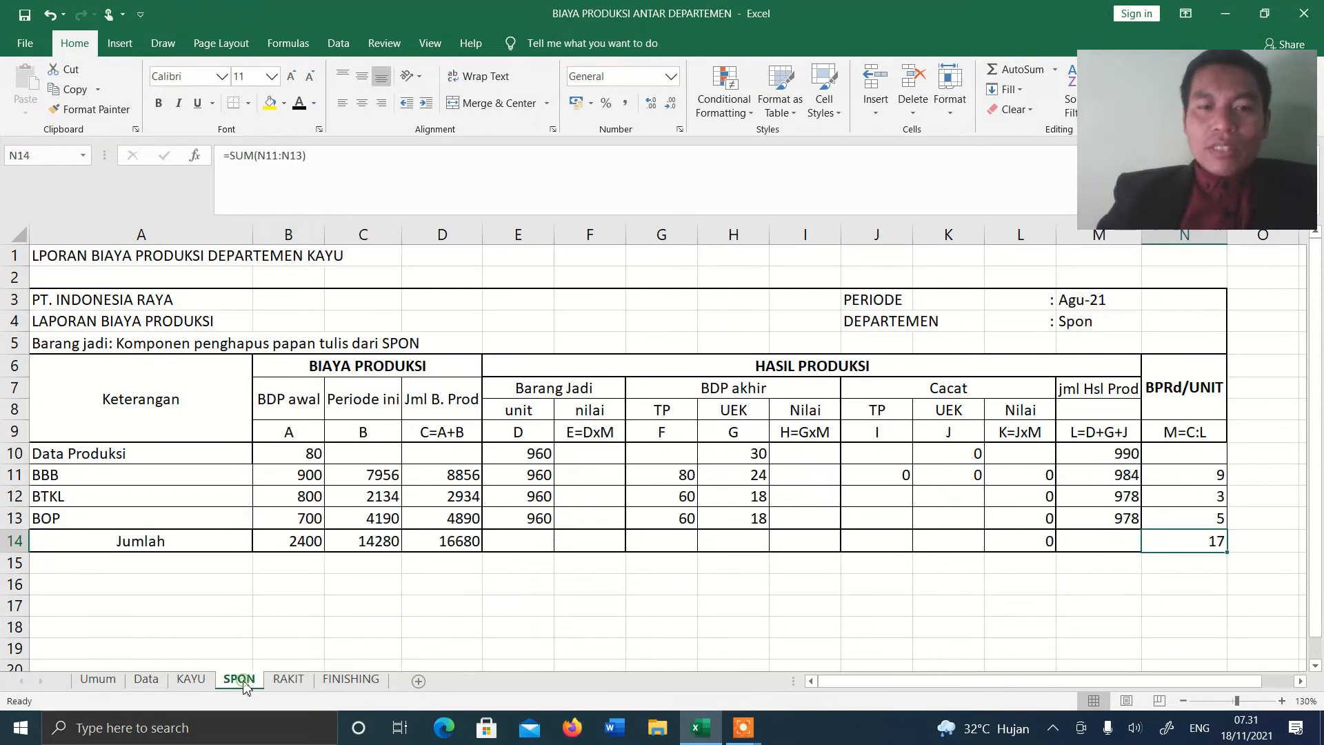
left_click(542, 455)
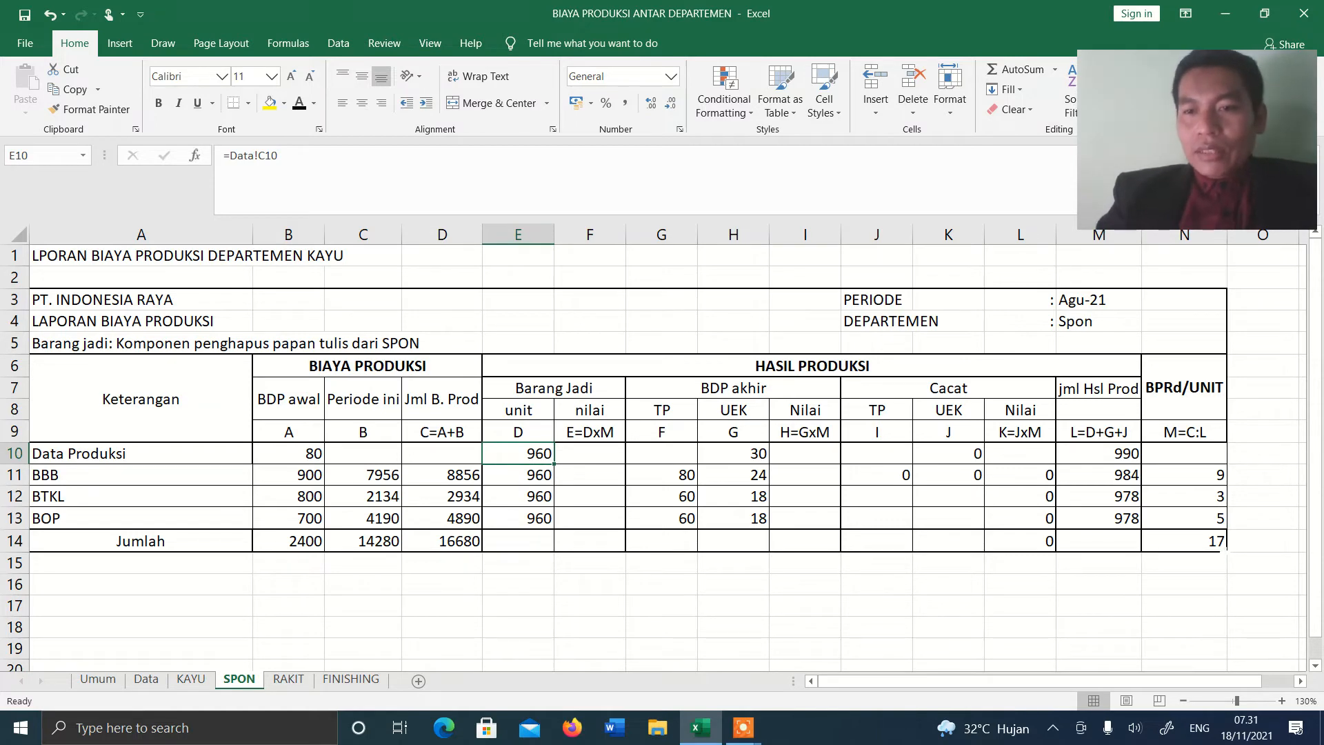
left_click(1211, 541)
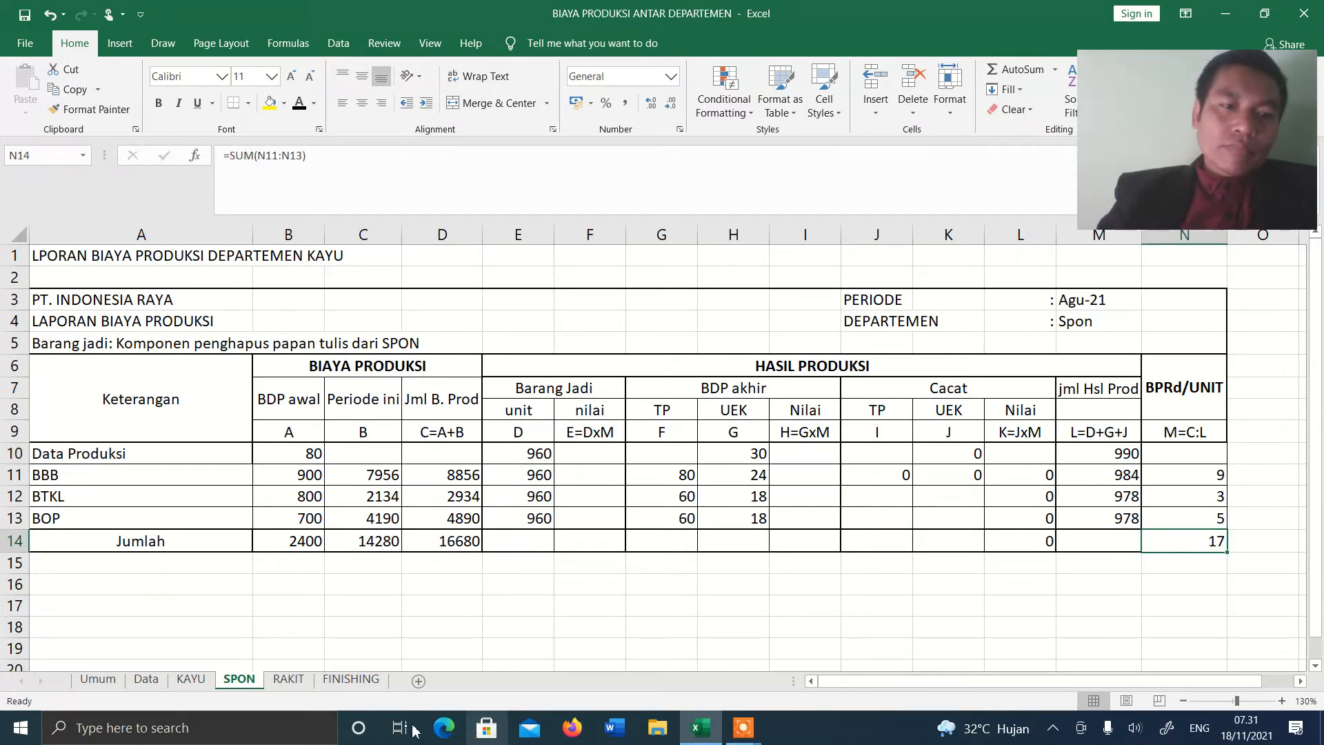
- Check the Periode ini entries for BBB, BTKL and BOP in the Rakit report
left_click(288, 679)
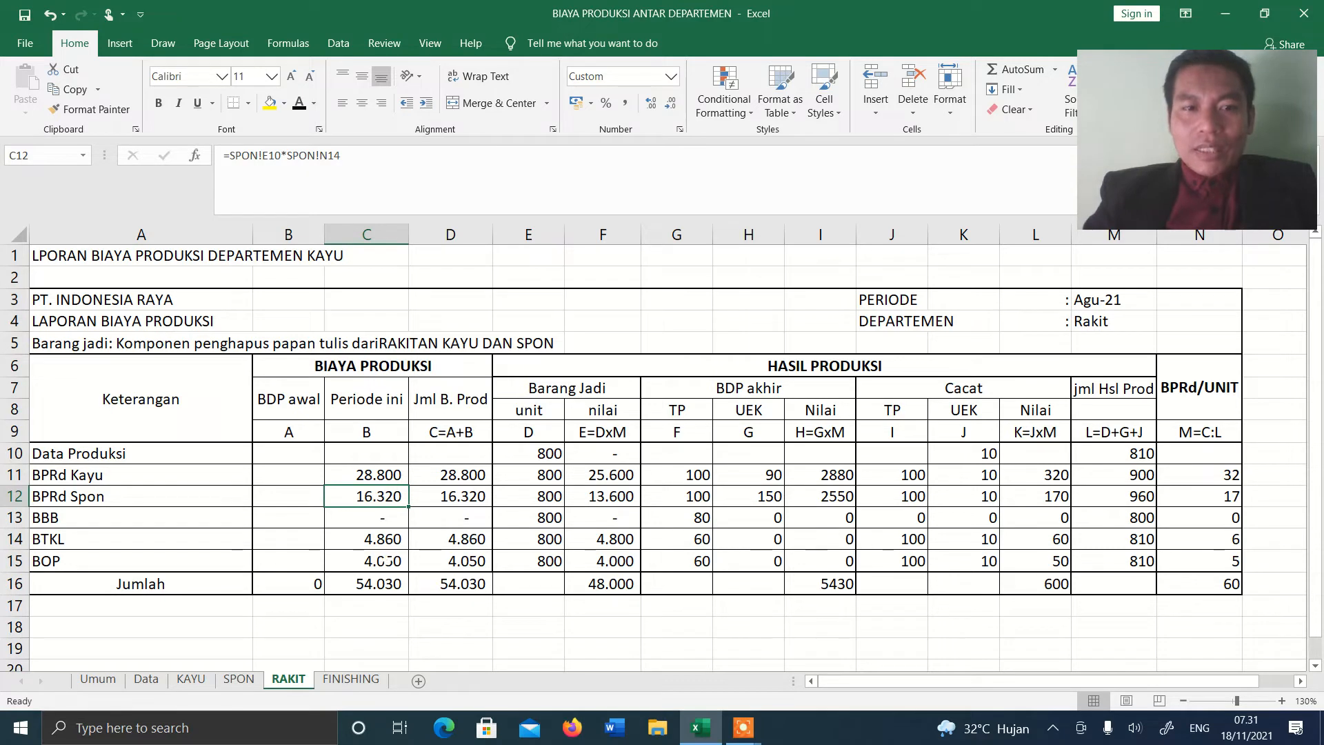
left_click(388, 522)
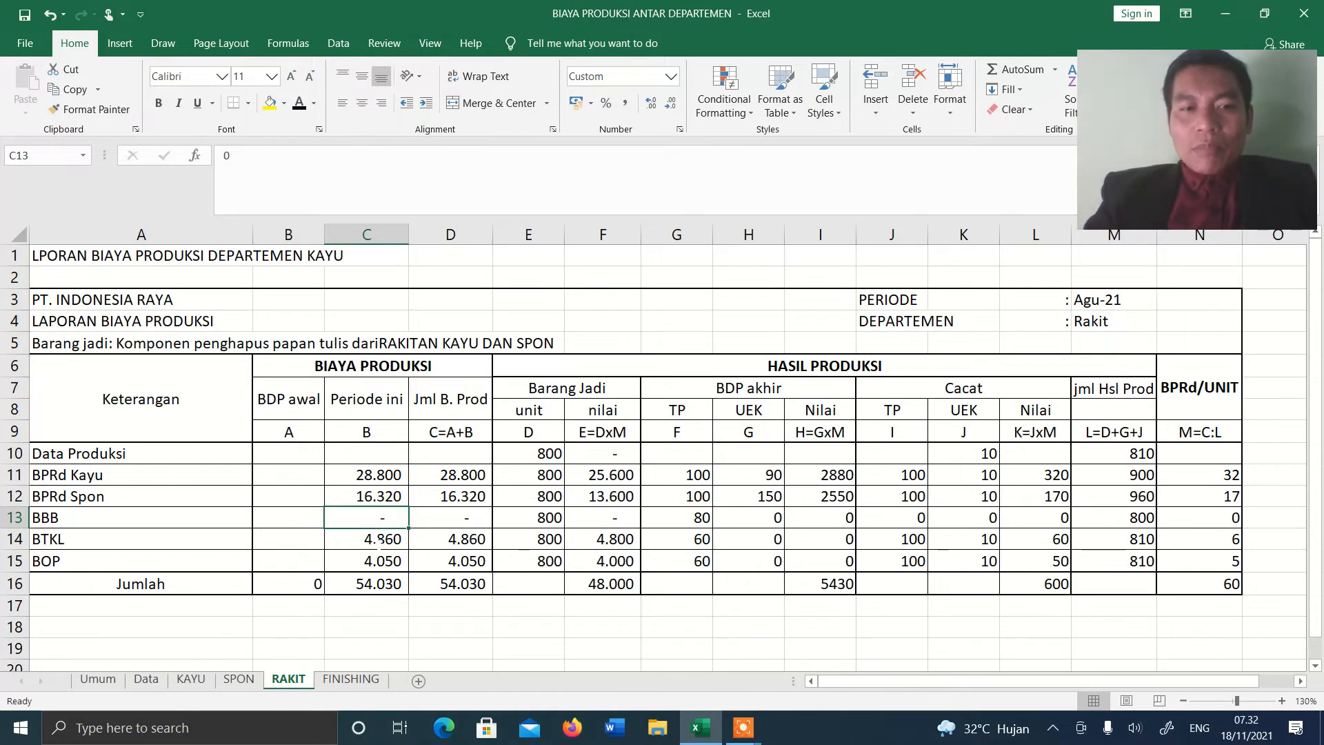
left_click(381, 543)
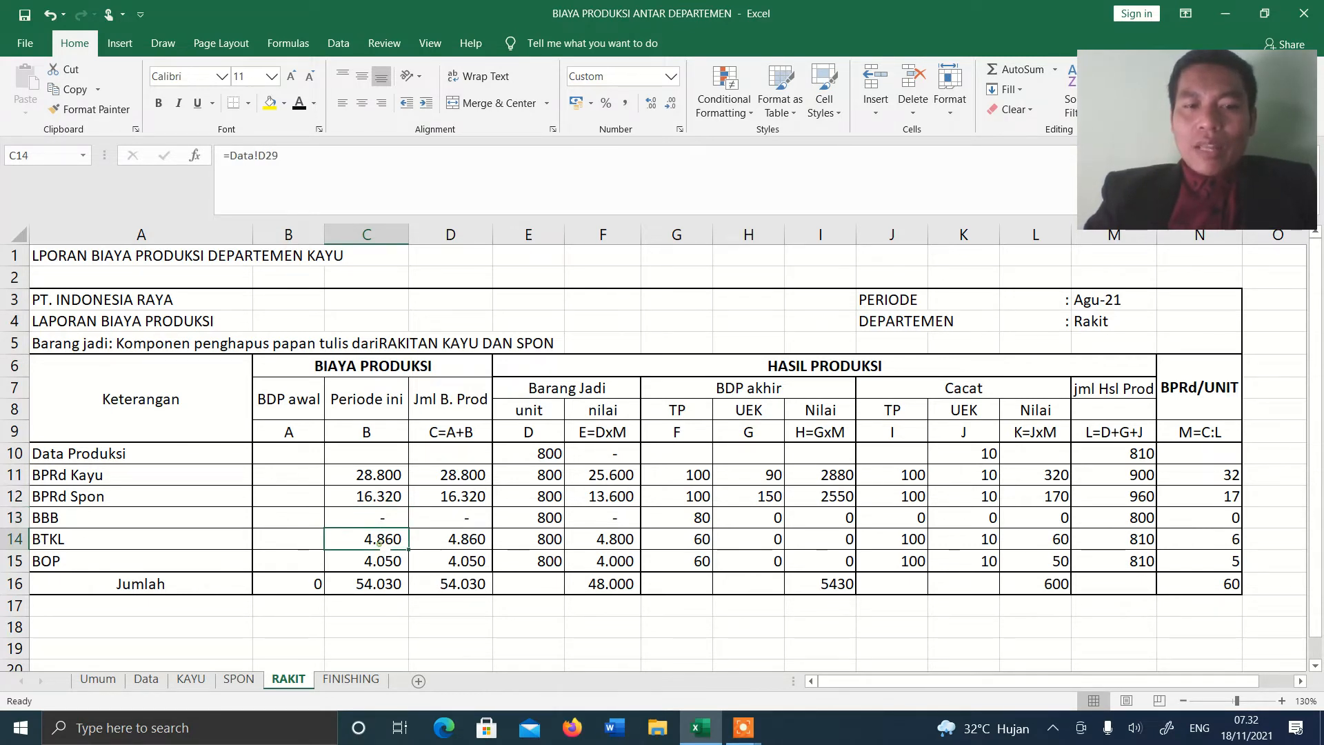
left_click(382, 564)
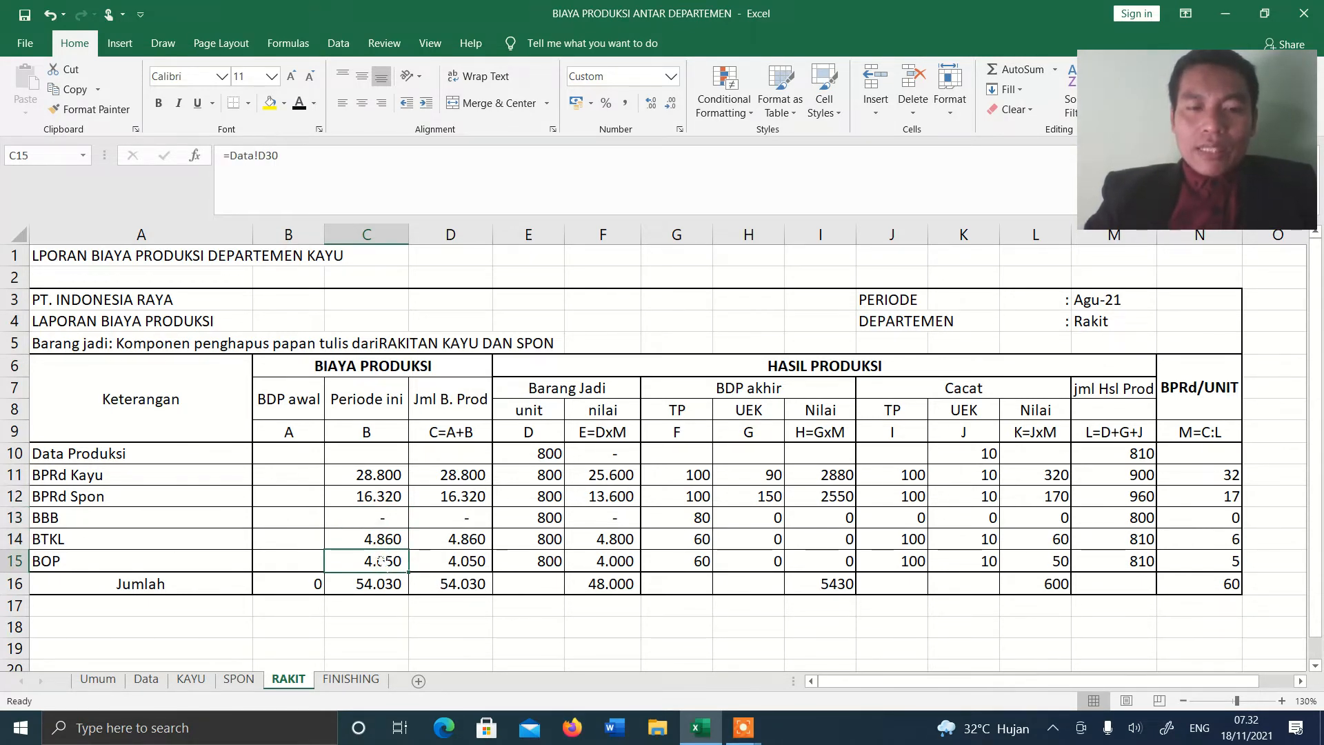
left_click(375, 543)
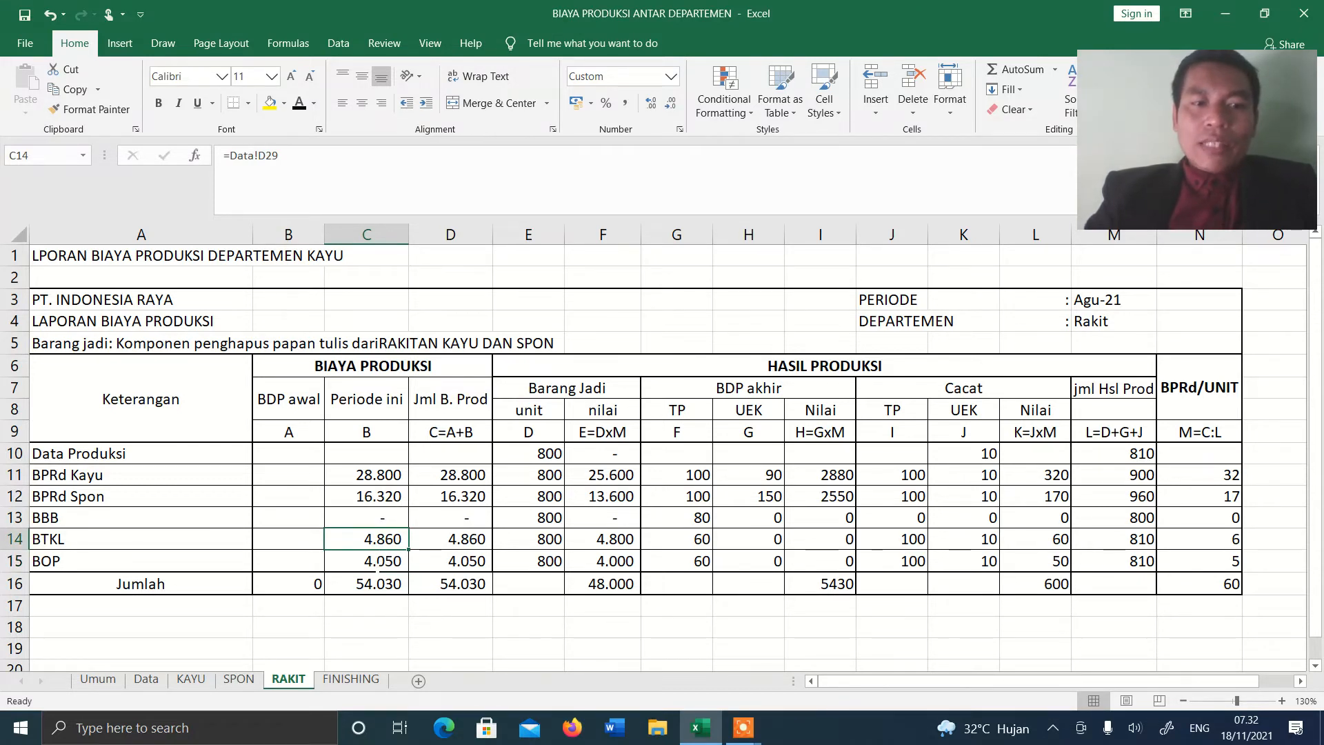
- Trace the Rakit BOP formula in C15 to the Data sheet and check Rakit's direct labour and overhead costs in D29:D30
left_click(381, 564)
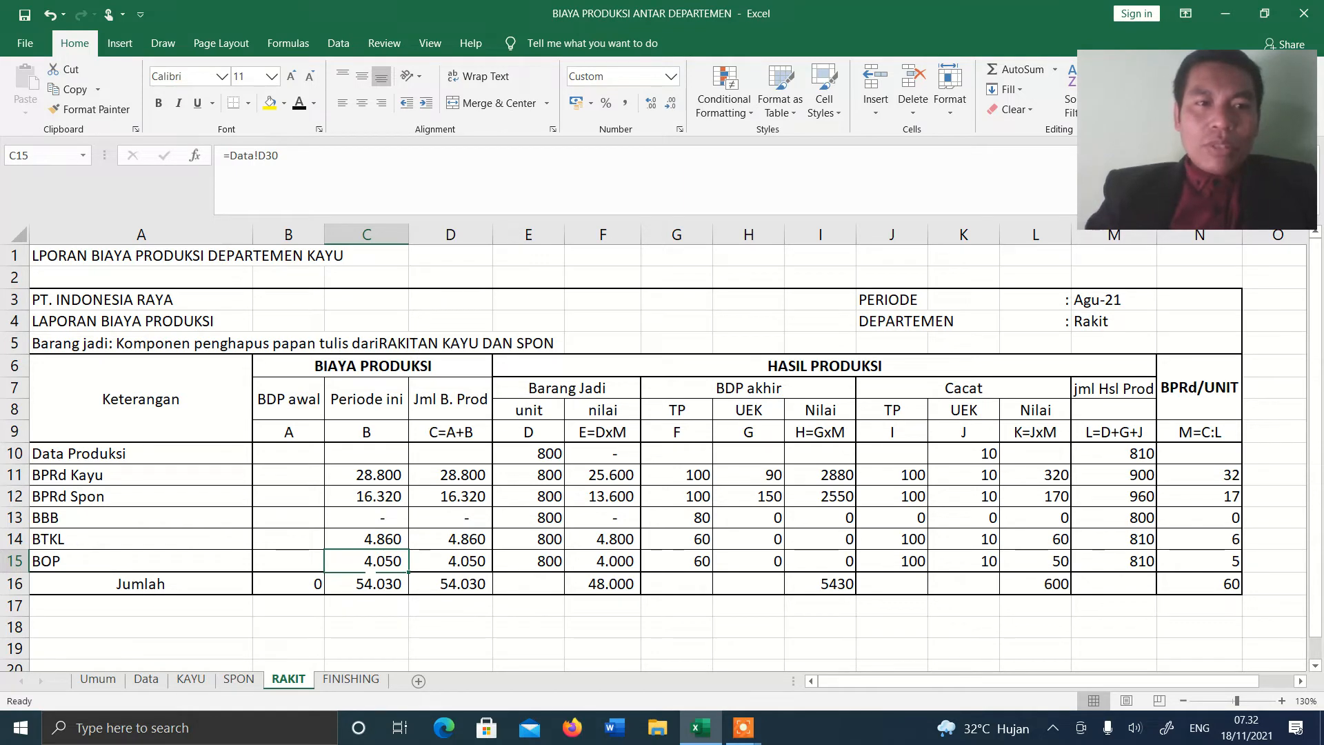
left_click(153, 681)
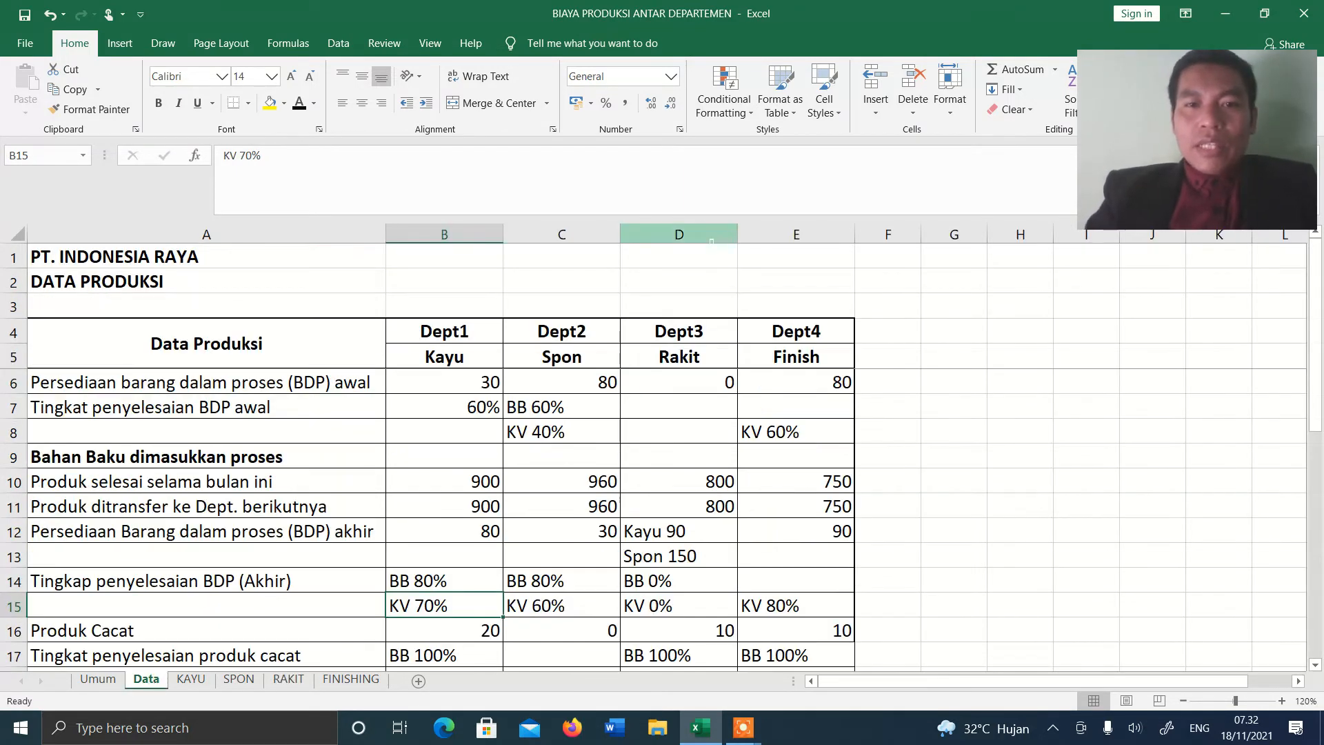
left_click_drag(1319, 418, 1320, 641)
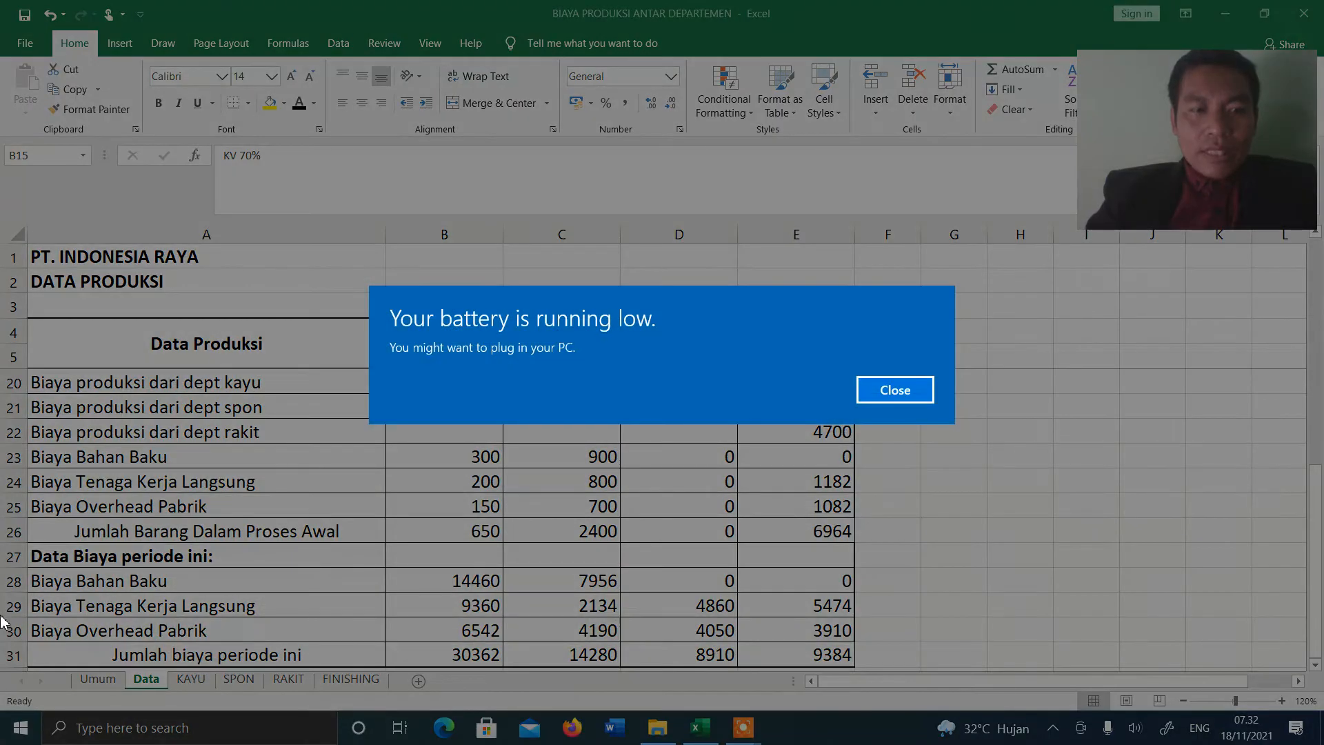
left_click(904, 390)
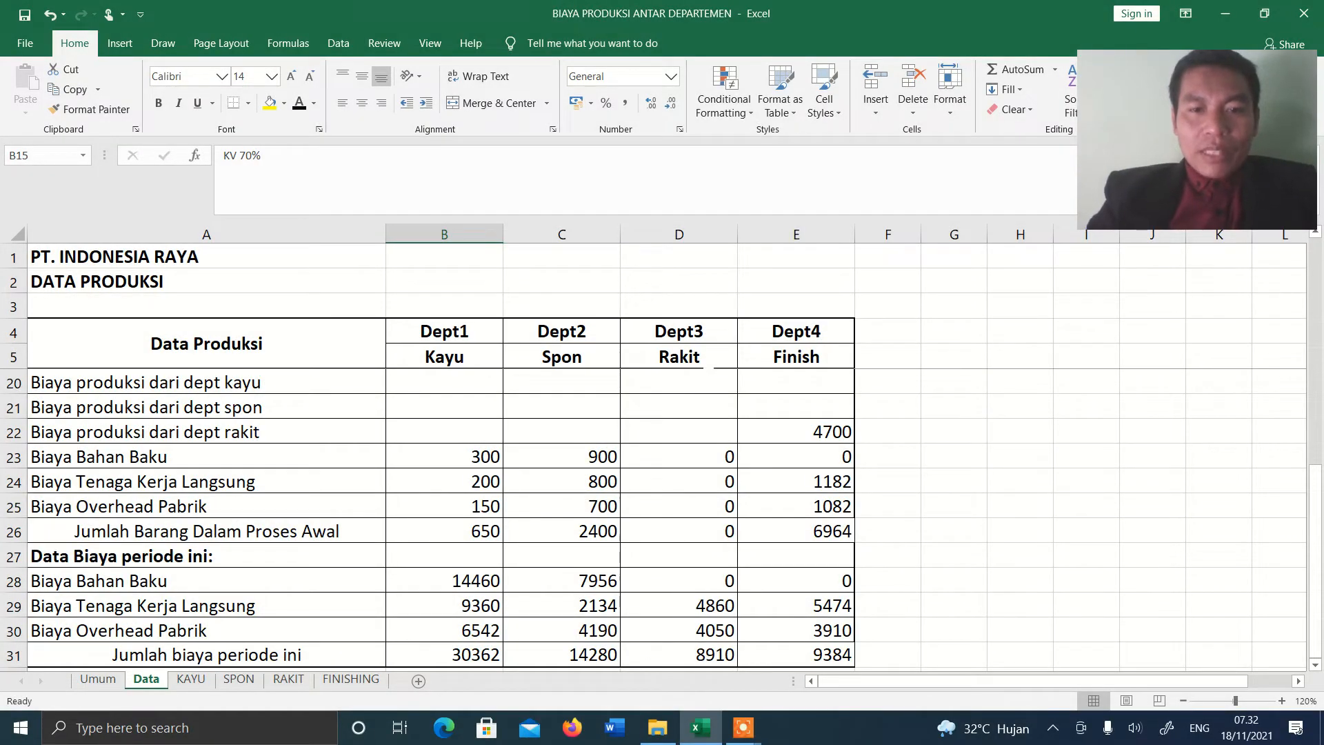
left_click_drag(693, 605, 695, 629)
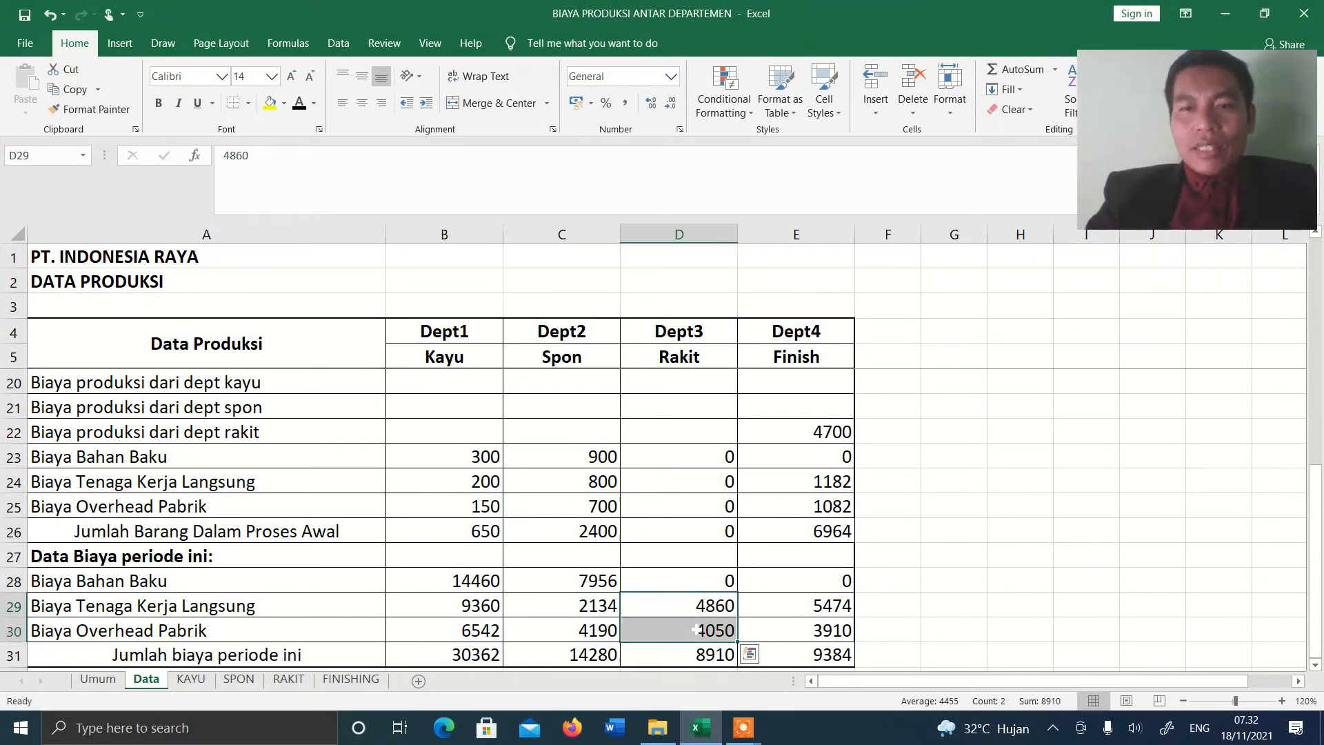
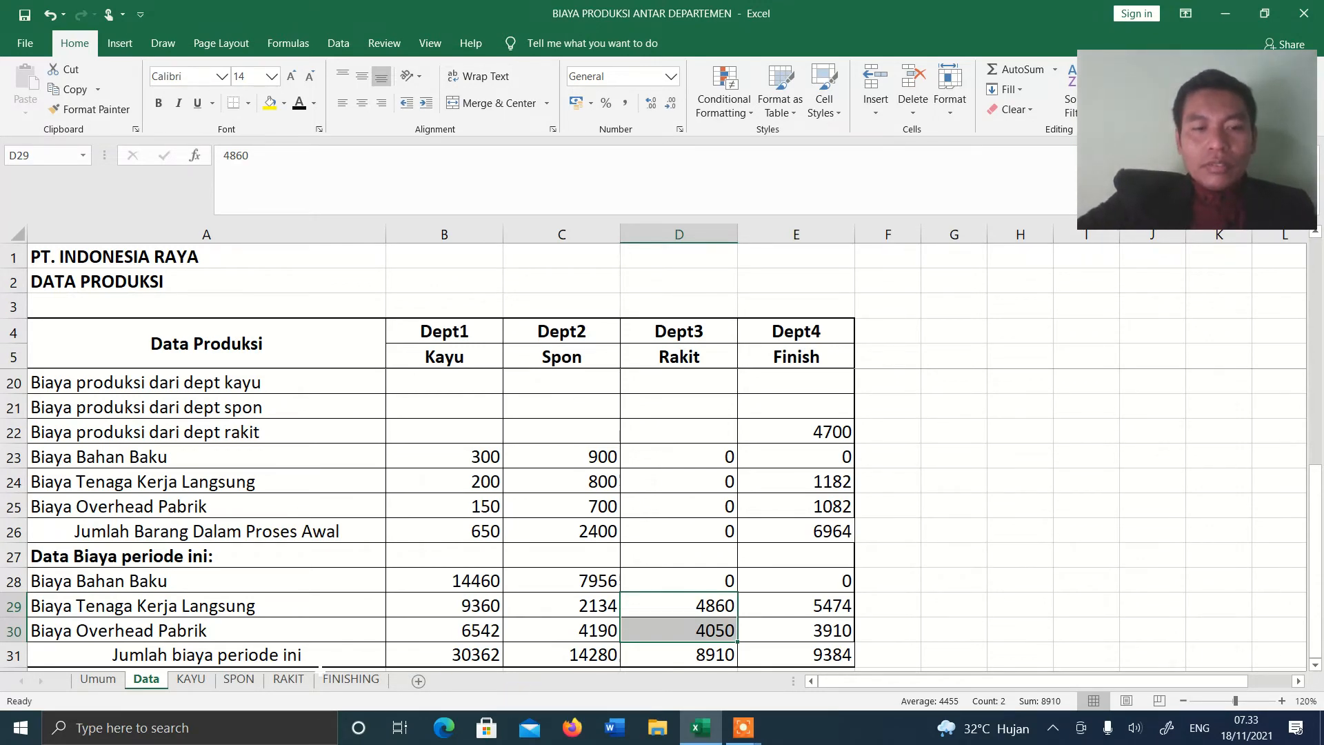
- Examine the Rakit report's Biaya Produksi section, including the BDP awal cells B11:B15 and the Jml B. Prod formula for BBB
left_click(289, 681)
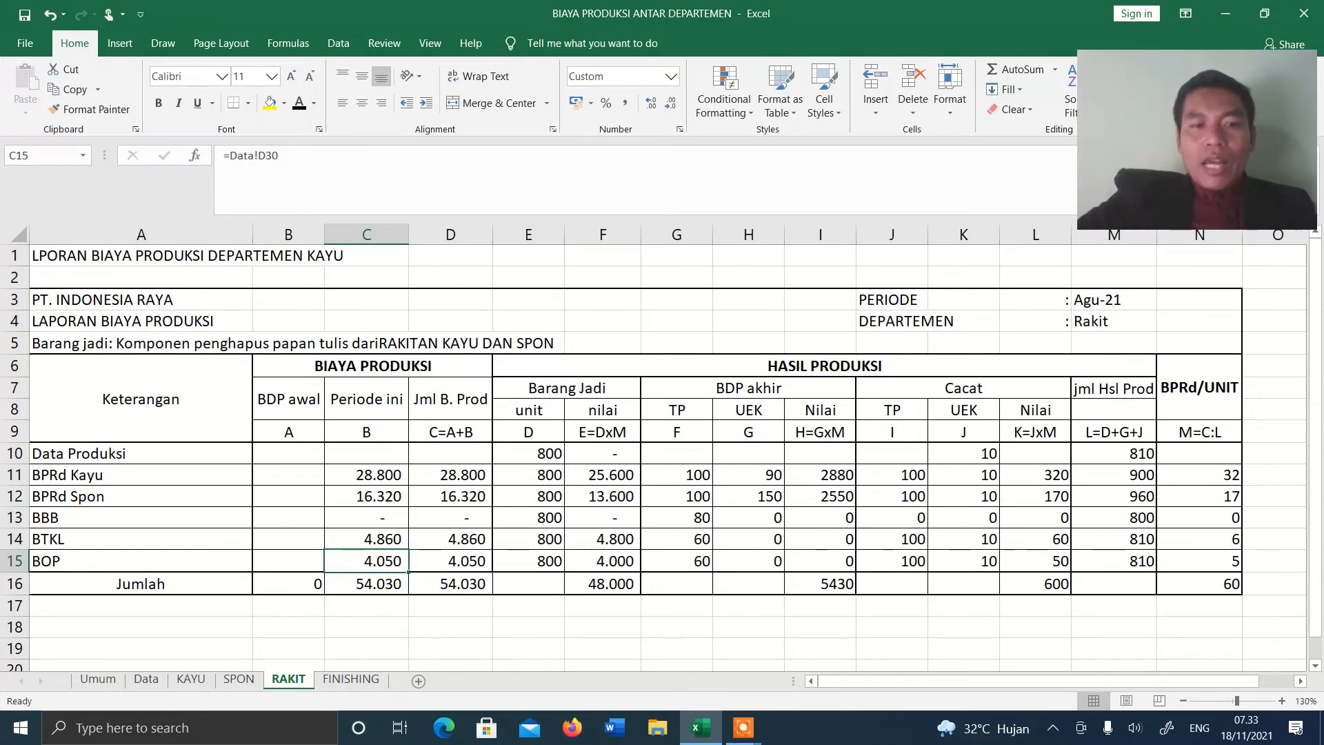
left_click_drag(288, 475, 315, 561)
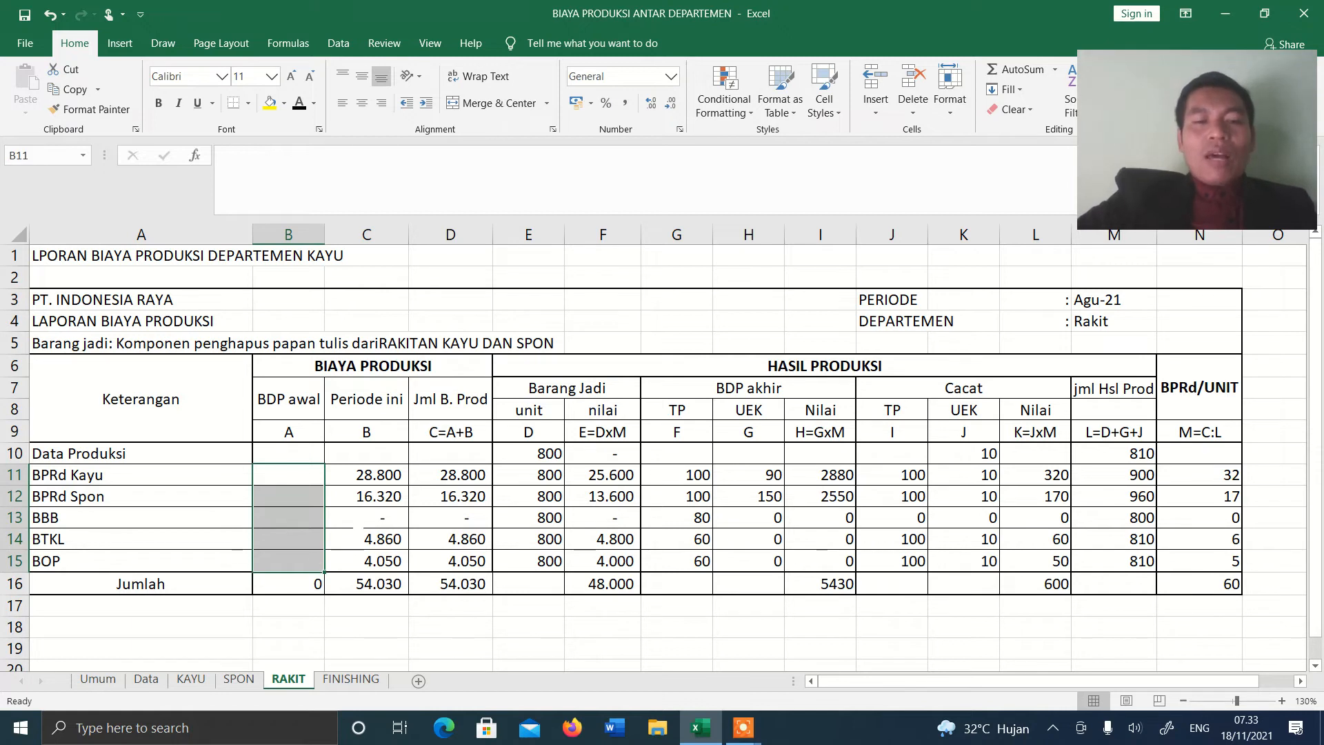
left_click(456, 511)
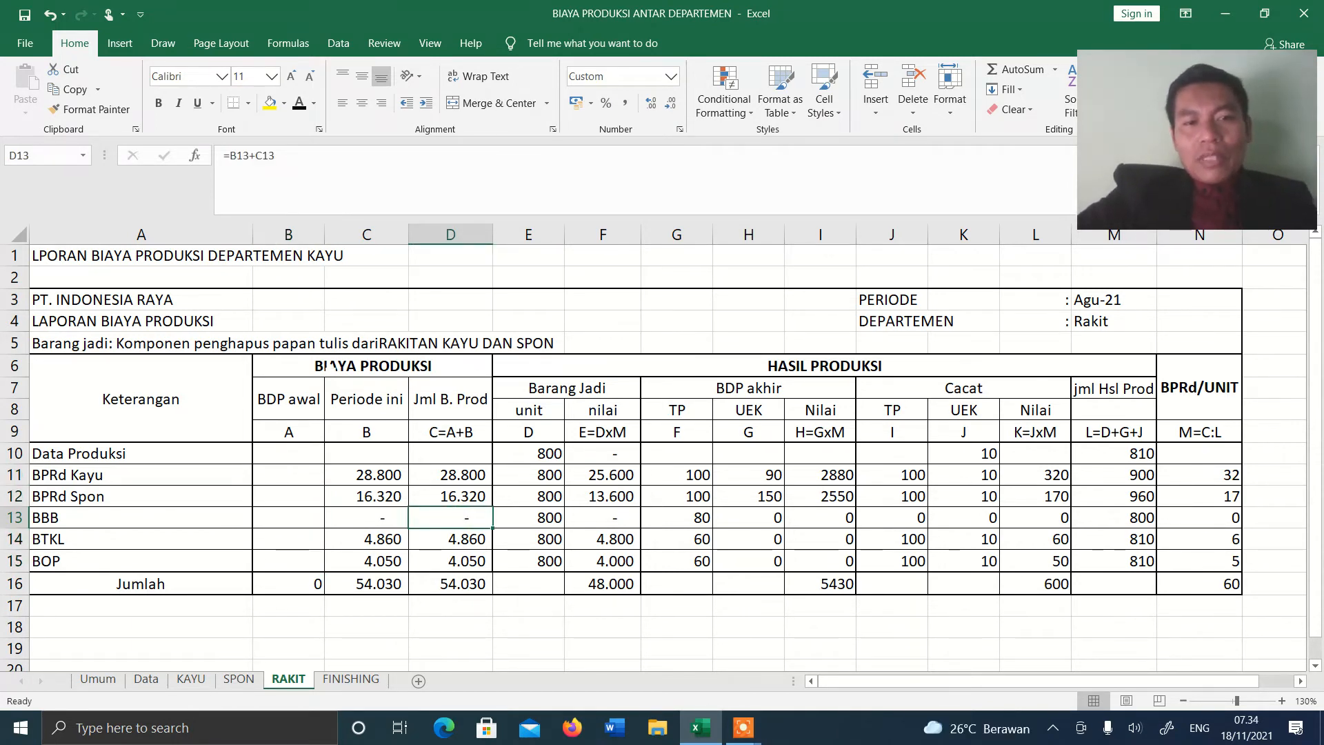
left_click_drag(330, 365, 454, 582)
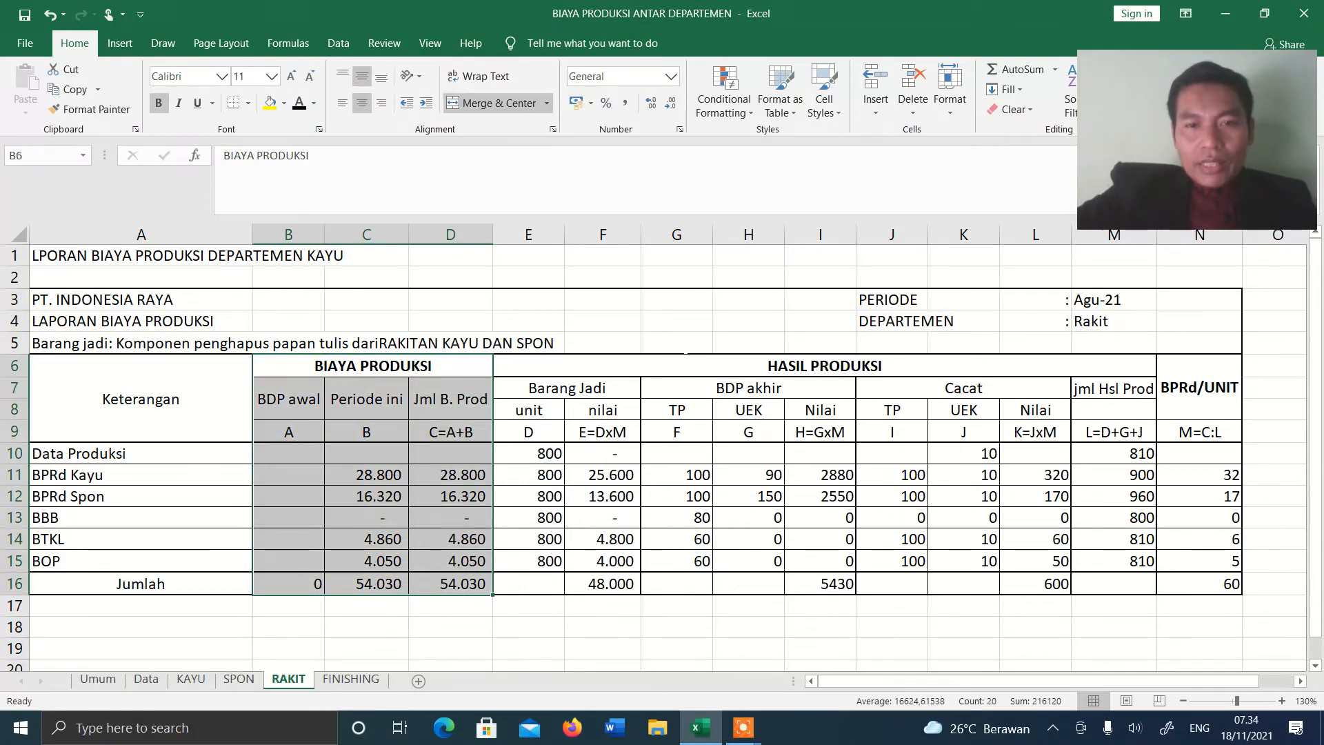
- Review the Barang Jadi, BDP akhir and Cacat groups under Hasil Produksi and the finished-unit formula in E10 of the Rakit report
left_click(673, 374)
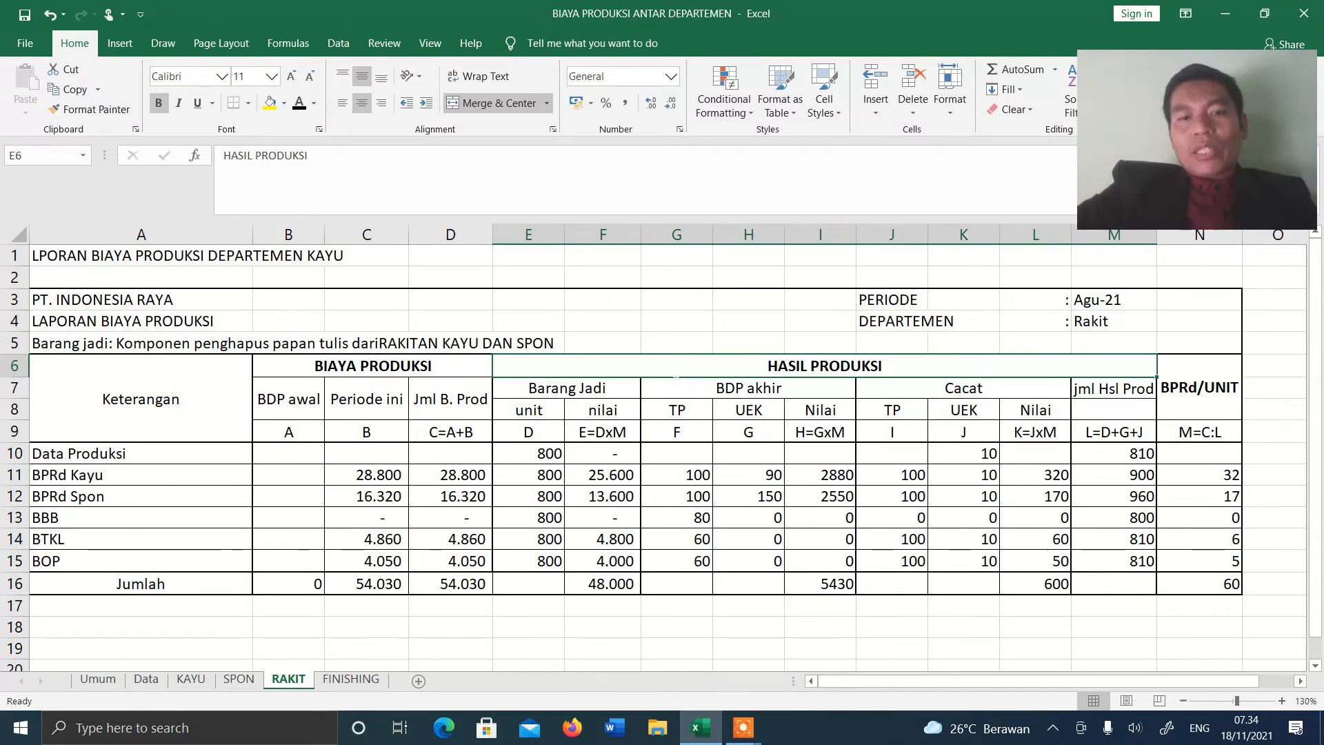
left_click(617, 391)
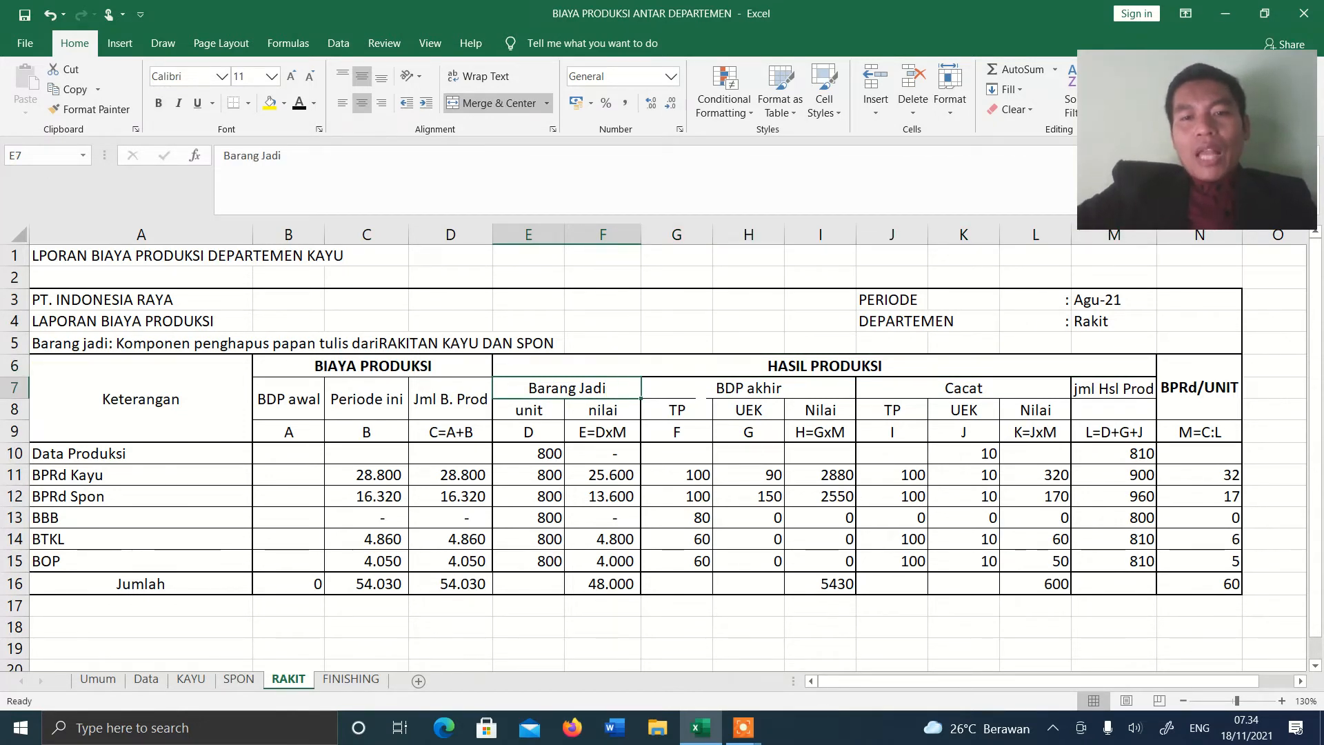
left_click(689, 390)
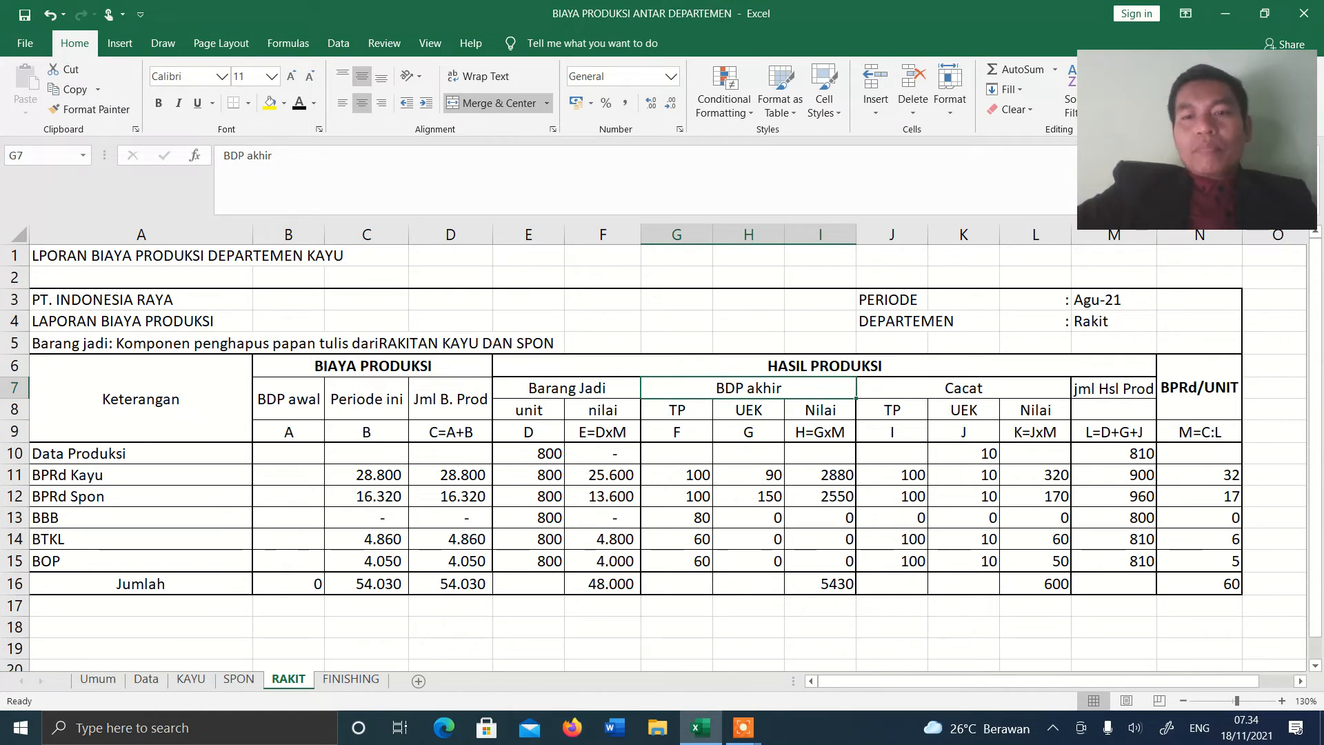
left_click(923, 387)
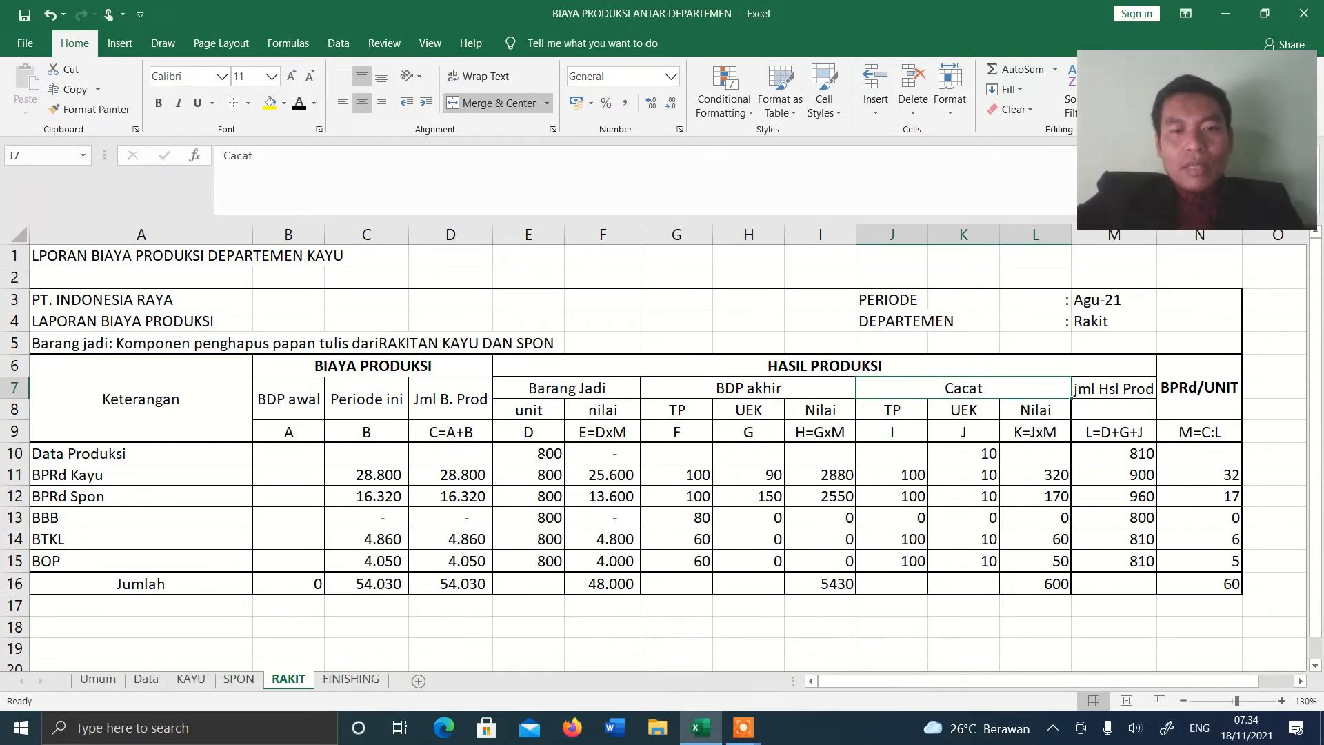
left_click(528, 453)
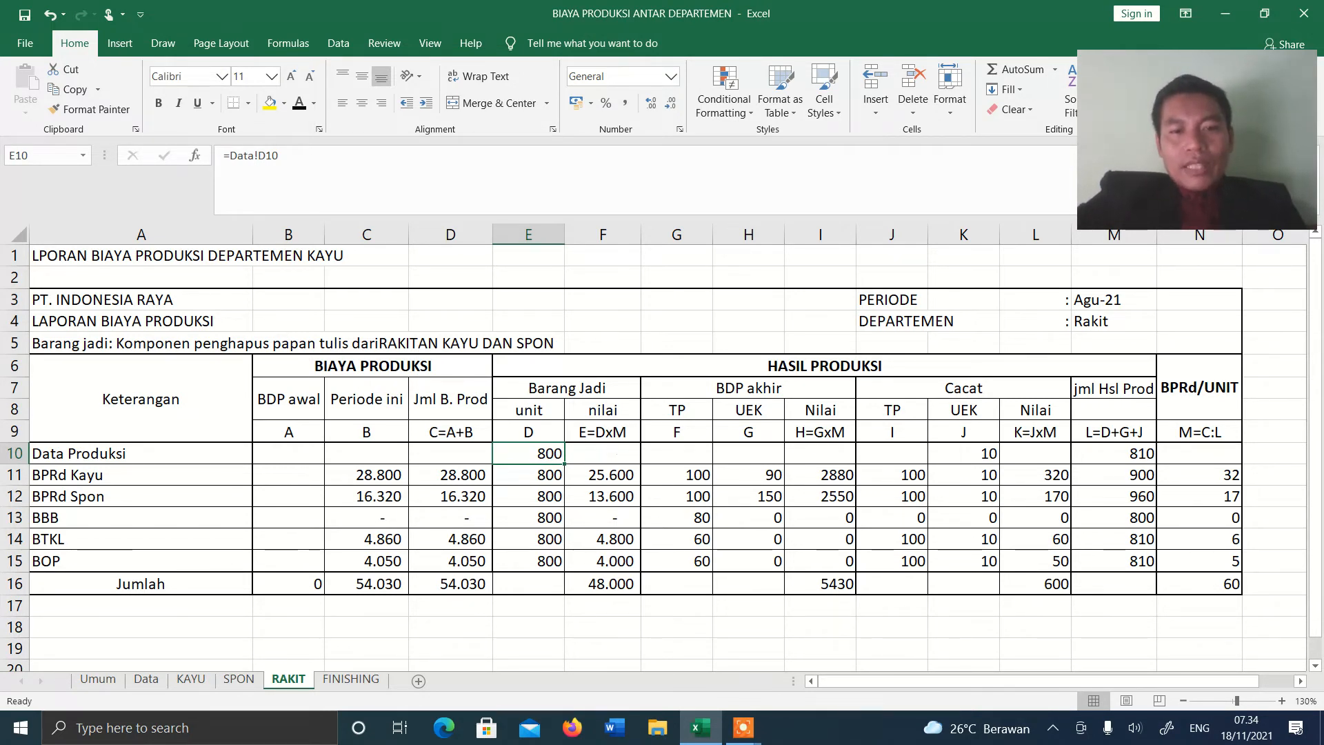
- Hide the Rakit report's calculated results by applying a white font to F10:F16, I10:I16, L10:L16 and M10:N16
left_click_drag(602, 453, 613, 581)
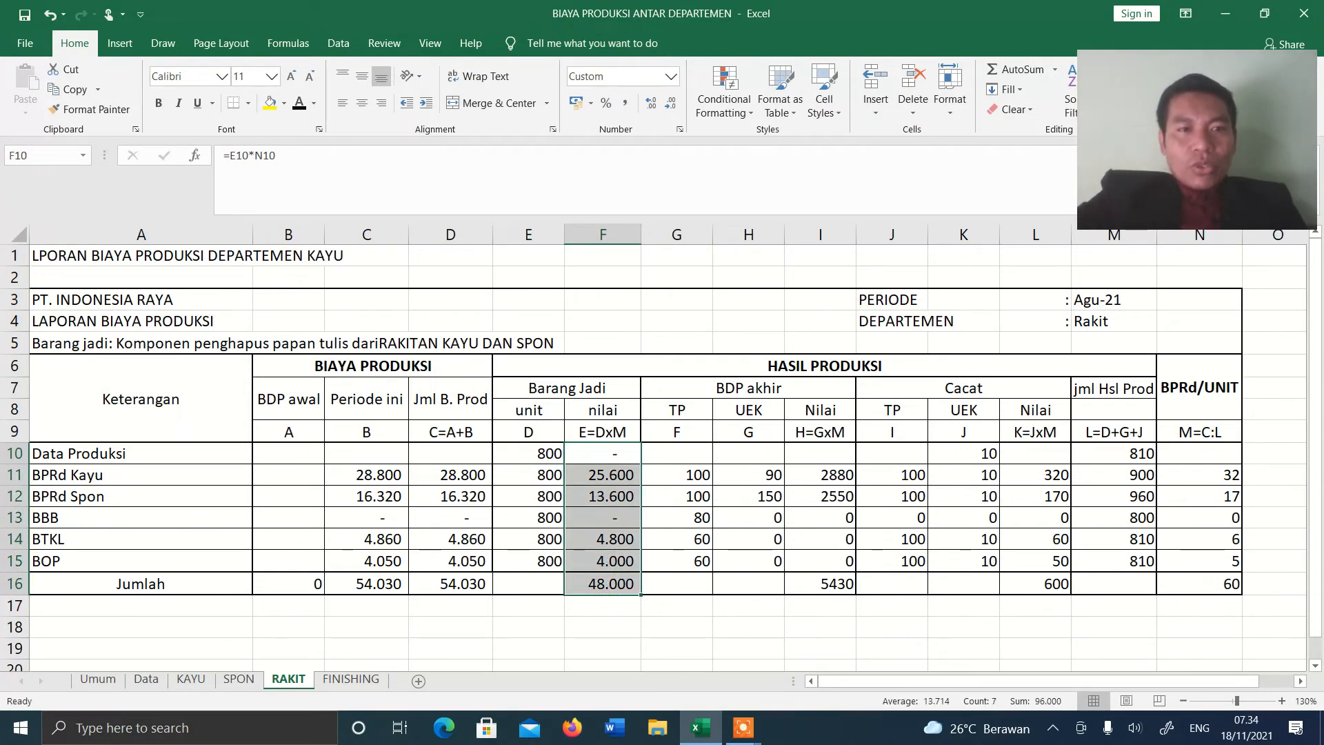
left_click(313, 103)
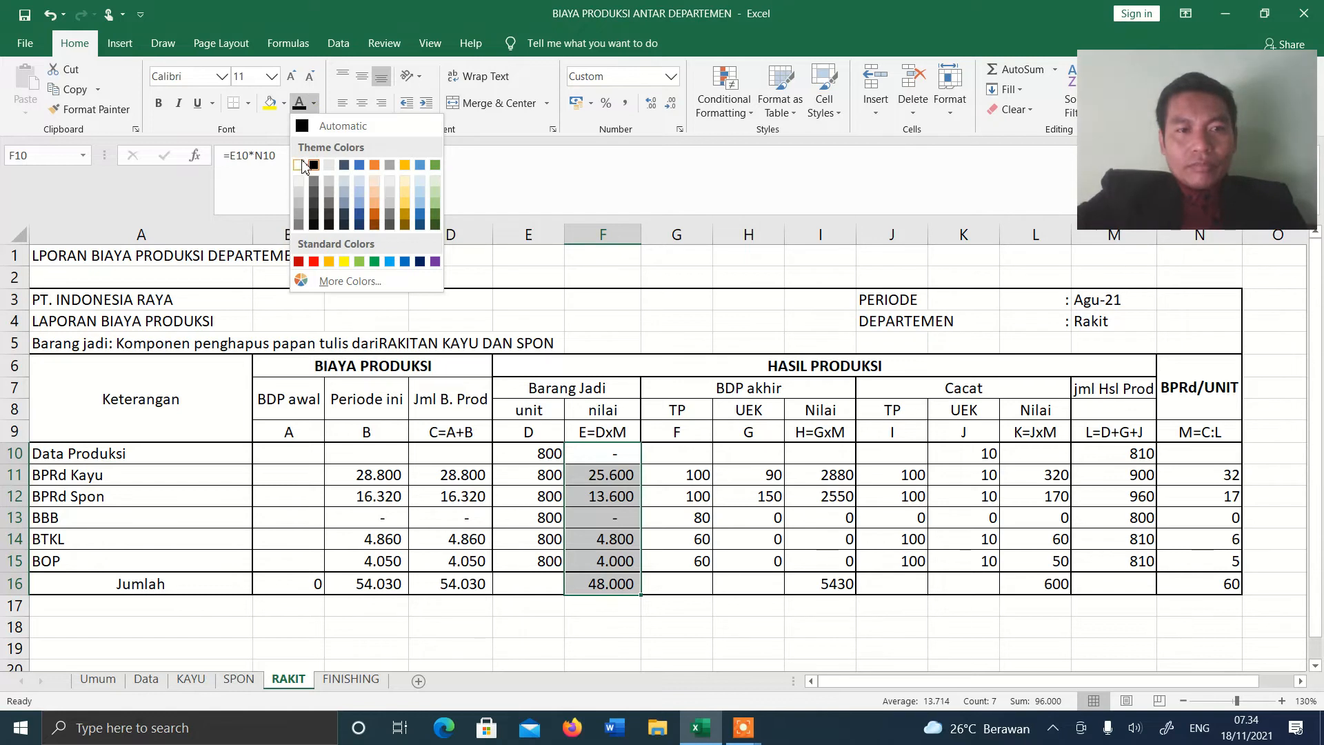
left_click(298, 165)
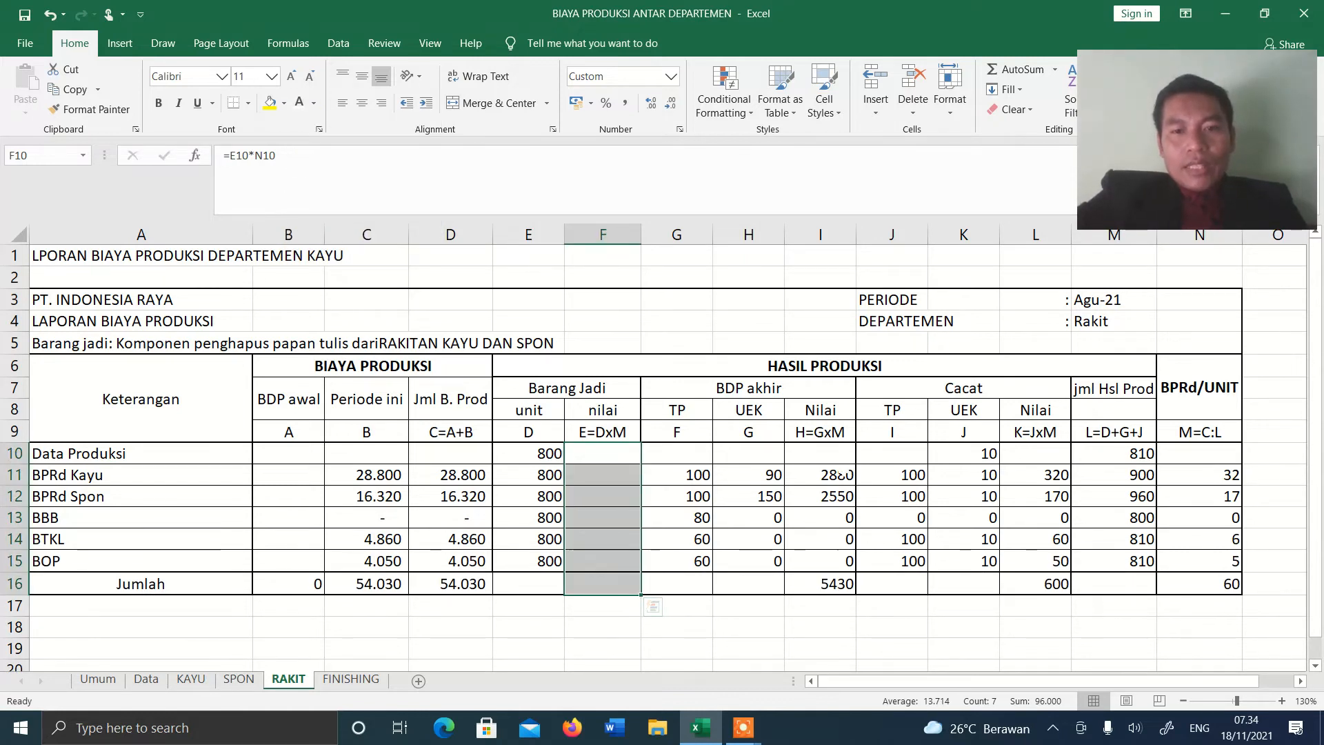
left_click_drag(834, 455, 832, 583)
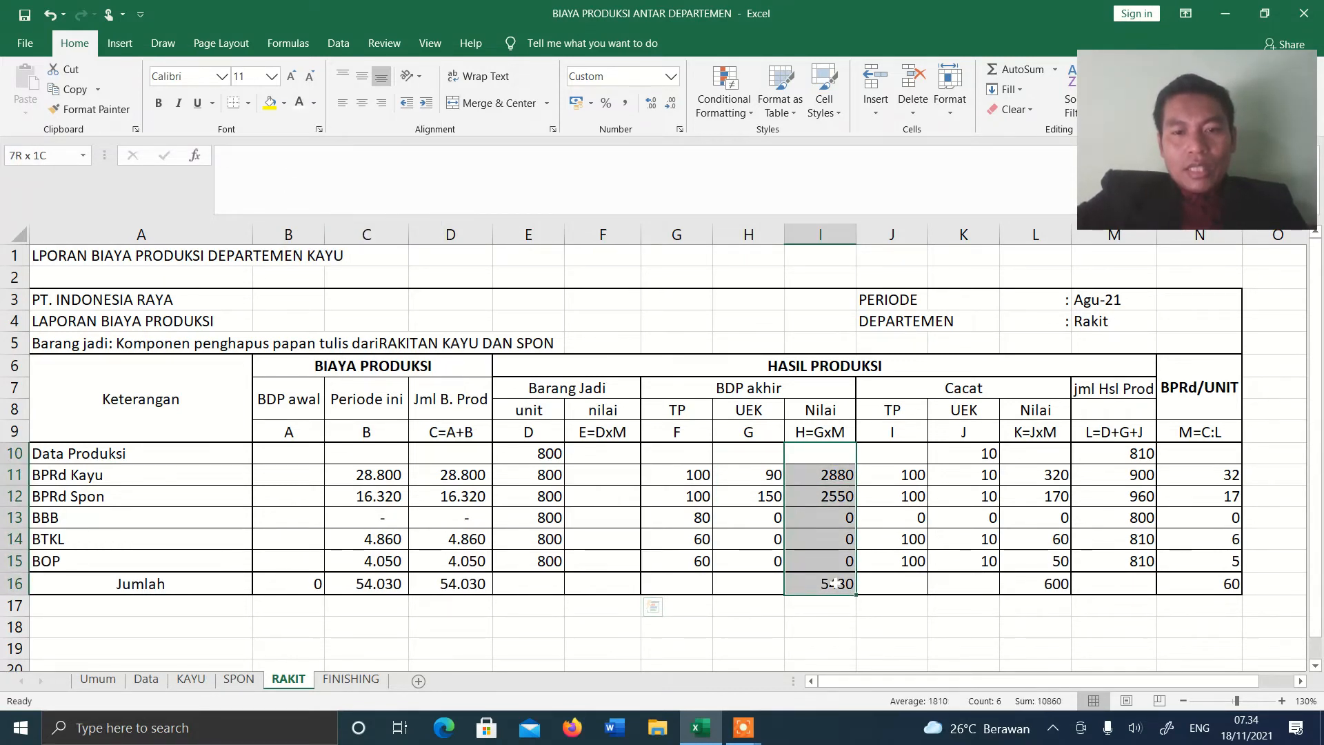
left_click(300, 102)
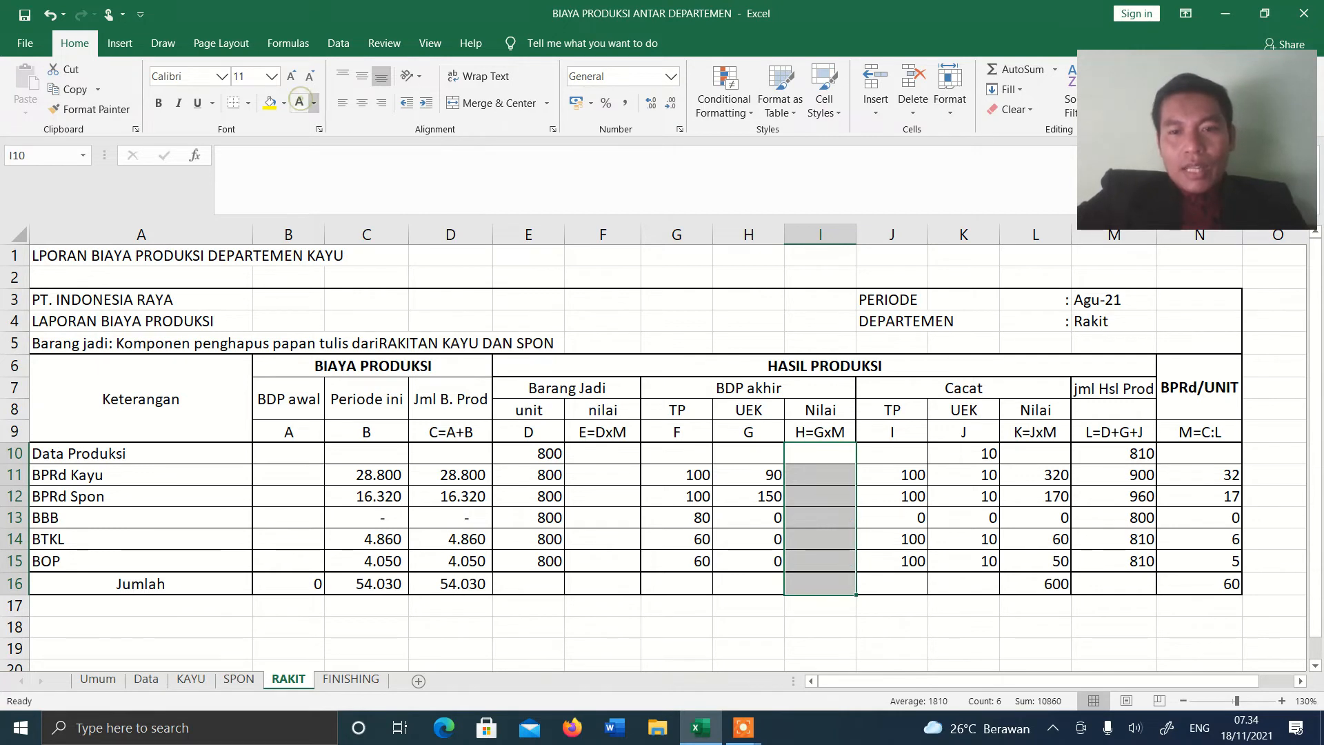
left_click_drag(1035, 453, 1035, 583)
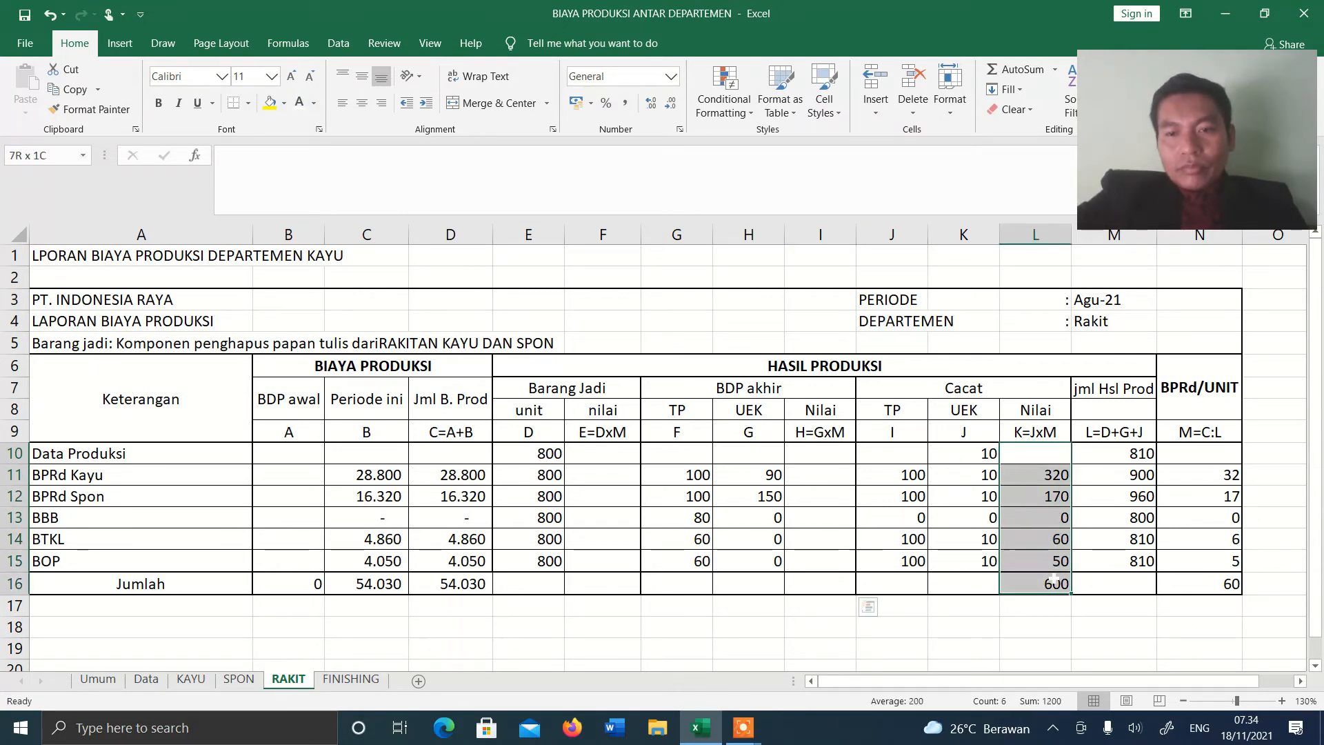
left_click(300, 102)
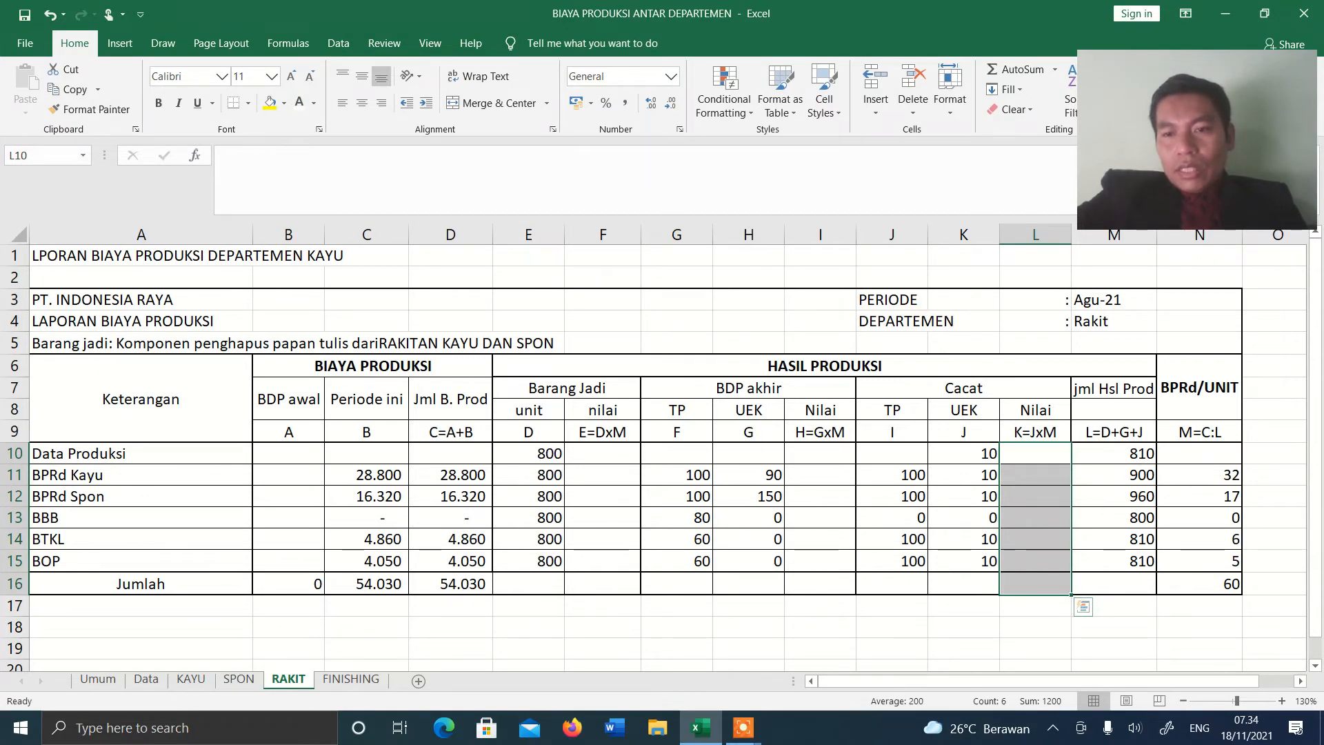
left_click_drag(1113, 453, 1217, 585)
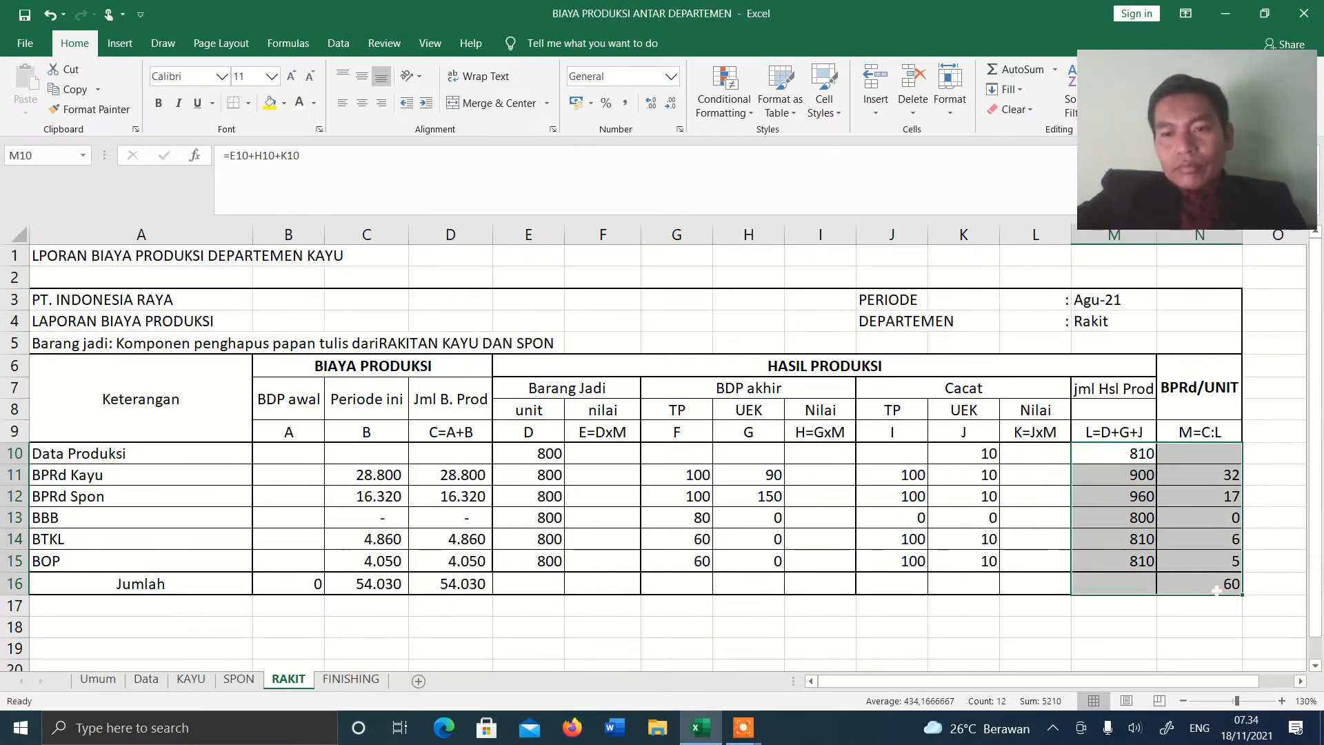
left_click(300, 102)
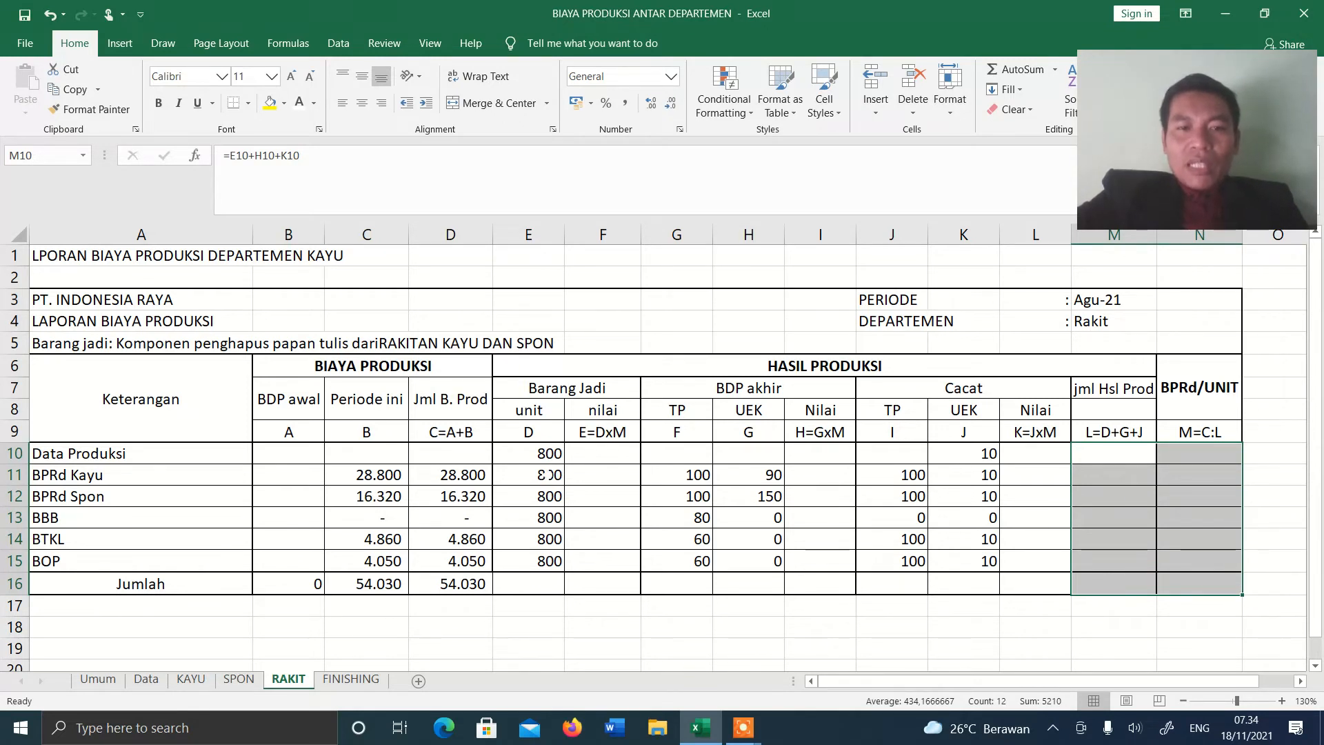
- Check the Barang Jadi units in E10:E15 and the BDP akhir UEK formulas for BPRd Kayu and BPRd Spon in the Rakit report
left_click_drag(528, 453, 555, 562)
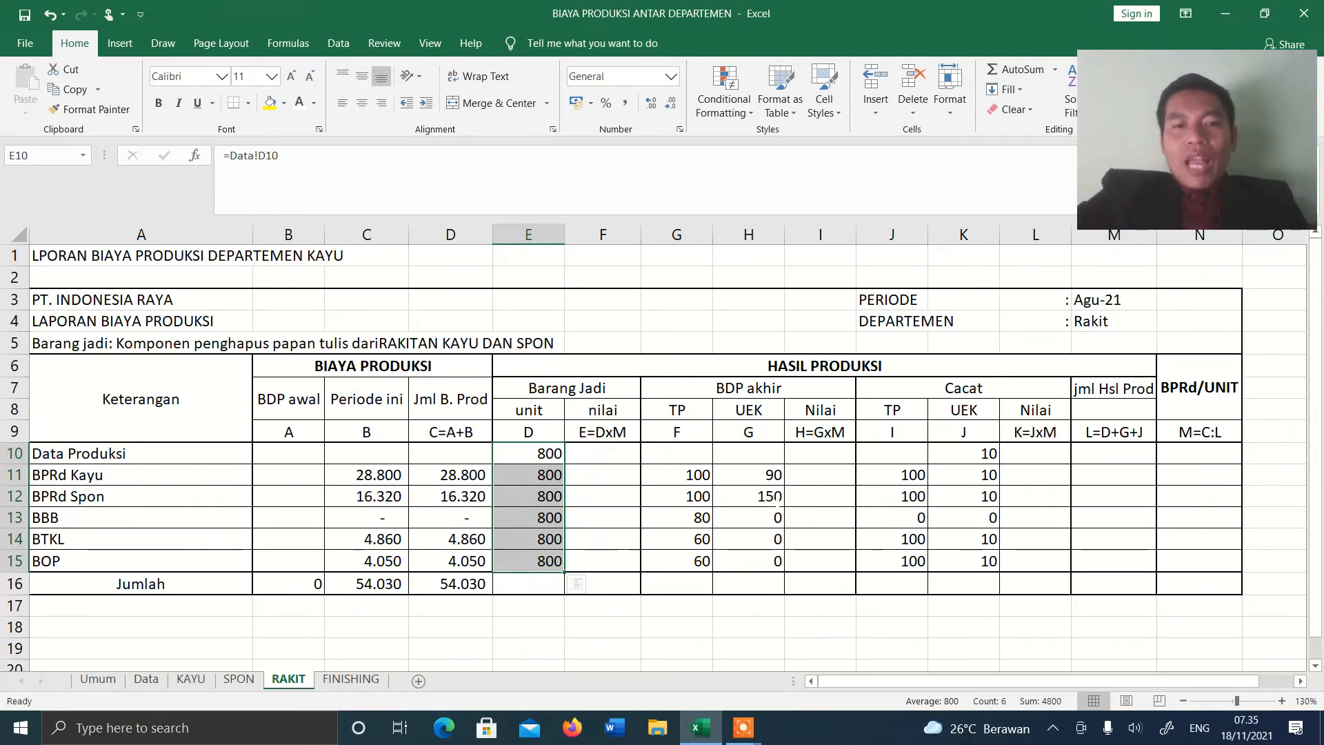
left_click(772, 495)
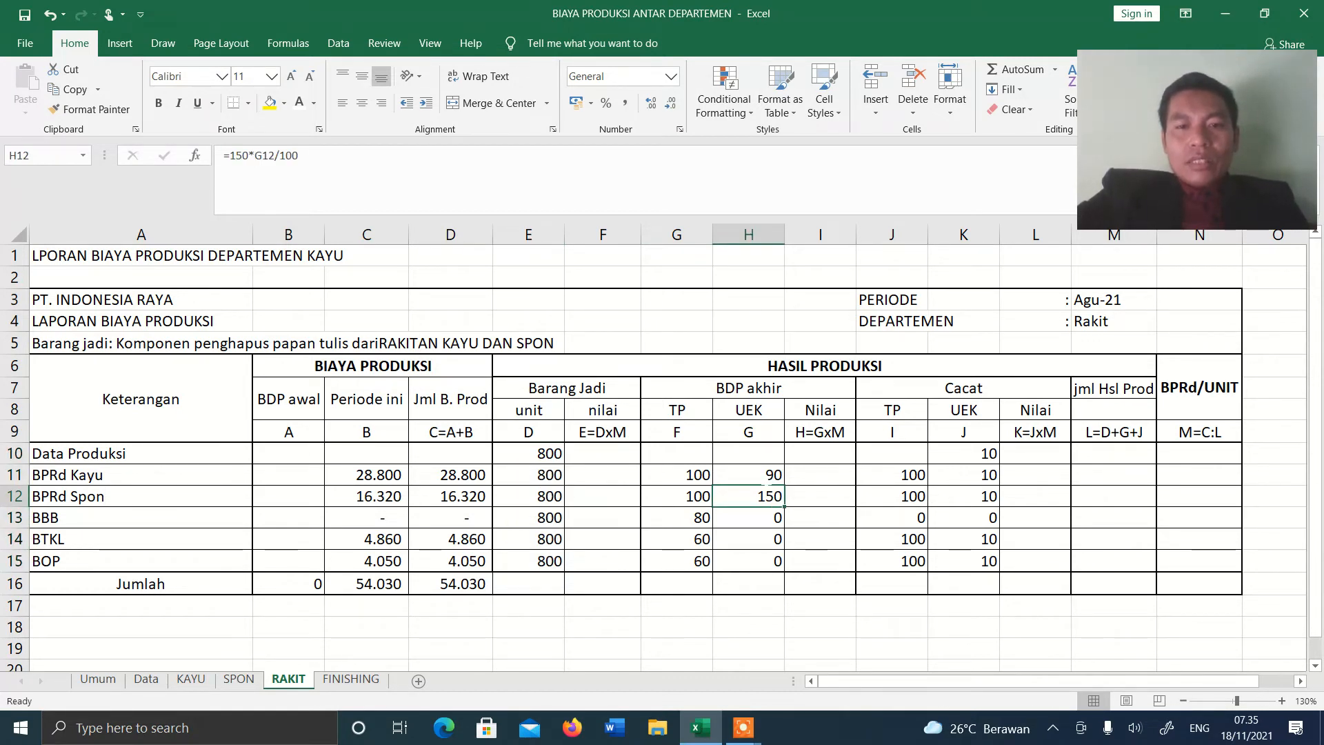
left_click(758, 475)
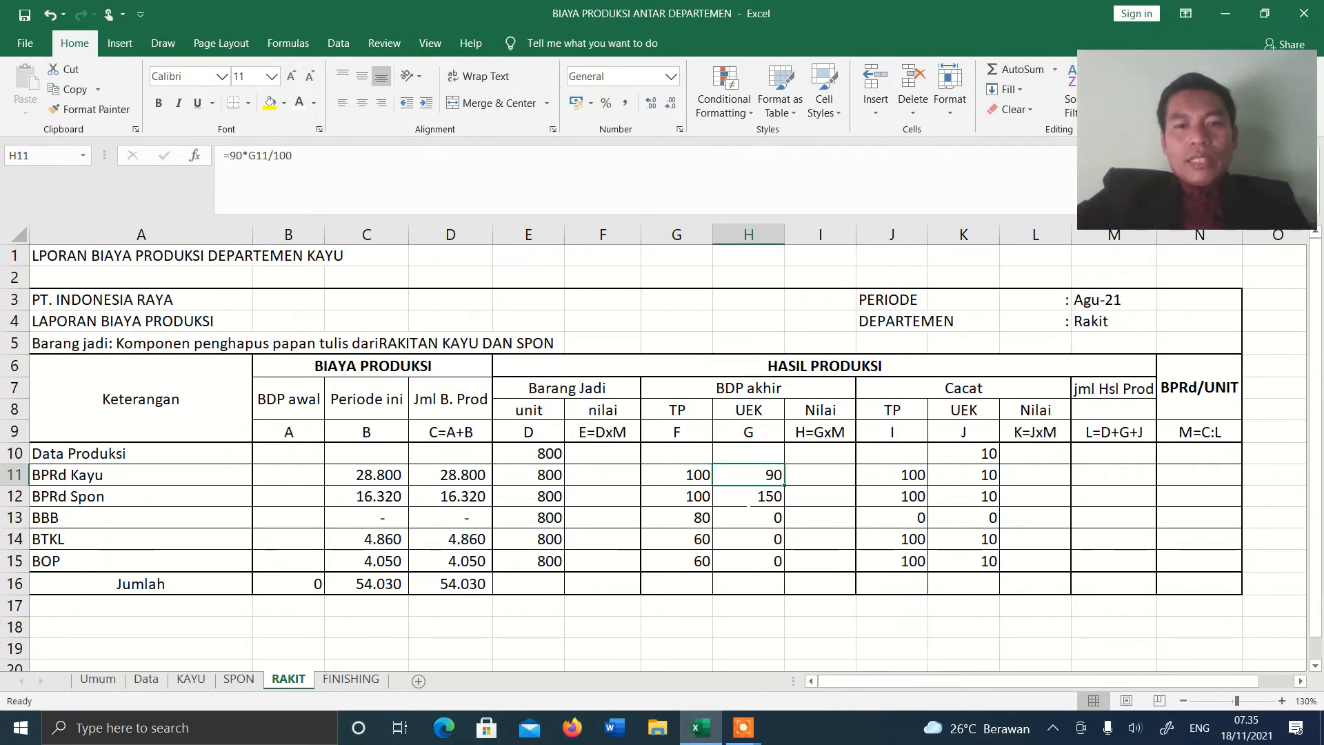
left_click(745, 500)
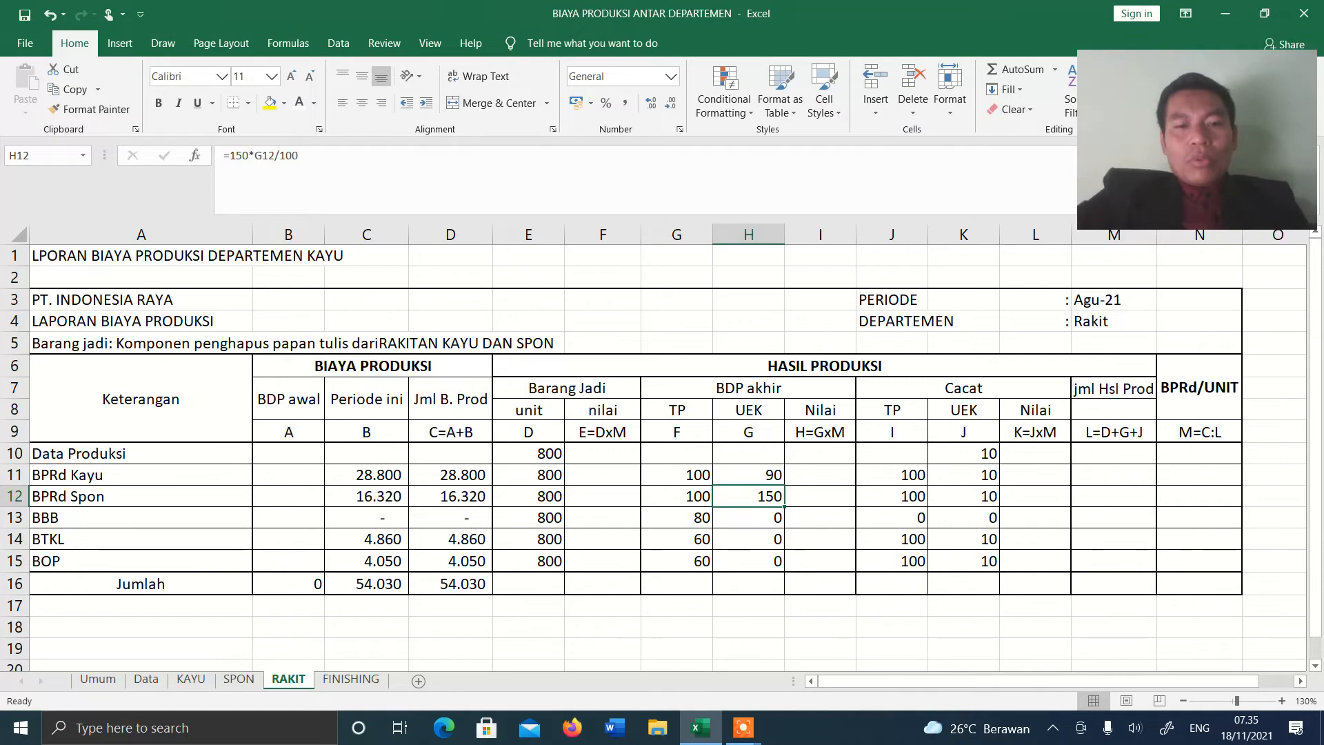
- Locate the ending work-in-process inventory (BDP akhir) for Rakit in rows 12 and 13 of the Data sheet
left_click(145, 679)
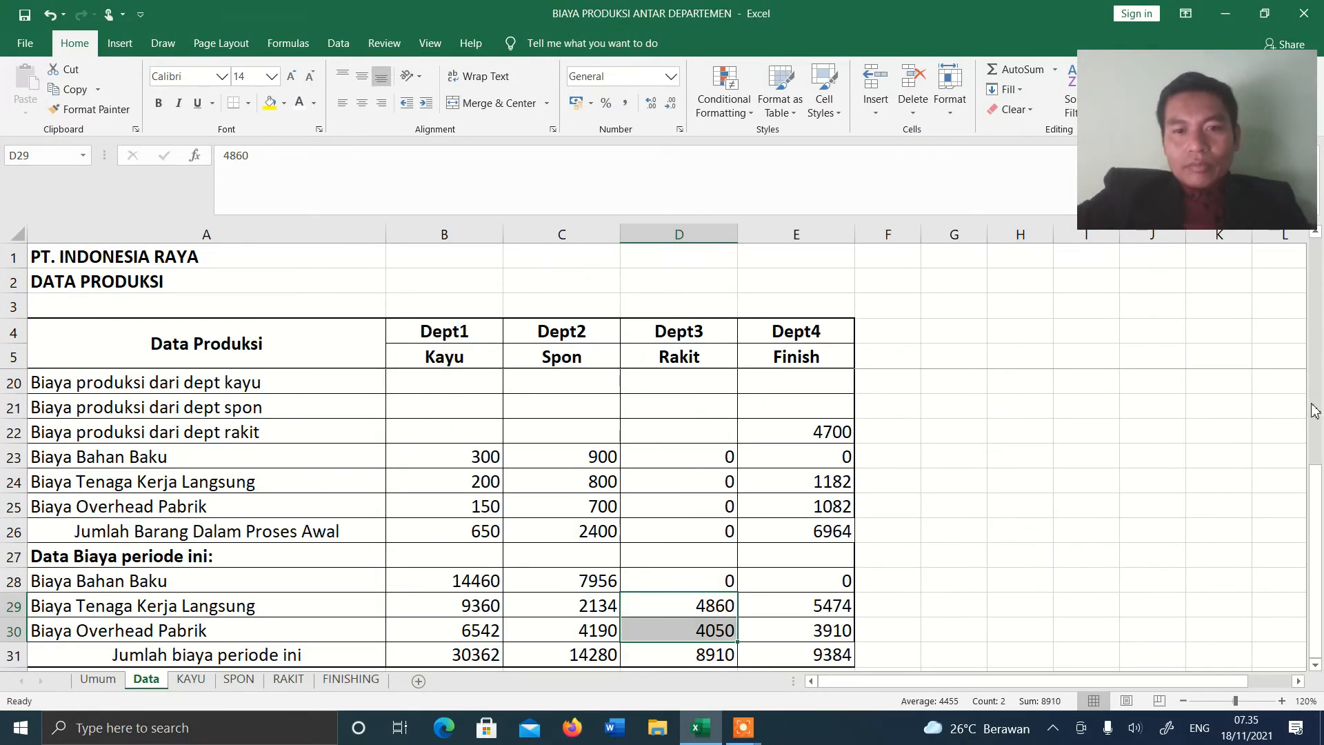
left_click_drag(1316, 521, 1316, 507)
left_click_drag(1318, 455, 1318, 328)
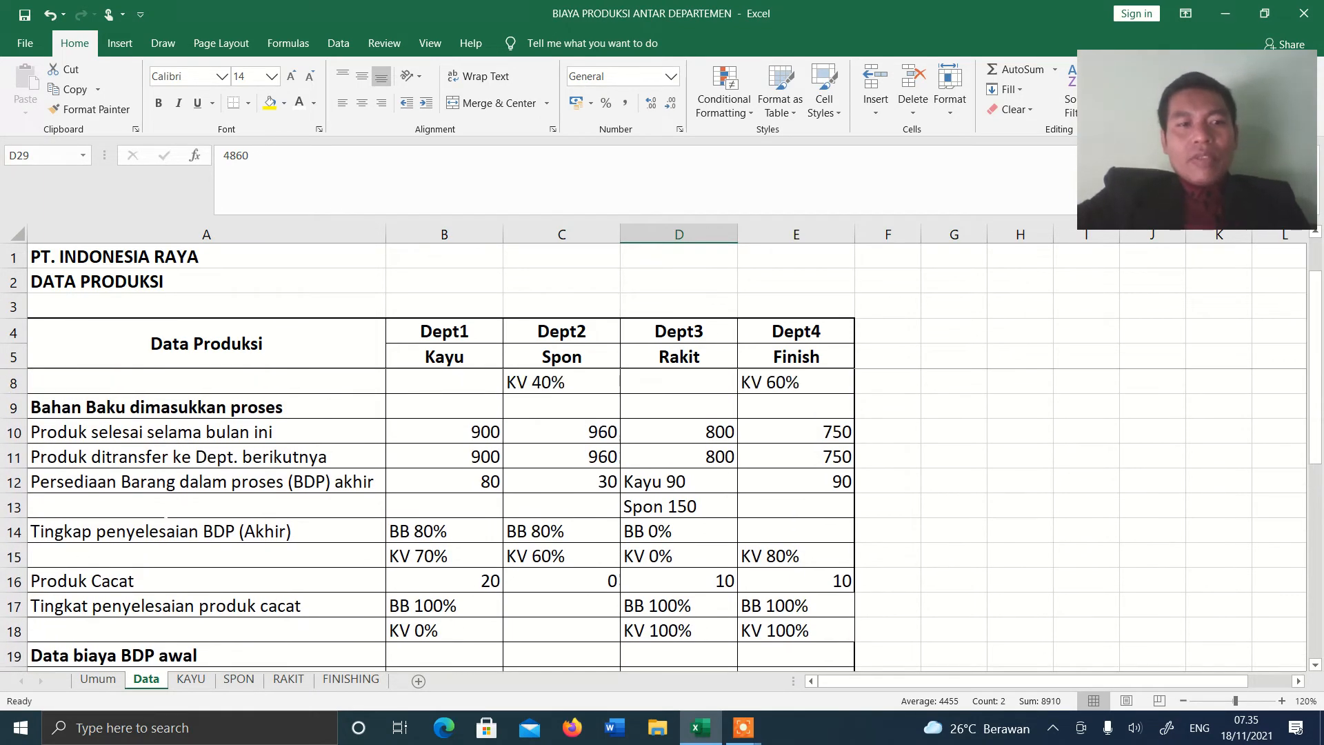
left_click_drag(14, 481, 14, 505)
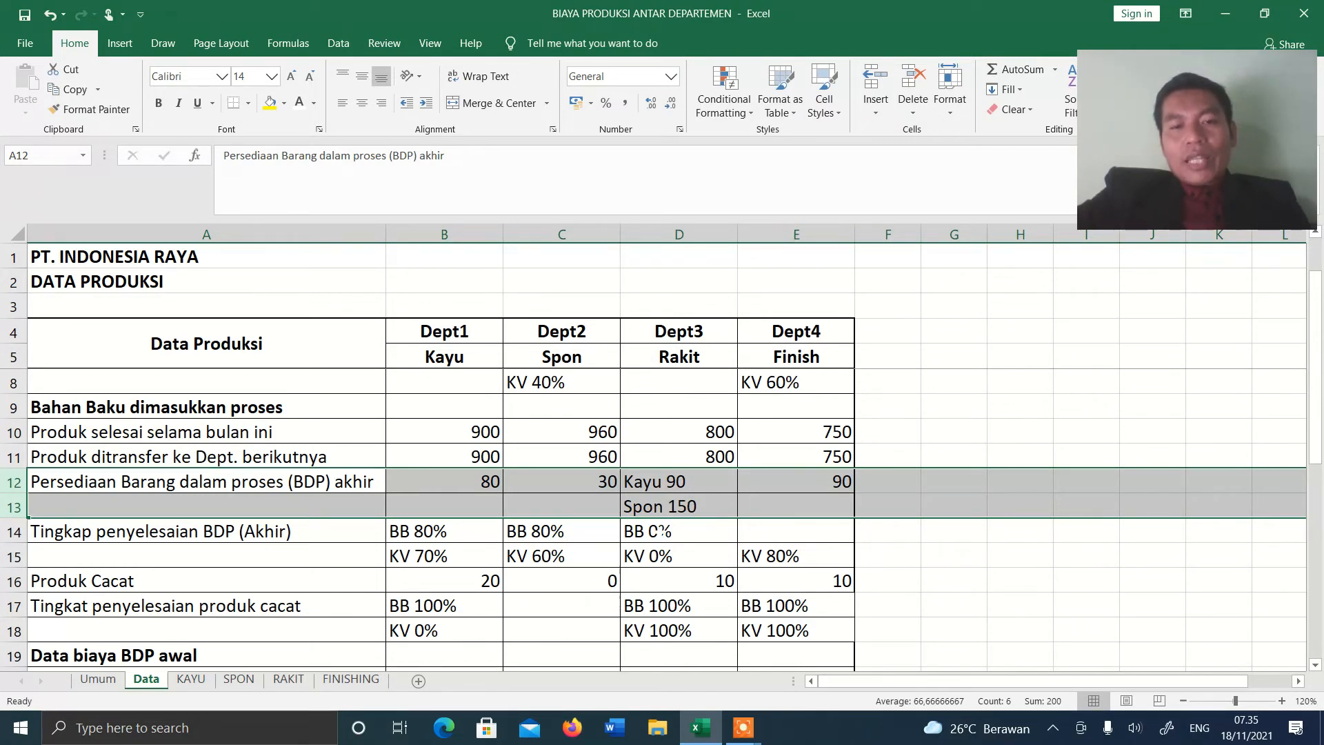
- Change Rakit's ending BDP material completion level in D14 of the Data sheet to BB 100%
double_click(653, 543)
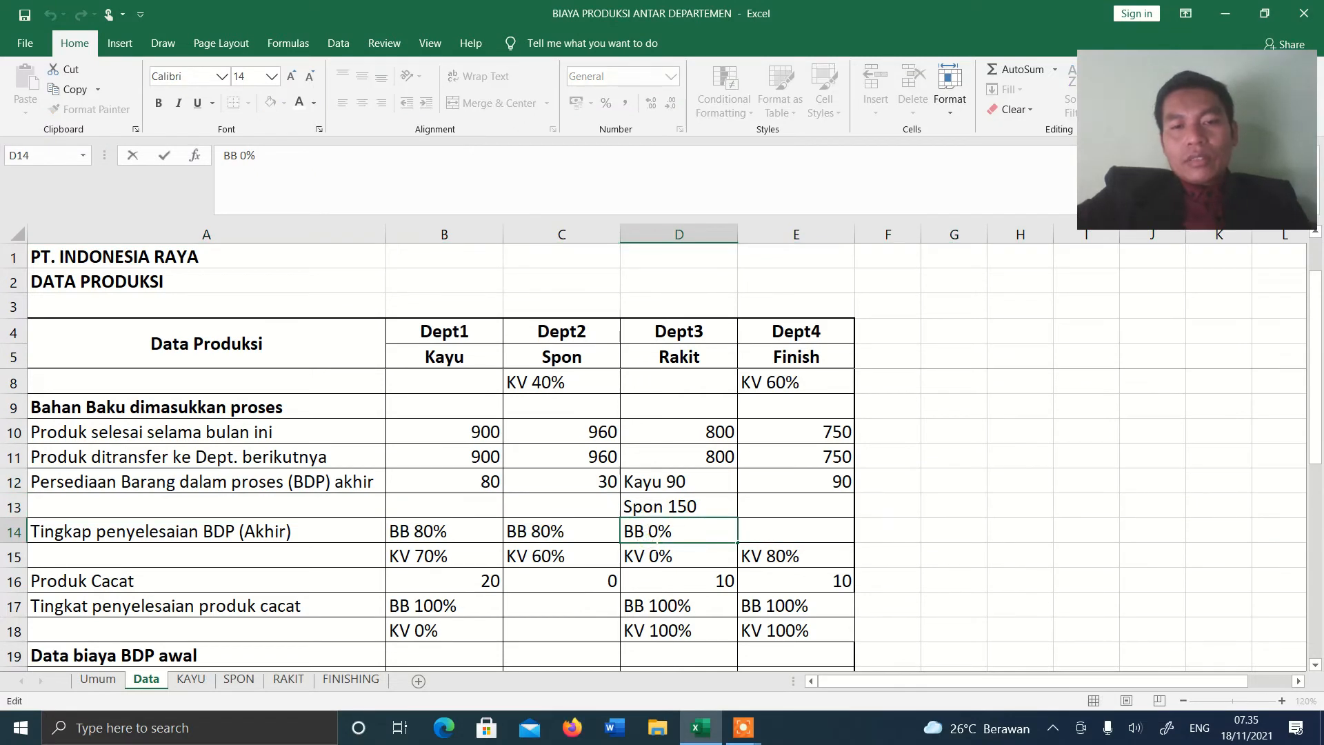
type("10")
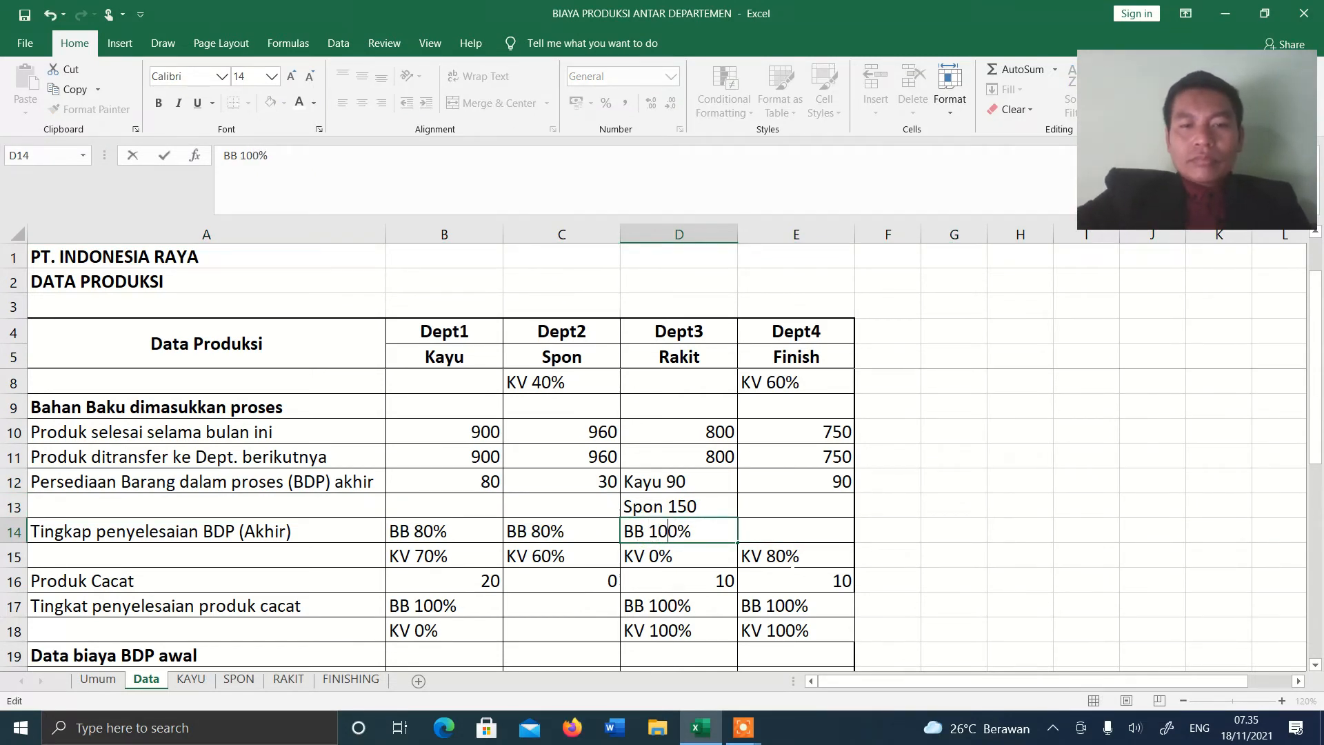
left_click(788, 564)
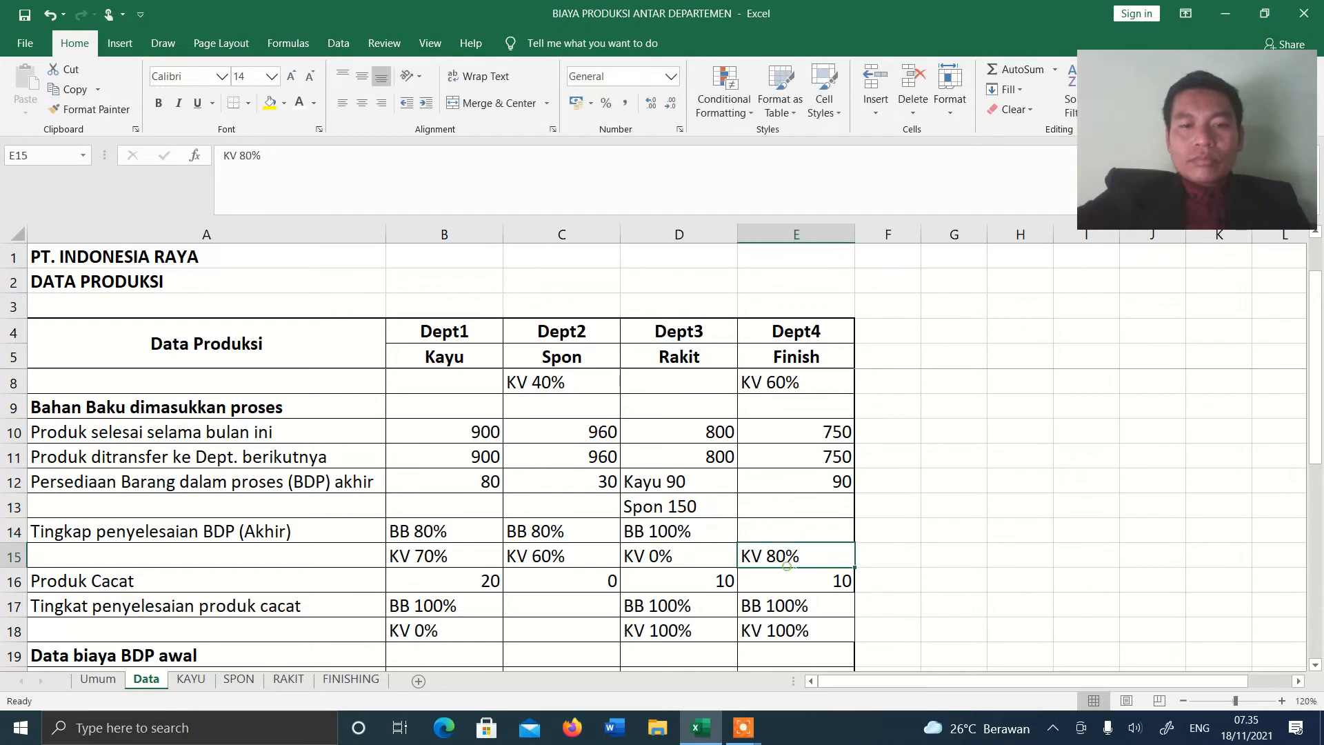
- Look at the BDP akhir UEK column in the Finishing report and undo the last completion-level change in D14 of the Data sheet
left_click(351, 679)
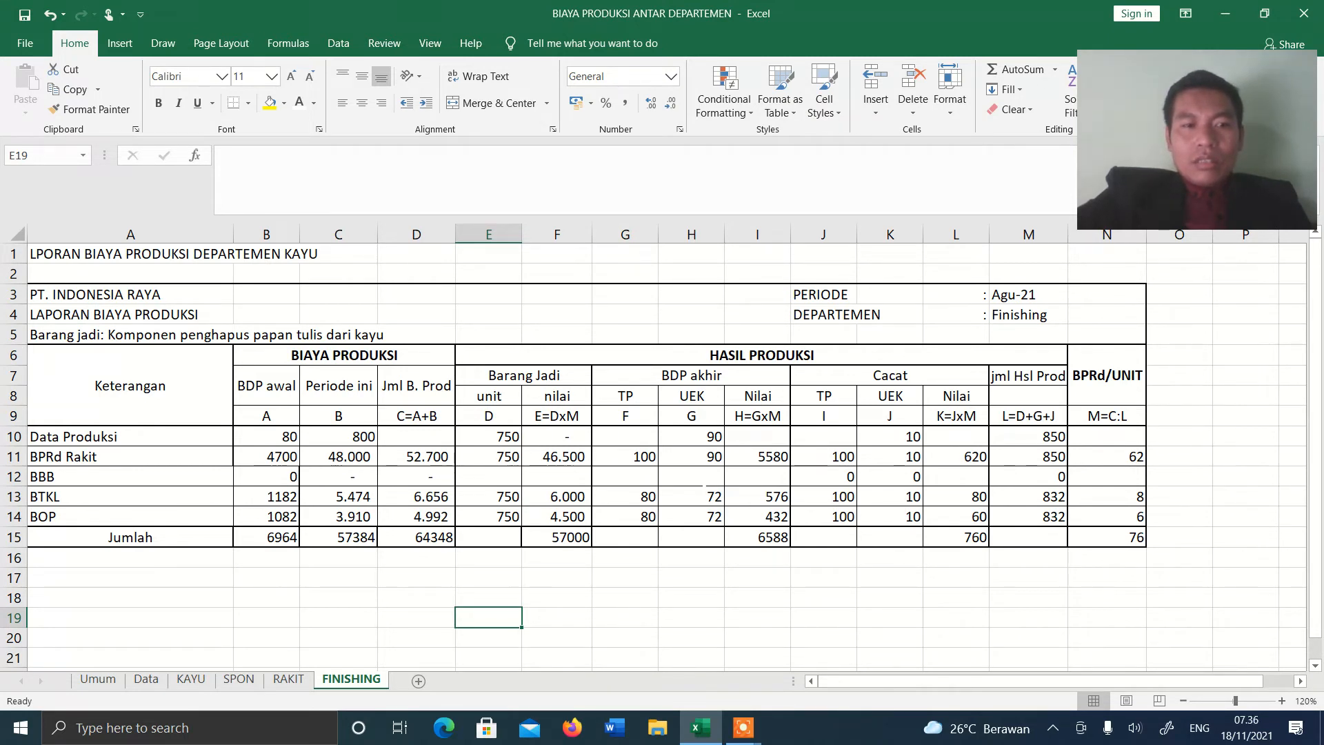
left_click(704, 482)
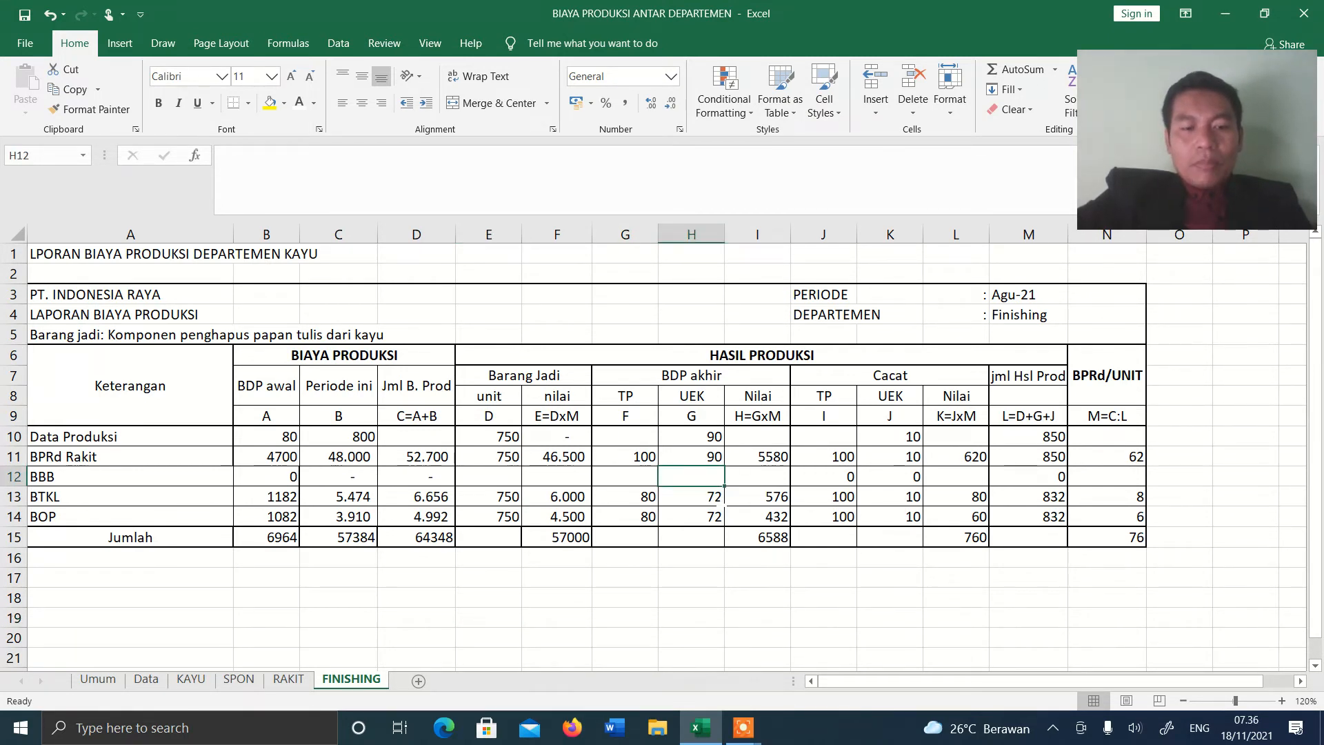
key("ctrl+Page_Up")
key("ctrl+Page_Up")
key("ctrl+Page_Up")
key("ctrl+Page_Up")
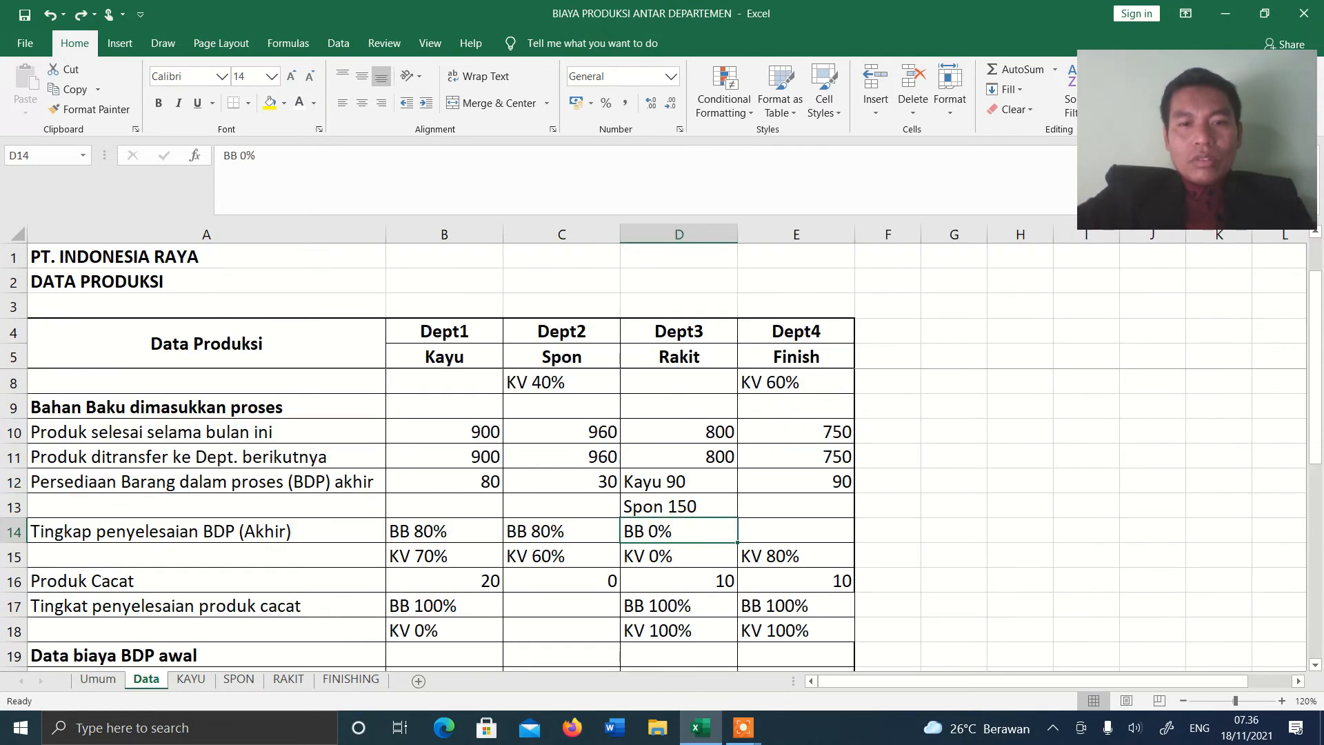
- Undo the white font on M10:N16 in the Rakit report
key("ctrl+Page_Down")
key("ctrl+Page_Down")
key("ctrl+Page_Down")
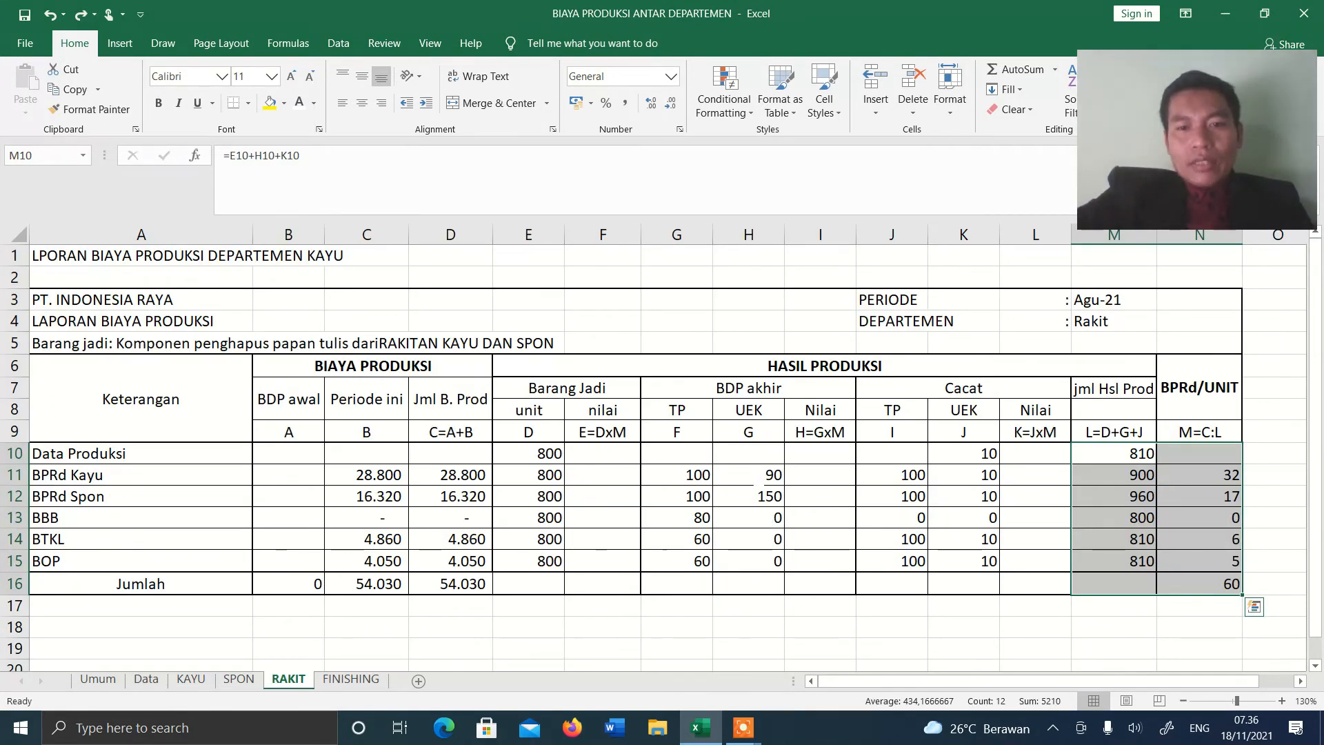
- Check the Rakit report's BDP akhir UEK formulas in H11 and H12 and the Cacat entries in K10 and J11:K12
left_click(752, 474)
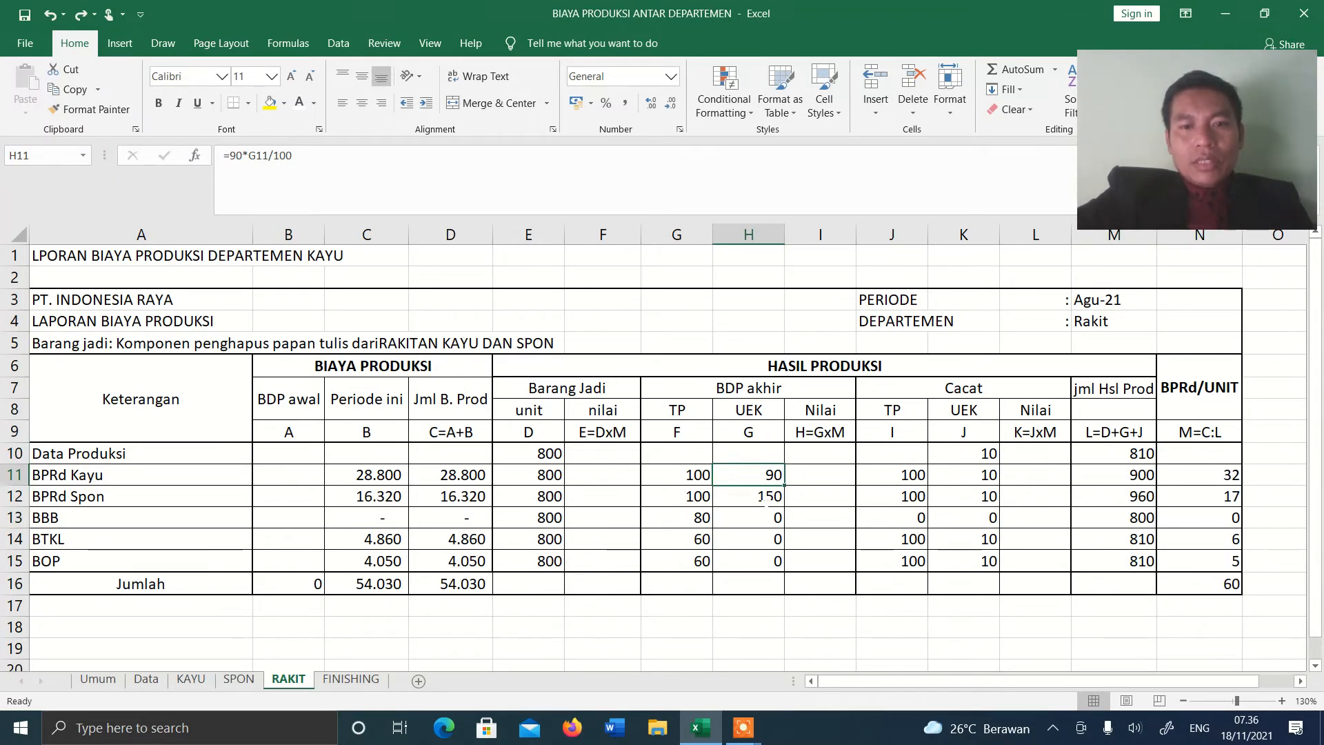
left_click(751, 495)
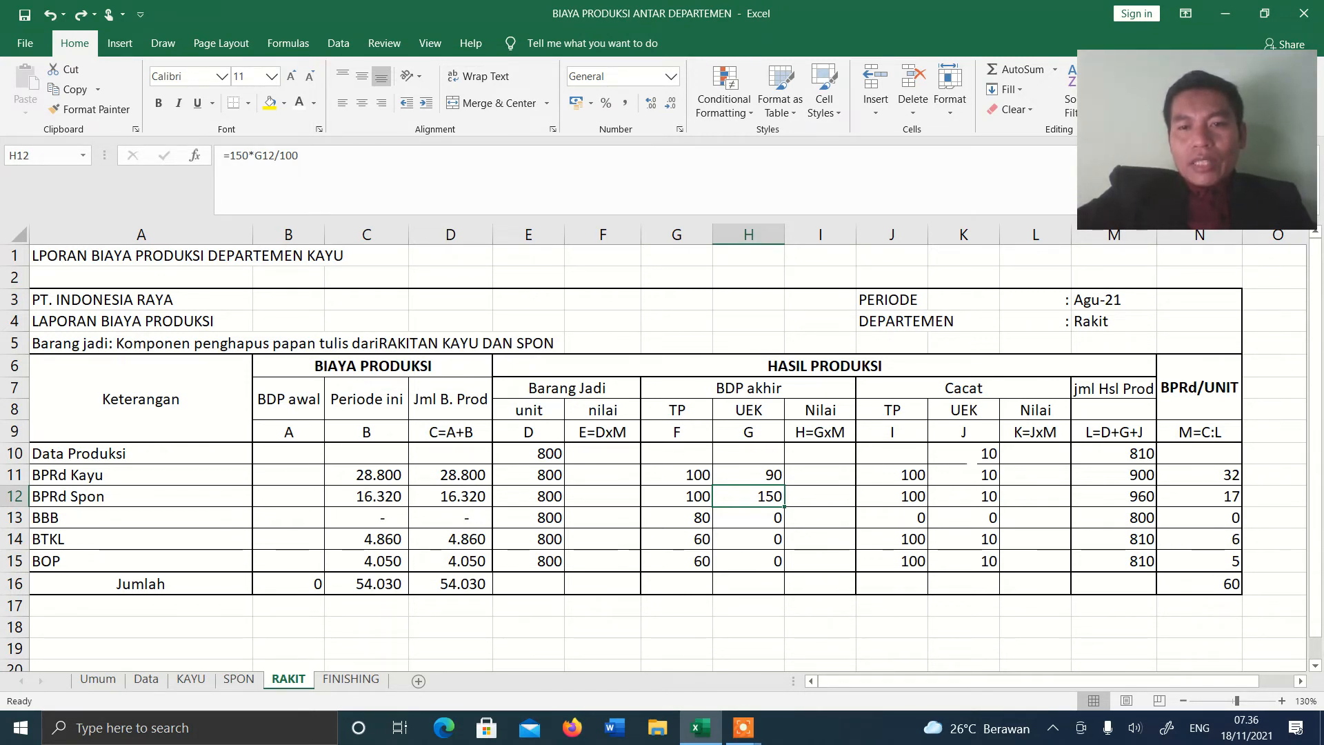
left_click(966, 454)
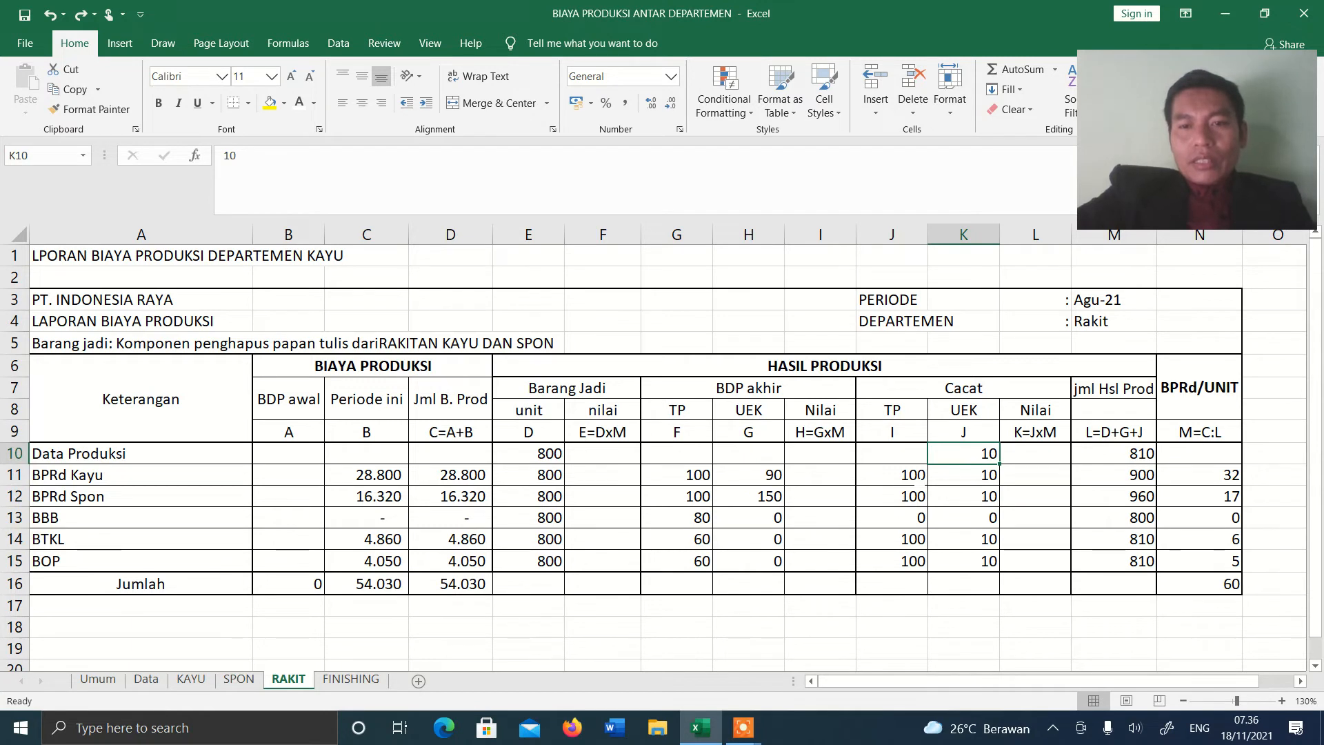
left_click_drag(923, 475, 939, 500)
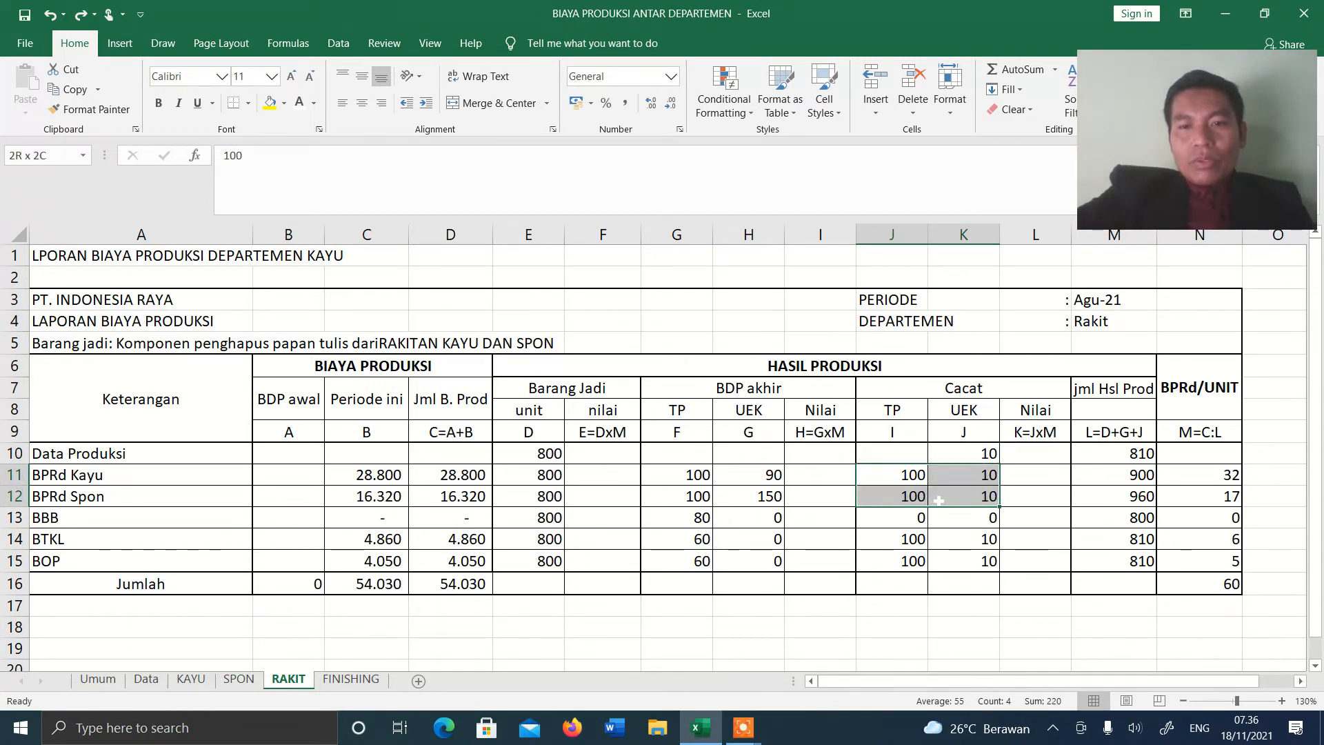
mouse_move(939, 501)
left_mouse_down()
mouse_move(921, 501)
mouse_move(956, 501)
left_mouse_up()
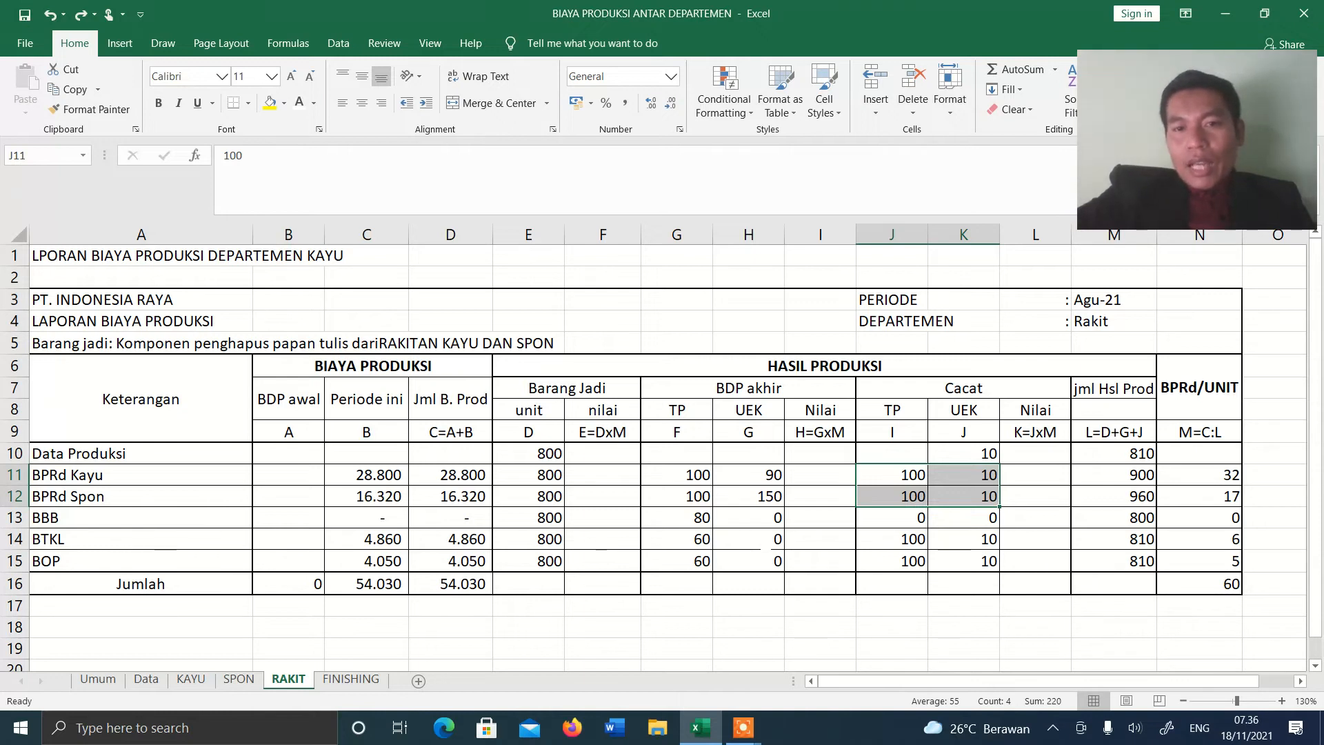
- Try changing BTKL's BDP akhir UEK formula in H14 to =150*G14/100
left_click(748, 538)
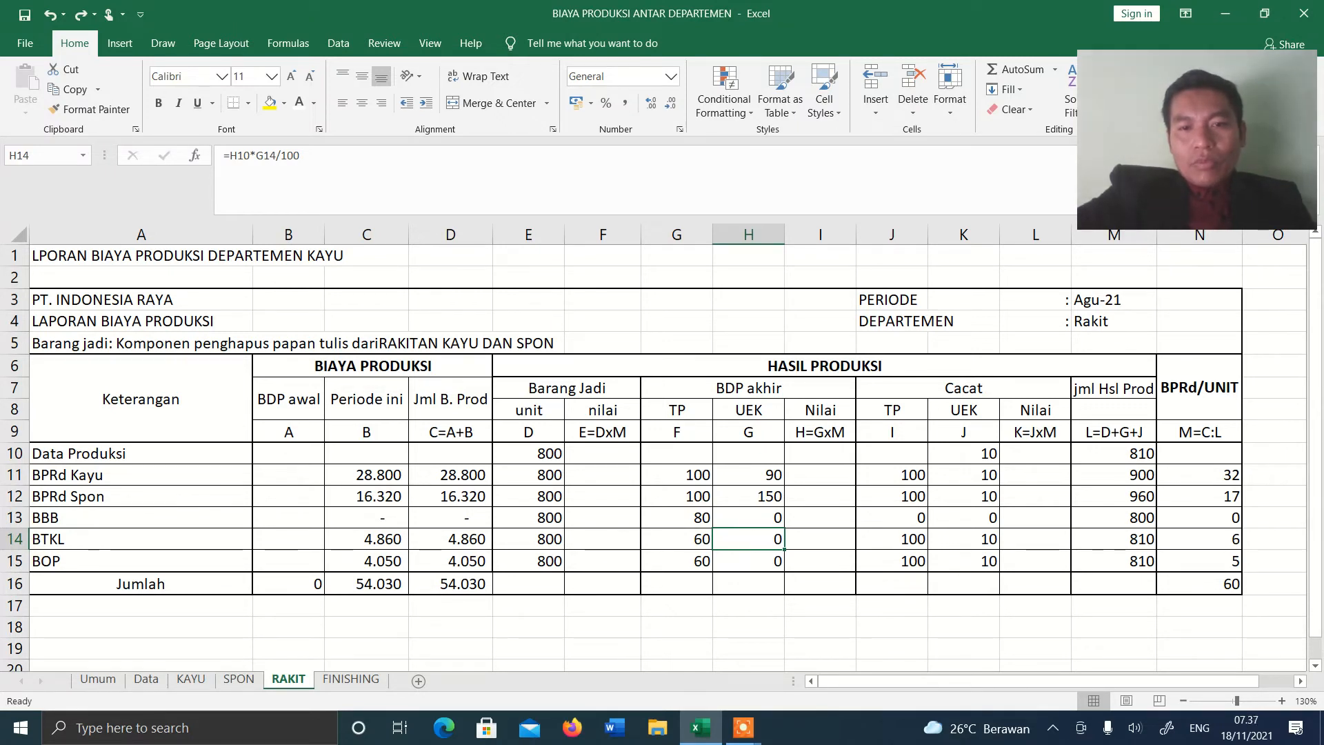
left_click(761, 494)
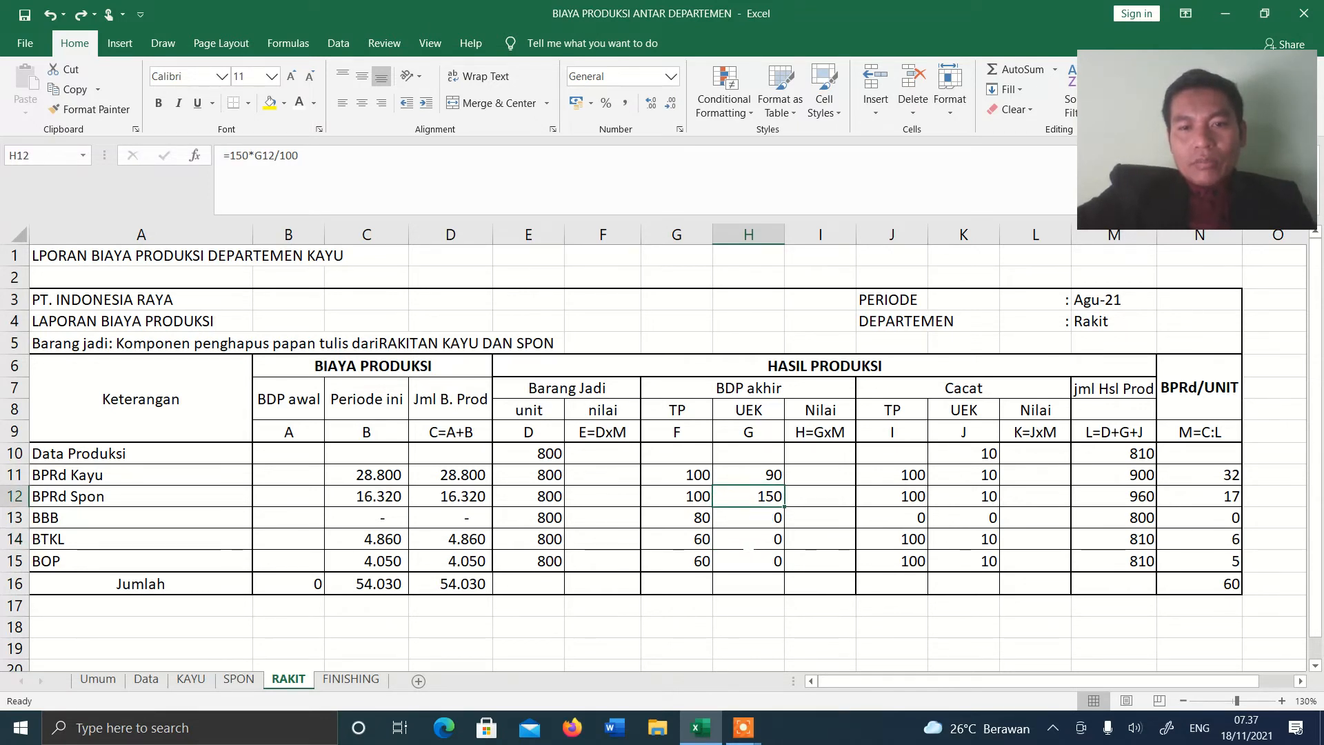
left_click(748, 544)
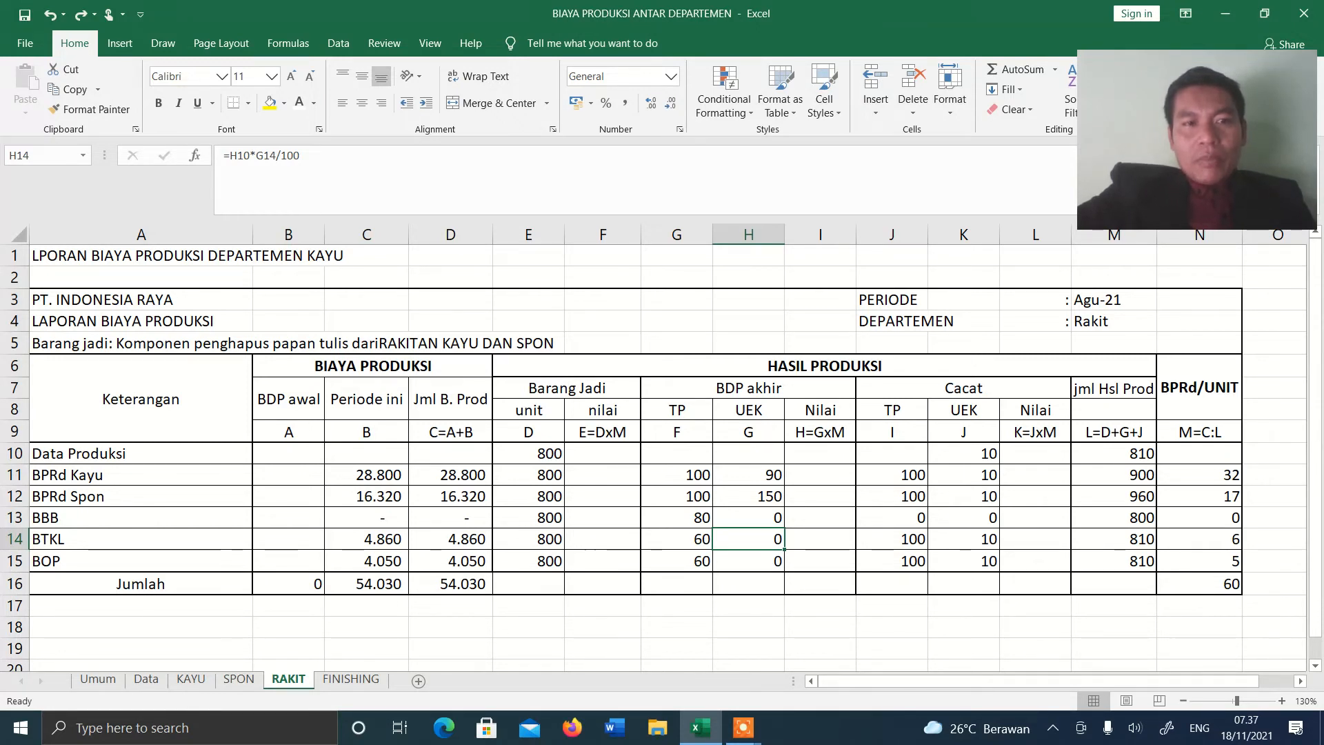
left_click(257, 156)
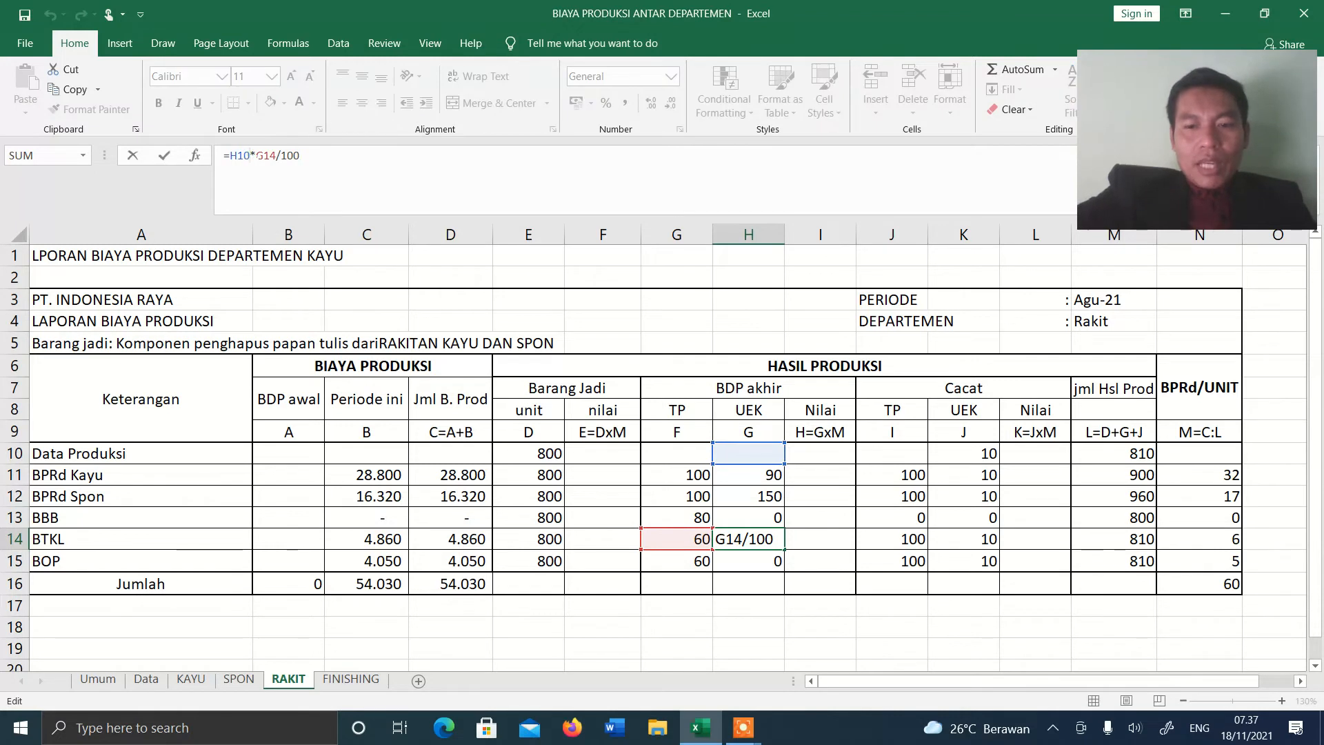
key("BackSpace")
key("BackSpace")
key("BackSpace")
type("1")
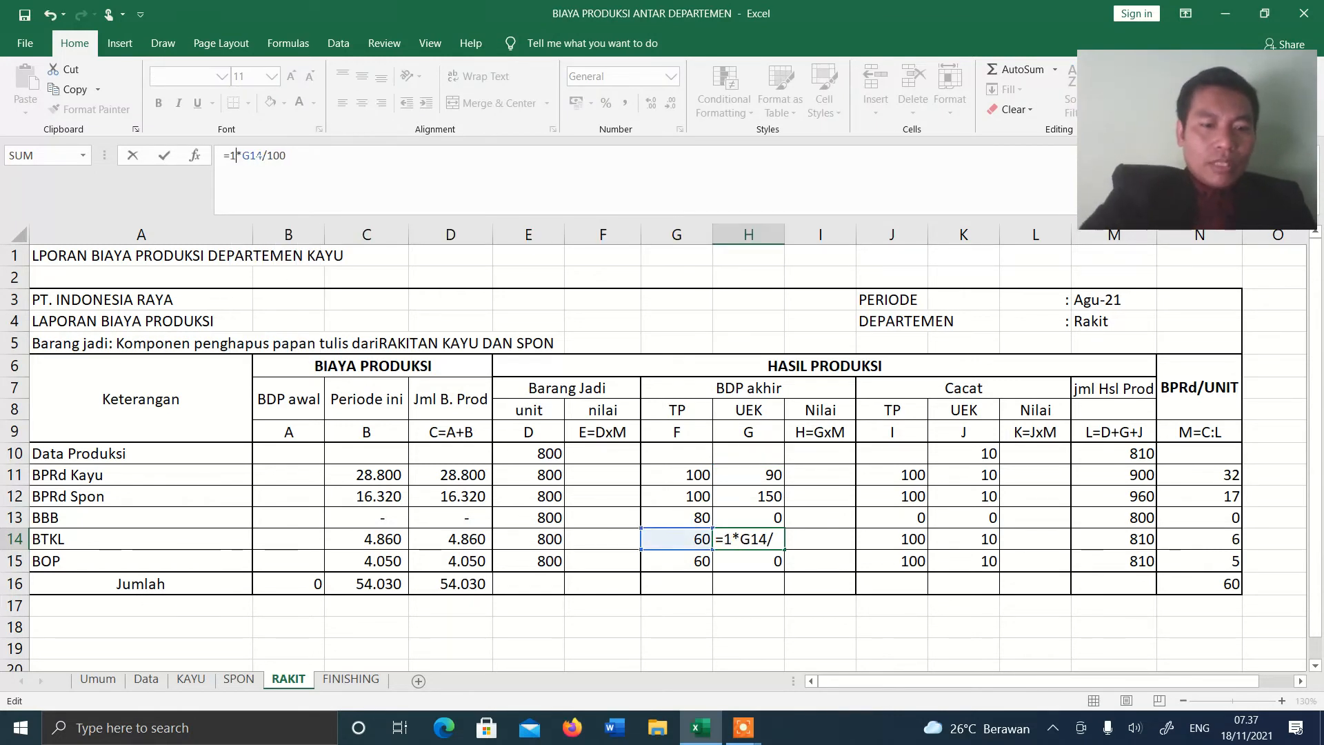
type("50")
key("Return")
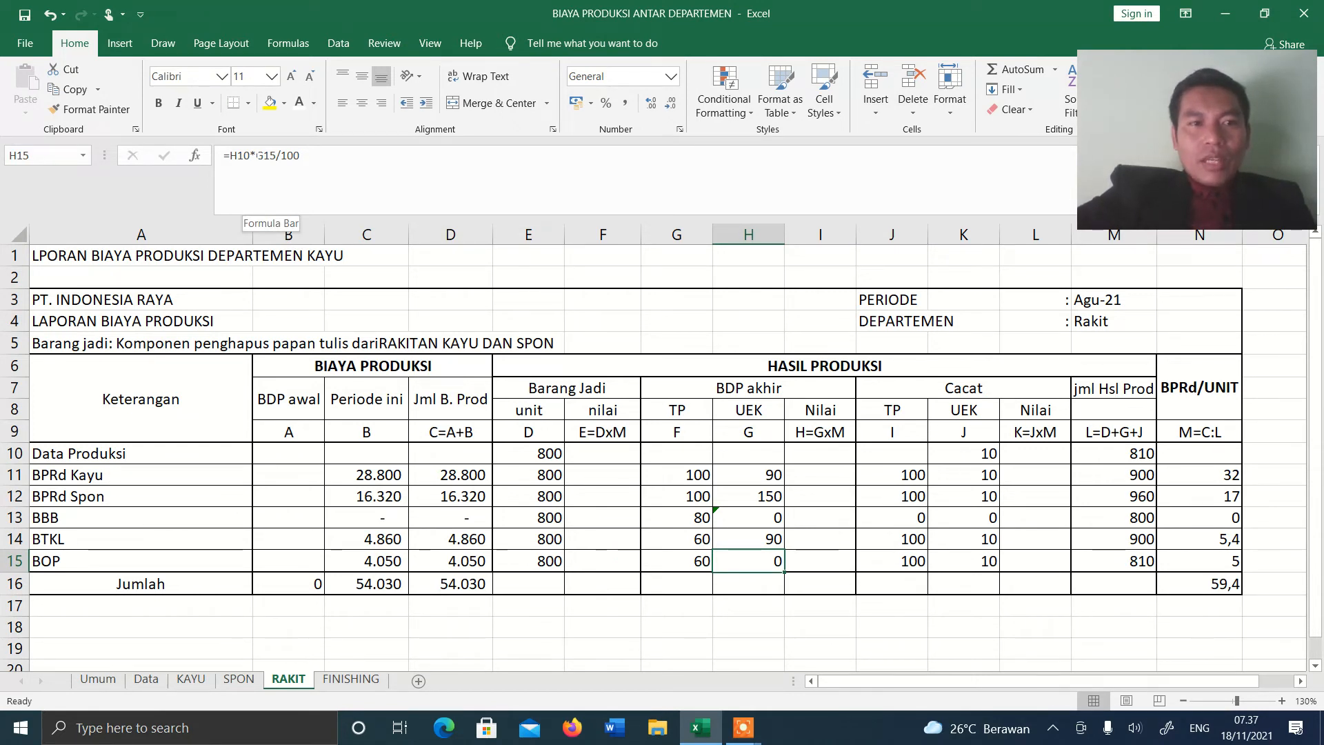
- Try 15*G15/100 as BOP's BDP akhir UEK in H15, and undo the edits to H15 and H14
left_click(258, 156)
key("BackSpace")
key("BackSpace")
key("BackSpace")
key("BackSpace")
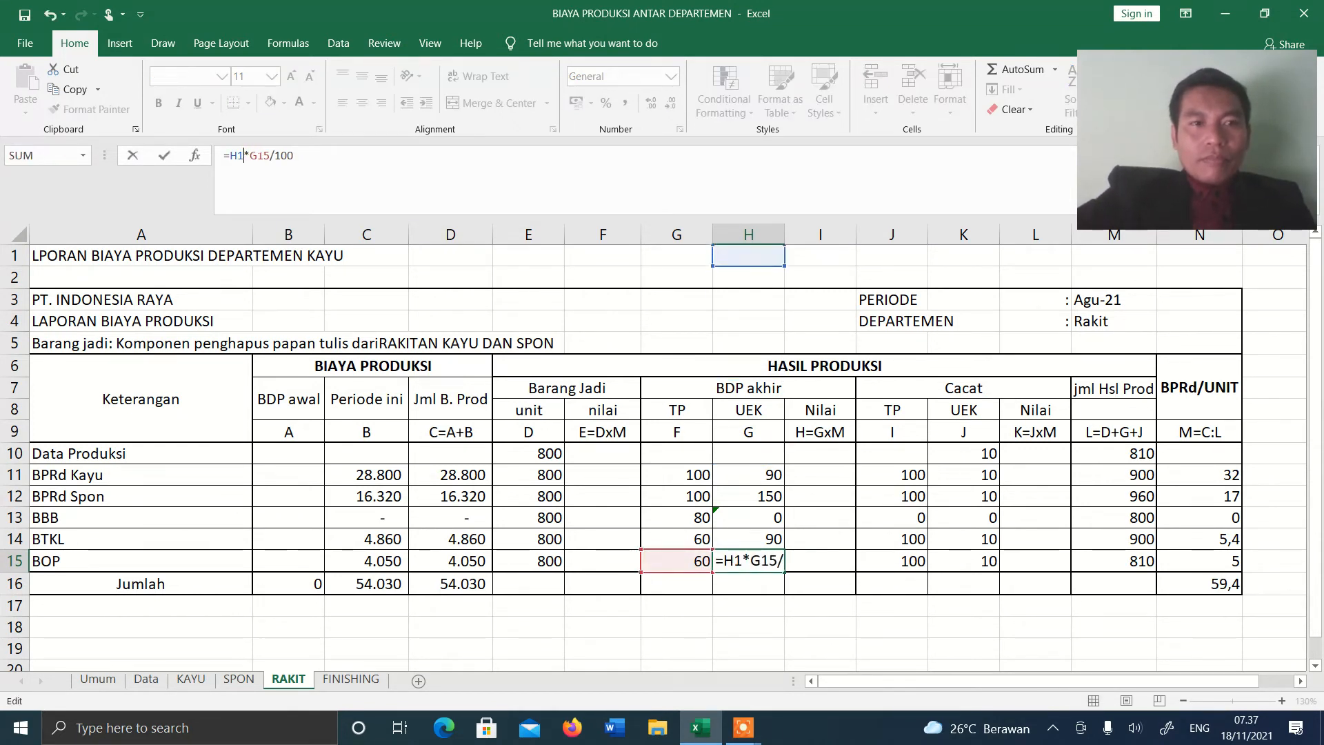
type("15")
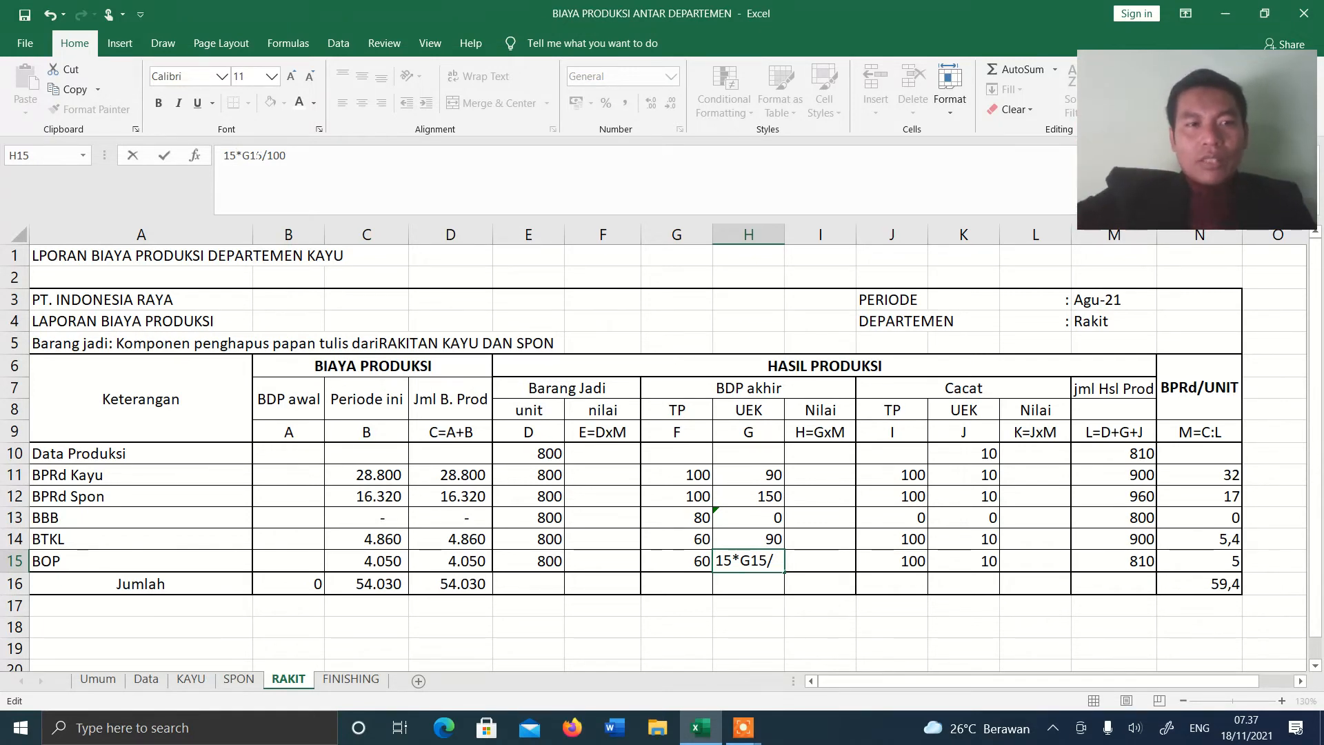
key("Return")
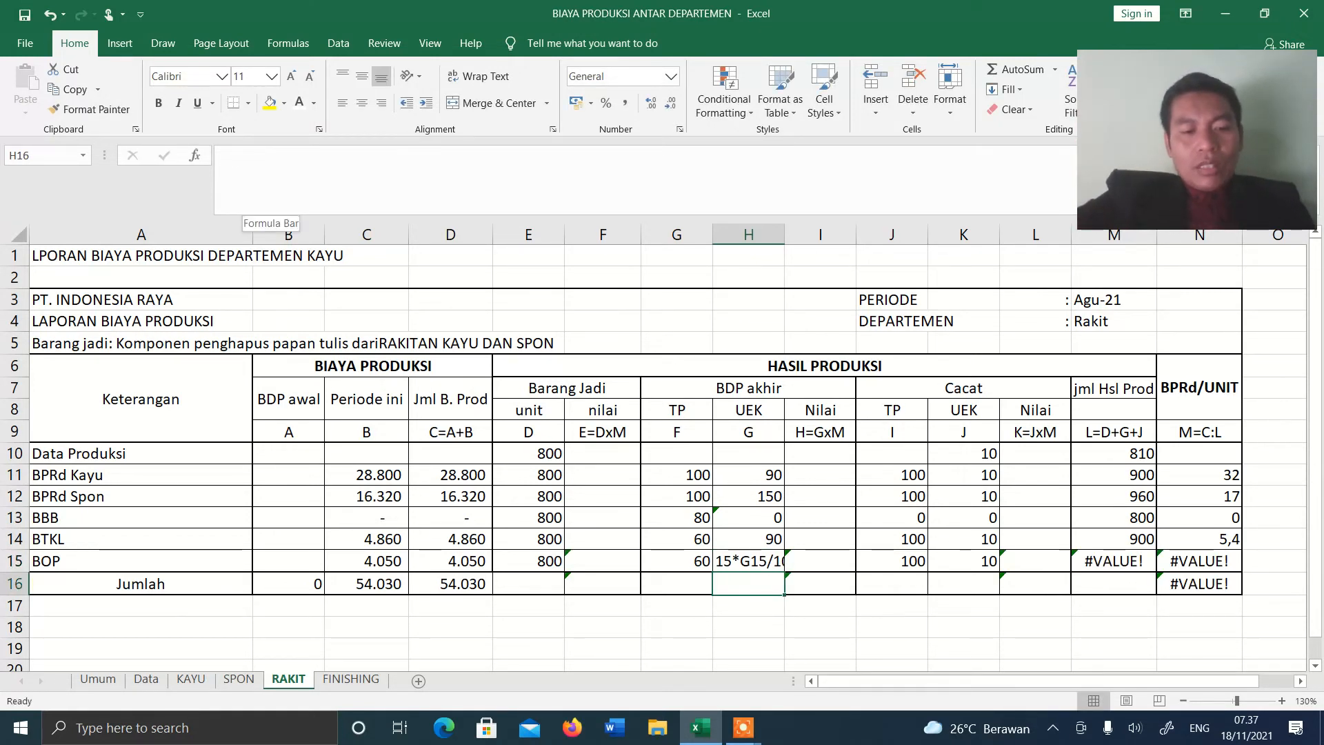
key("ctrl+z")
key("ctrl+z")
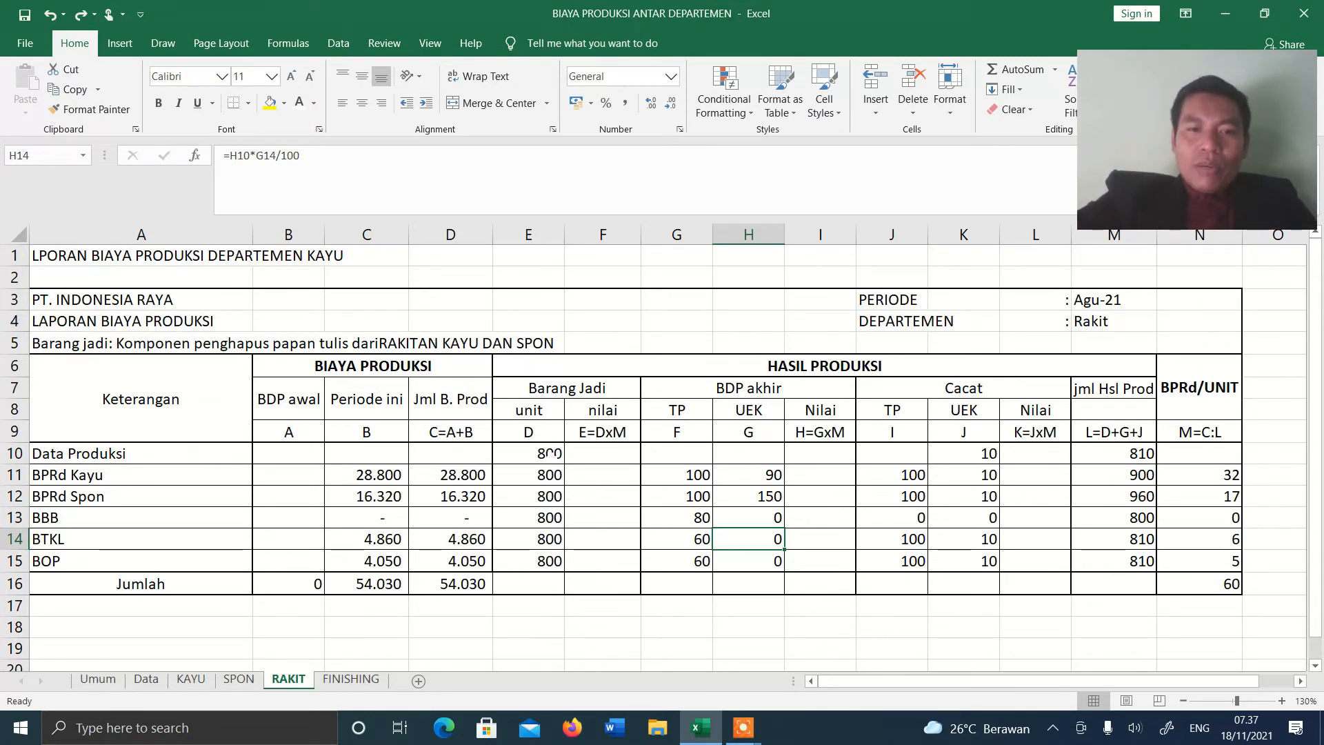
- Review the Barang Jadi units in E10:E15, the BDP akhir UEK in H11:H15 and the Cacat UEK in K10
left_click_drag(551, 453, 552, 559)
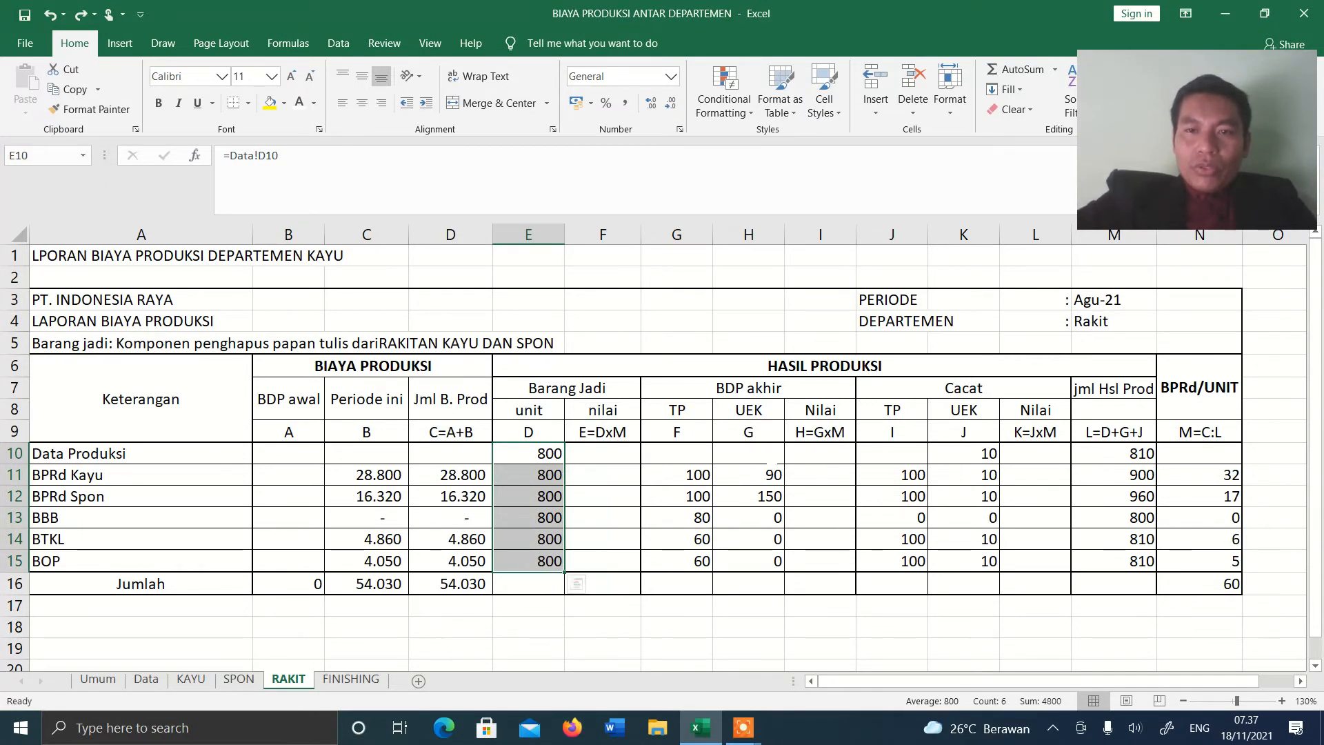
left_click_drag(759, 475, 776, 562)
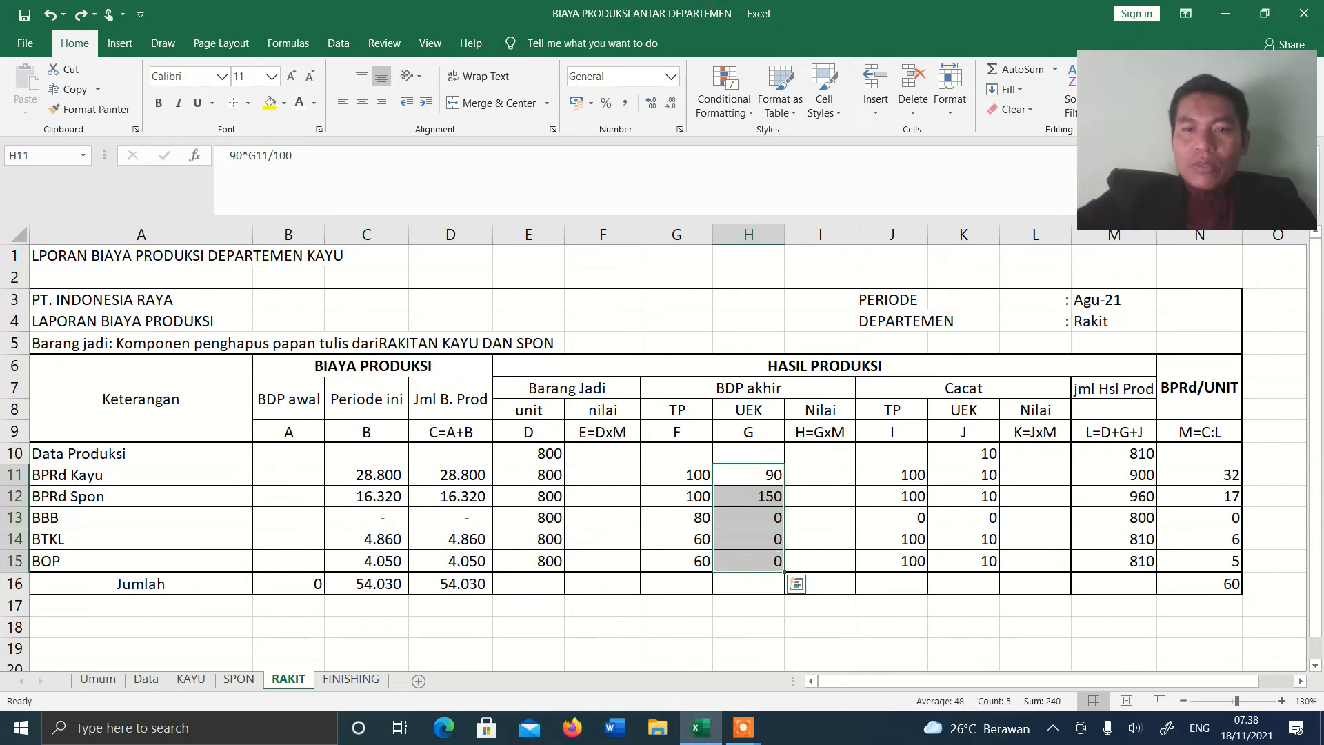
right_click(987, 454)
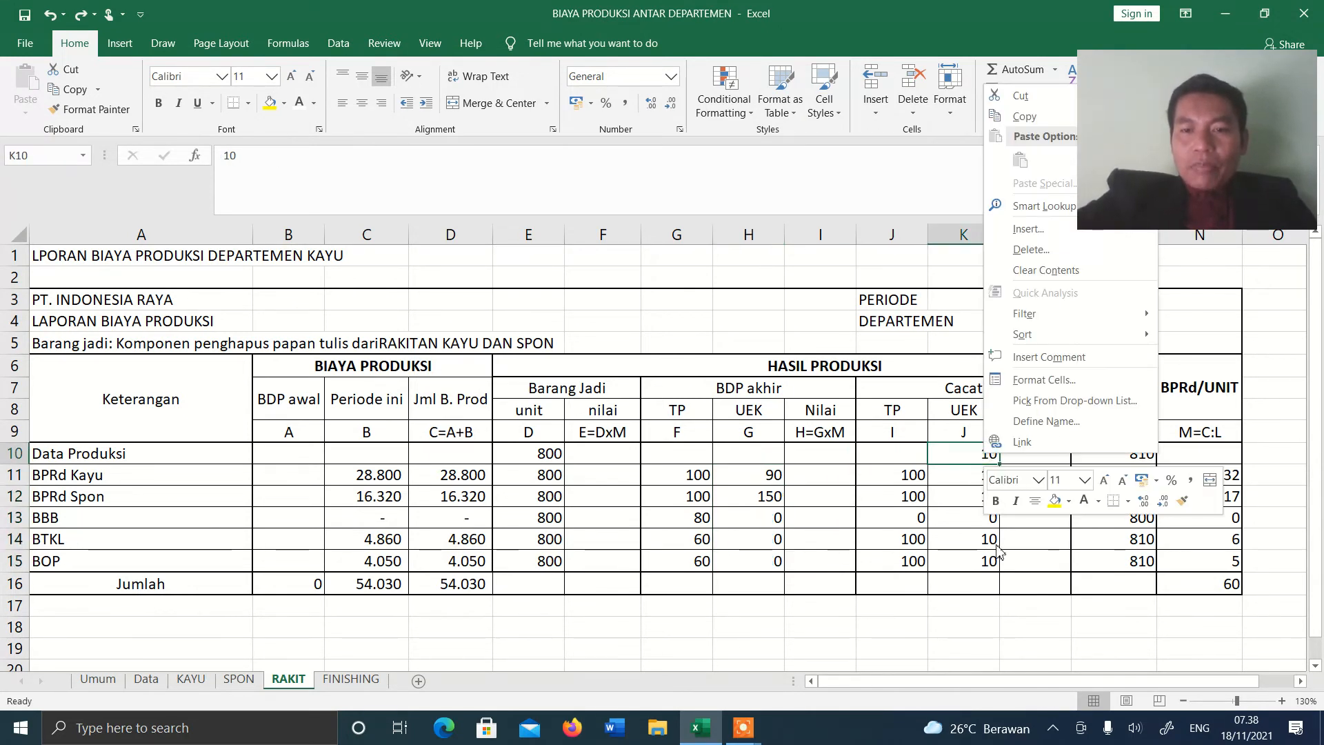
key("Escape")
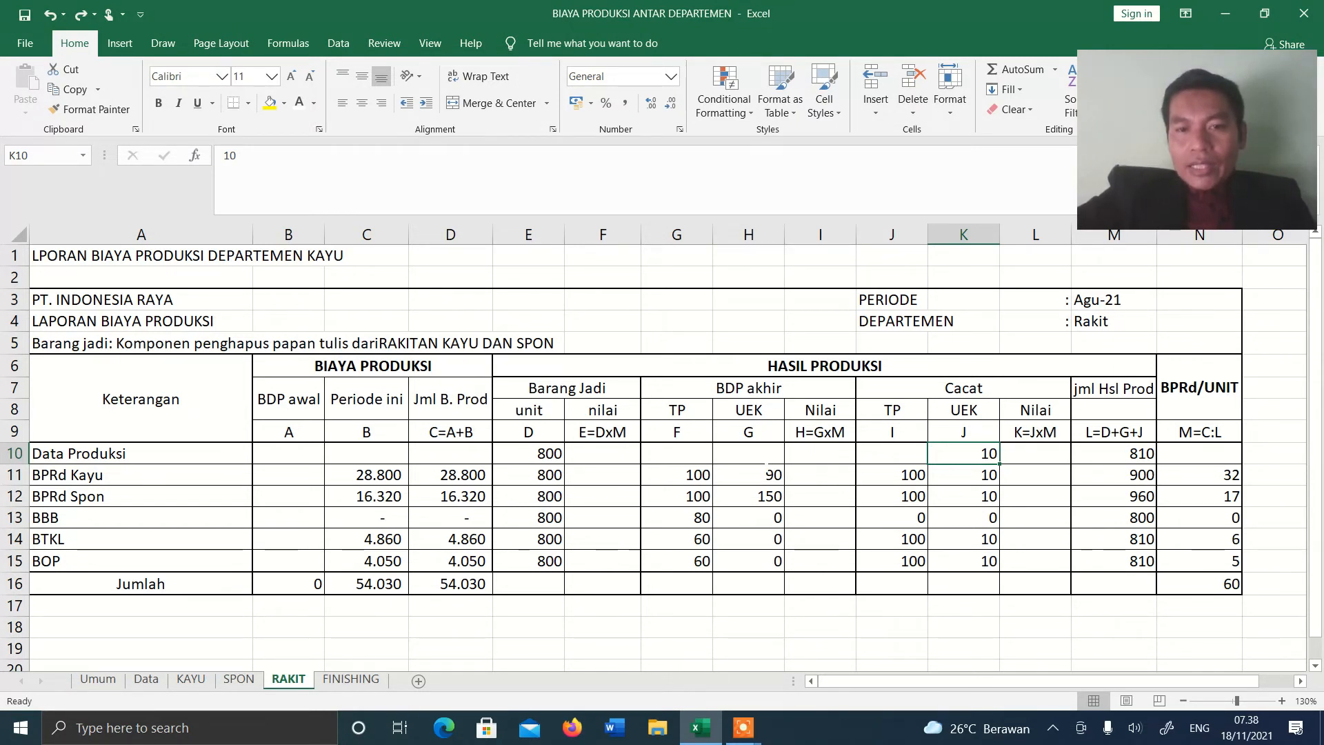
- Check how jml Hsl Prod in M10:M15 of the Rakit report adds up columns D, G and J for each cost row
left_click(551, 436)
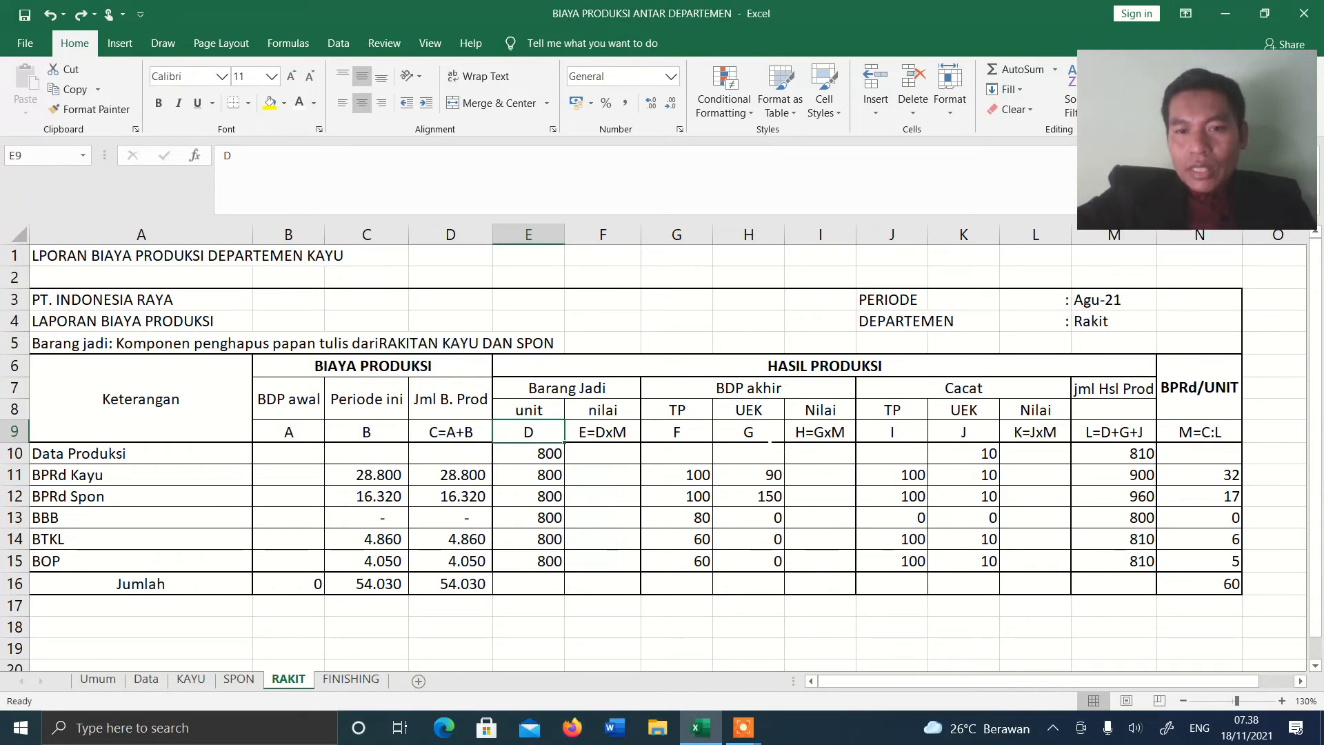
left_click(748, 432)
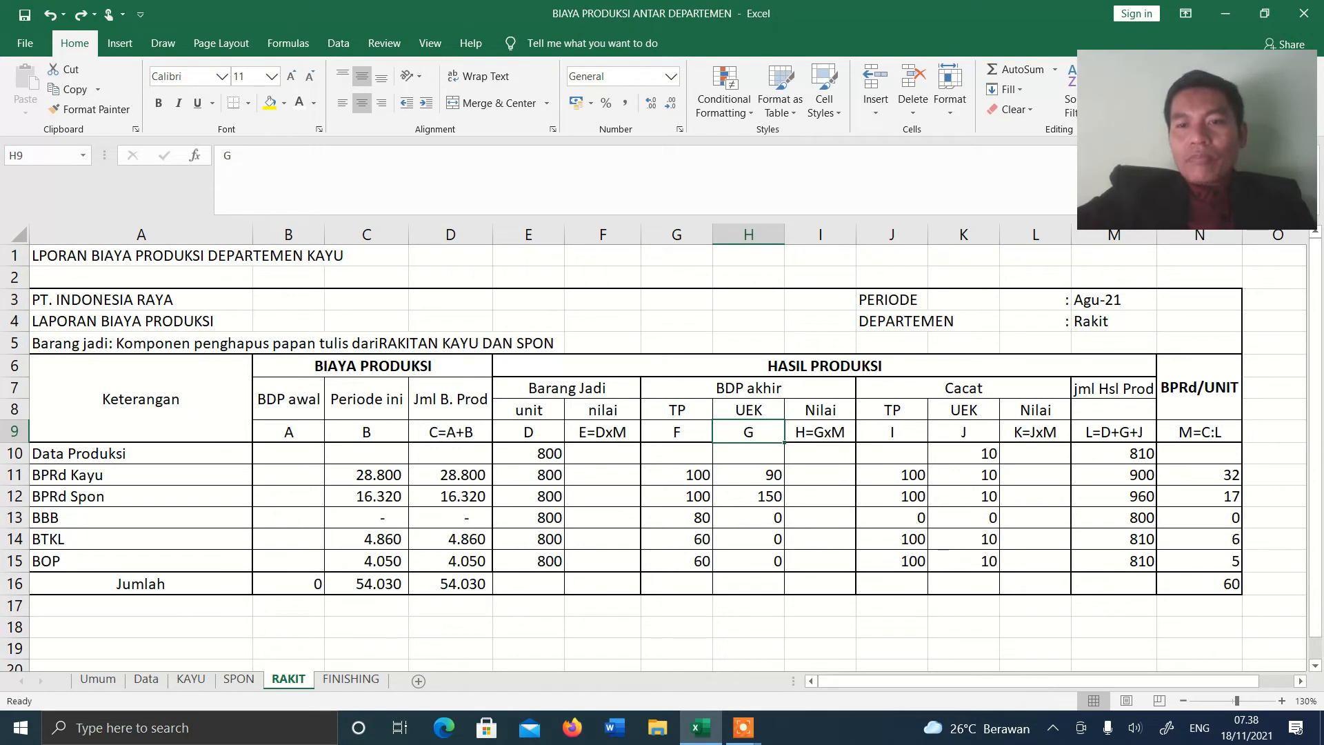
left_click(963, 453)
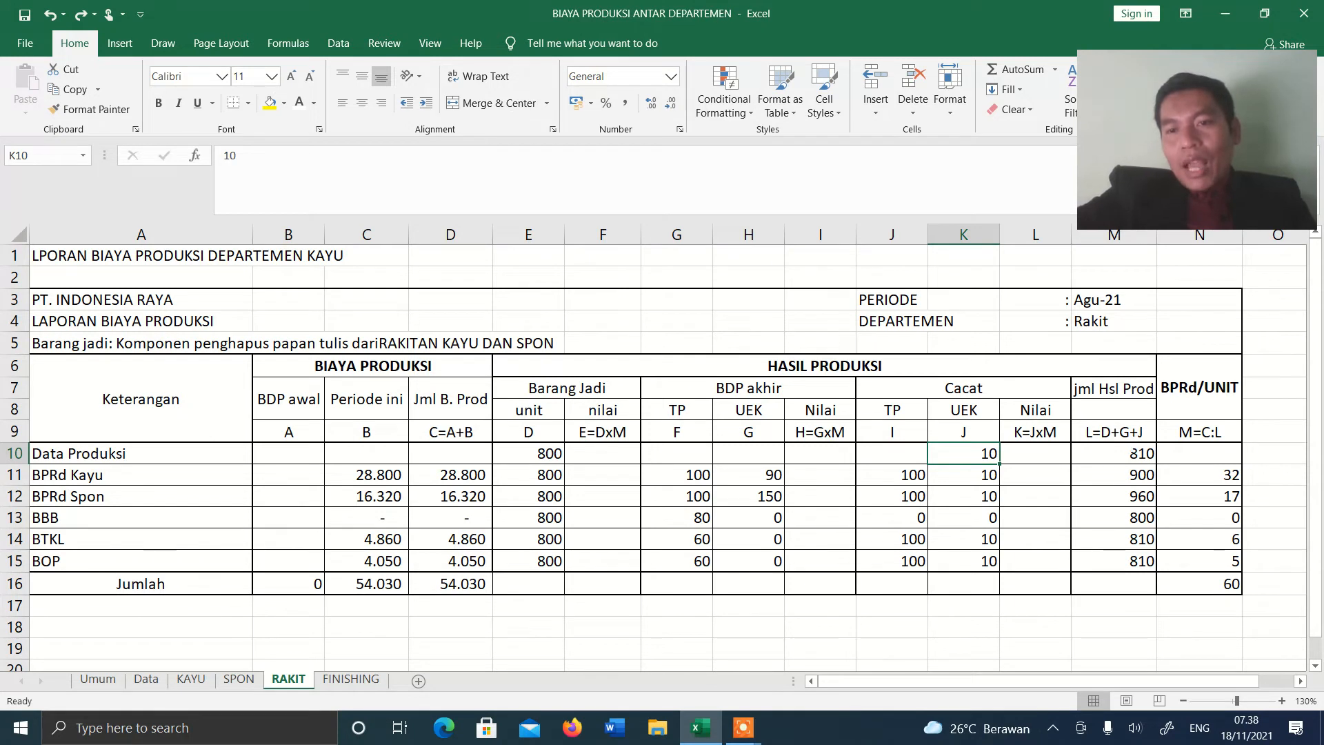
left_click(1131, 453)
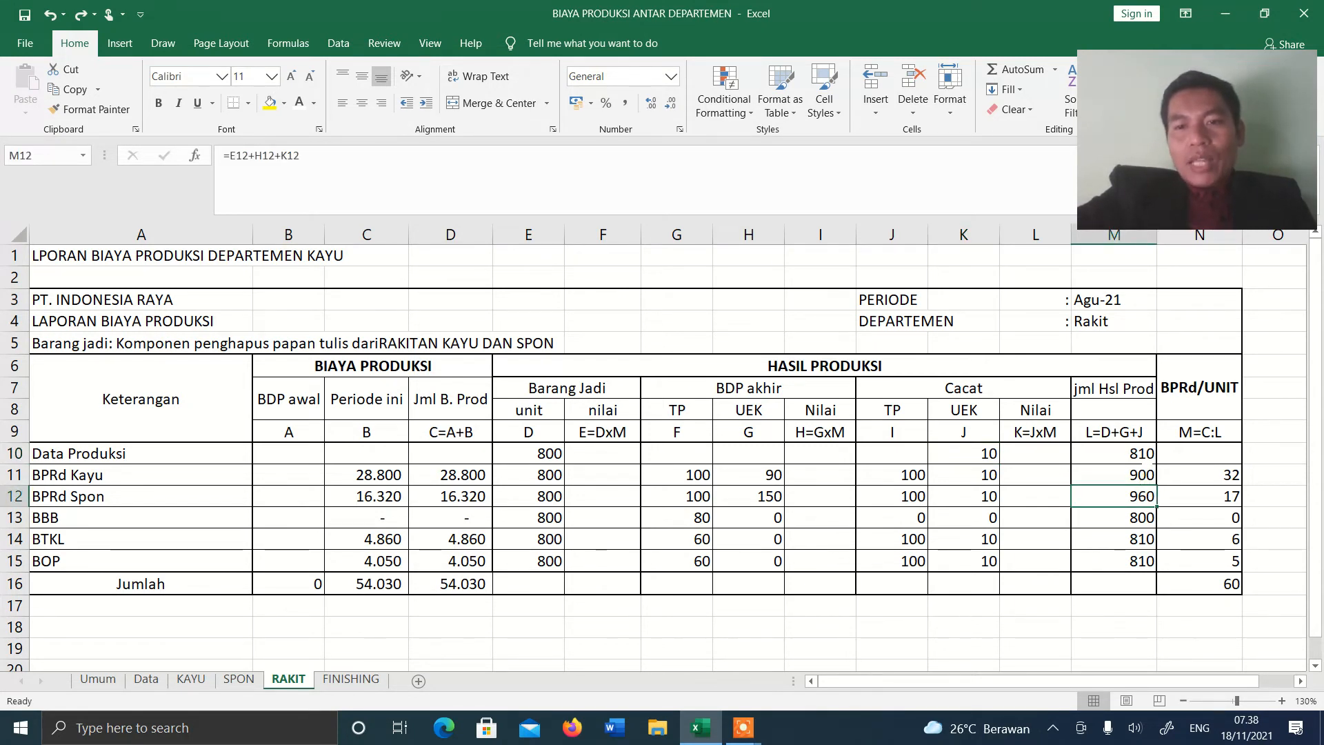
left_click_drag(1131, 453, 1141, 560)
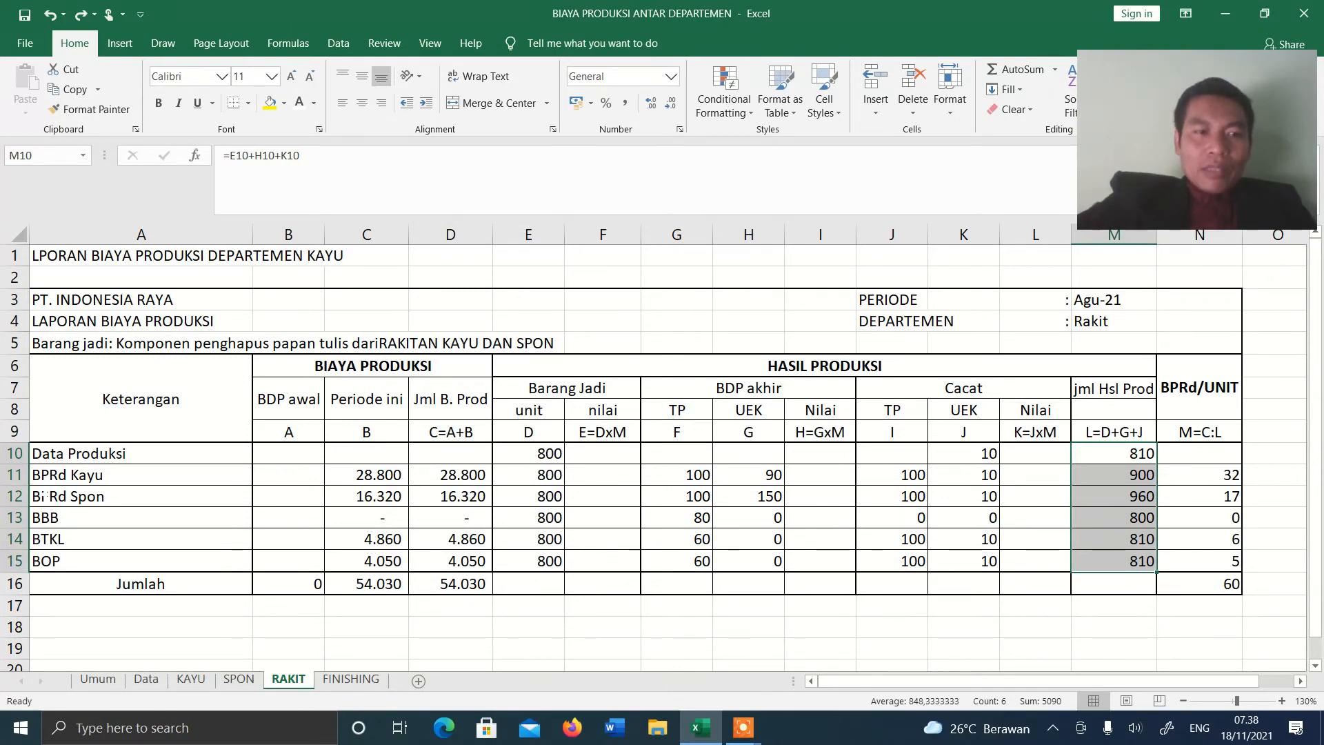
left_click_drag(17, 476, 17, 544)
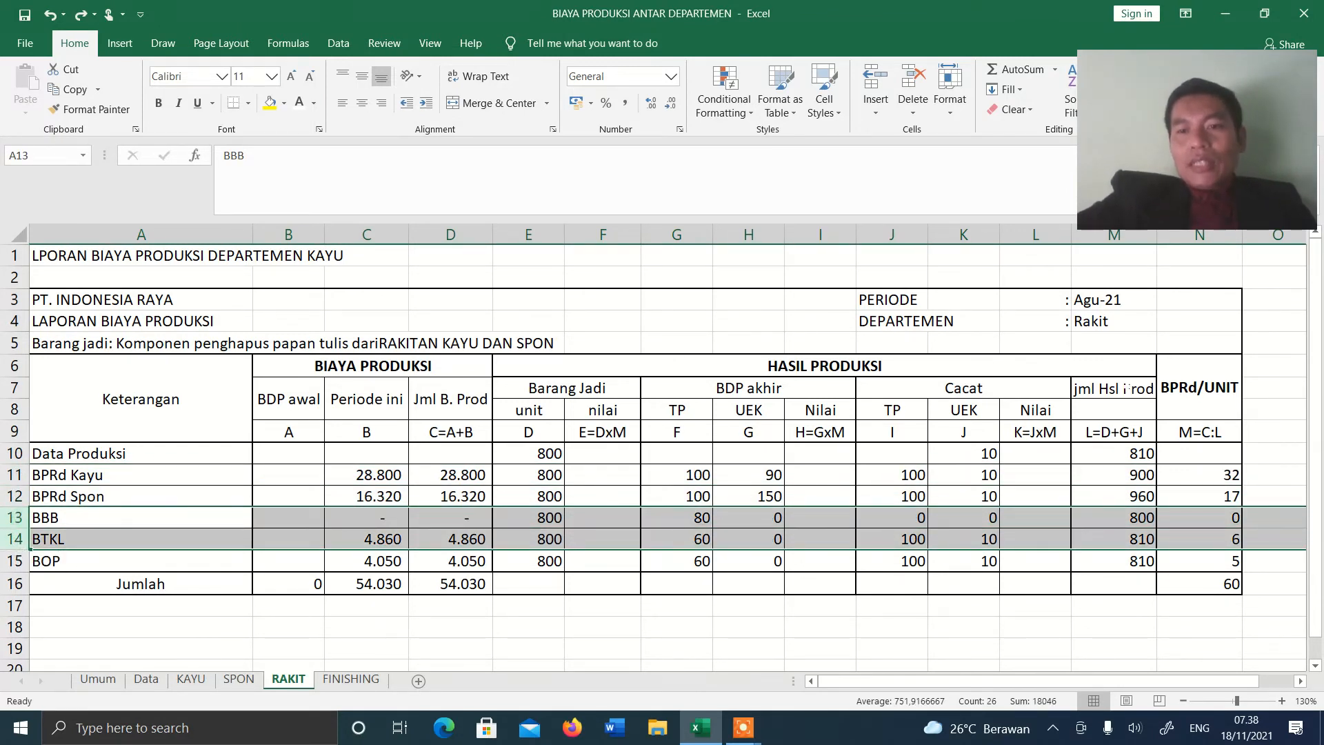
left_click(1117, 456)
left_click_drag(1116, 456, 1121, 498)
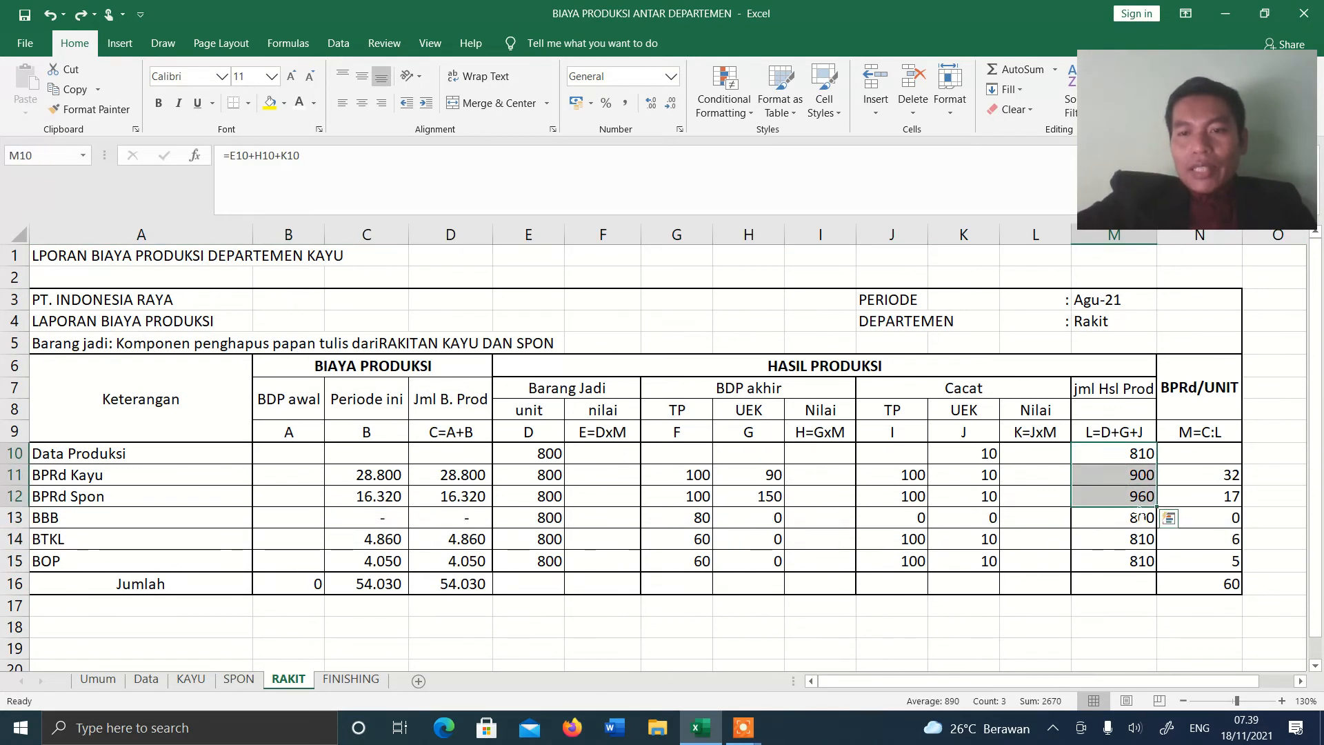
- Check the BPRd/UNIT formulas for the cost elements in column N and their sum in N16
left_click_drag(1218, 449, 1241, 551)
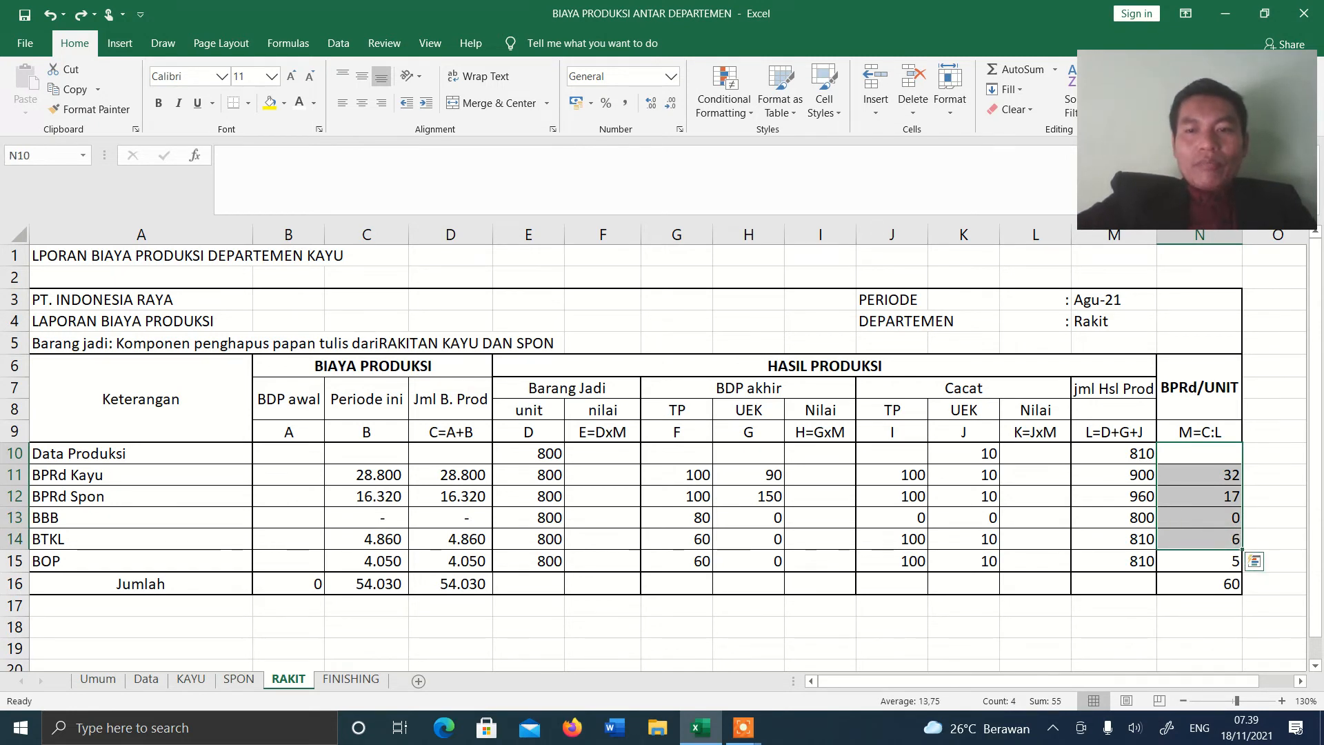
left_click(1226, 477)
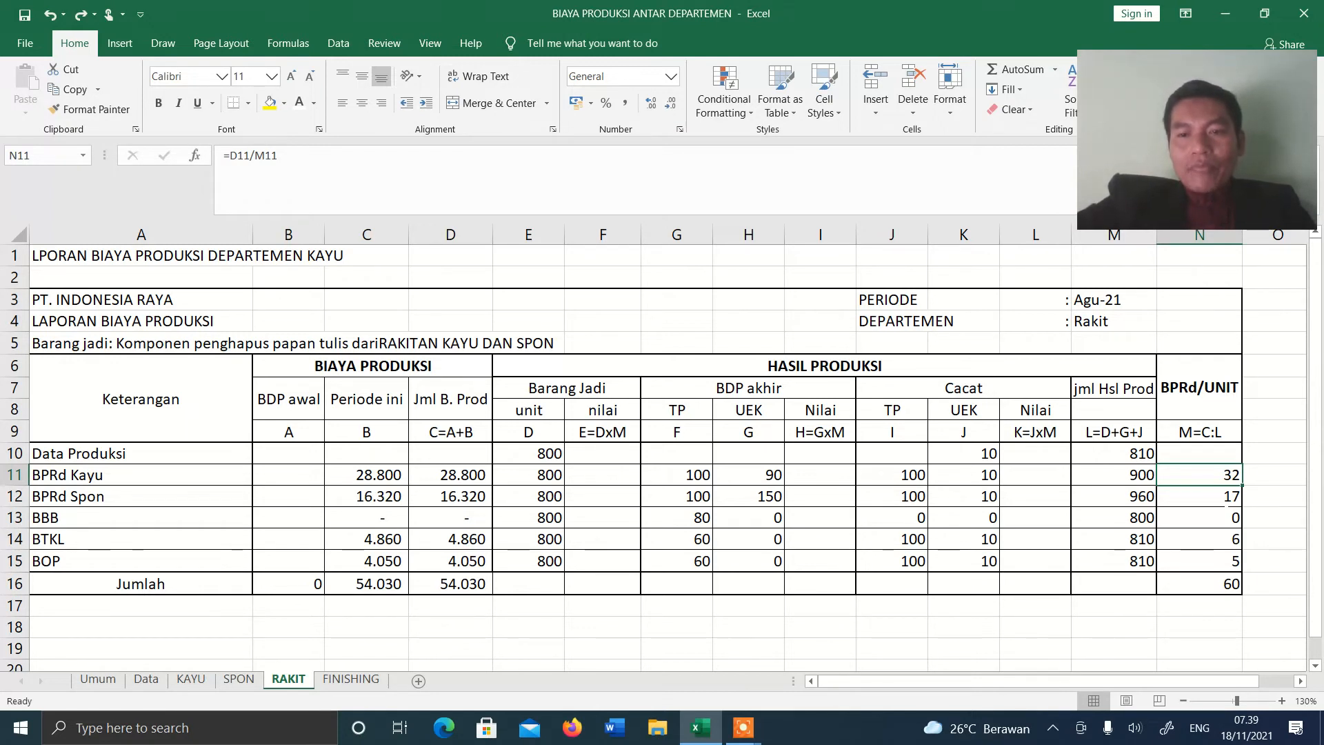
left_click(1226, 524)
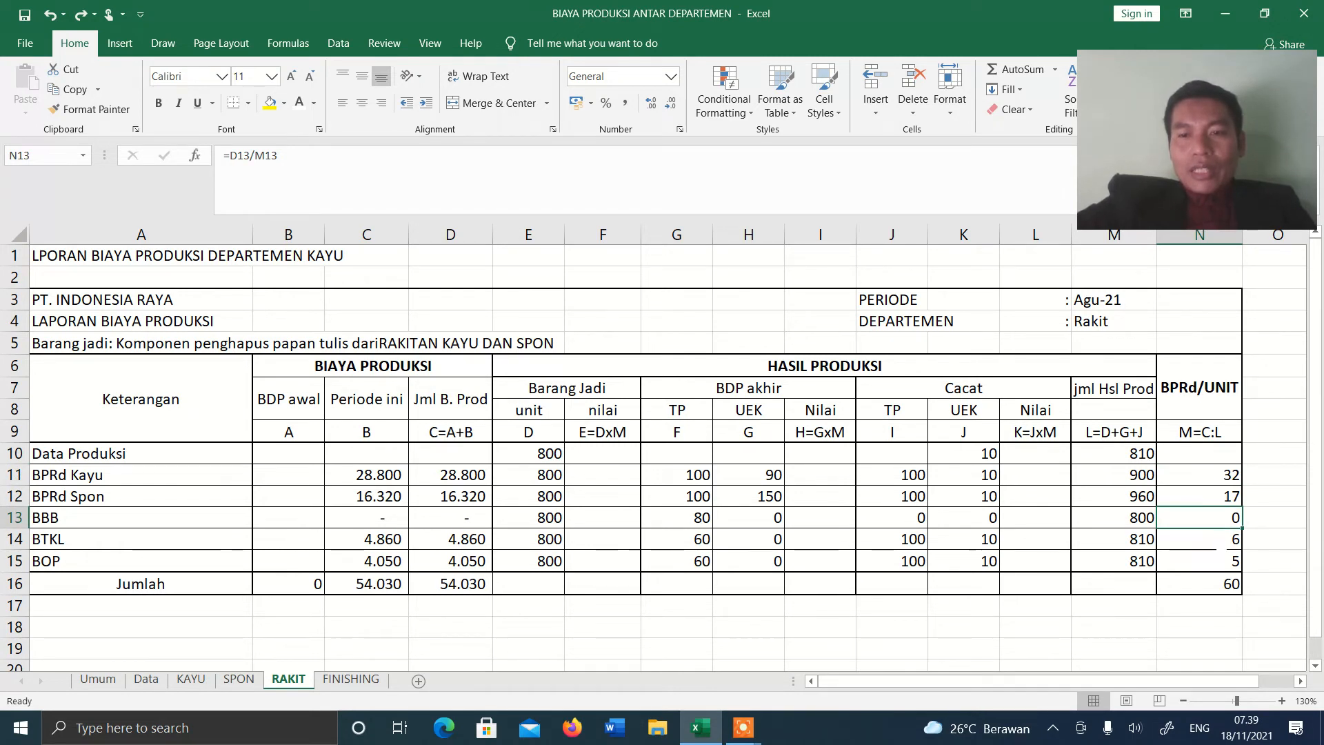
left_click(1225, 539)
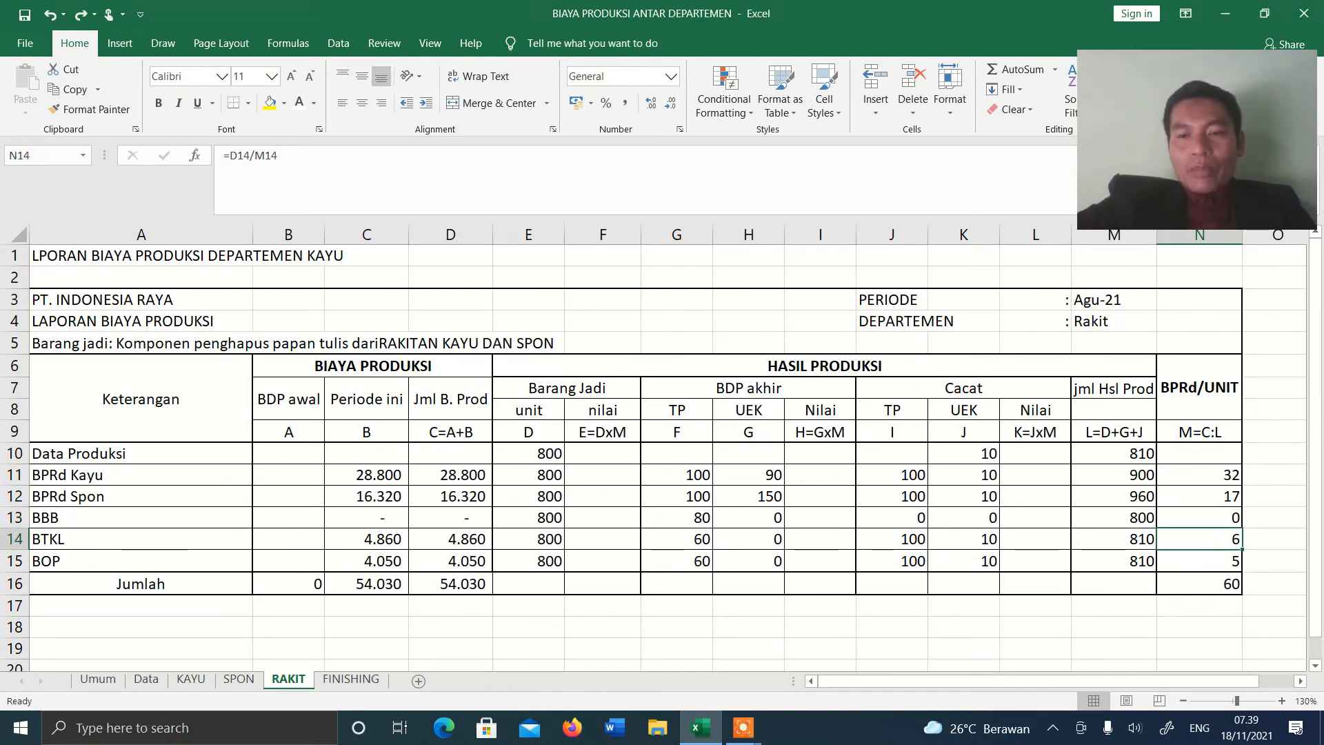
left_click(1215, 561)
left_click(1214, 586)
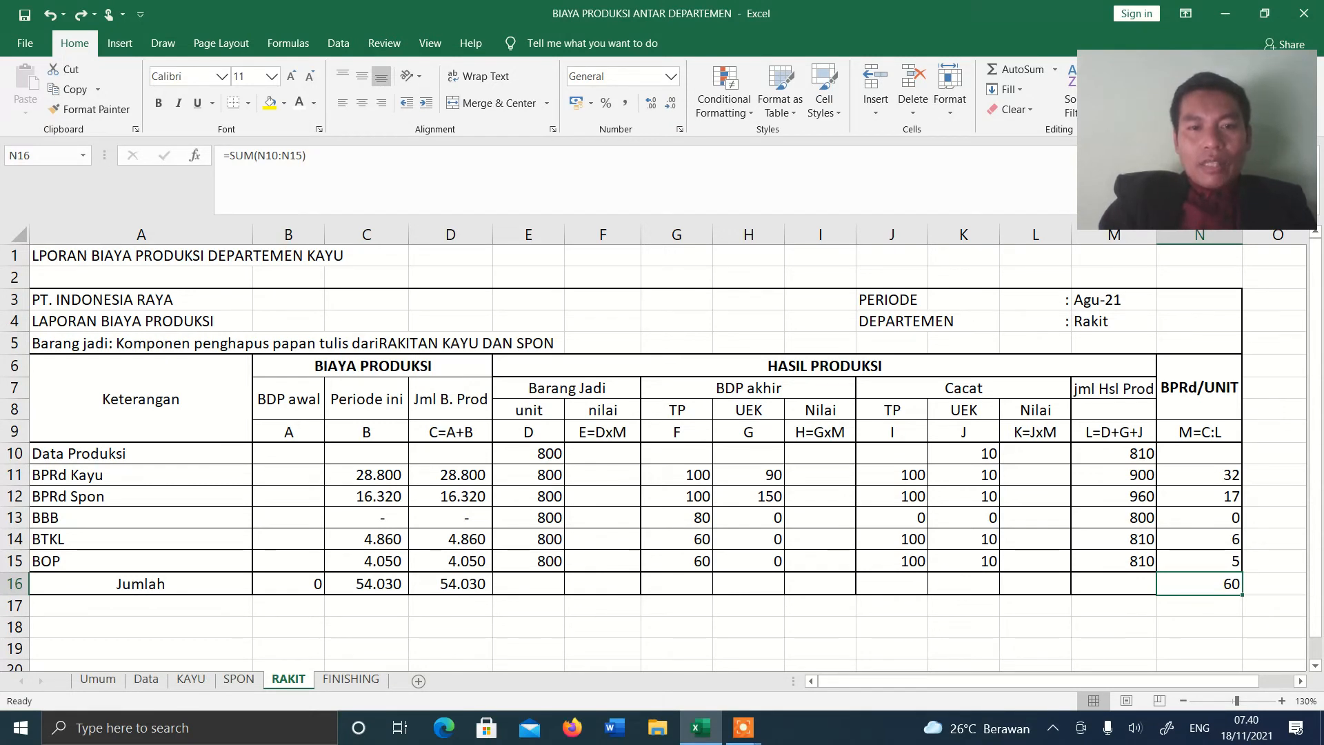
- Set the font colour of F10:L16 in the Rakit report to automatic so the nilai columns show
left_click_drag(600, 453, 1073, 596)
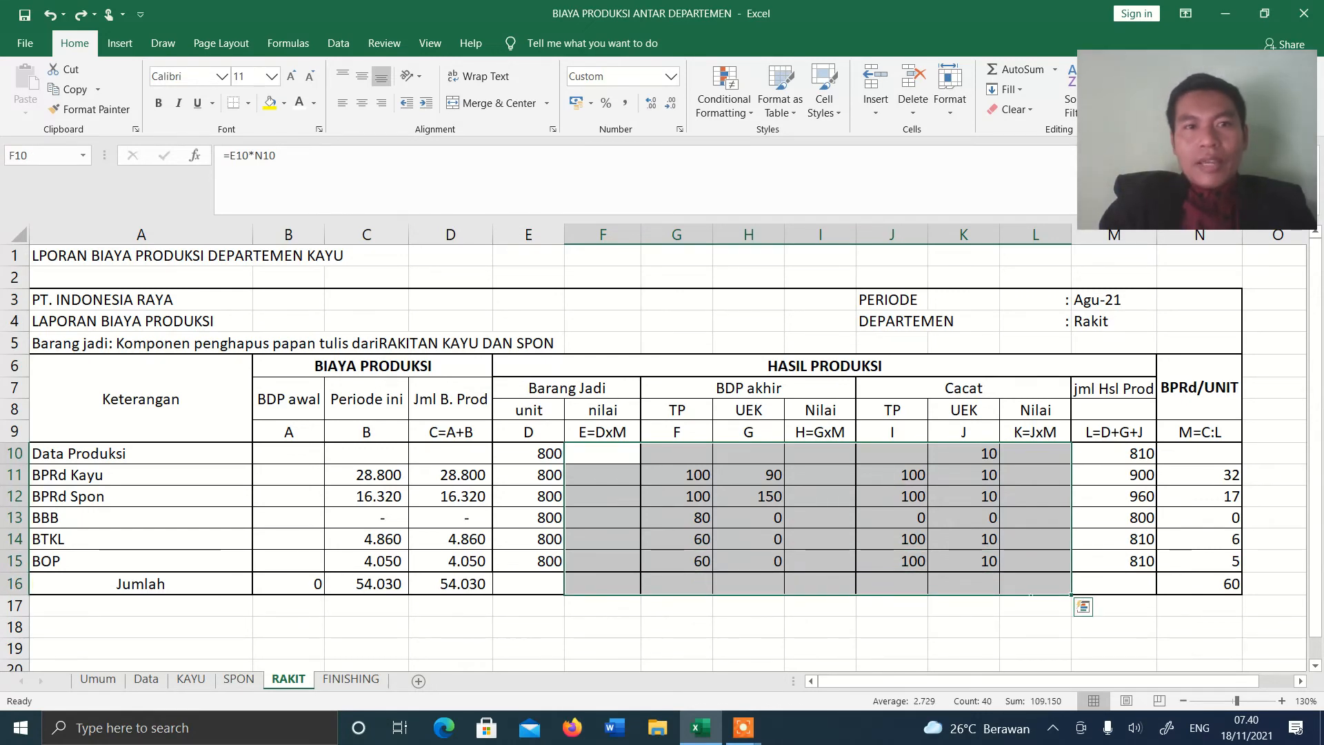
left_click(313, 102)
left_click(308, 126)
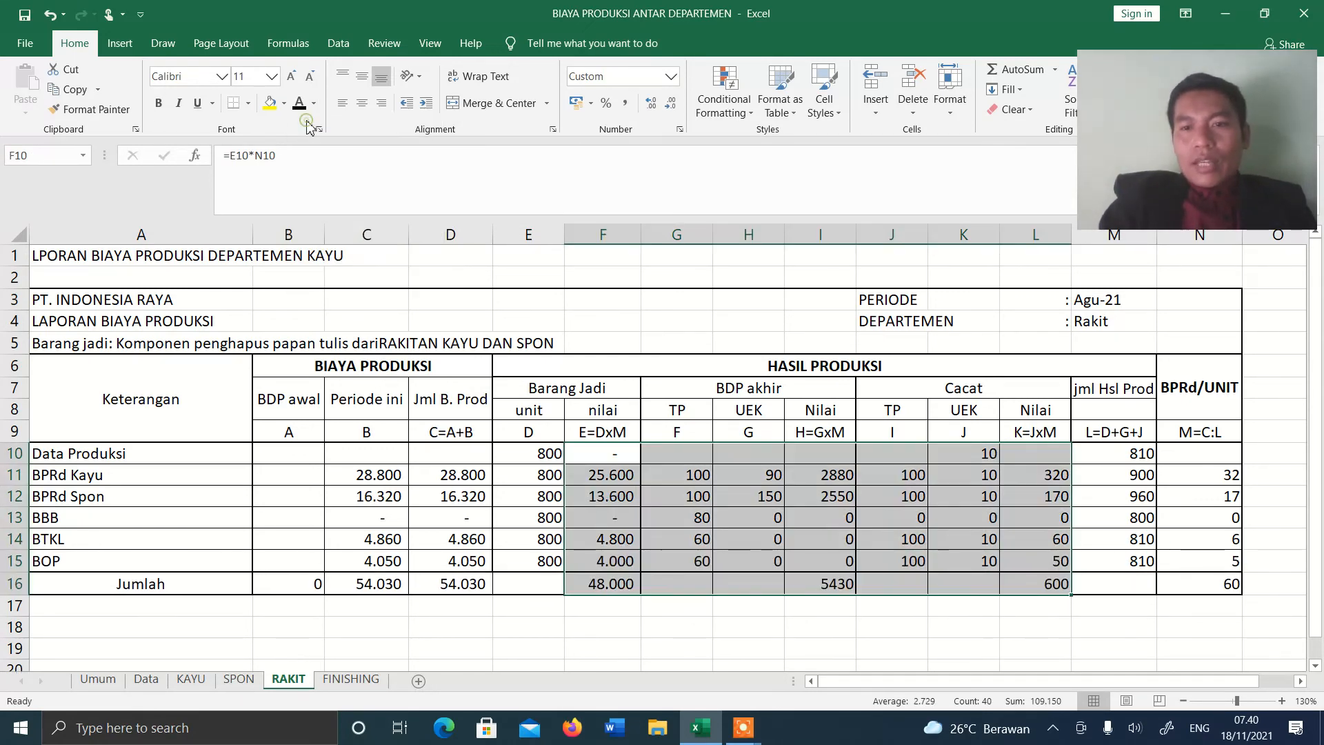
left_click(957, 646)
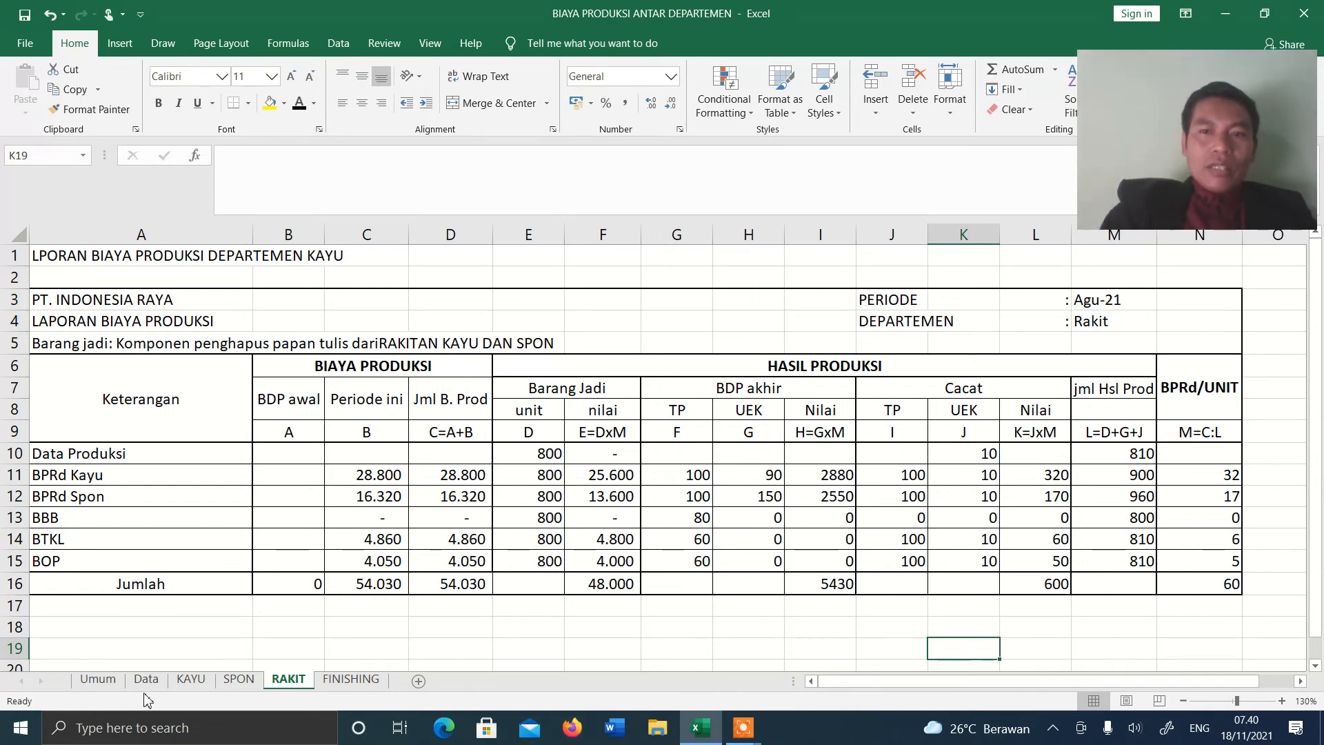
- Review the department flow on the Umum sheet, the Rakit report, and Rakit's finished units in D10 of the Data sheet
left_click(97, 679)
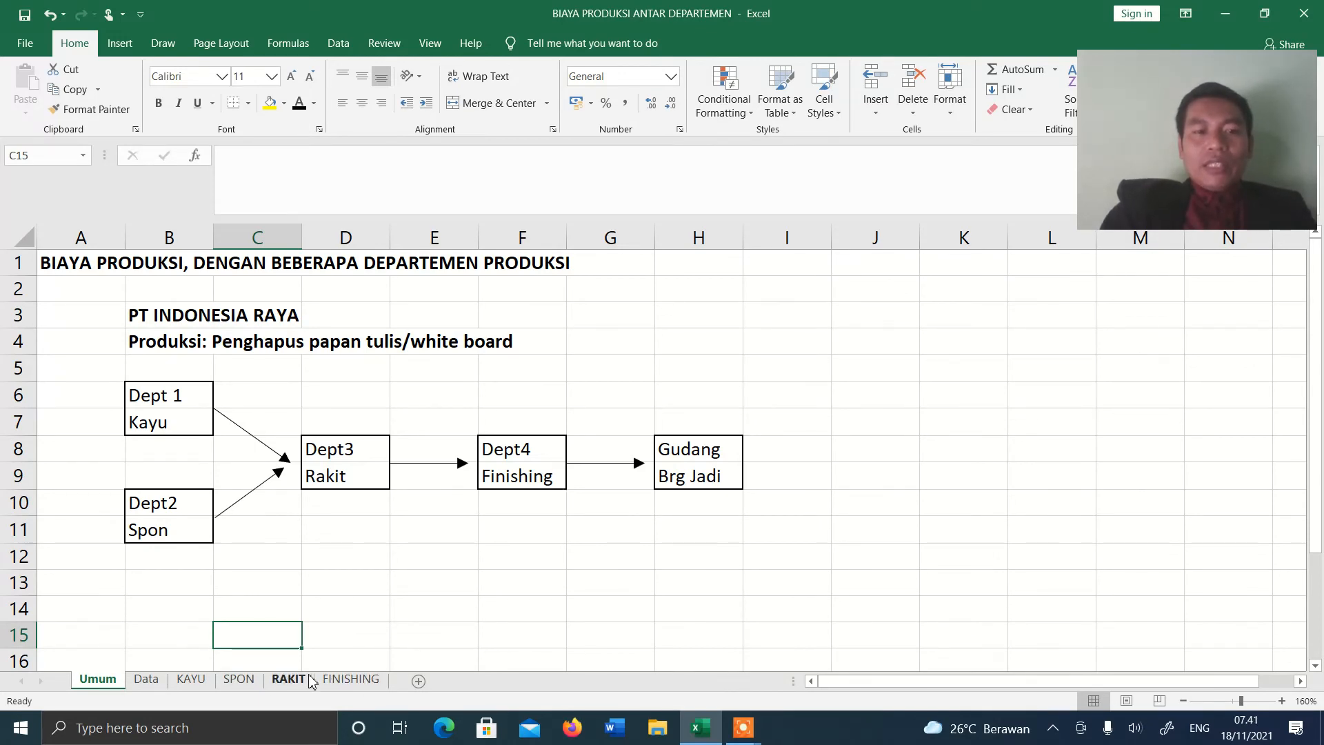
left_click(288, 679)
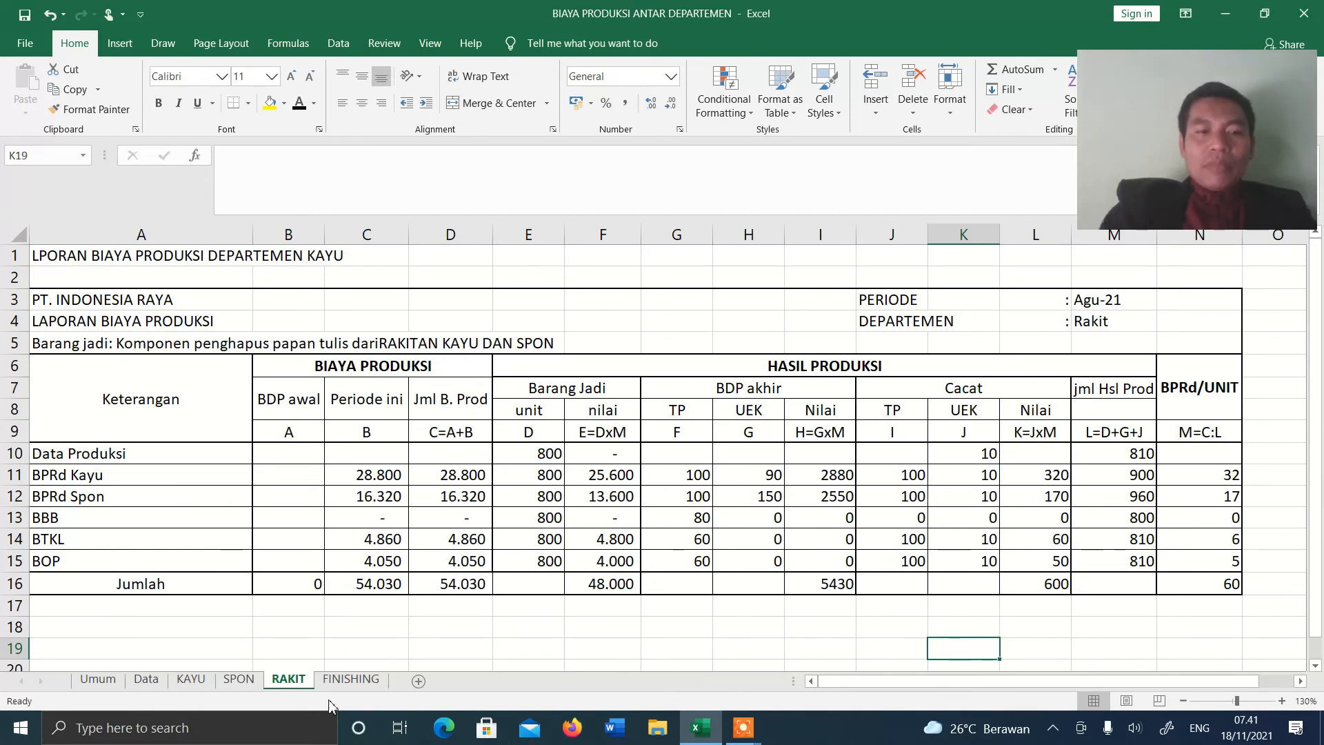
left_click(139, 685)
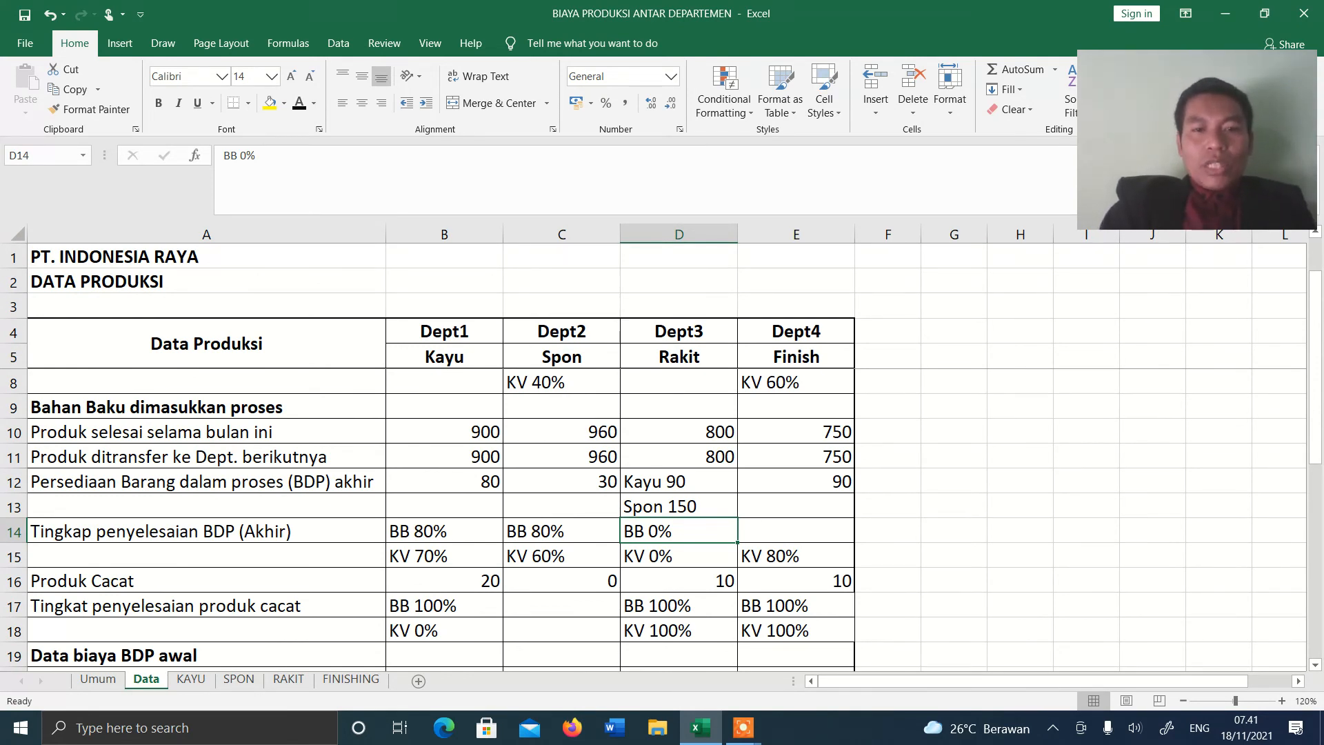
left_click(693, 433)
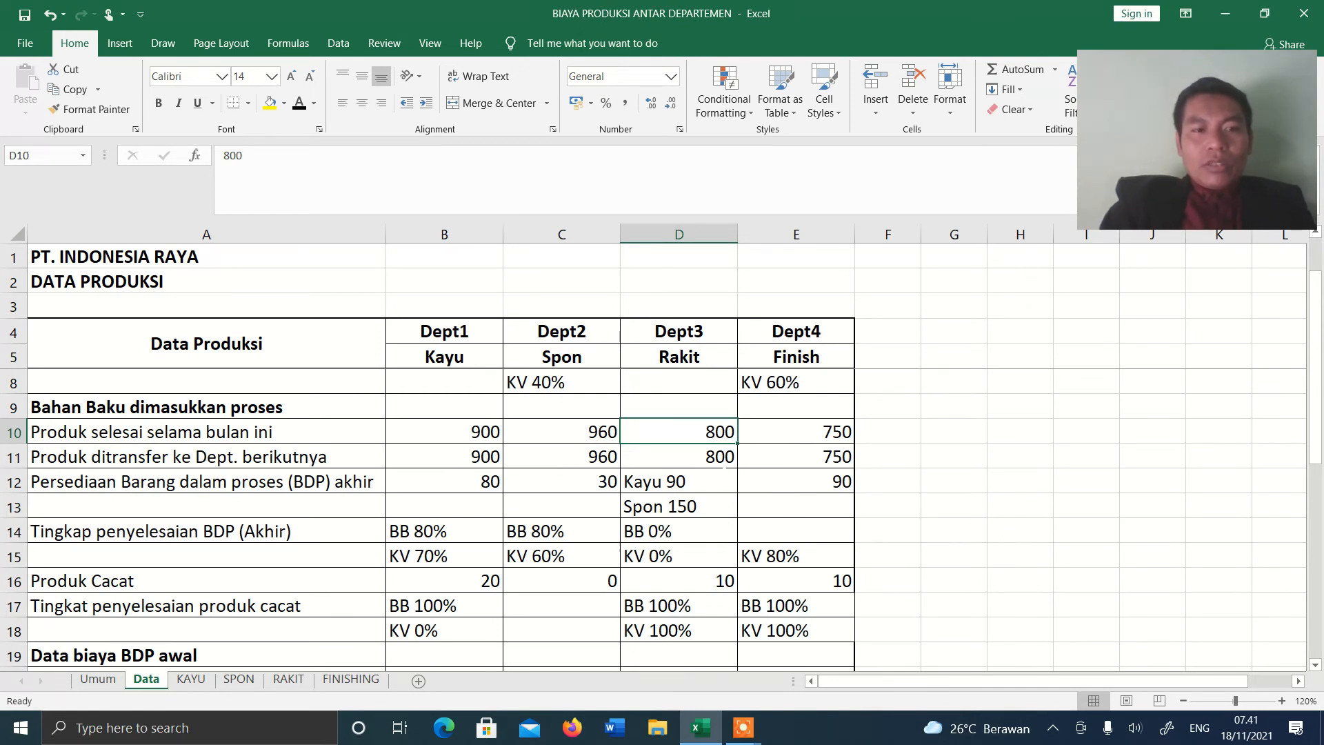
- Review the FINISHING report's Periode ini units in C10 and the BDP awal figures in B10:B14
left_click(343, 682)
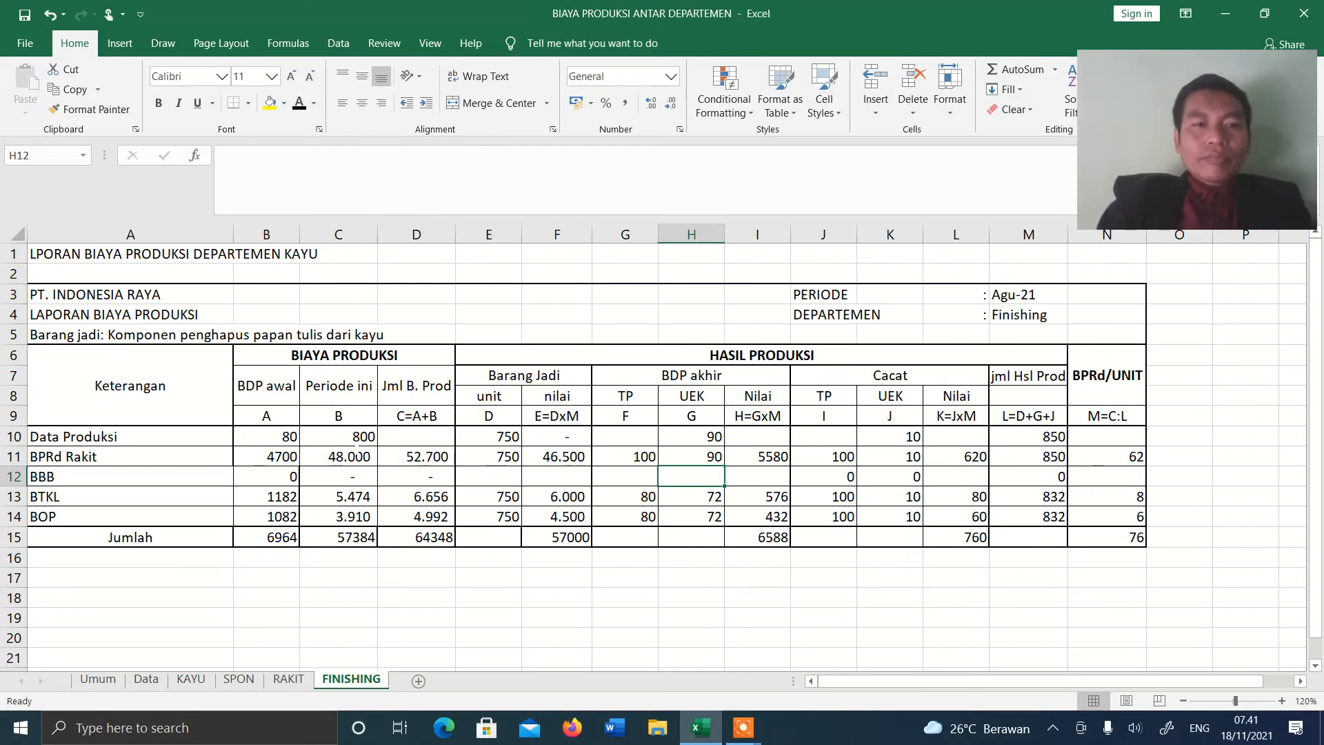
left_click(357, 441)
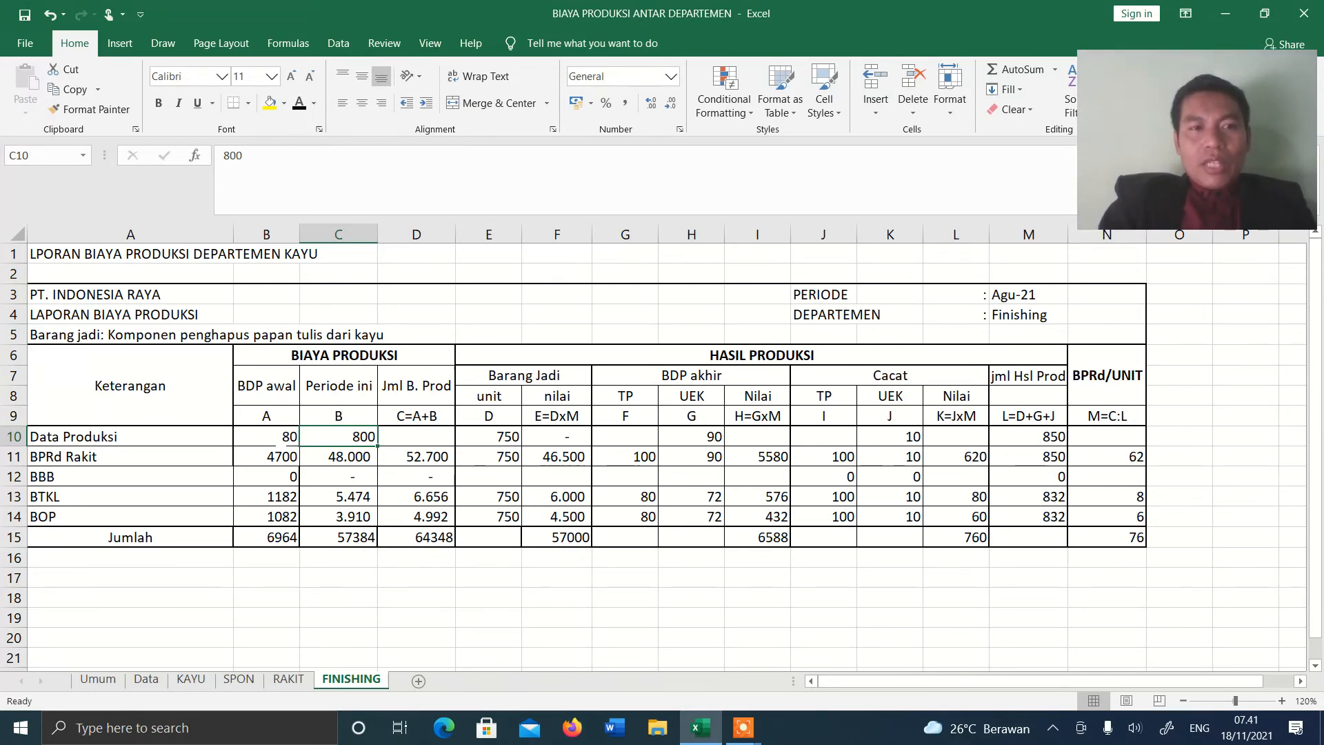
left_click(275, 437)
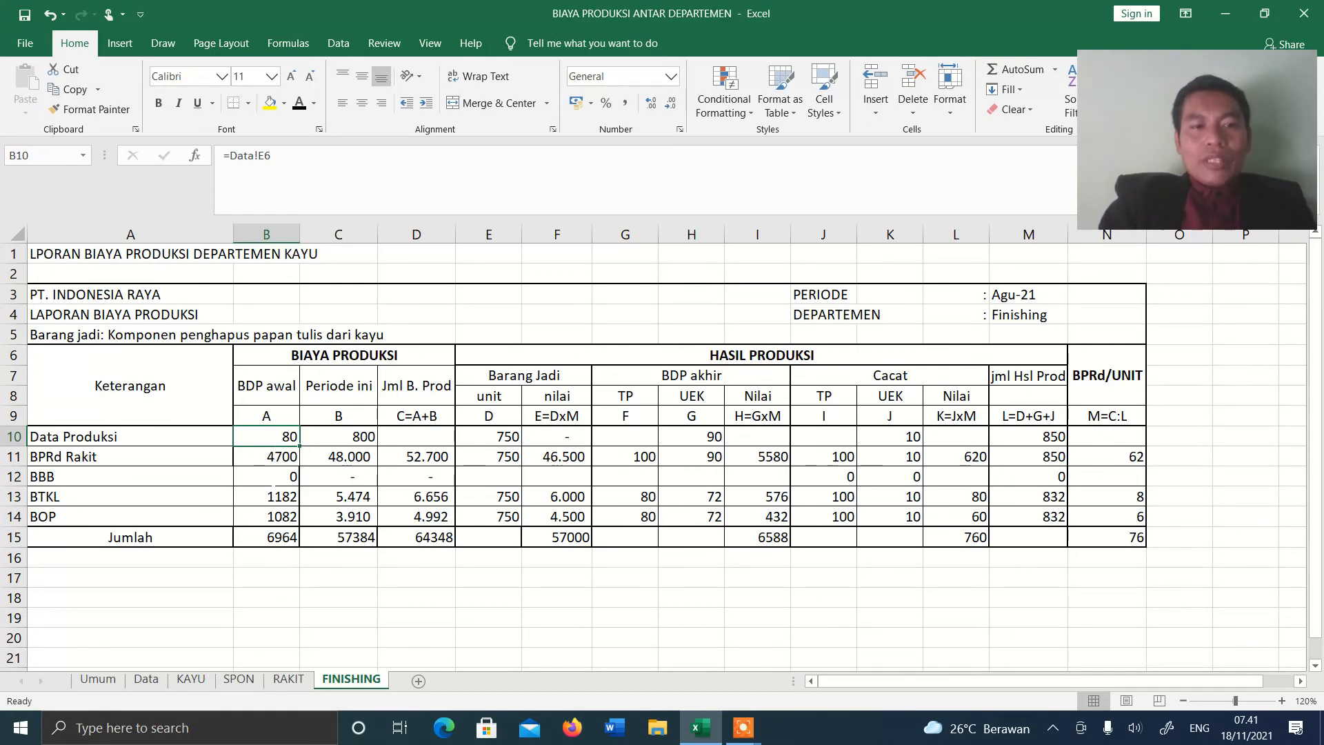
left_click_drag(271, 483, 271, 522)
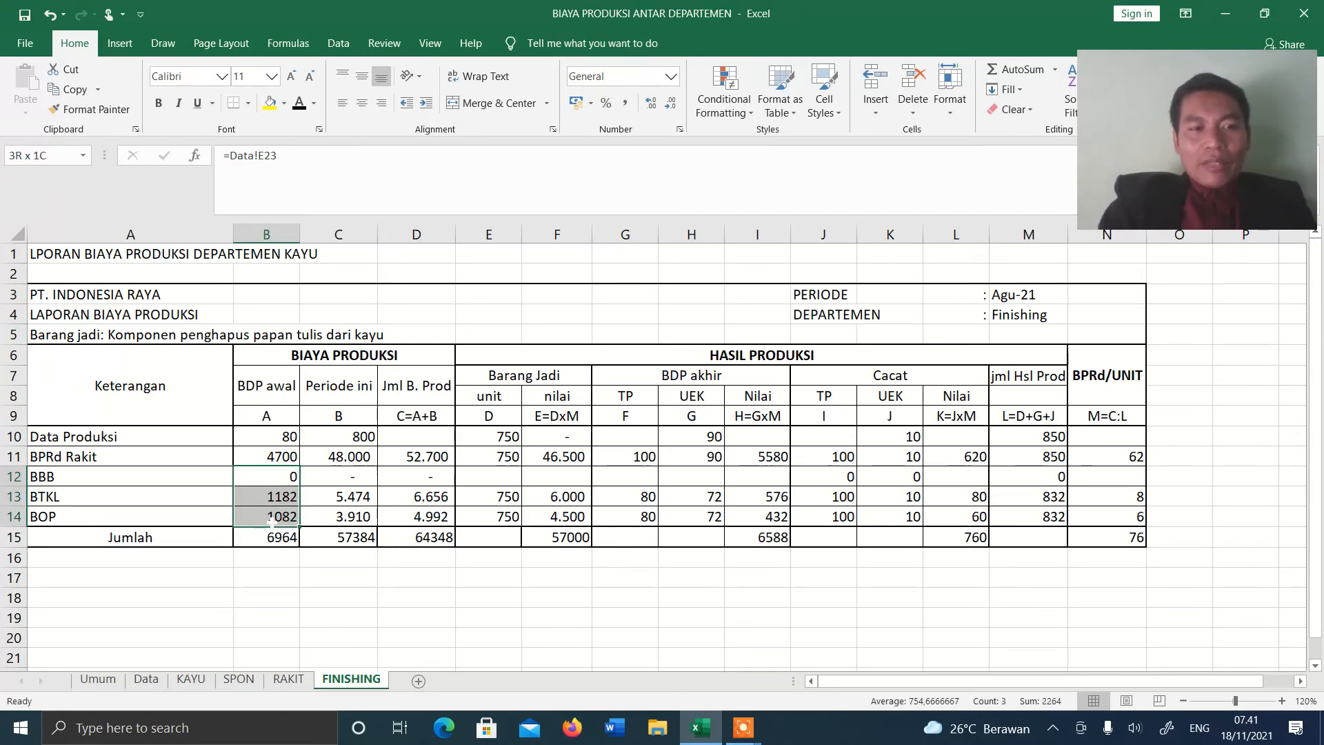
left_click_drag(271, 522, 271, 522)
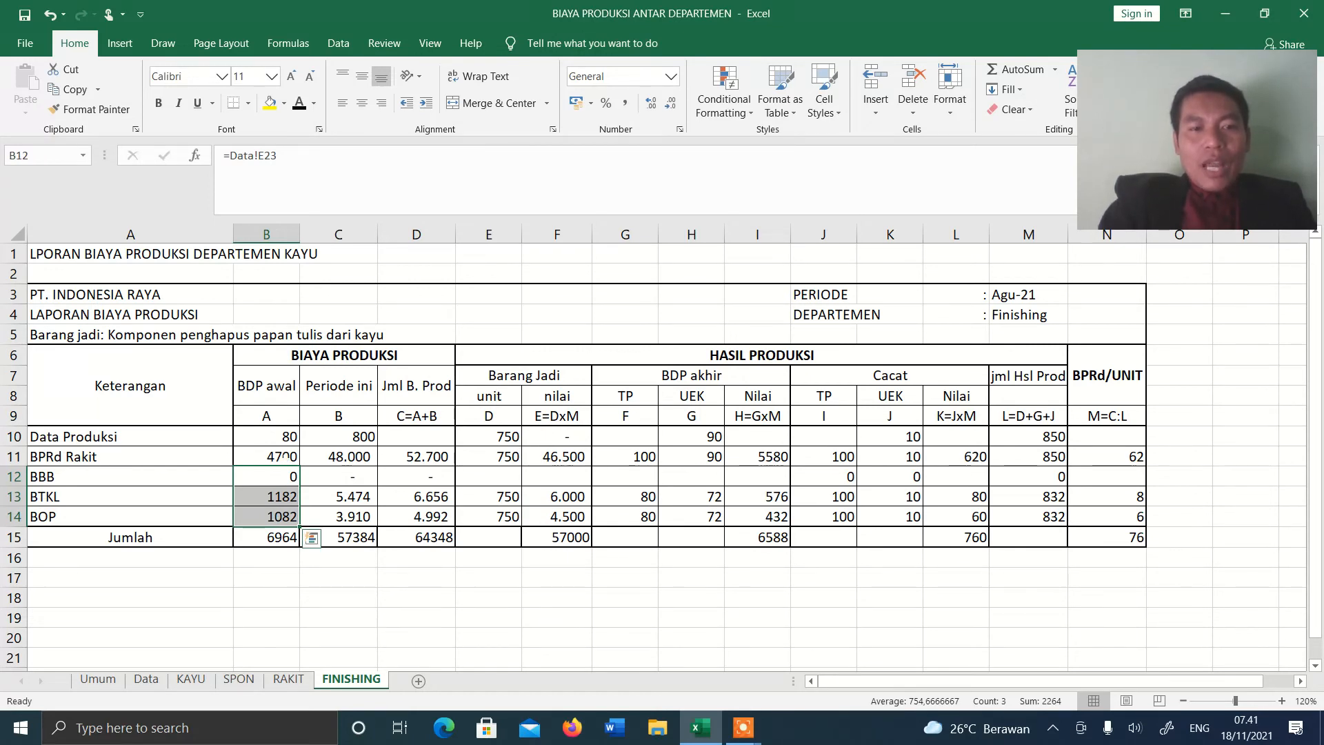
left_click(279, 458)
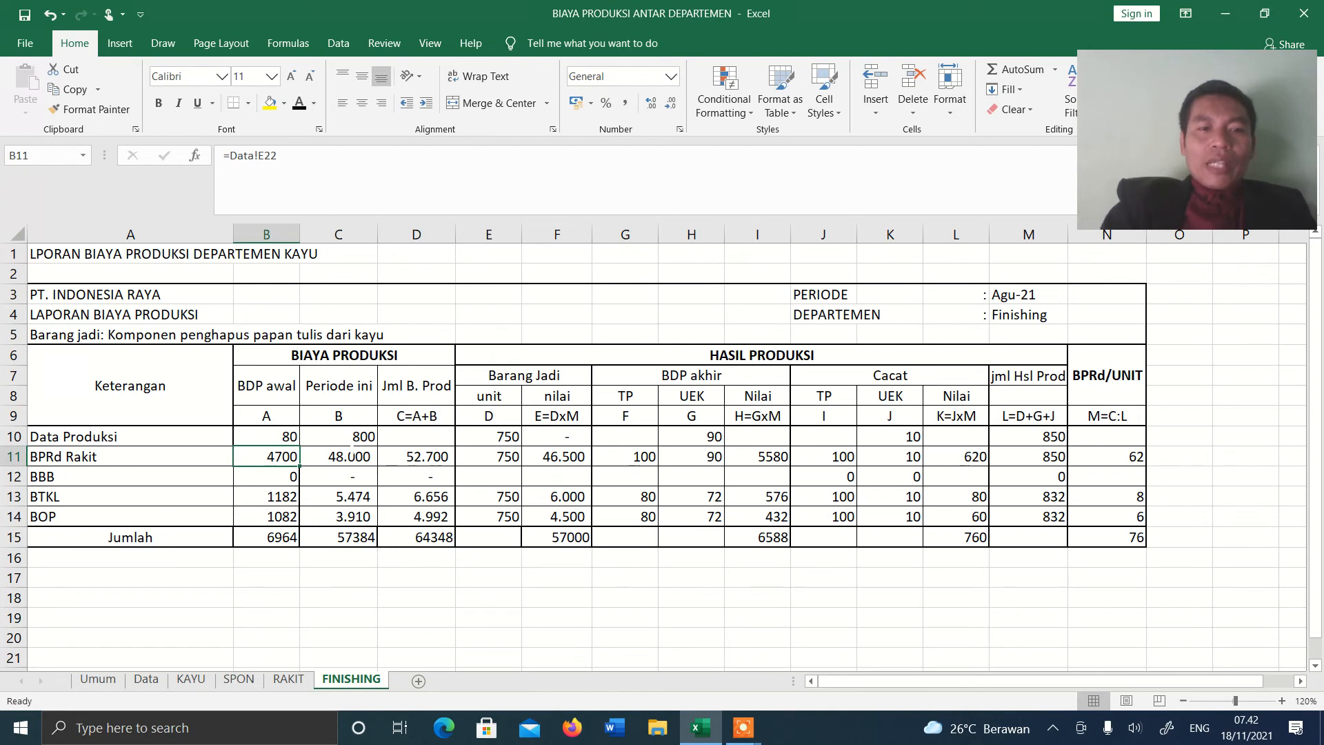
- Check how FINISHING's BPRd Rakit cost in C11 multiplies the units in C10 by the Rakit report's unit cost in N16
left_click(354, 436)
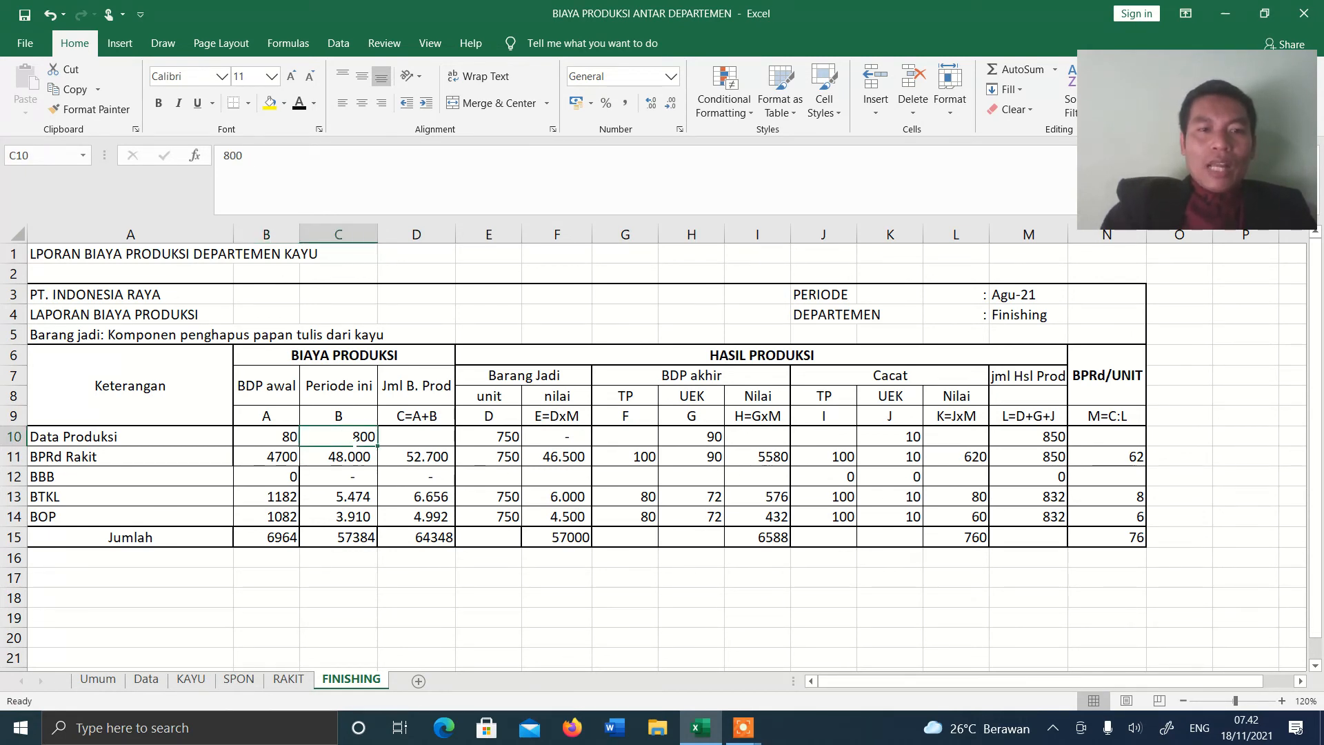
left_click(356, 457)
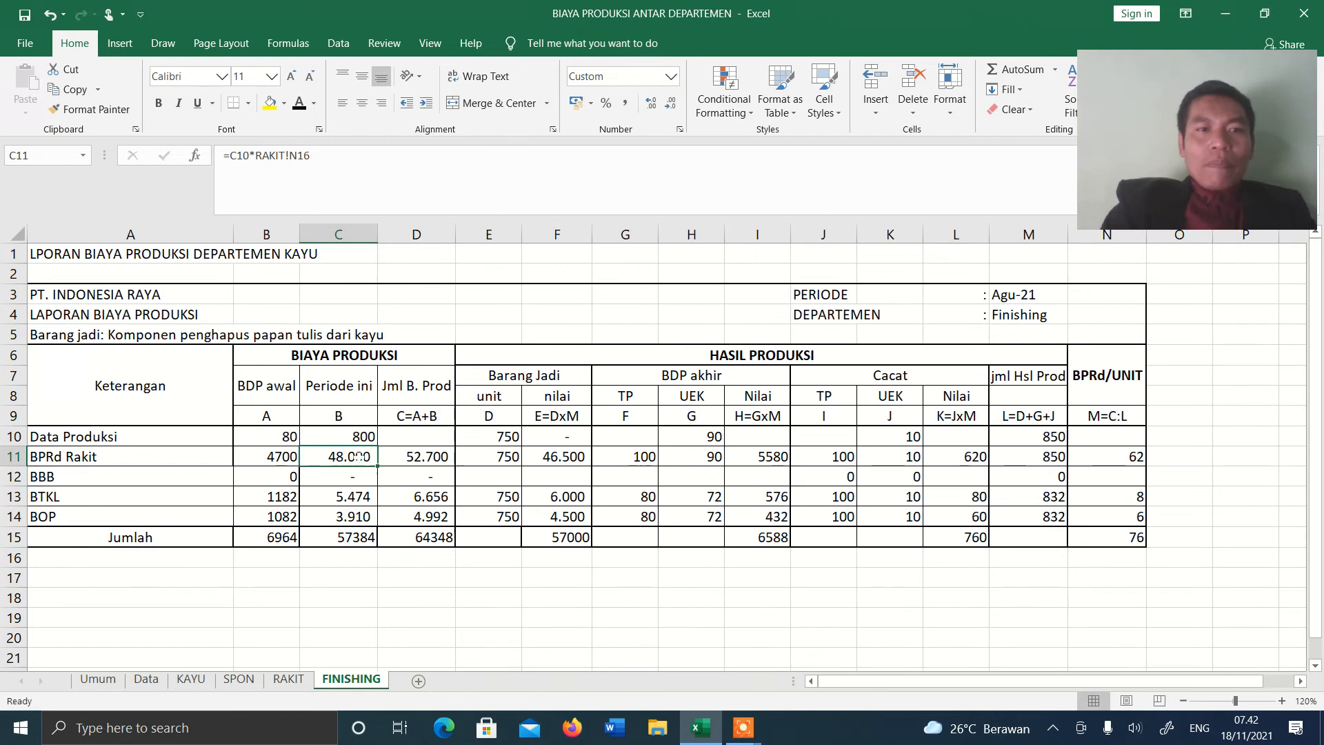
left_click(285, 679)
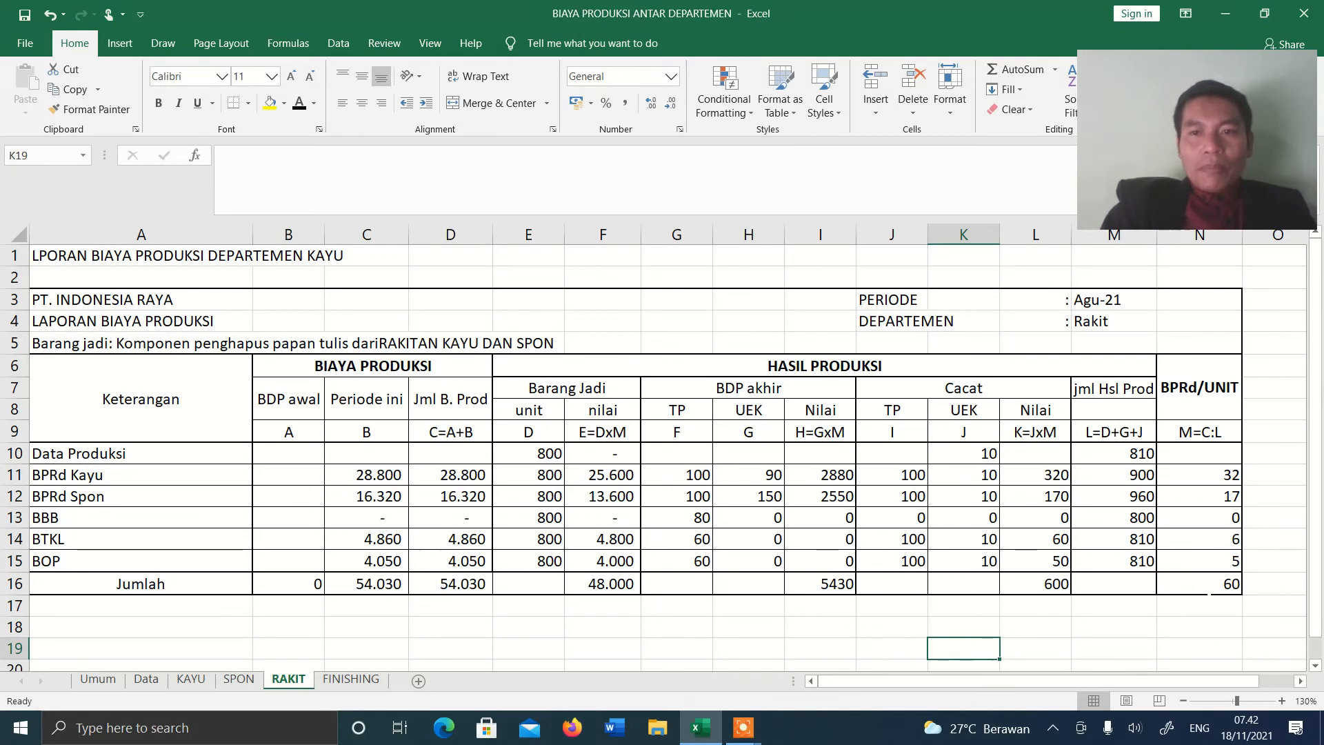
left_click(362, 679)
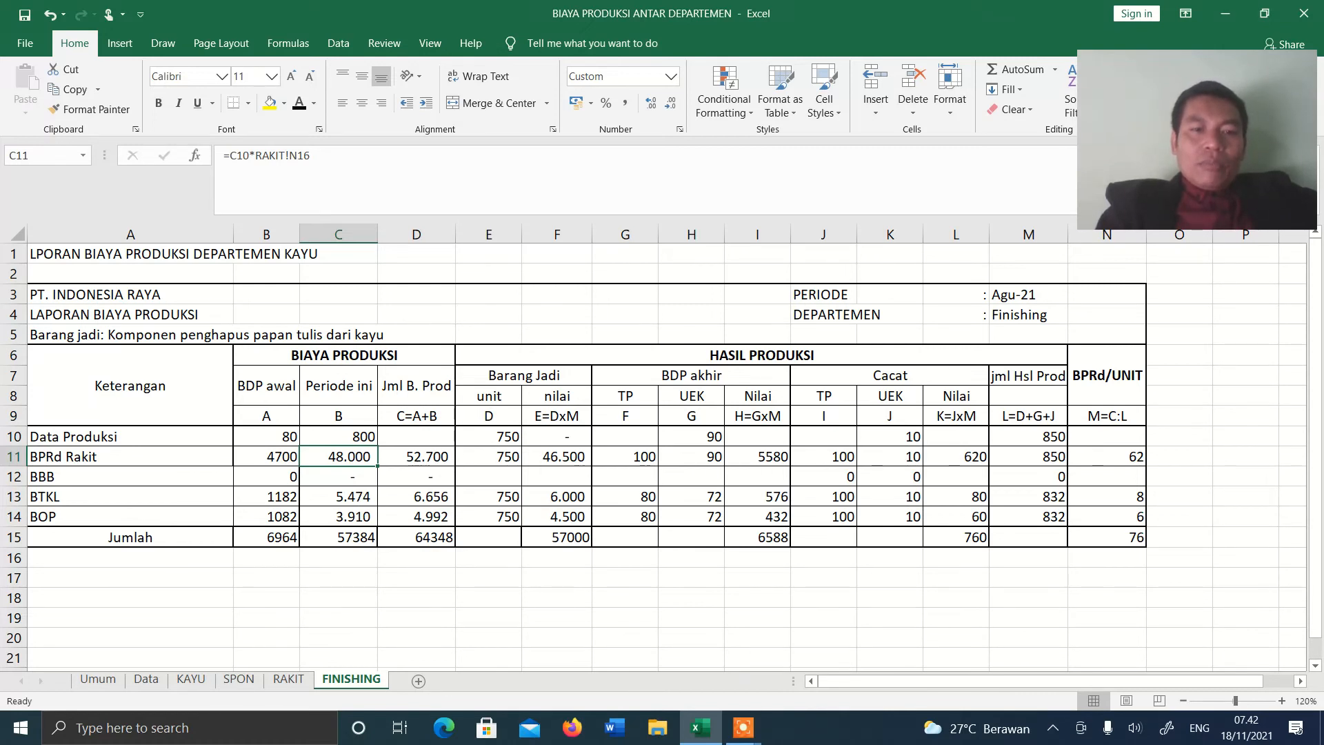
- Review FINISHING's Jml B. Prod in D10:D14, jml Hsl Prod in column M, and the Barang Jadi, BDP akhir and Cacat headings
left_click_drag(415, 435, 454, 525)
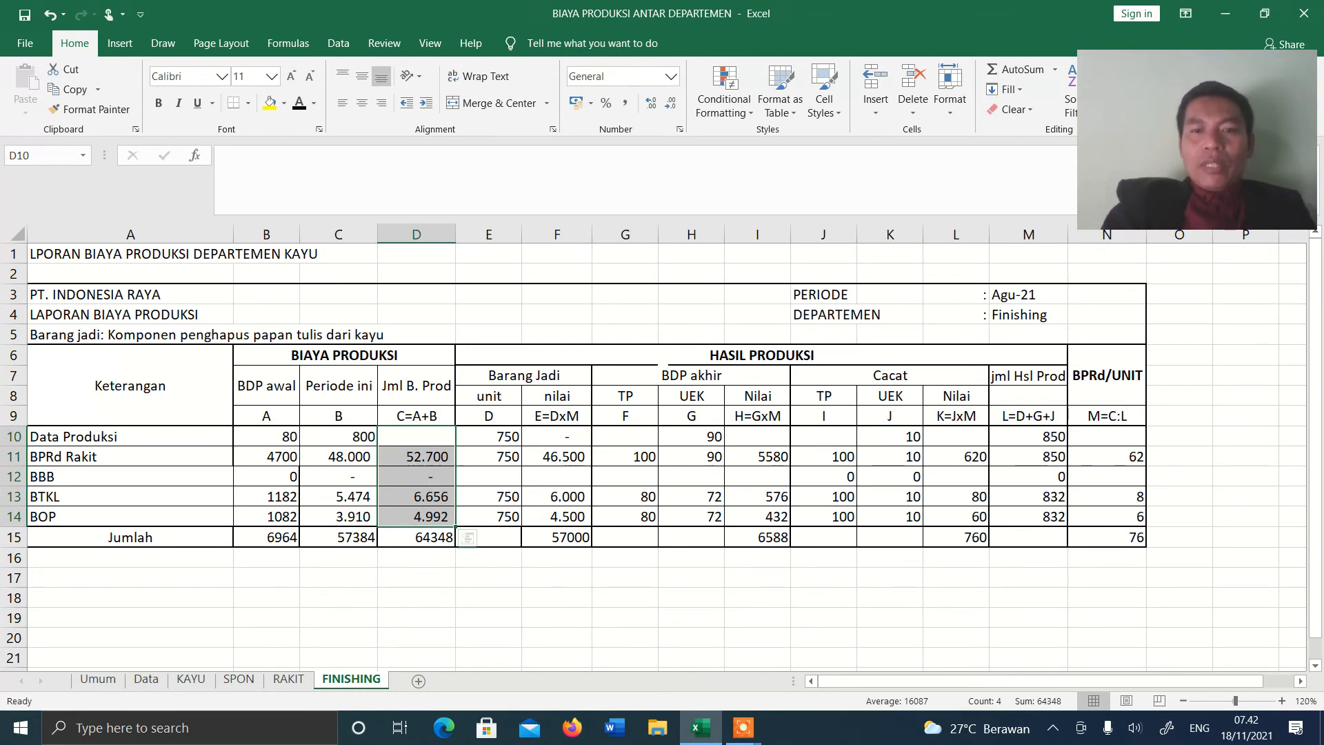
left_click(734, 358)
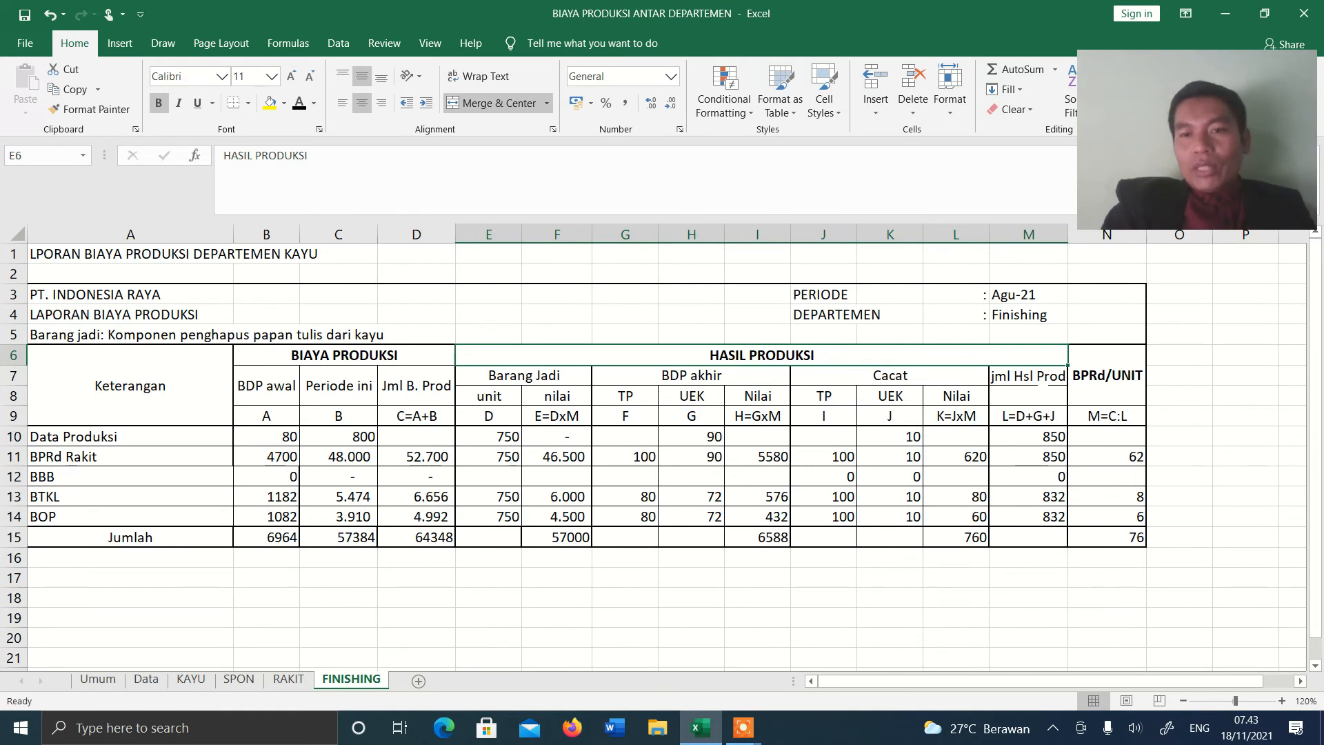
left_click_drag(1028, 376, 1060, 522)
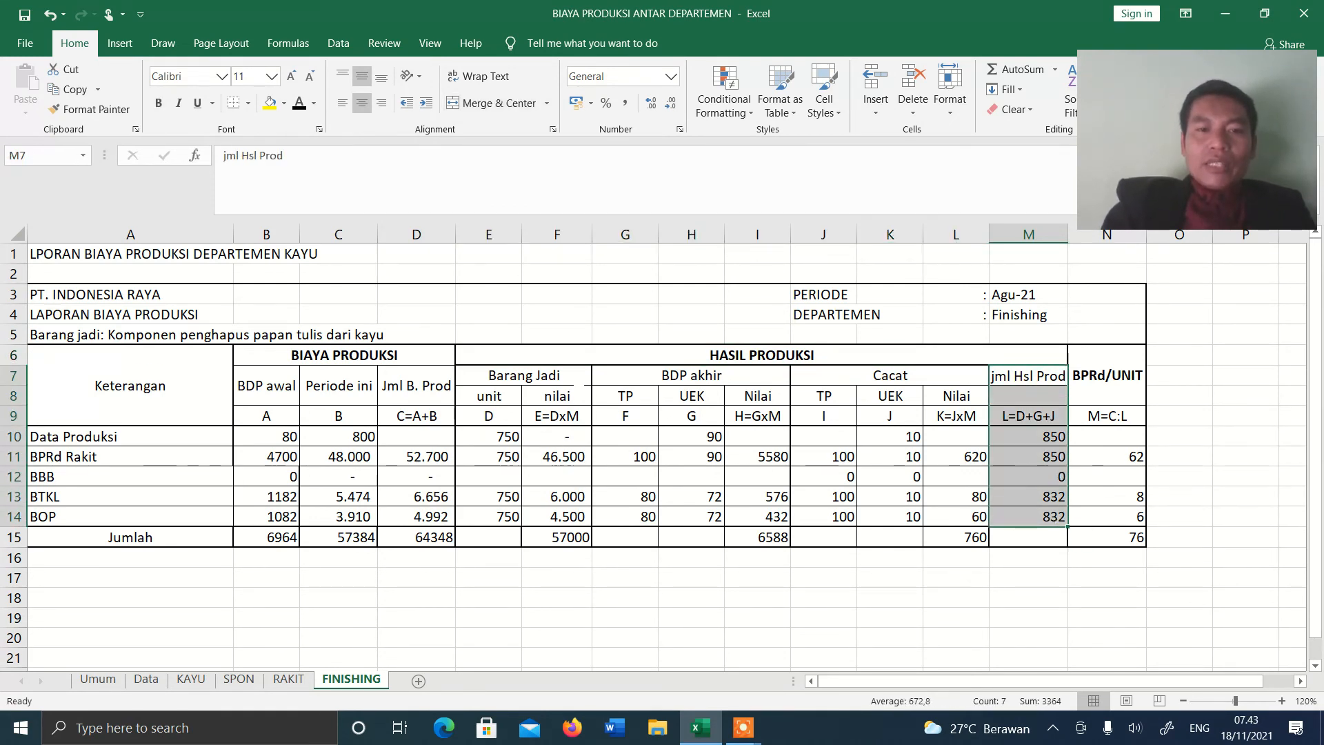
left_click(577, 379)
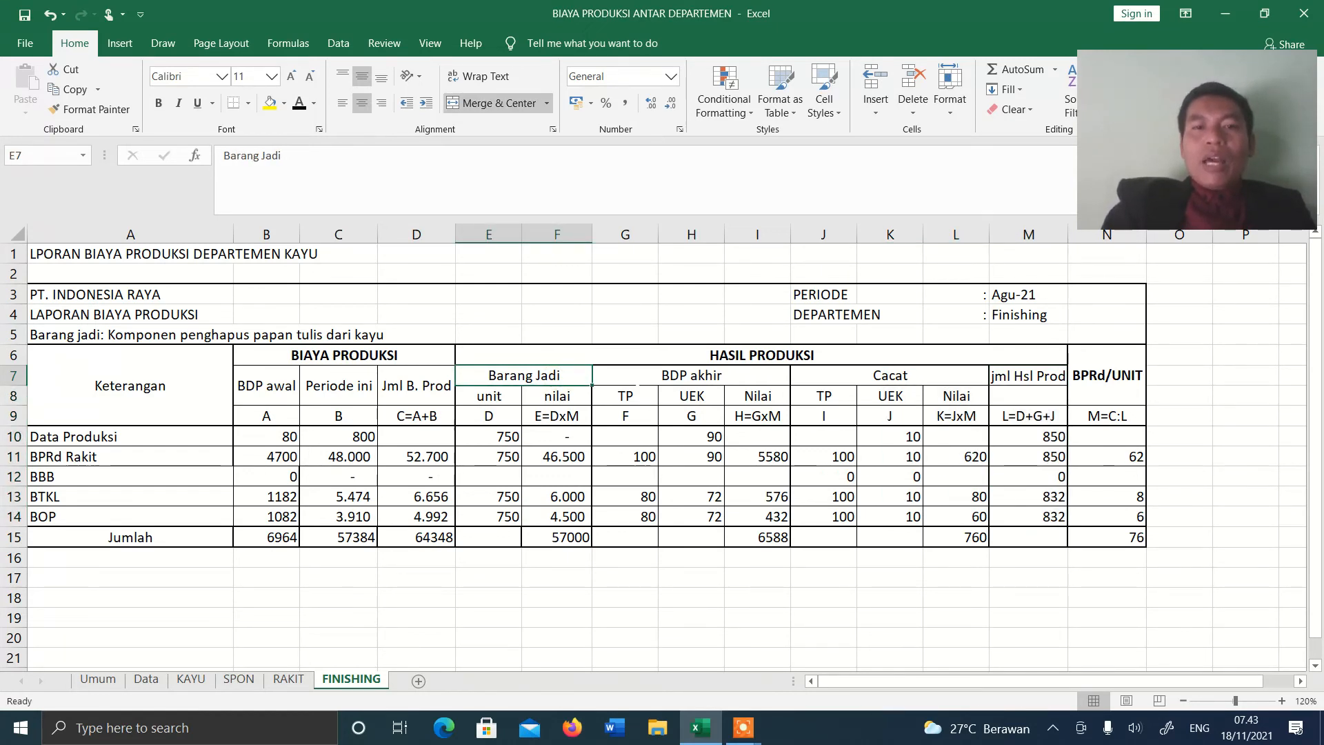
left_click(683, 378)
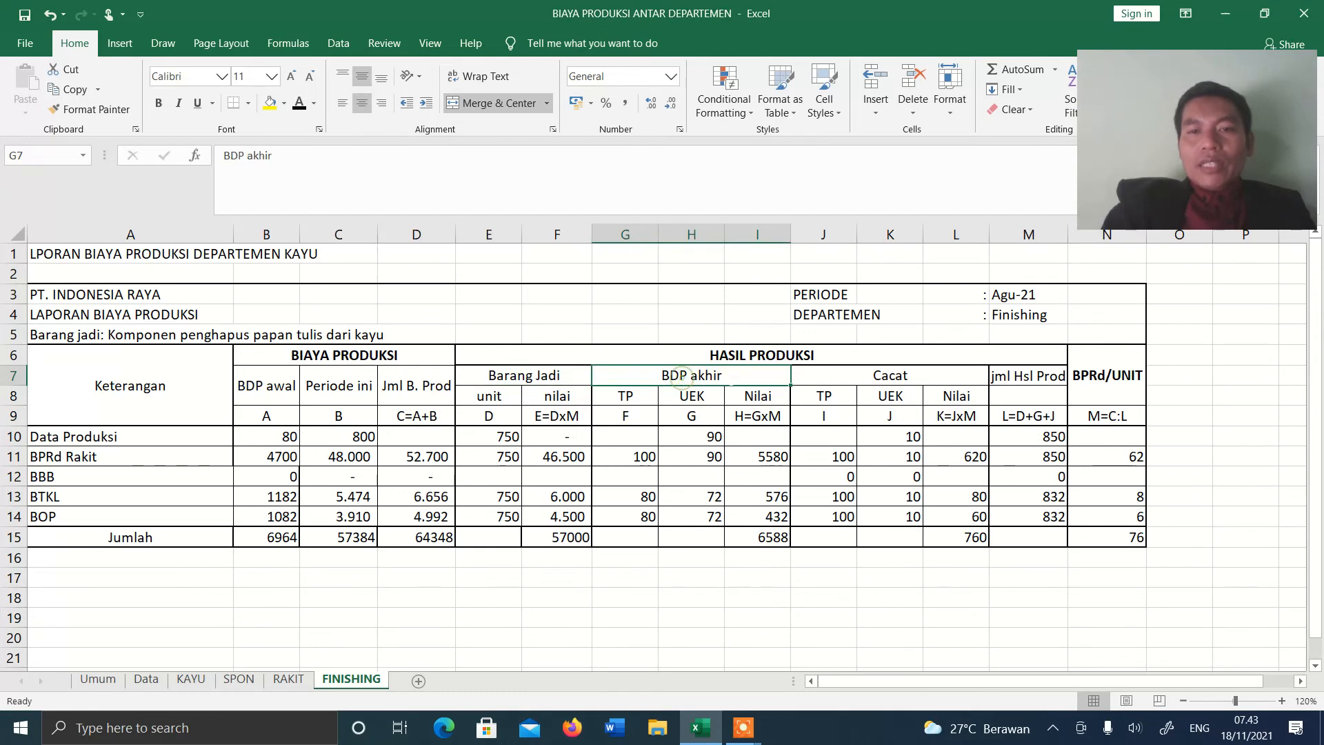
left_click(883, 377)
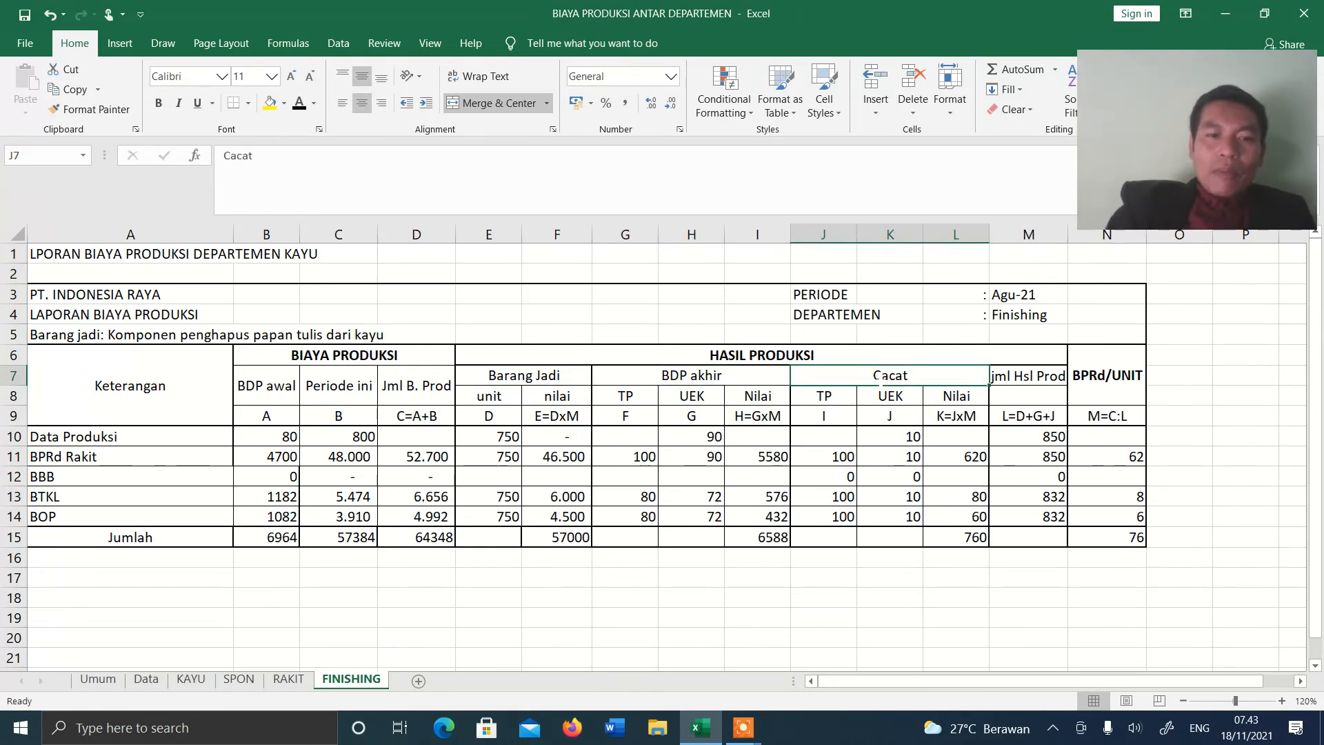
- Hide the Barang Jadi nilai in F10:F15 and the BDP akhir Nilai in I10:I15 with a white font colour
left_click_drag(557, 436, 557, 537)
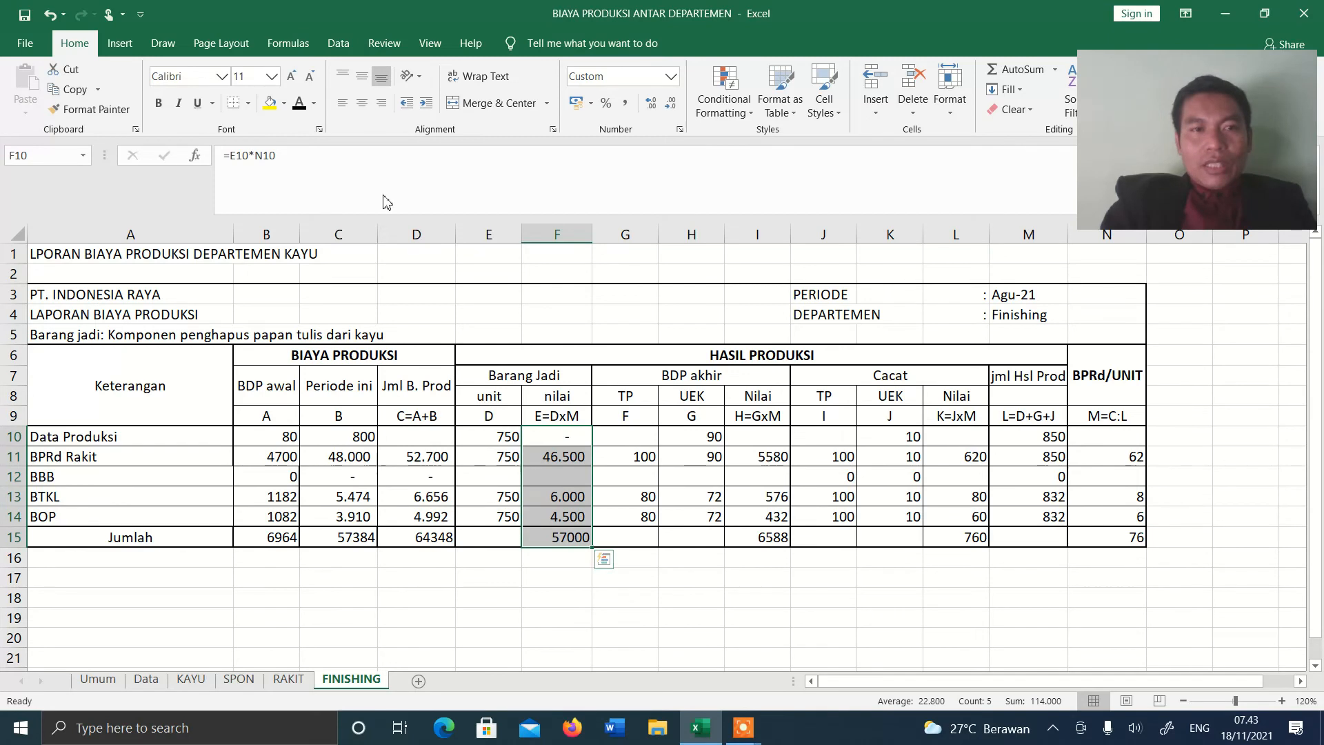
left_click(314, 103)
left_click(304, 166)
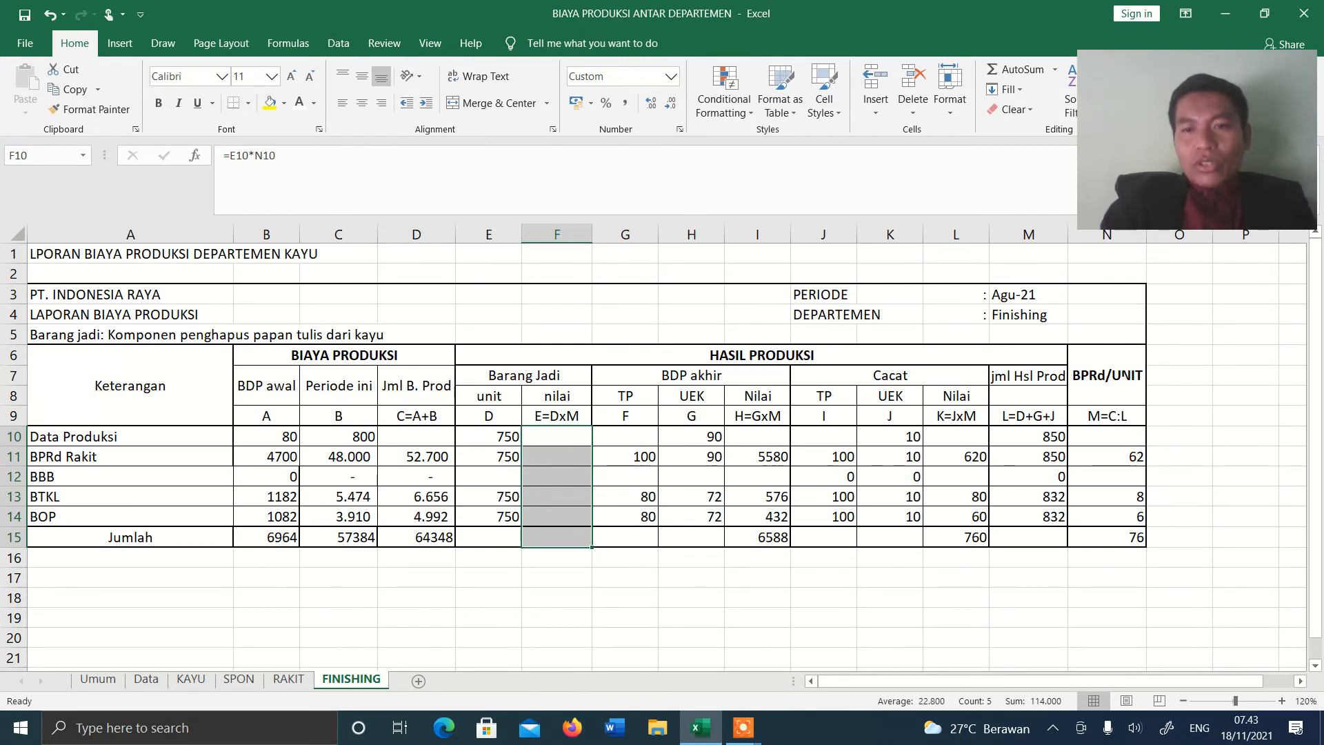
left_click_drag(757, 436, 766, 544)
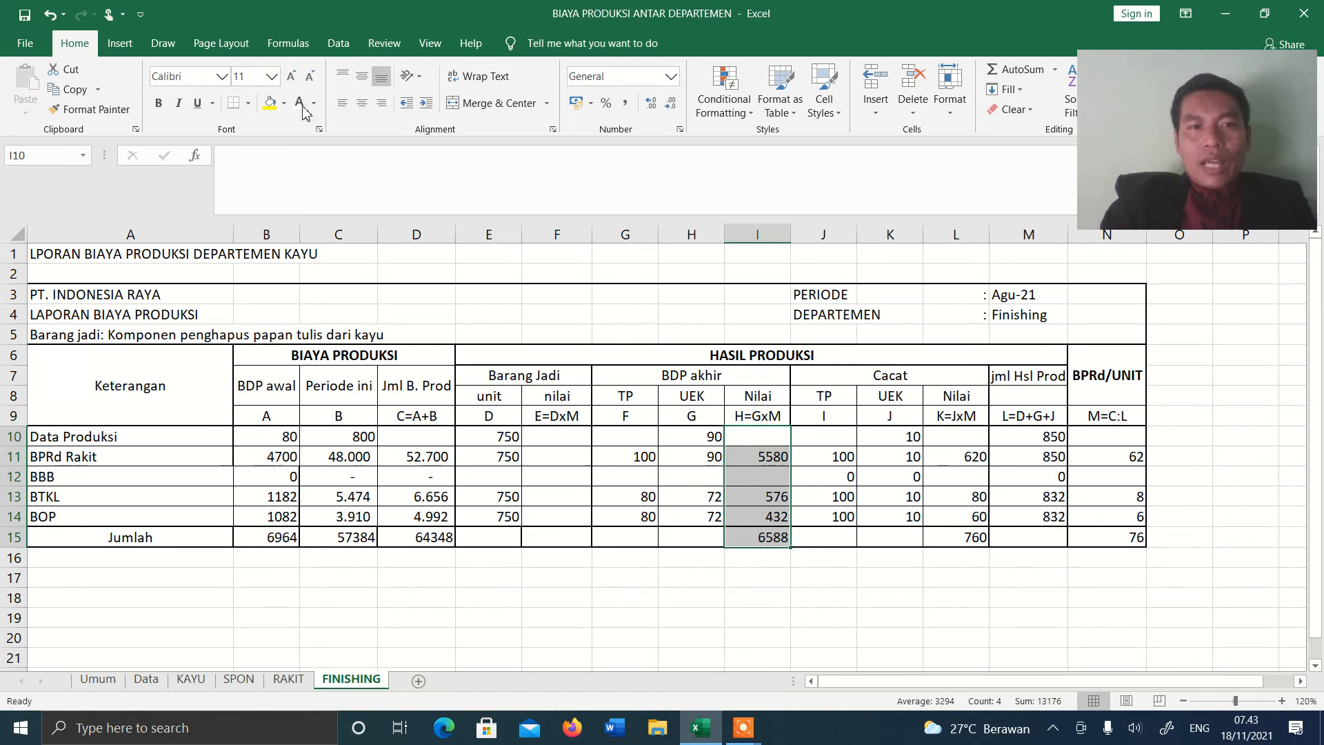
key("Delete")
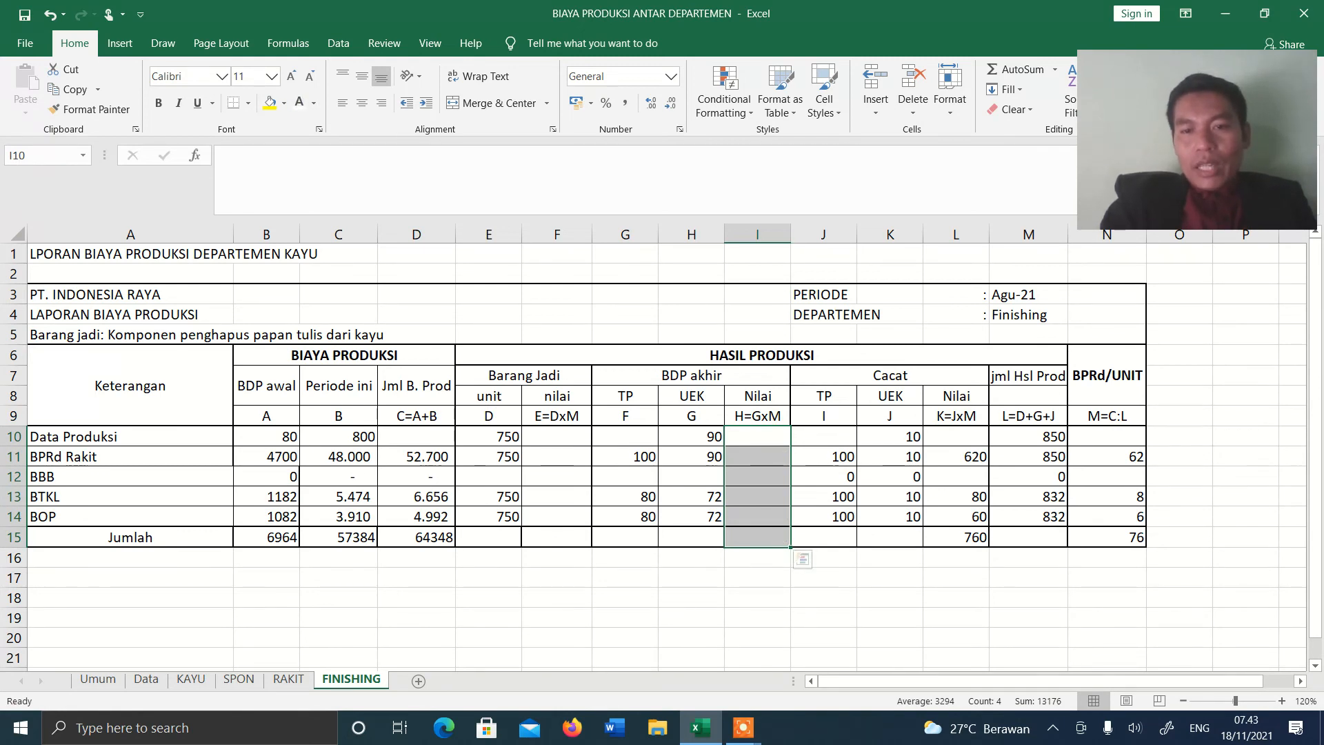
- Apply the white font colour to the Cacat Nilai column L8:L15 and to jml Hsl Prod and BPRd/UNIT in M10:N15
left_click_drag(956, 438, 468, 296)
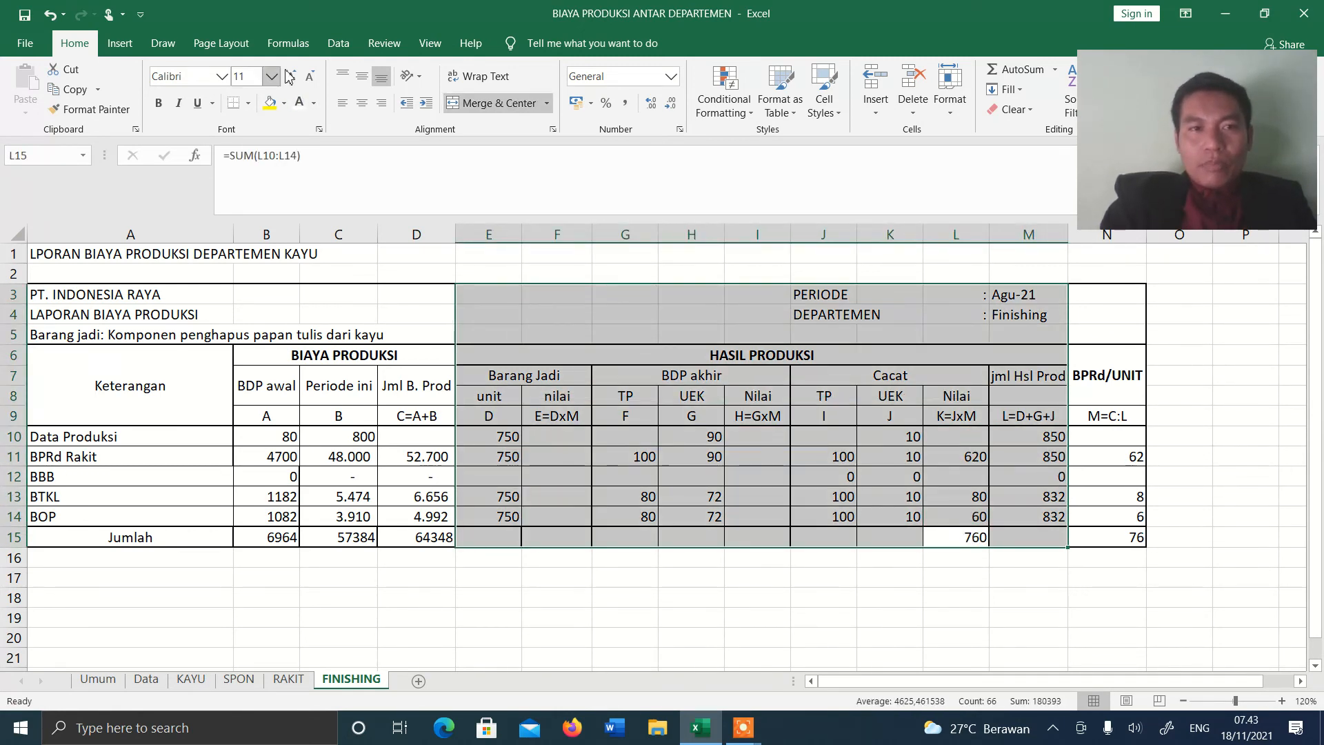
left_click(956, 457)
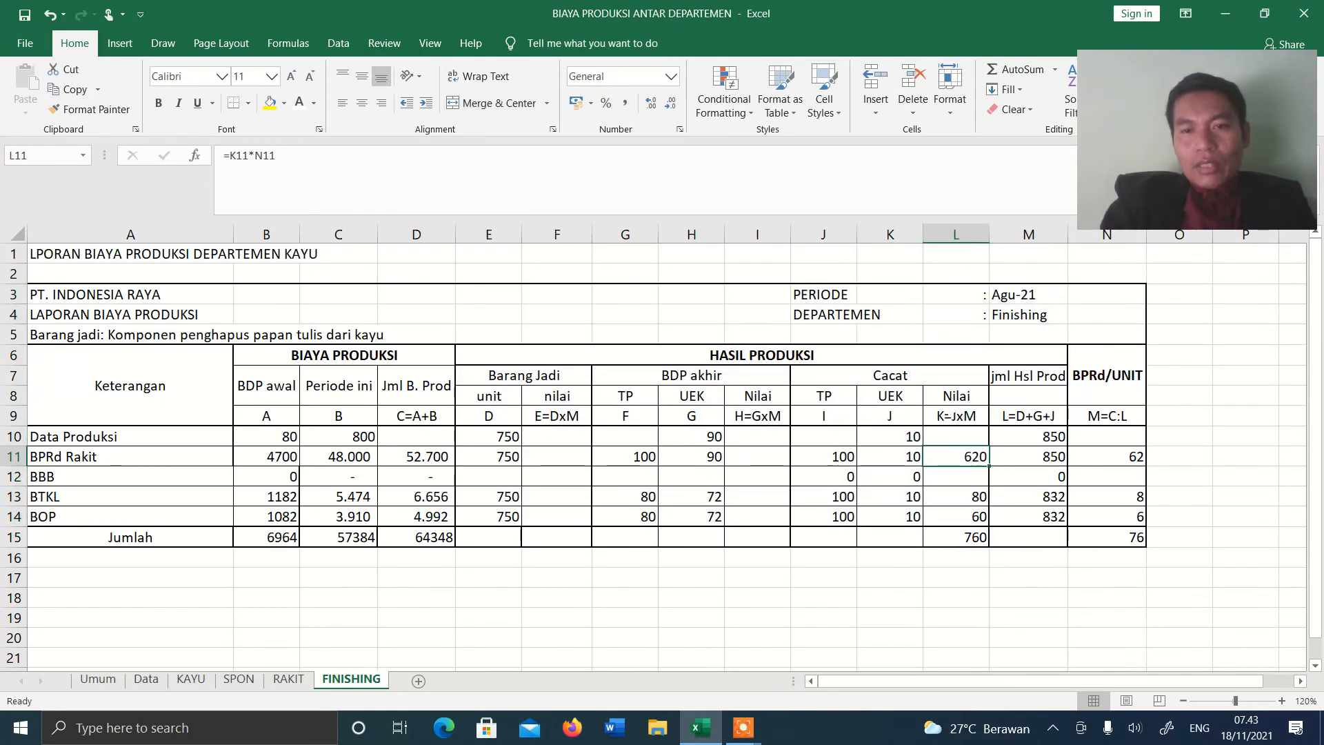
left_click_drag(956, 396, 965, 538)
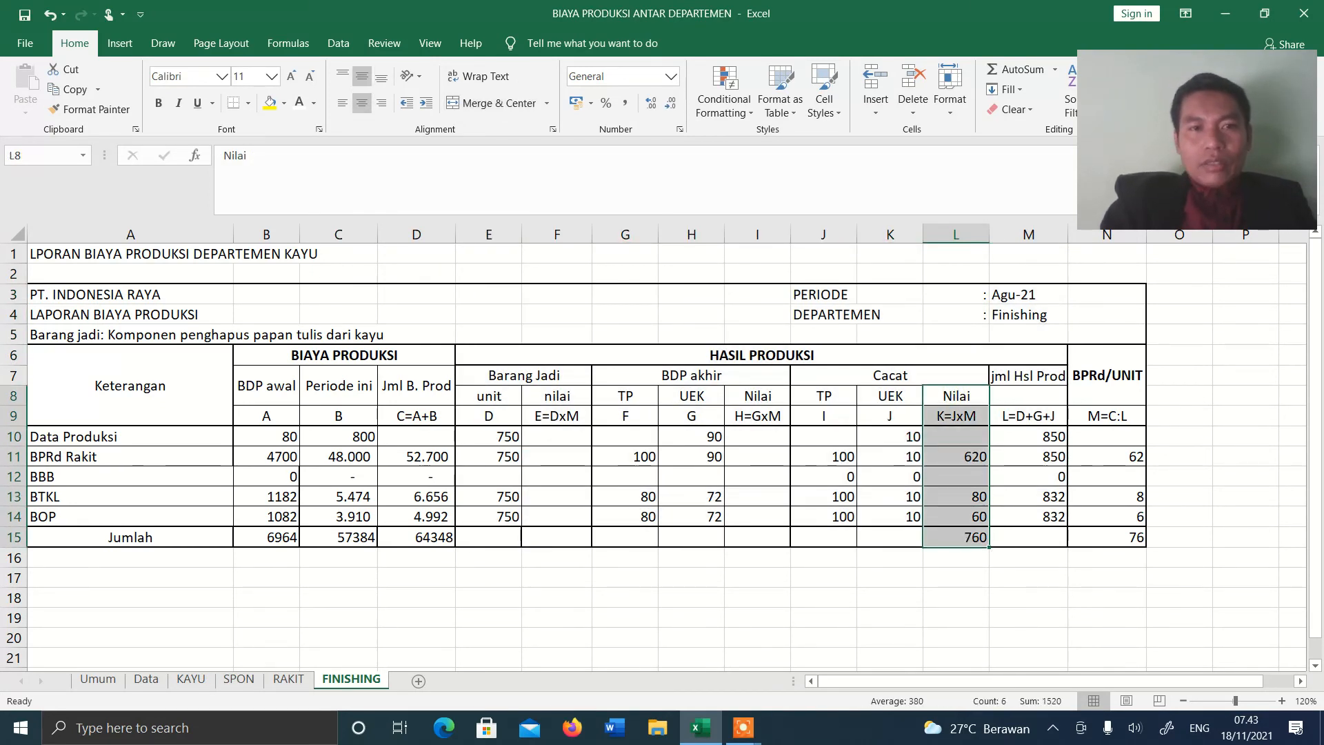
left_click(300, 102)
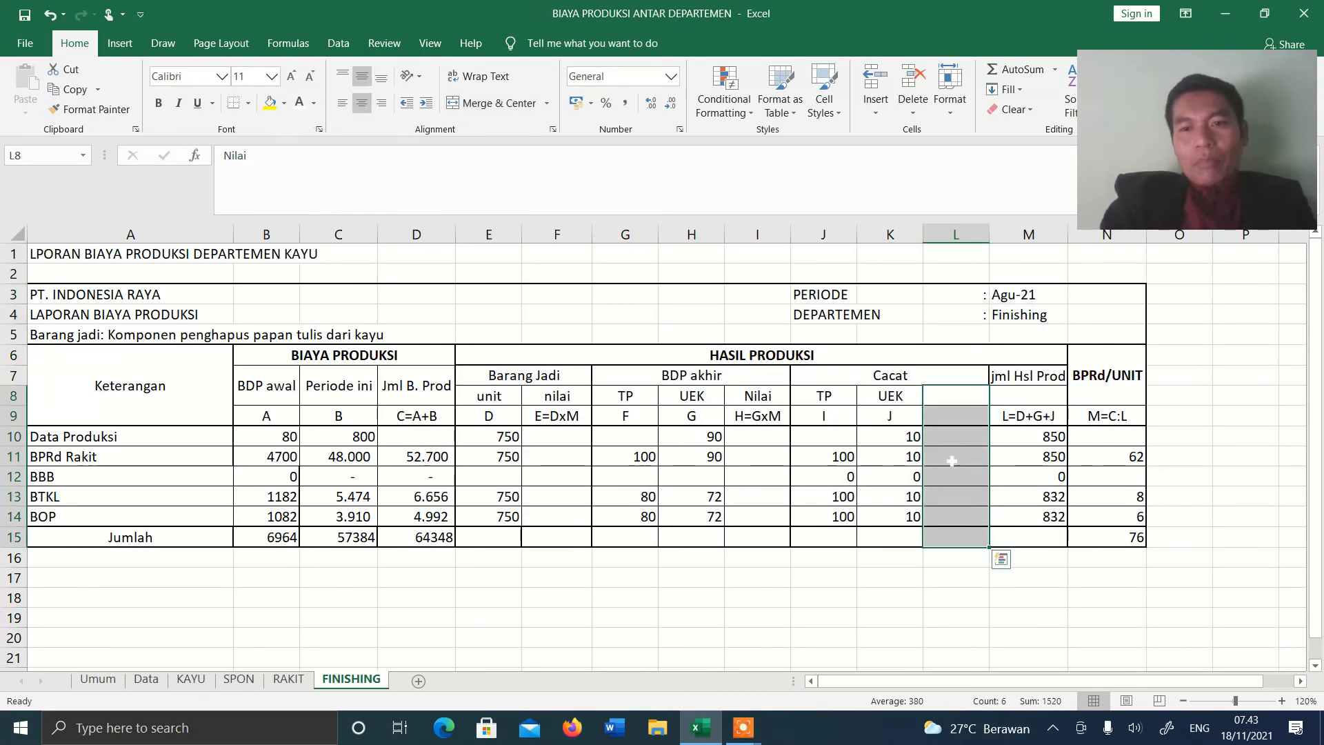
left_click_drag(1028, 435, 1110, 537)
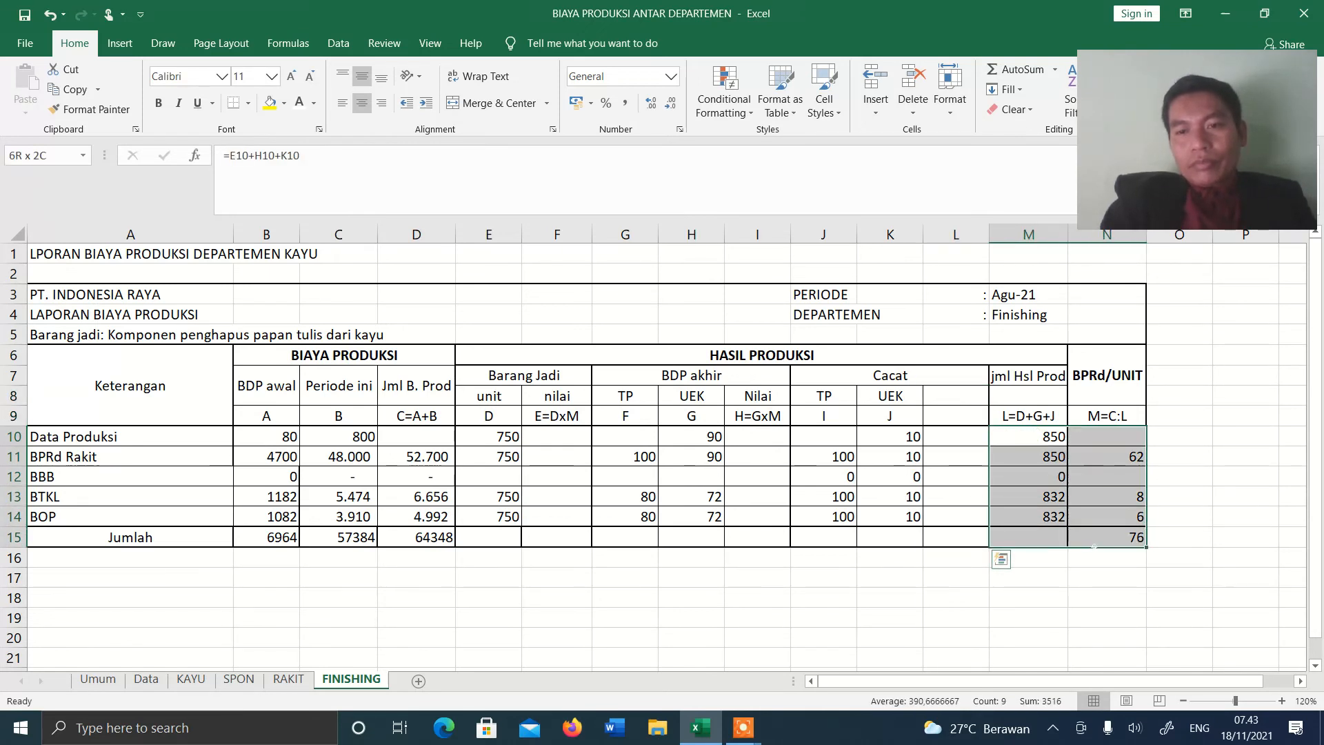
left_click(299, 103)
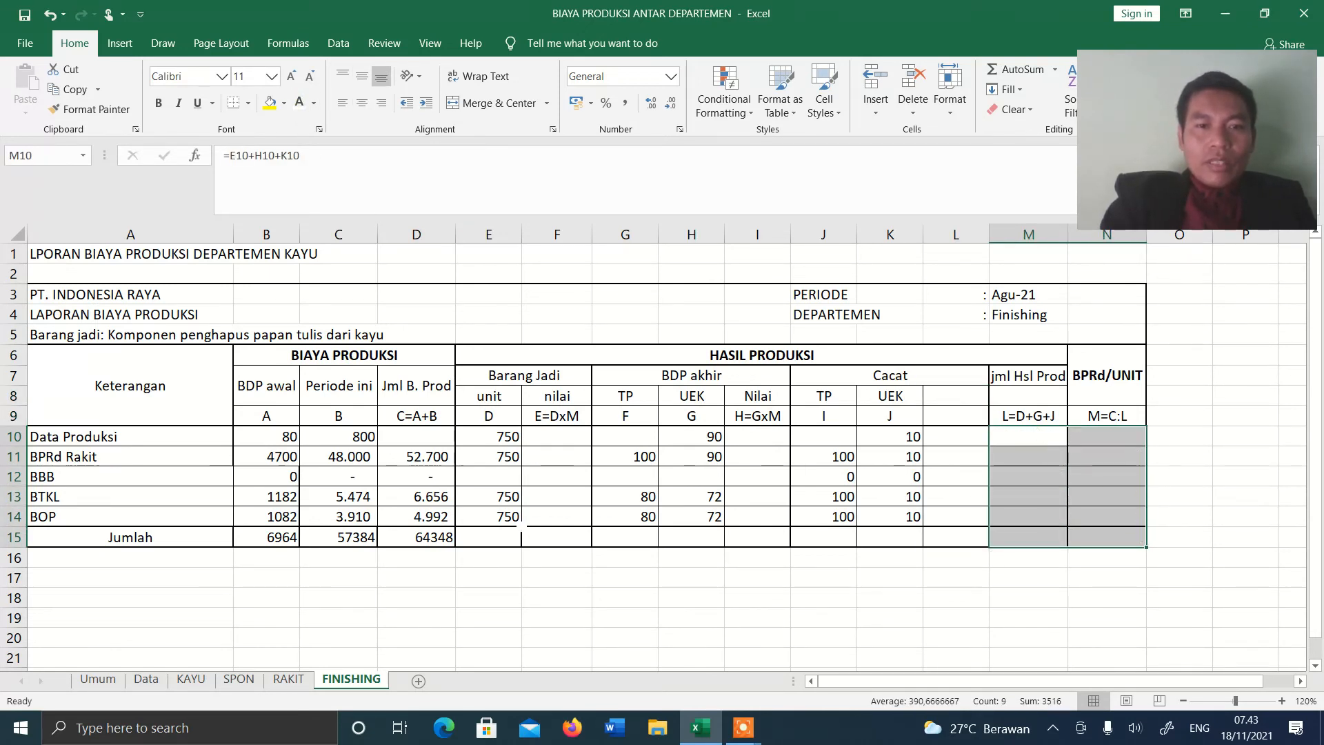
- Review the TP and UEK figures for BDP akhir in G11:H14 and Cacat in J11:K14 of the FINISHING report
left_click(584, 638)
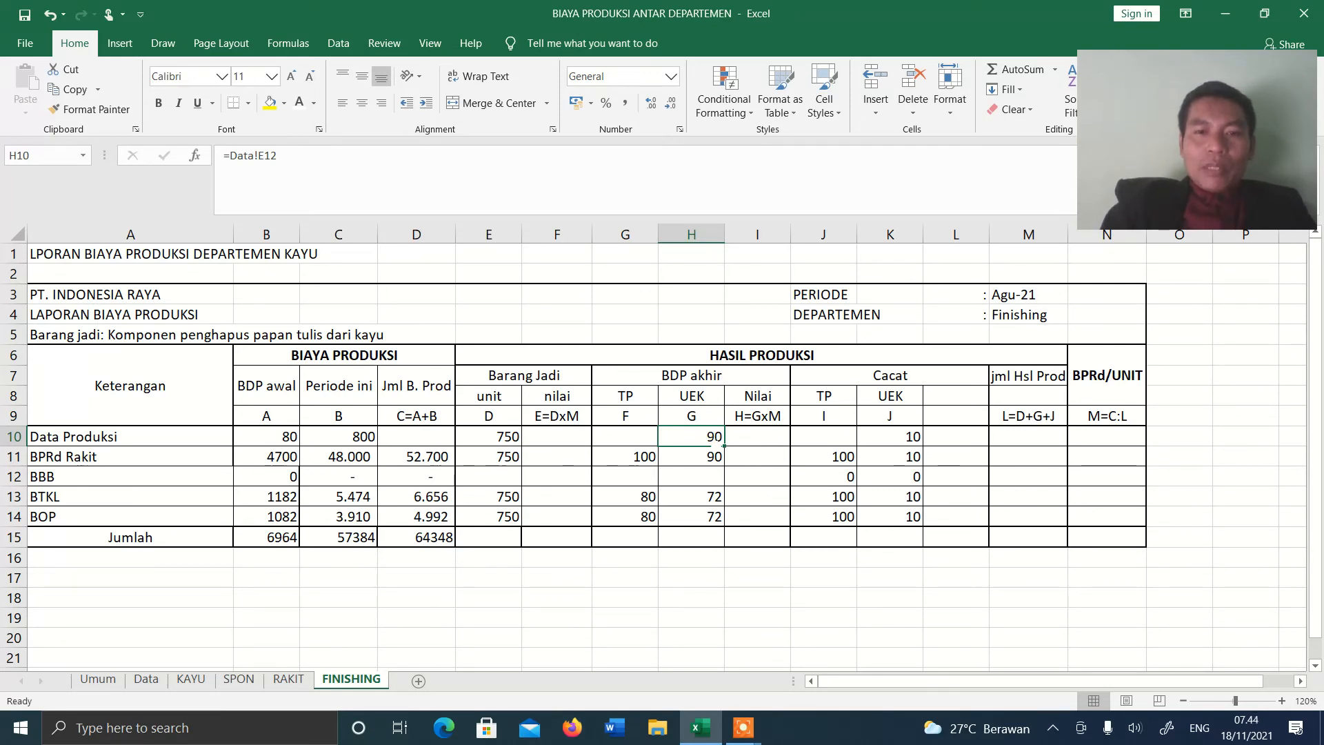
left_click(635, 461)
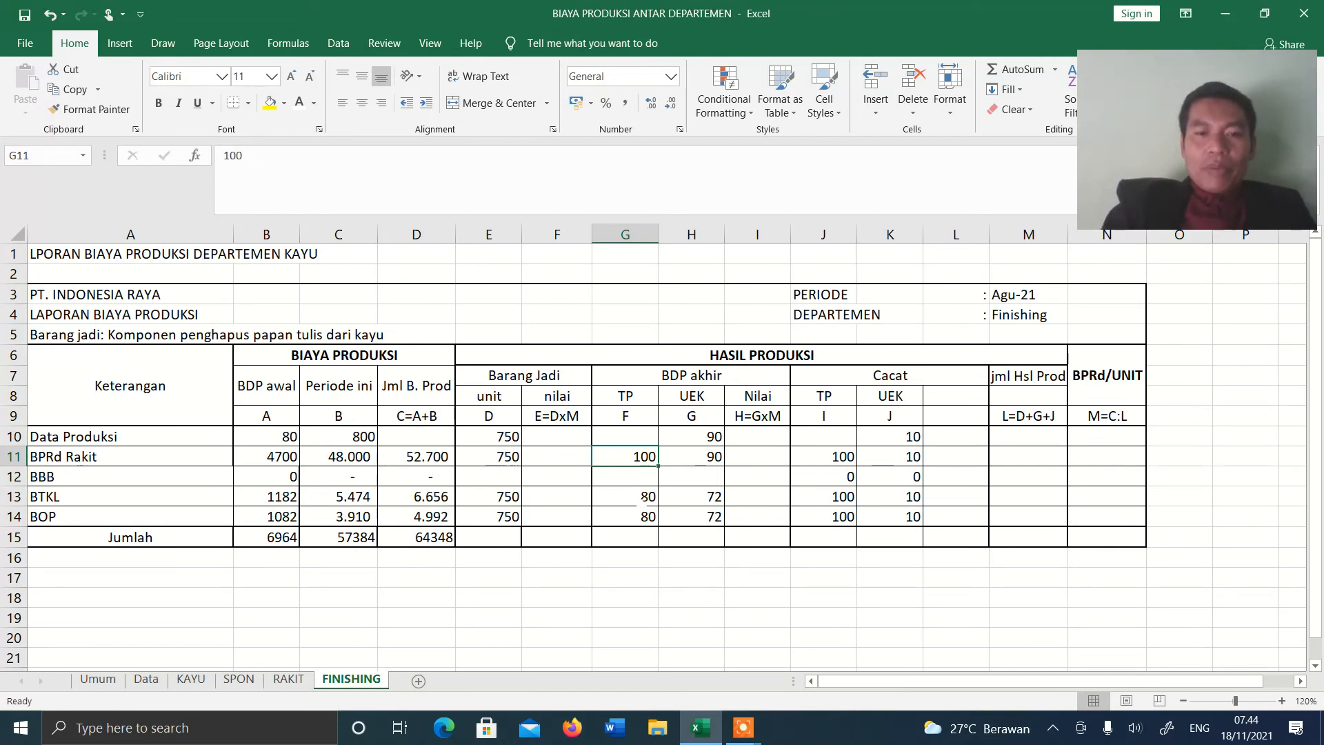
left_click(641, 494)
left_click(645, 522)
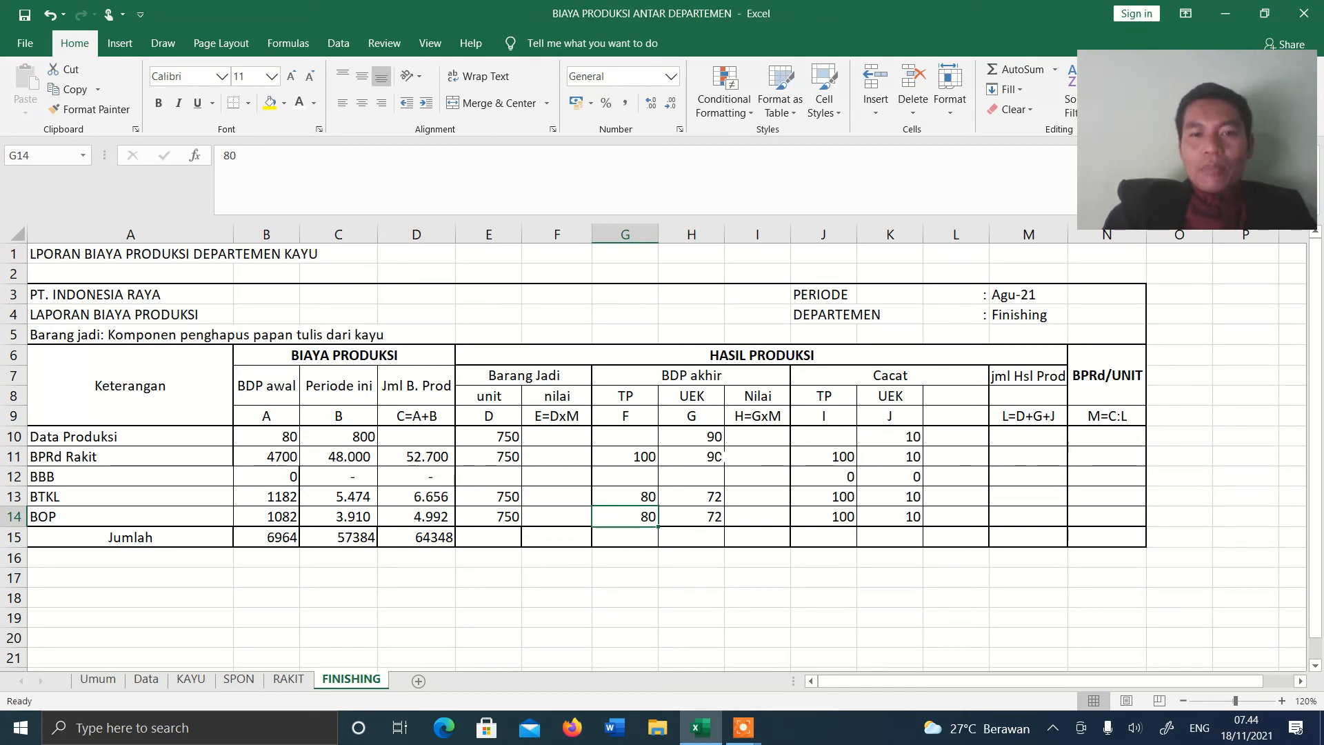
left_click(717, 458)
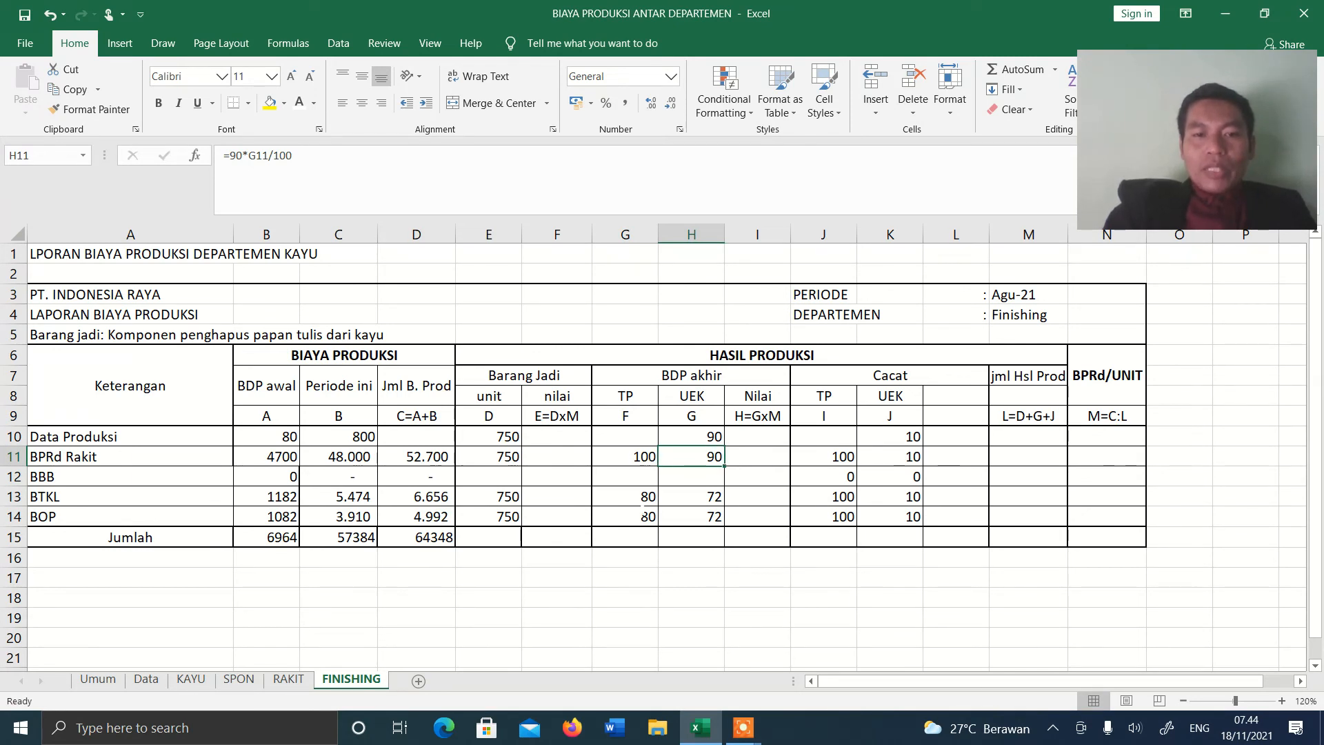
left_click(691, 496)
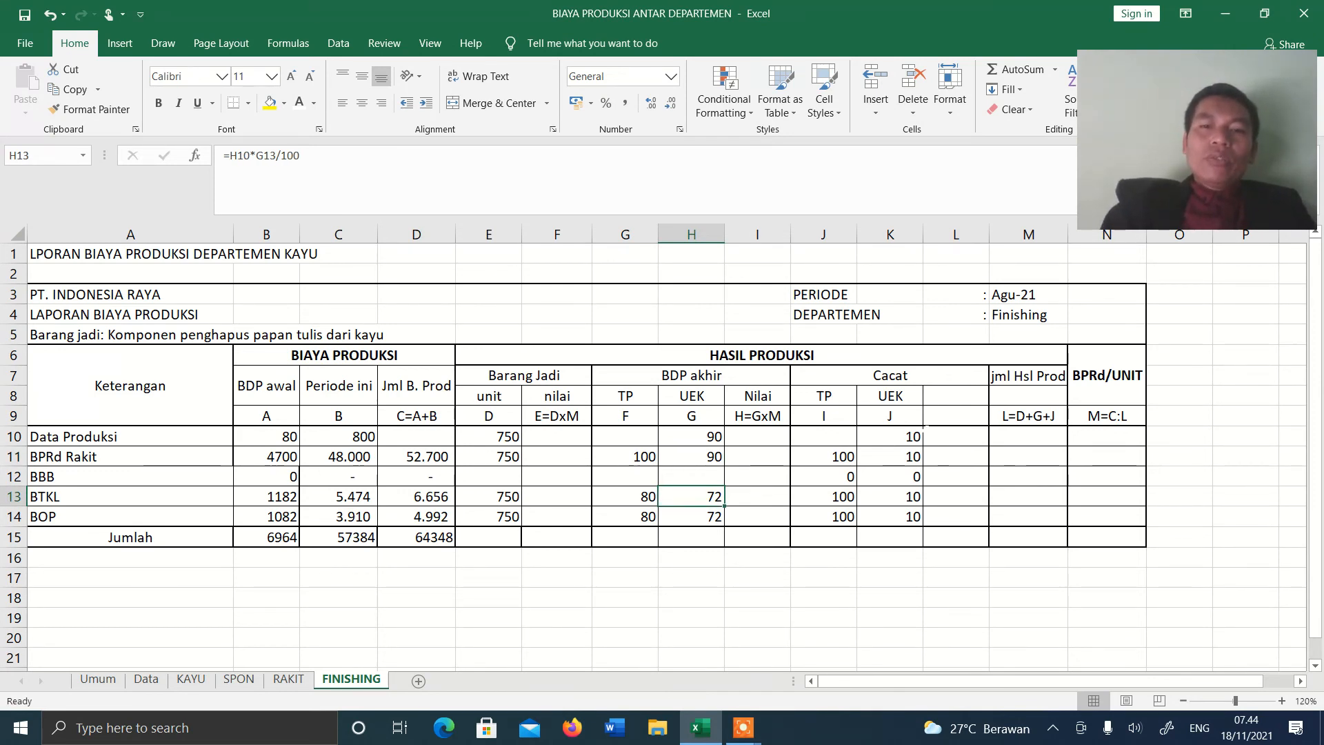
left_click(916, 438)
left_click_drag(838, 456, 836, 516)
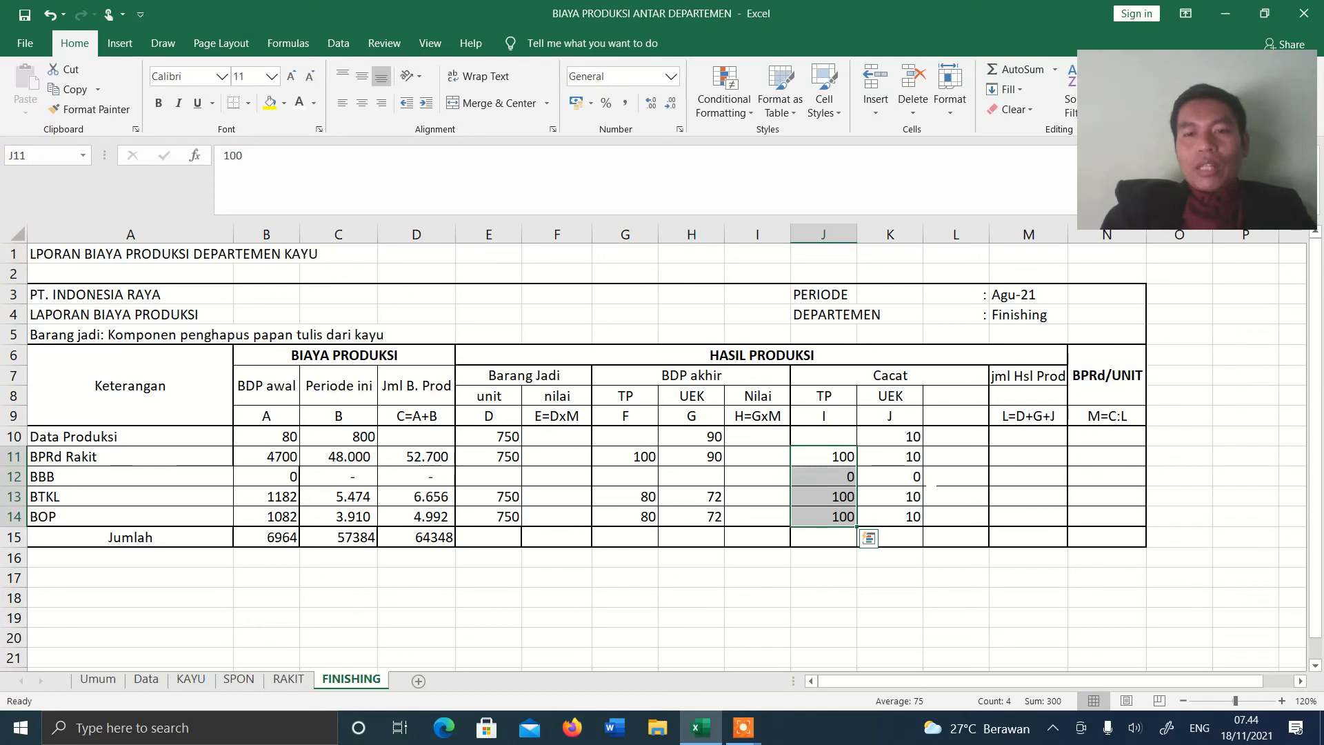
left_click(900, 536)
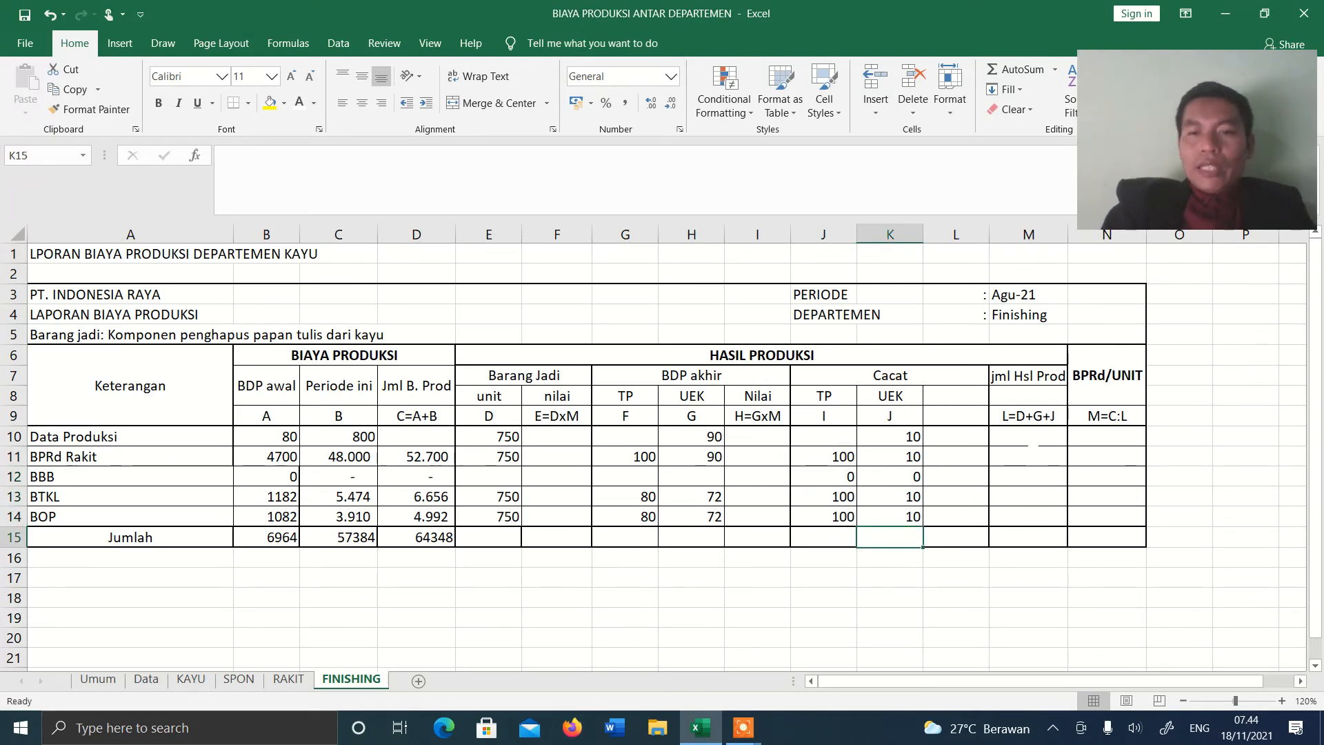
- Reveal the jml Hsl Prod figures in M10:M15 by applying the Automatic font colour
left_click_drag(1028, 436, 1027, 546)
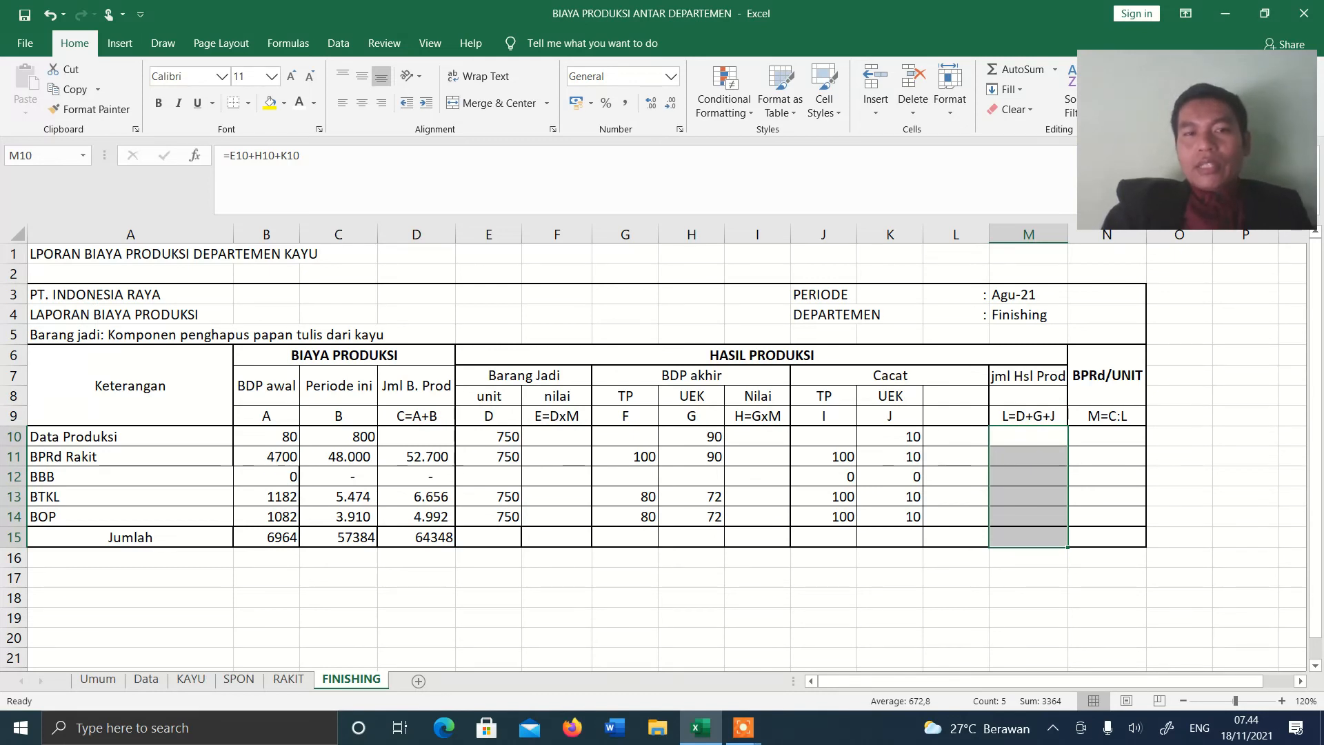
left_click(315, 107)
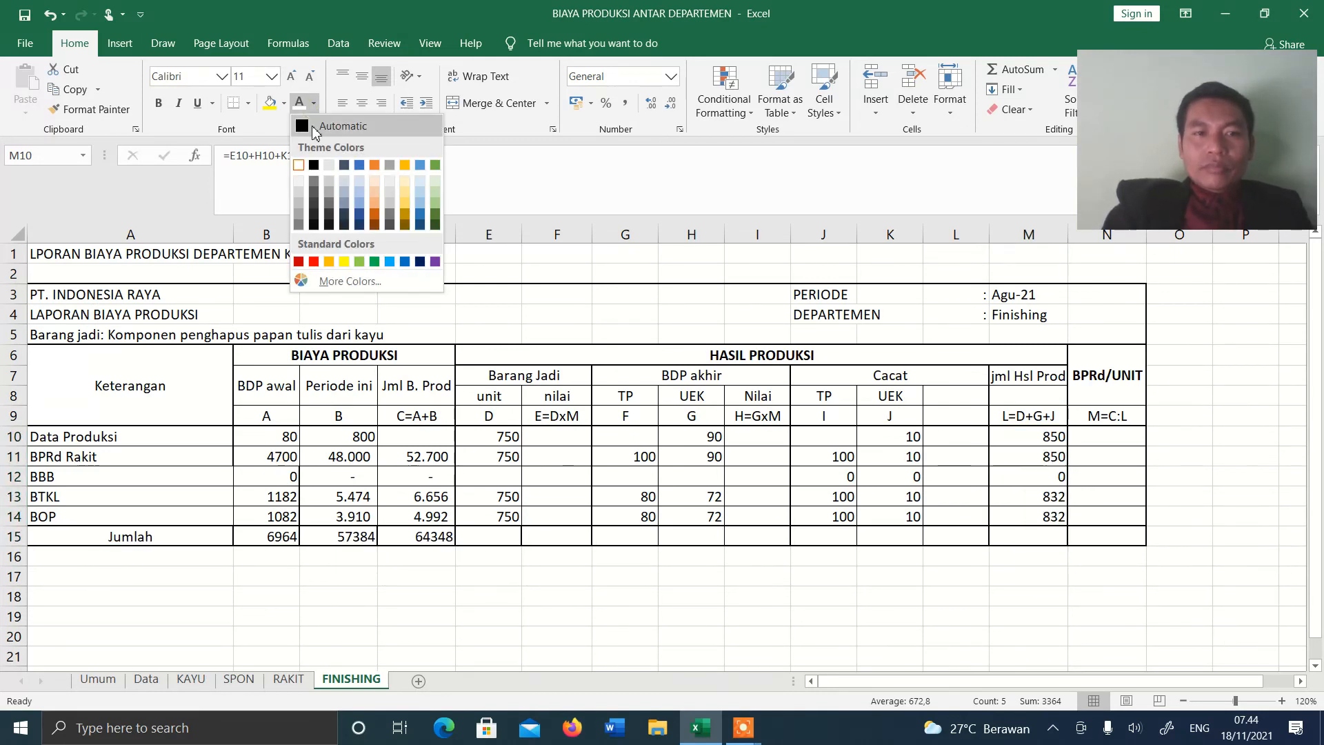
left_click(302, 125)
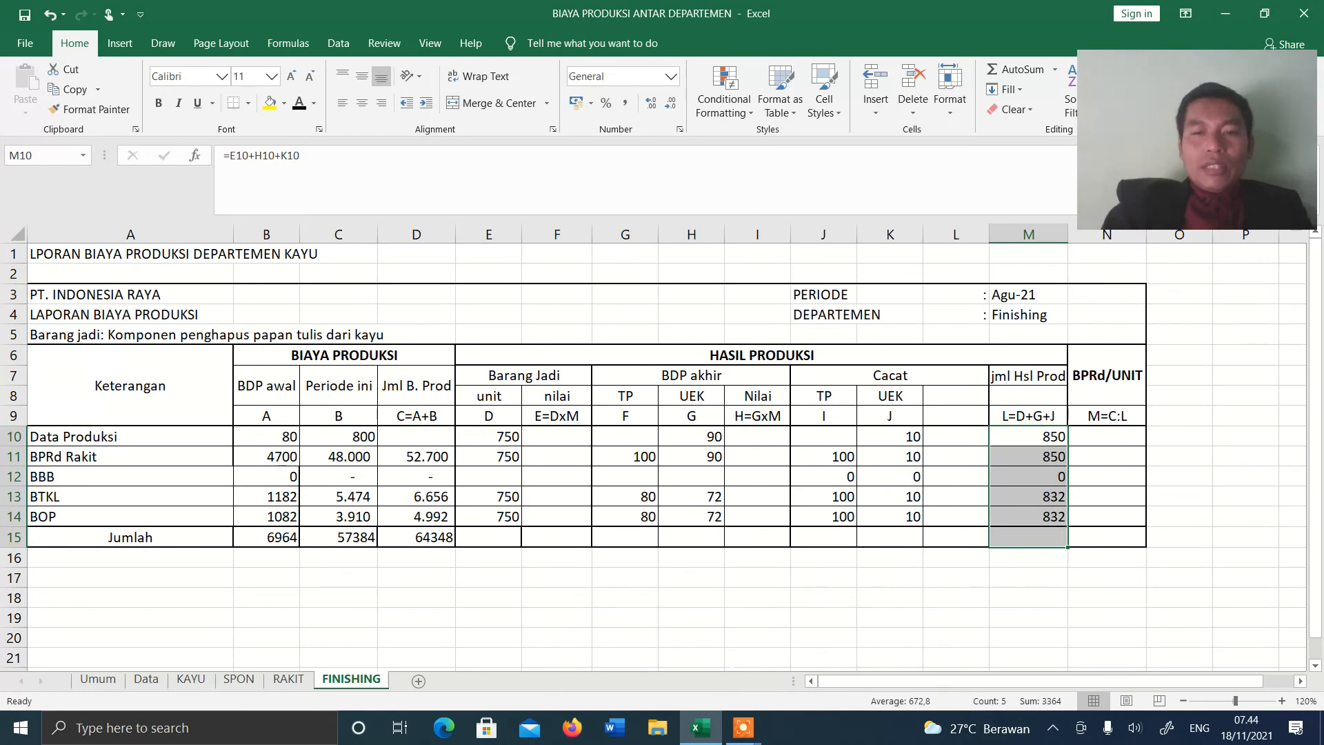
left_click(731, 664)
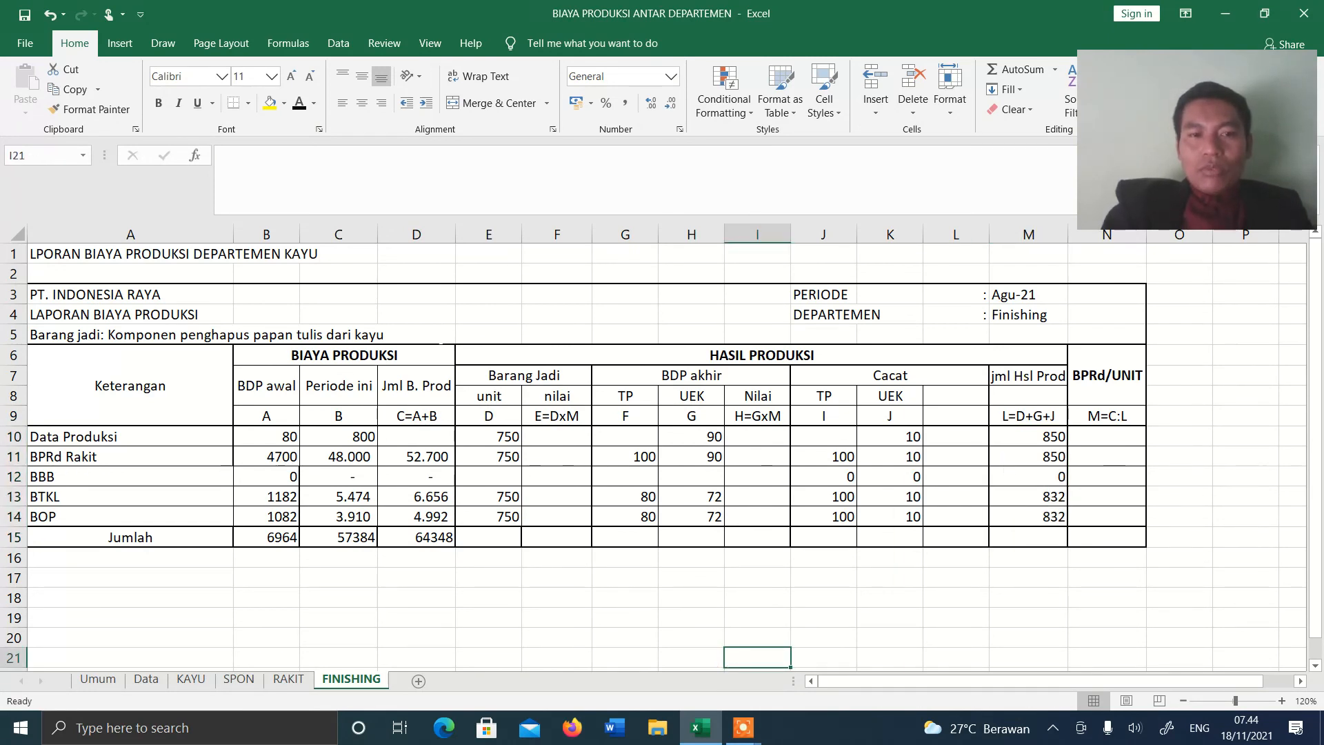
- Reveal the BPRd/UNIT column N with the black font colour and check how N15 sums N10:N14
left_click(422, 233)
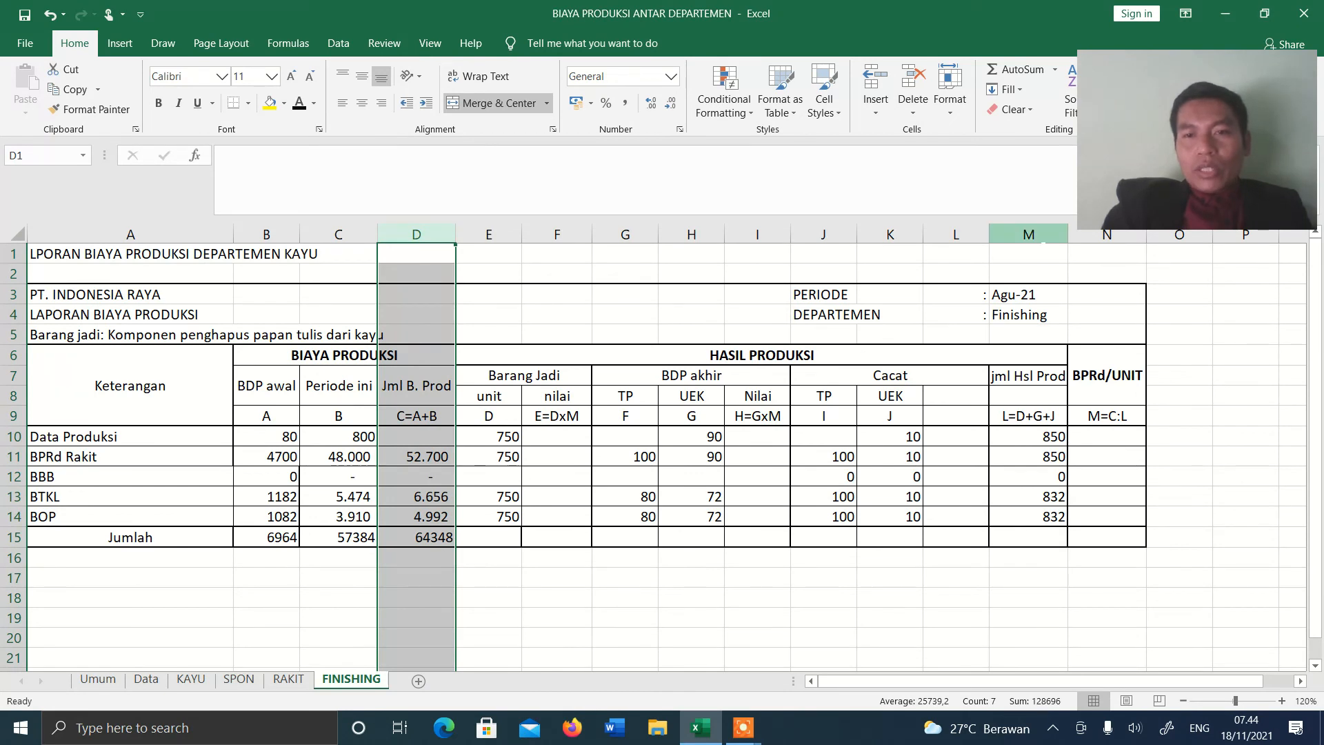
left_click(1032, 234)
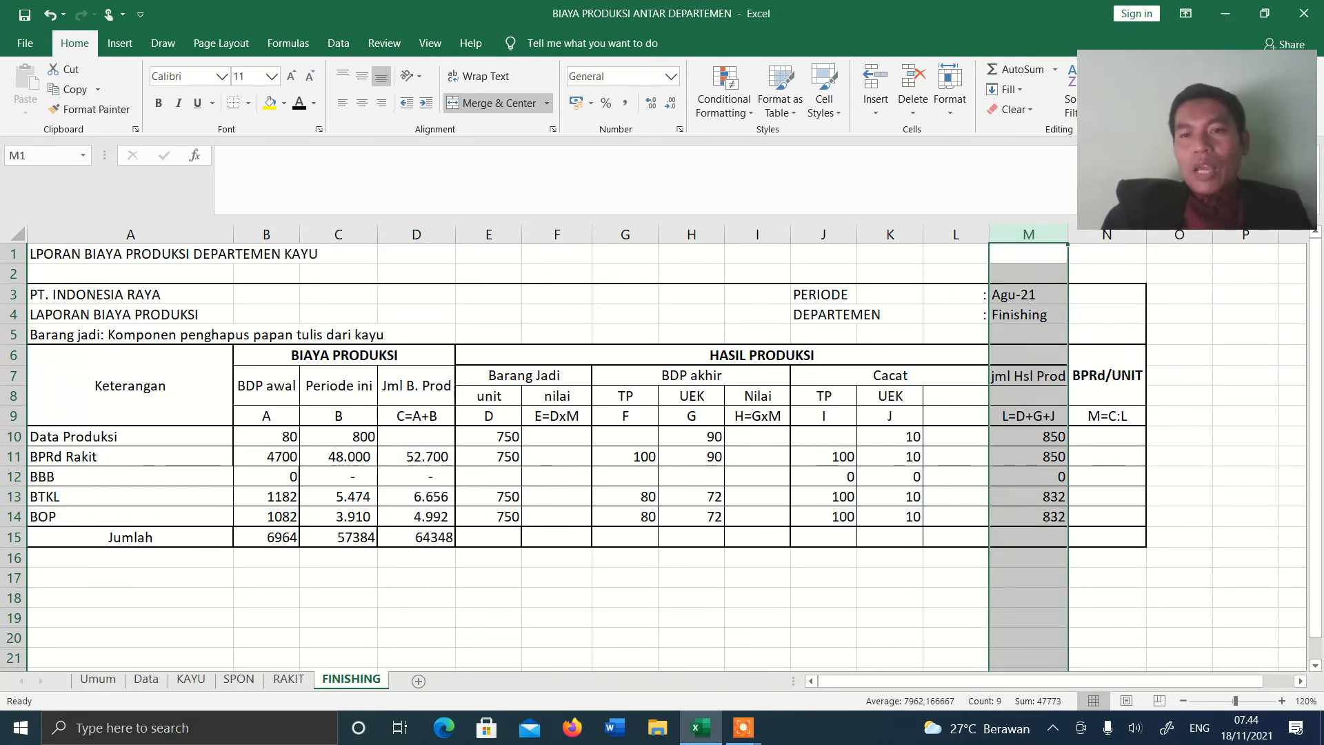
left_click(1117, 238)
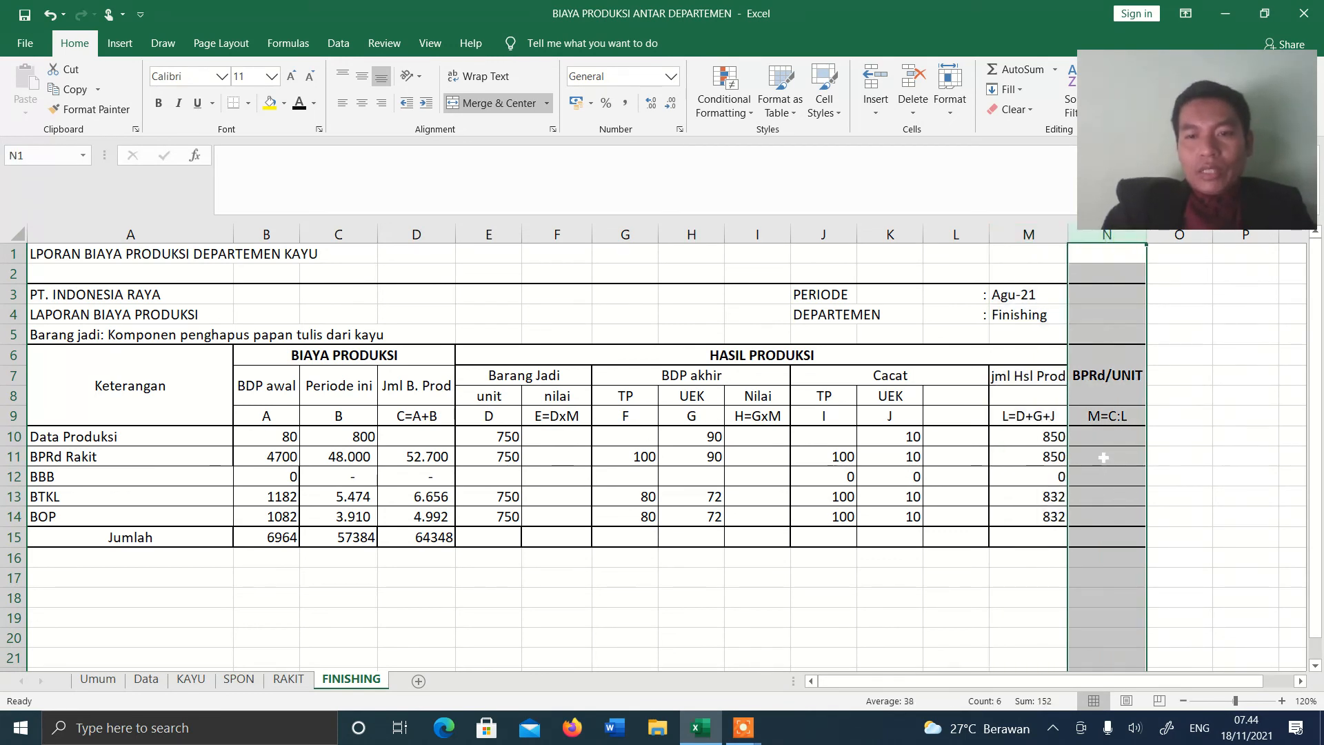
left_click(299, 103)
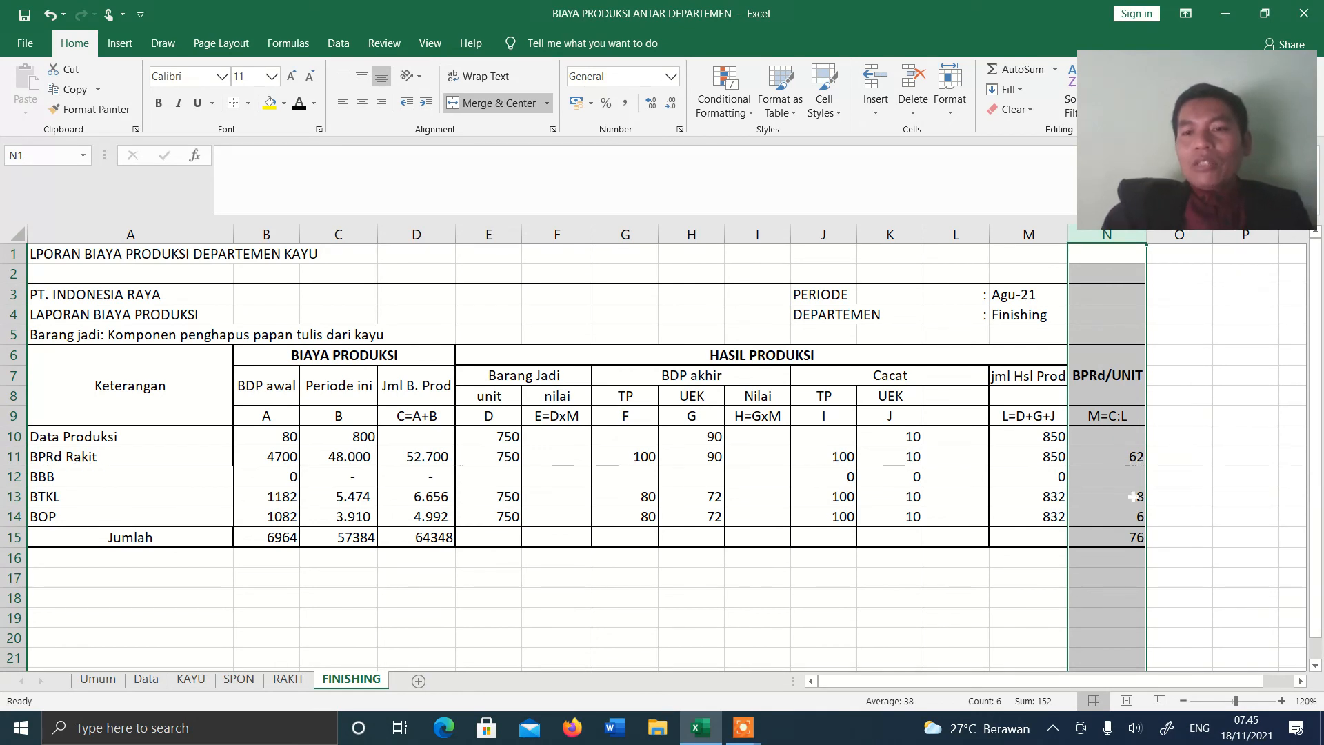
left_click(1129, 543)
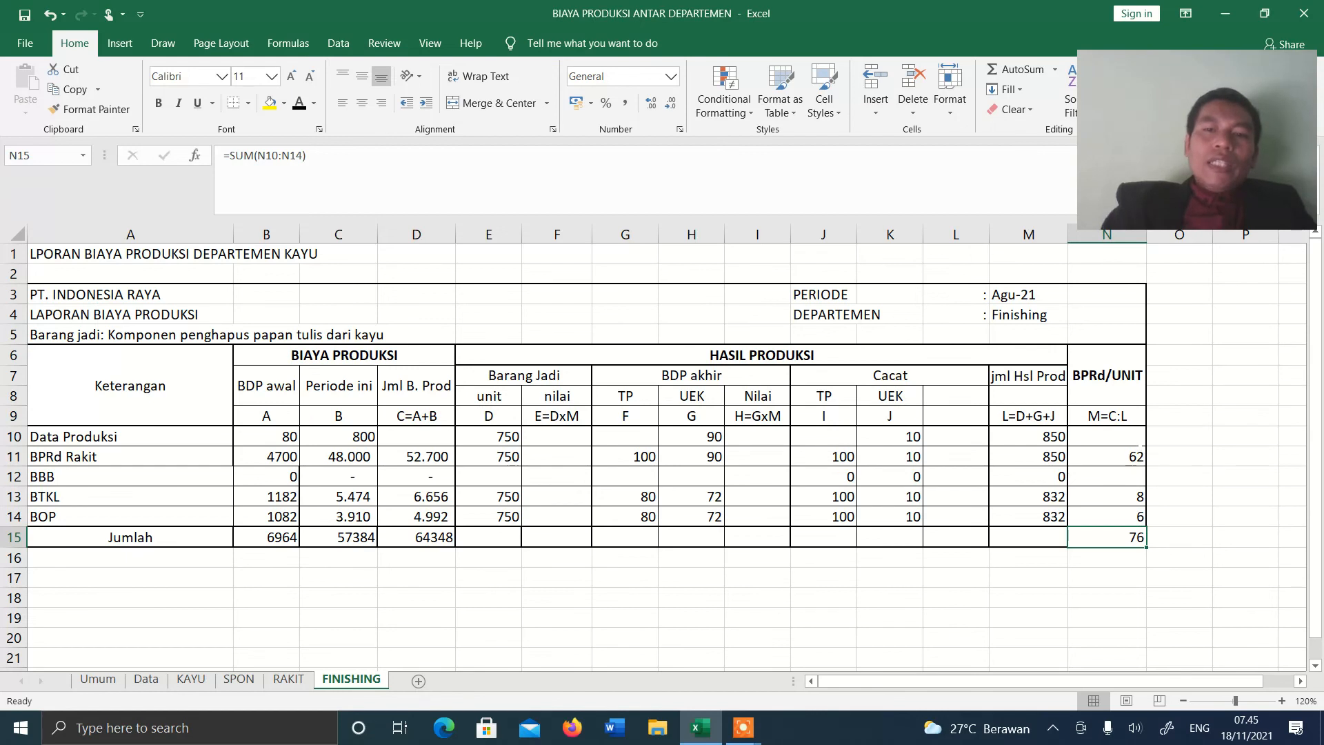
left_click_drag(1107, 436, 1107, 516)
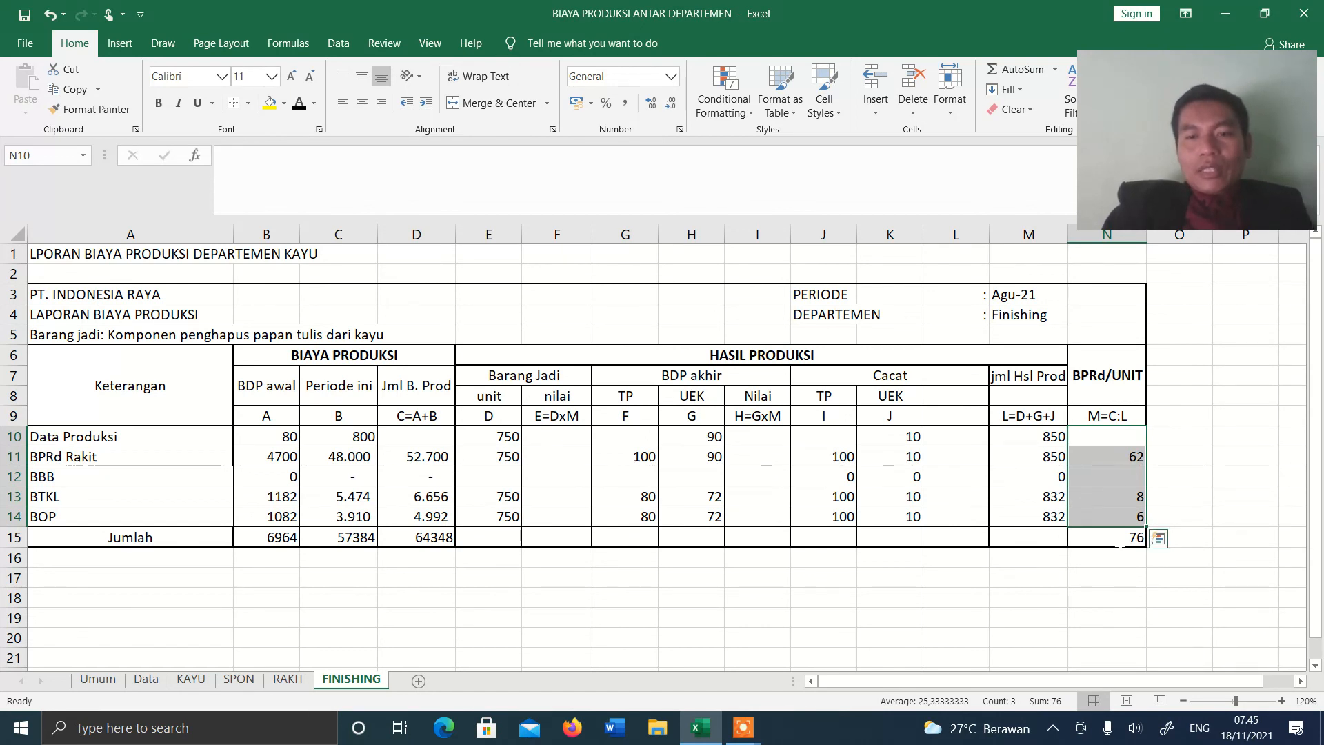
- Apply the black font colour to E9:N15 to reveal the nilai columns, and check the Barang Jadi formula in F11
left_click_drag(1118, 541, 488, 415)
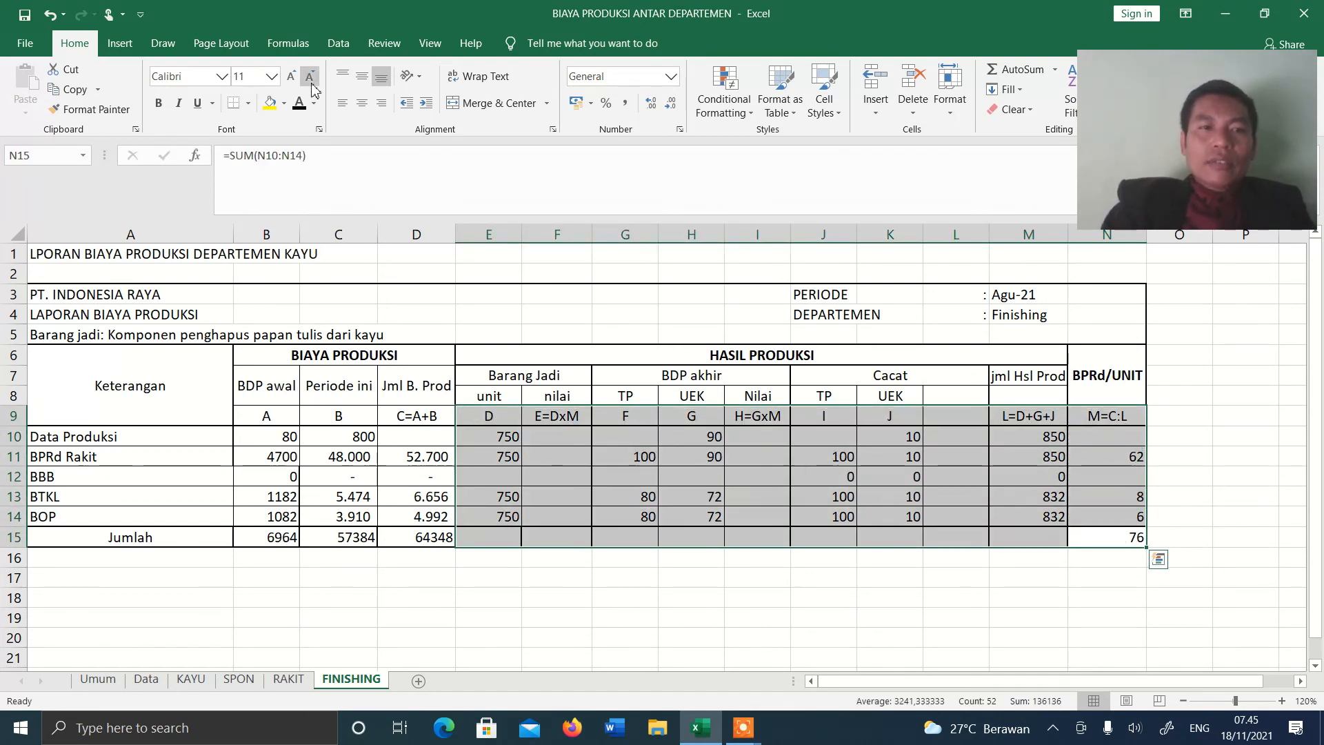
left_click(298, 104)
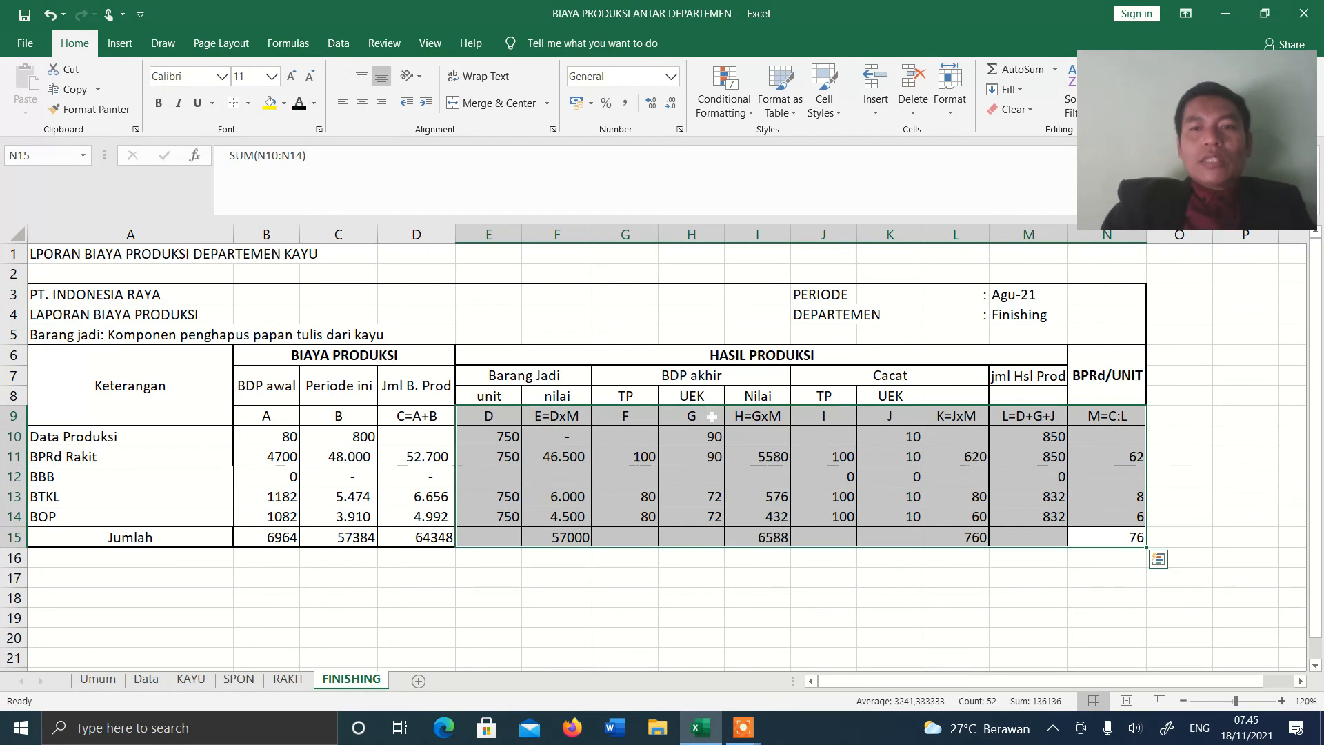
left_click_drag(962, 517, 590, 463)
left_click(583, 457)
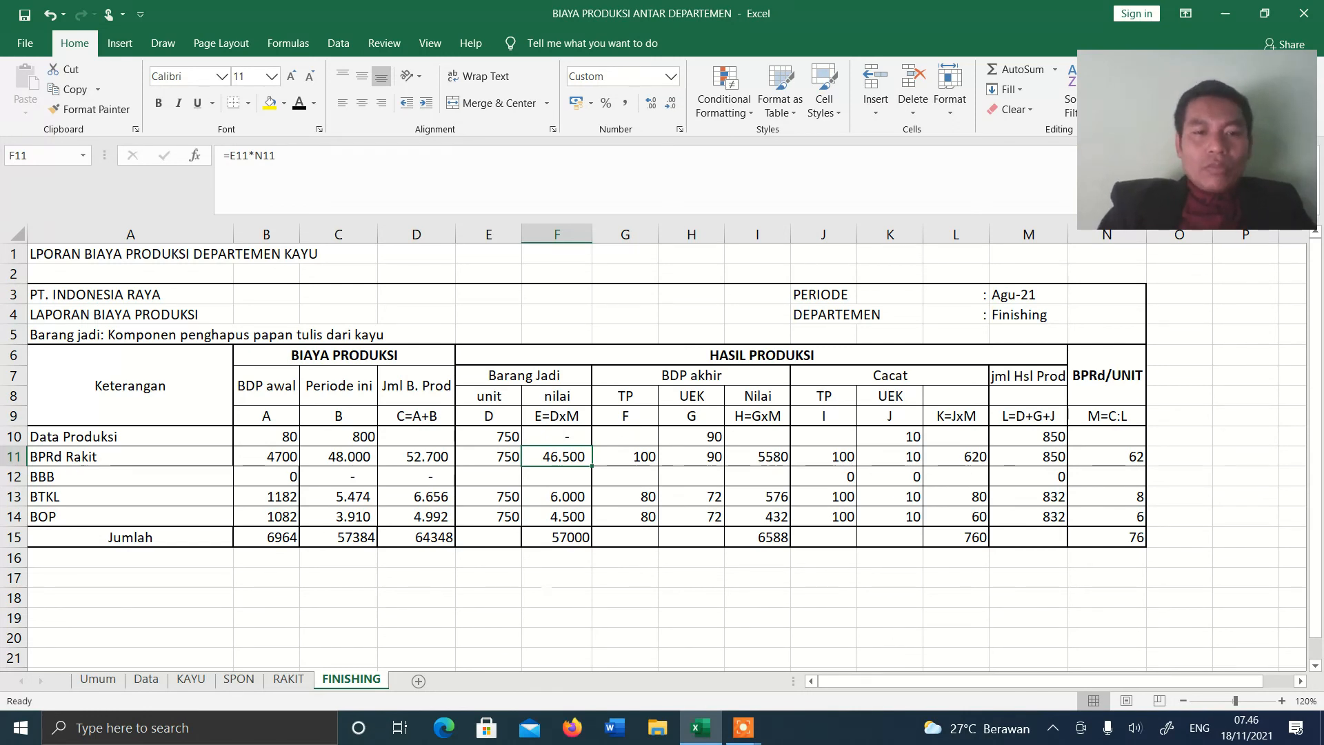
- Cross-check the Barang Jadi total by entering =E10*N15 in F17
left_click(557, 577)
type("=")
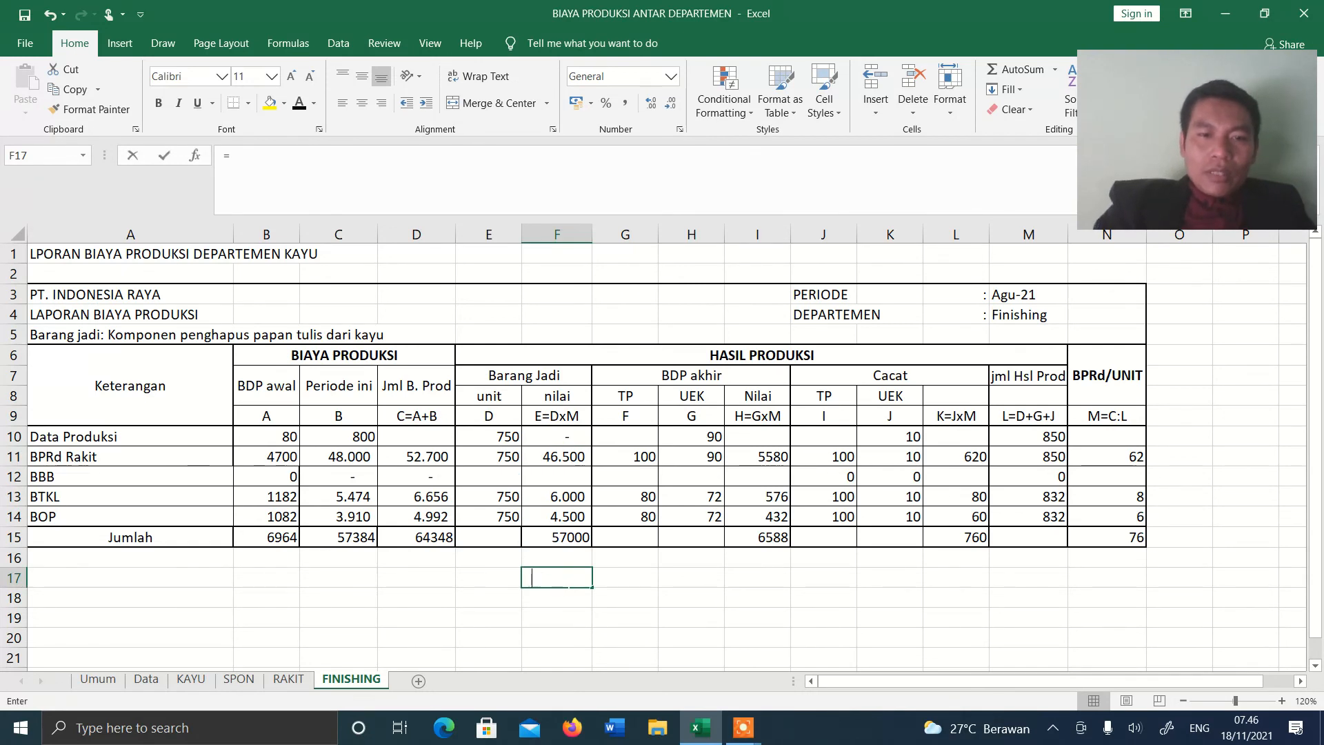
left_click(488, 436)
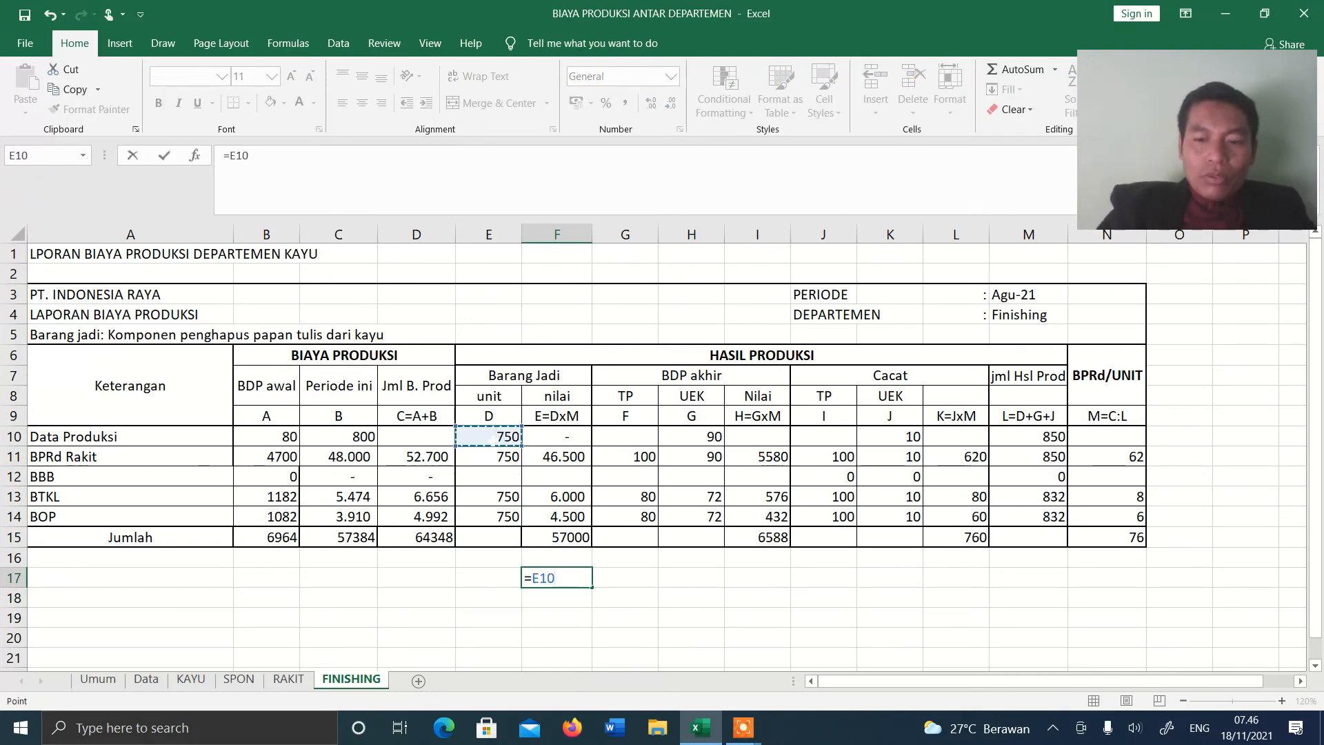
type("*")
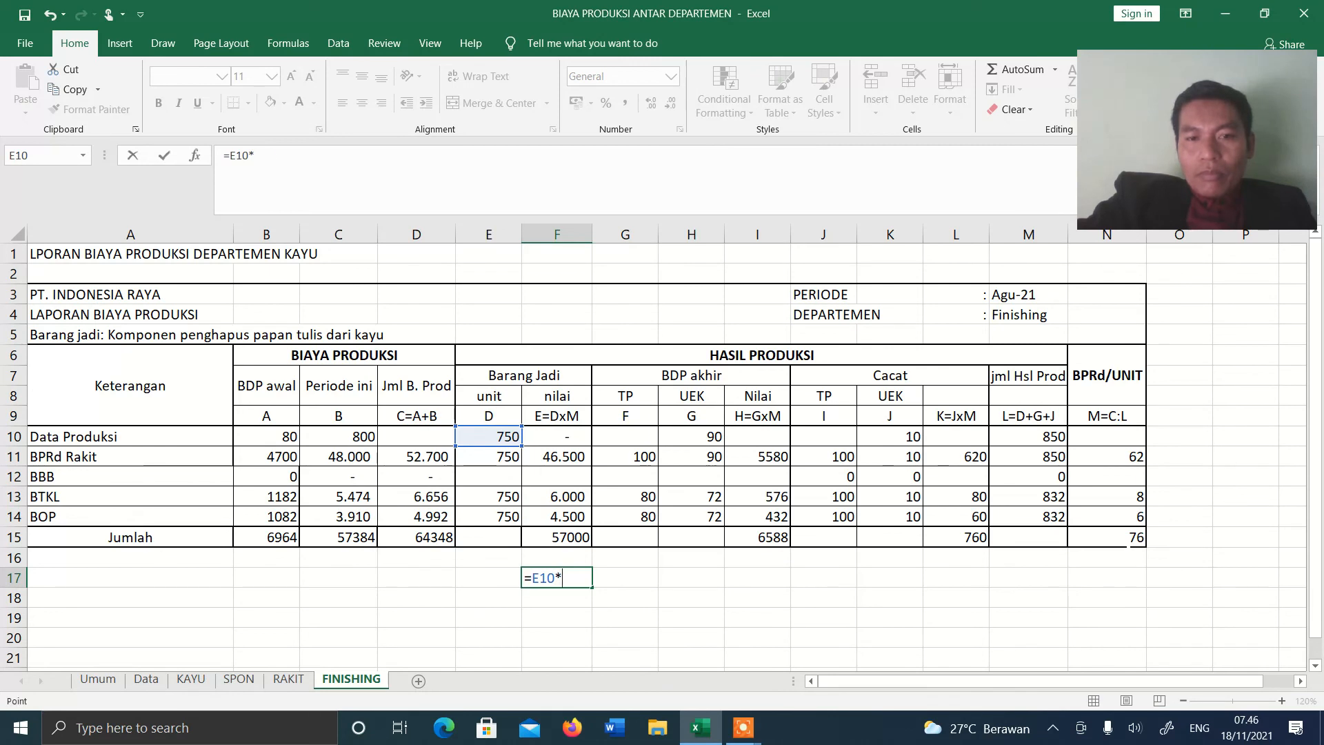
left_click(1127, 538)
key("Return")
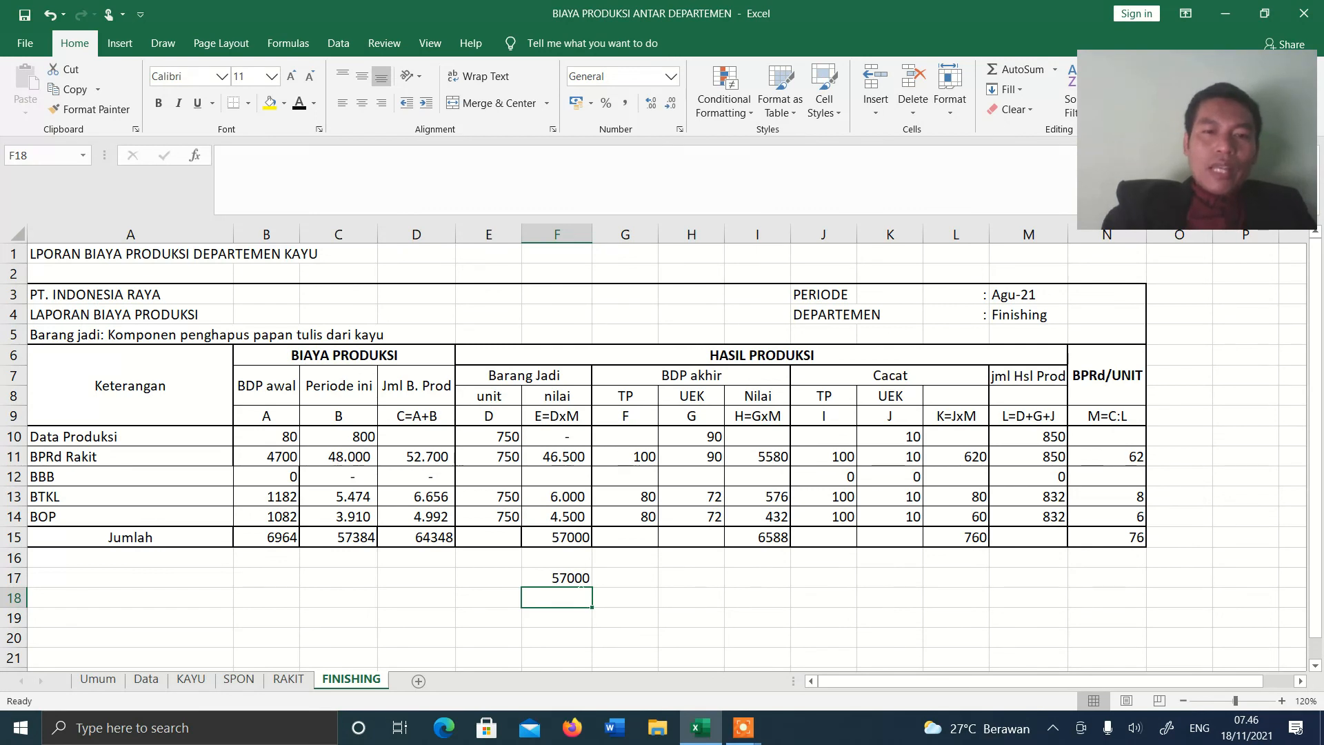
- Compare the F17 check with the BDP akhir and Cacat totals in I15 and L15, and clear F17
left_click(580, 583)
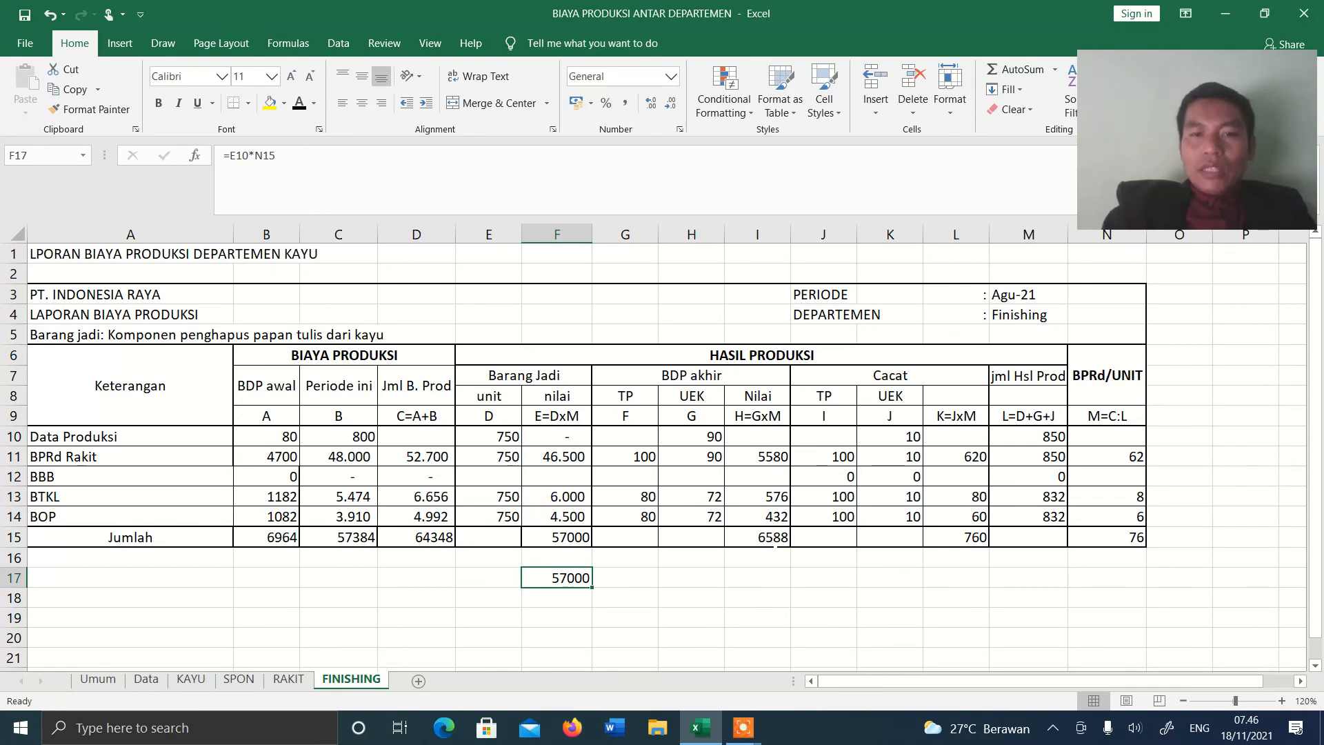
left_click(775, 539)
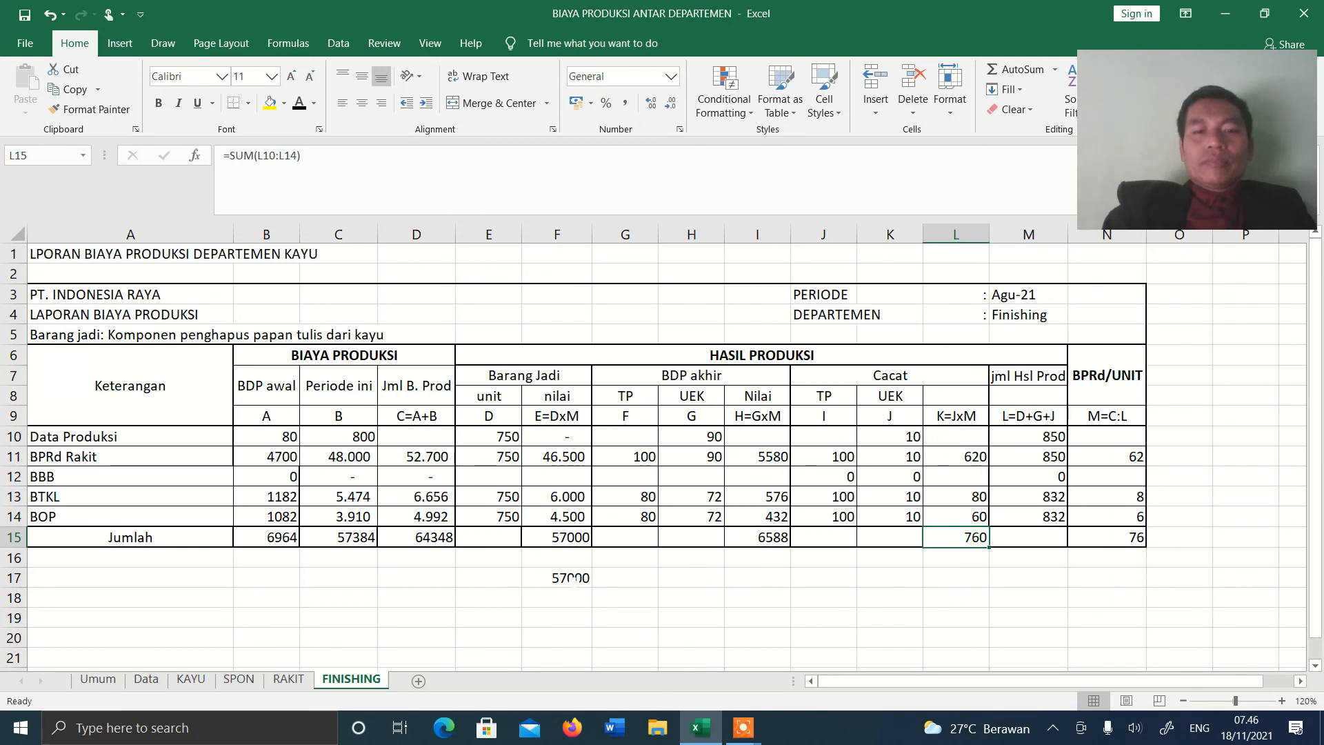
left_click(572, 583)
key("Delete")
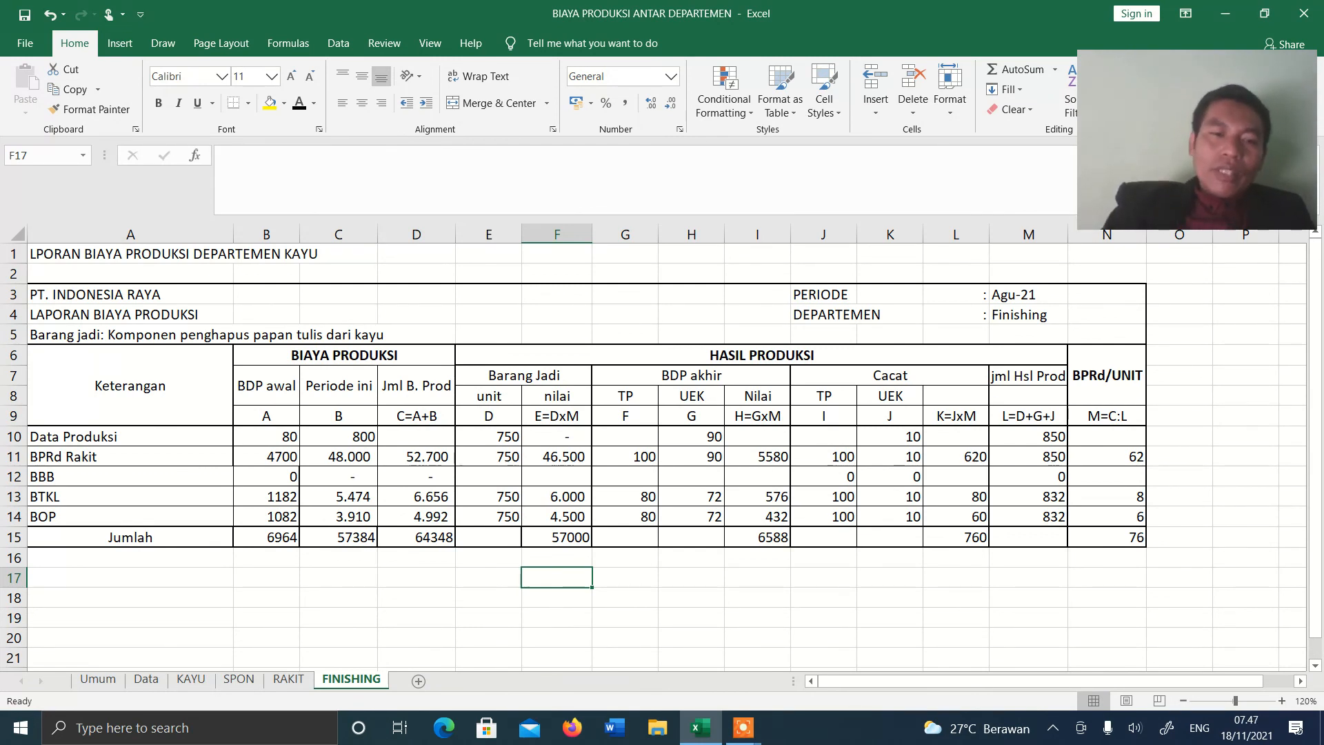
left_click(614, 584)
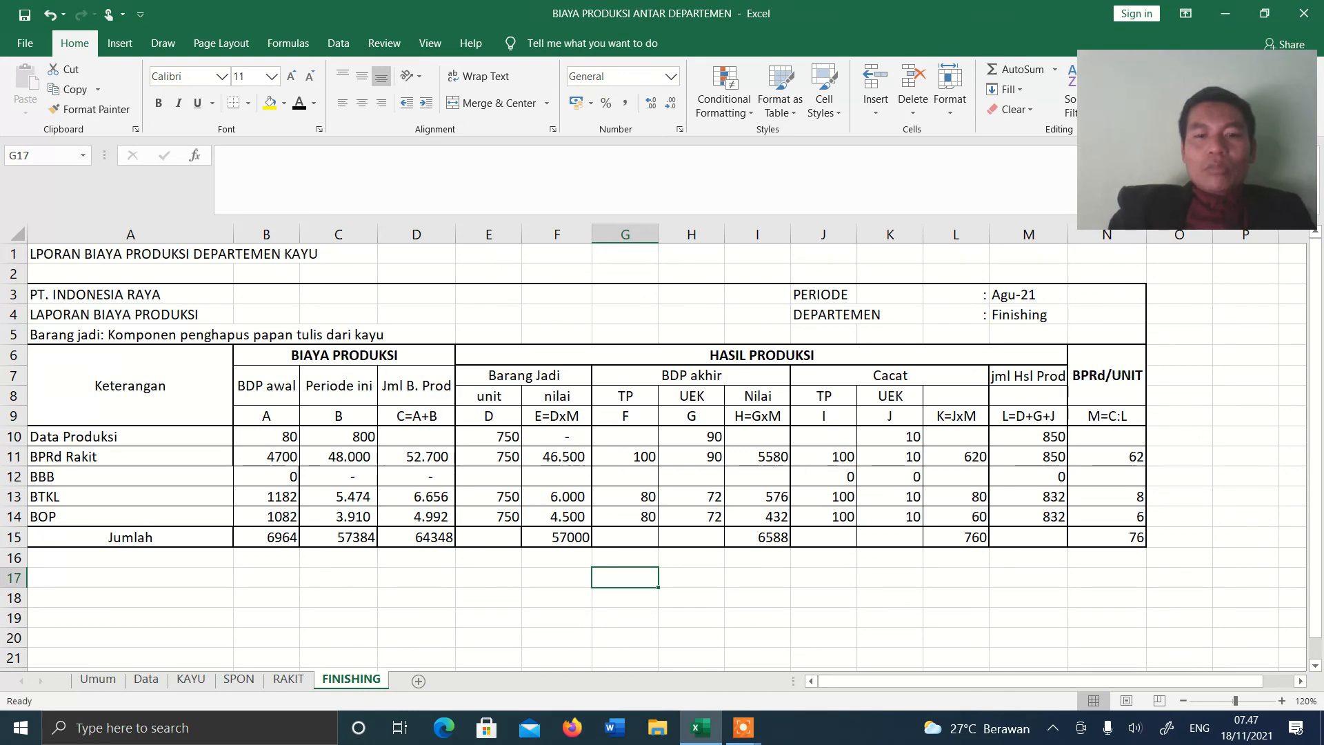
mouse_move(741, 737)
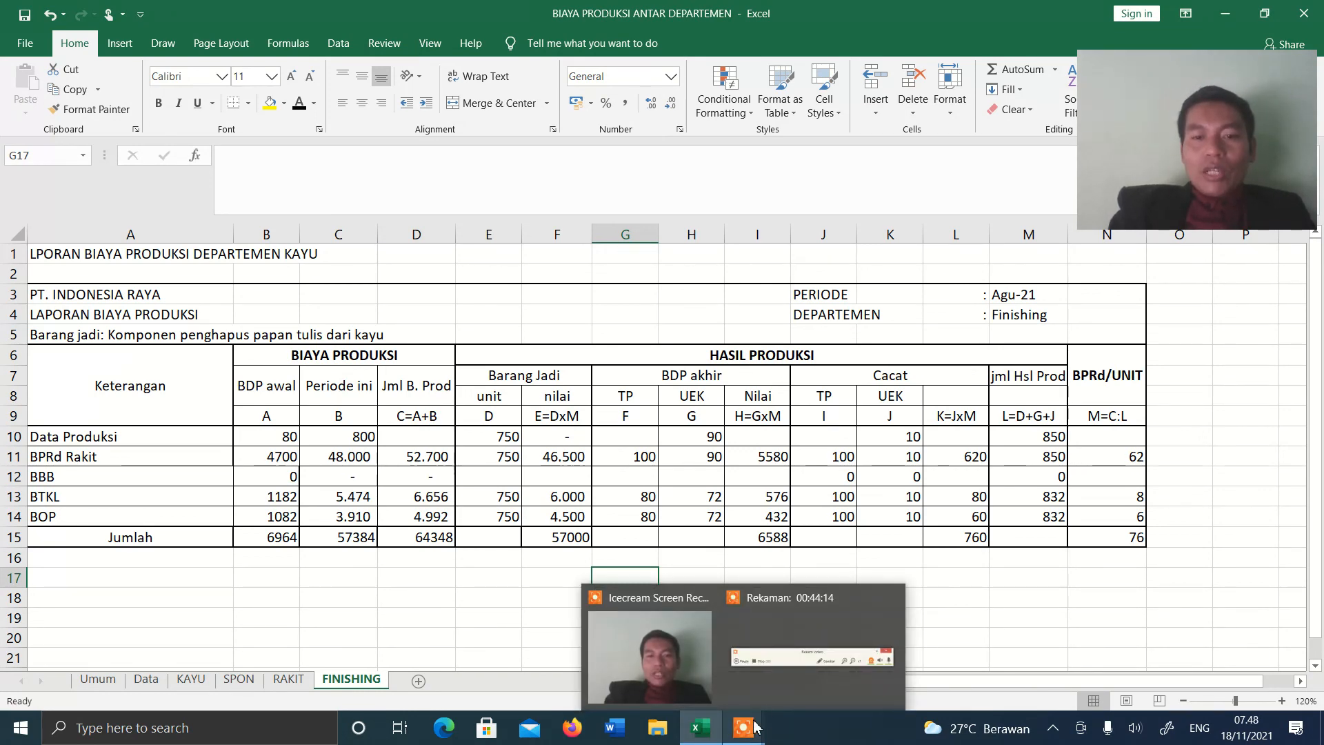
left_click(800, 690)
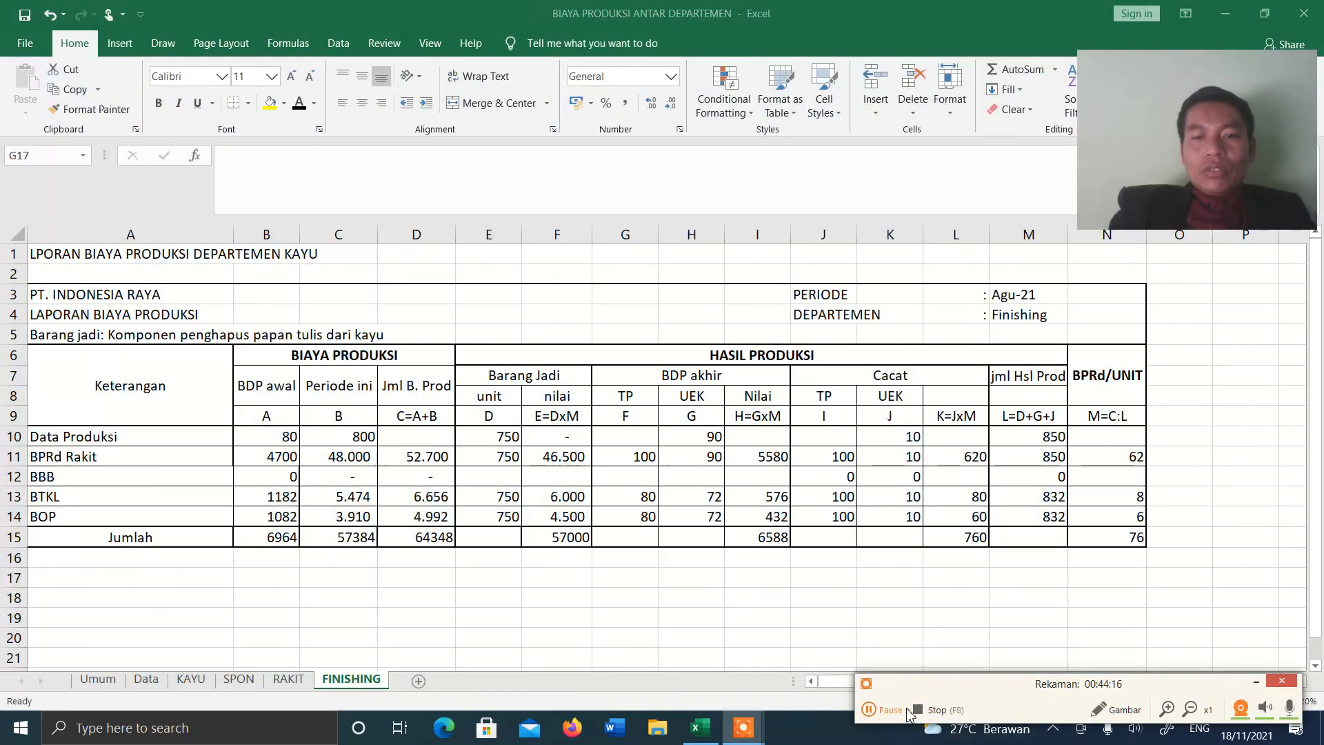